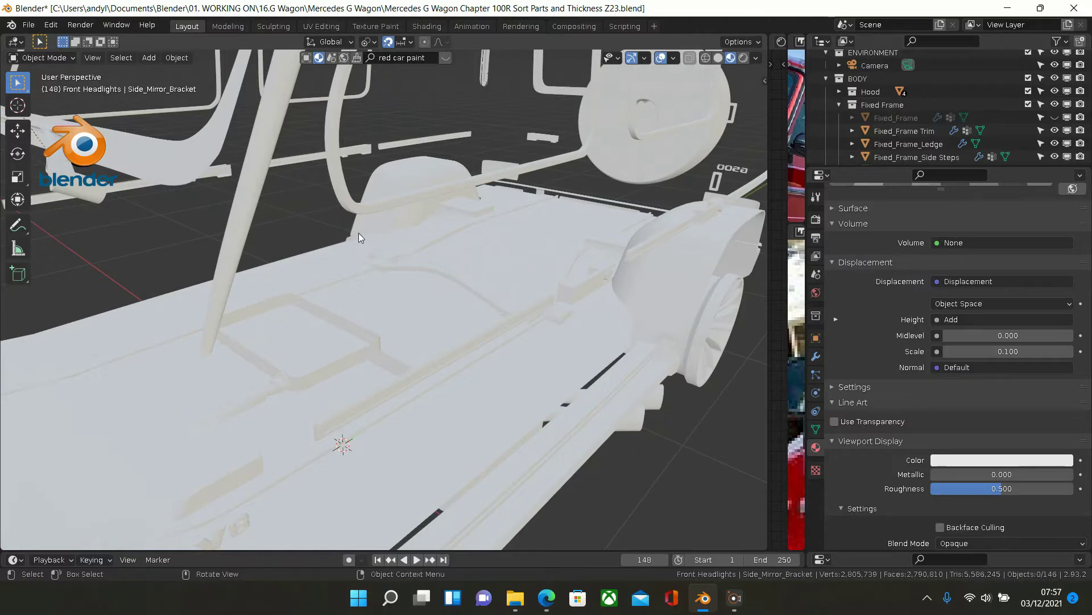
scroll(389, 222, "down", 6)
mouse_move(392, 217)
middle_mouse_down()
mouse_move(412, 203)
mouse_move(335, 227)
mouse_move(382, 211)
middle_mouse_up()
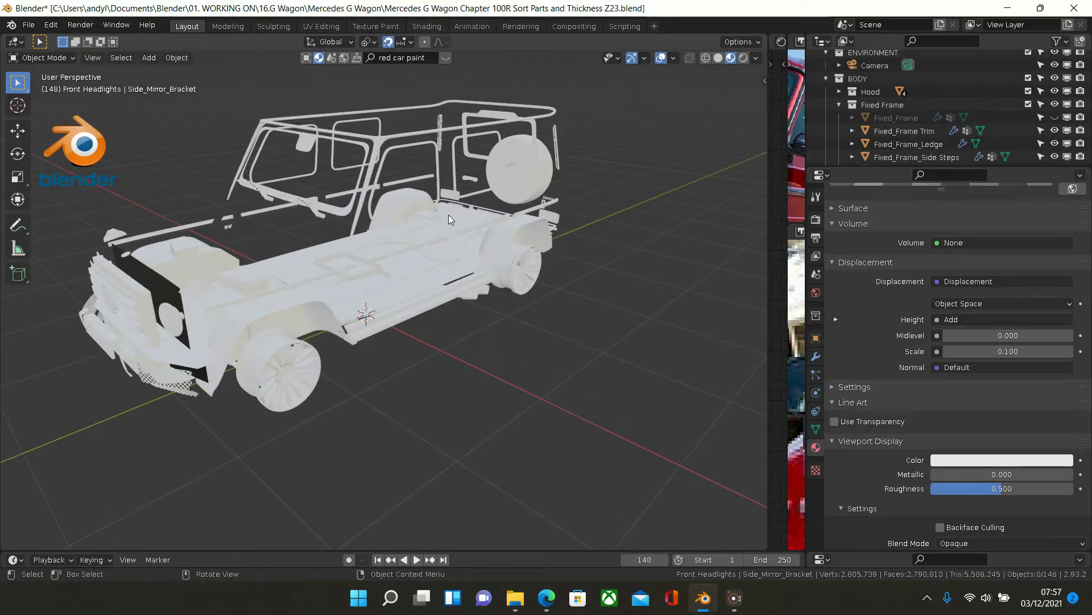
mouse_move(446, 217)
middle_mouse_down()
mouse_move(495, 224)
mouse_move(439, 225)
middle_mouse_up()
scroll(440, 226, "up", 2)
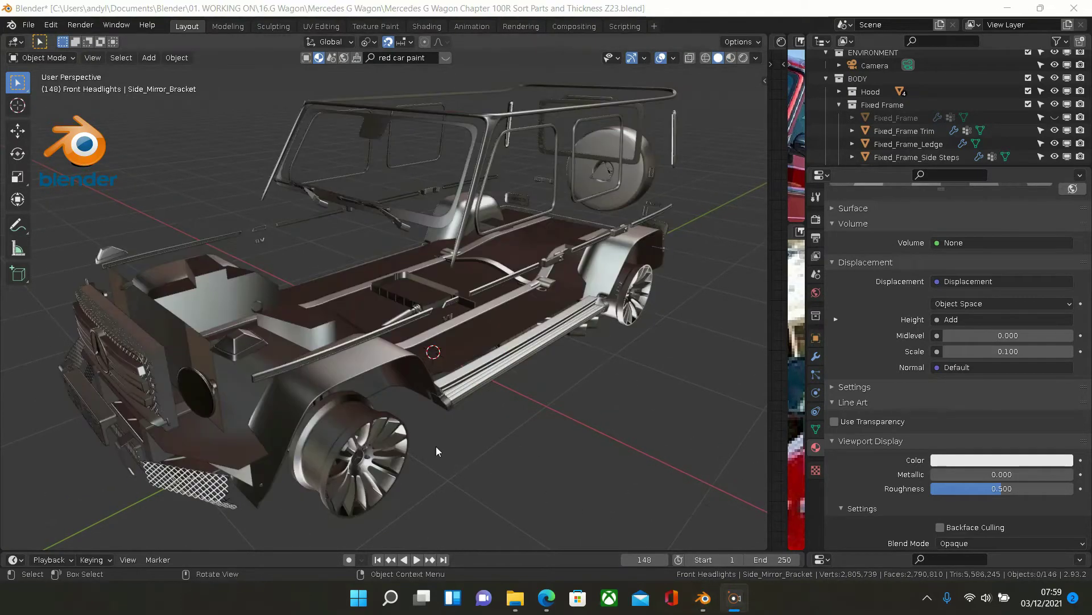
- Assign the existing Plastic material to the front wheel wells
scroll(436, 446, "up", 4)
middle_click_drag(391, 363, 400, 339)
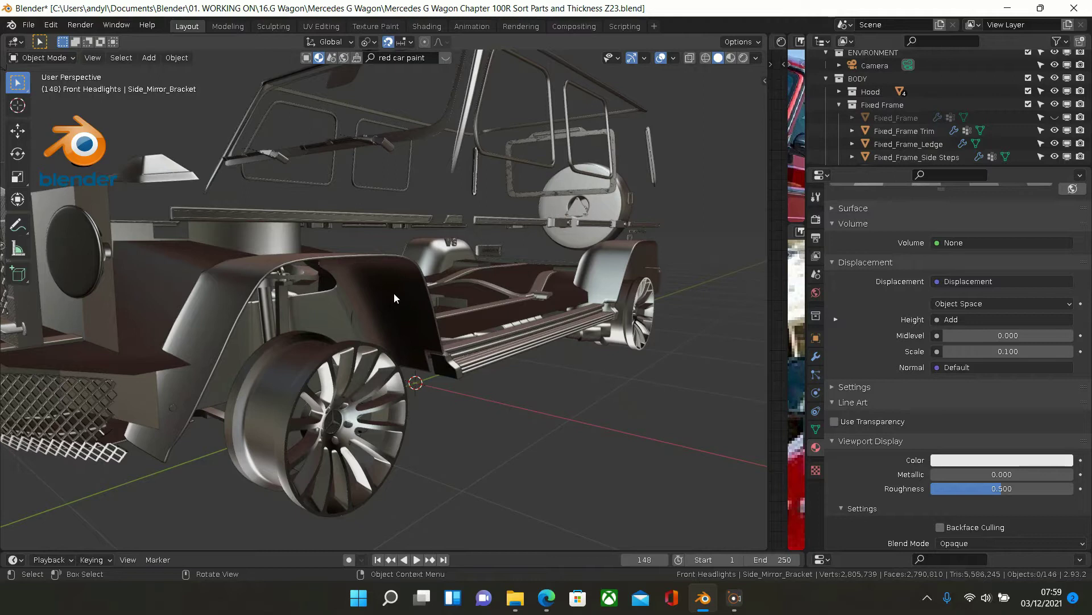
left_click(387, 271)
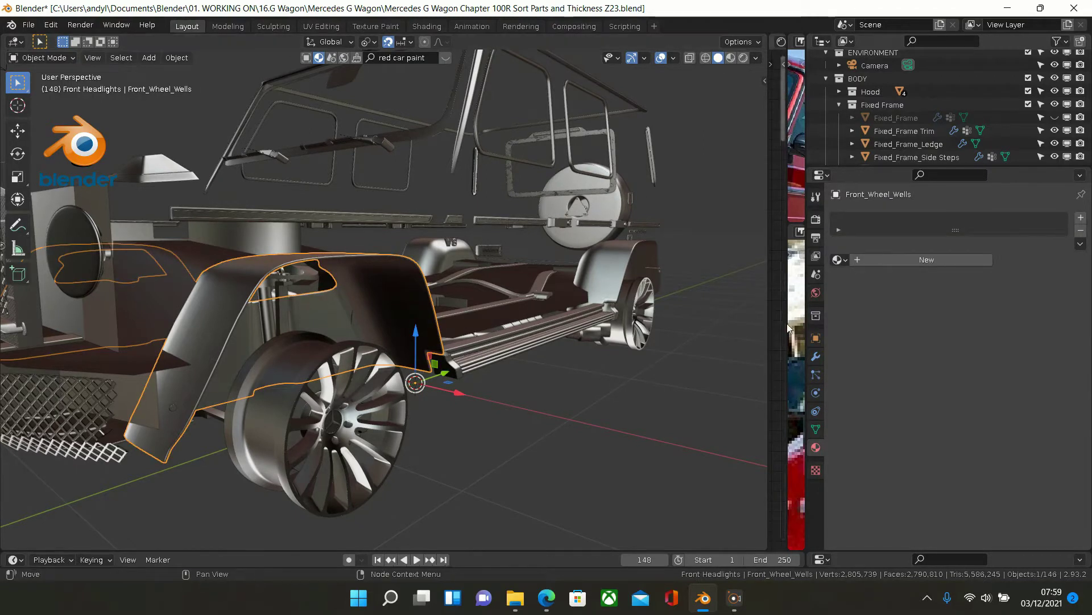
left_click(838, 259)
scroll(864, 337, "down", 7)
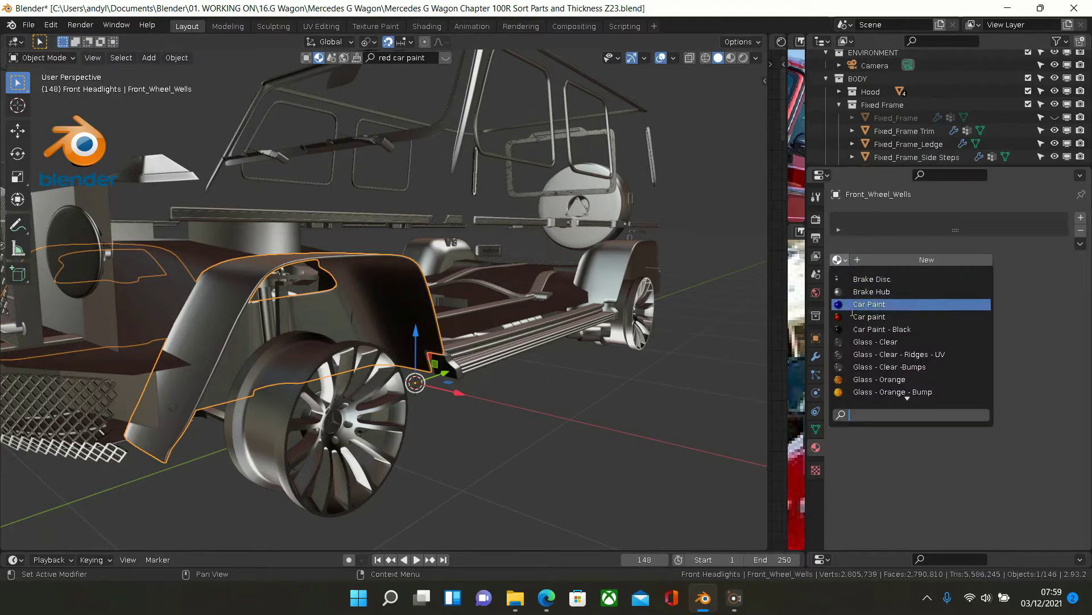
scroll(863, 337, "down", 14)
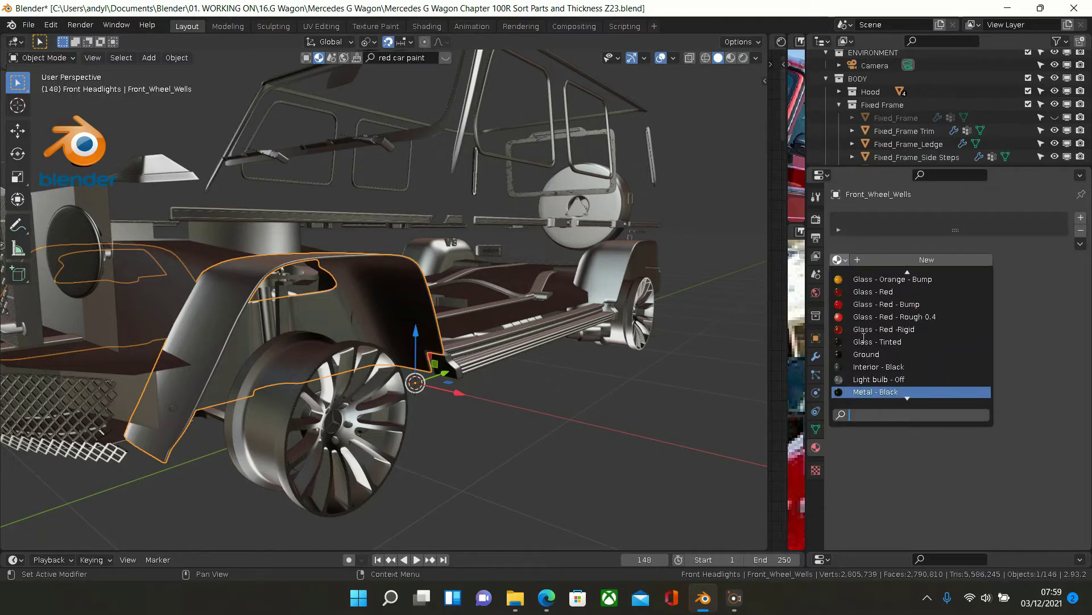
scroll(863, 337, "down", 3)
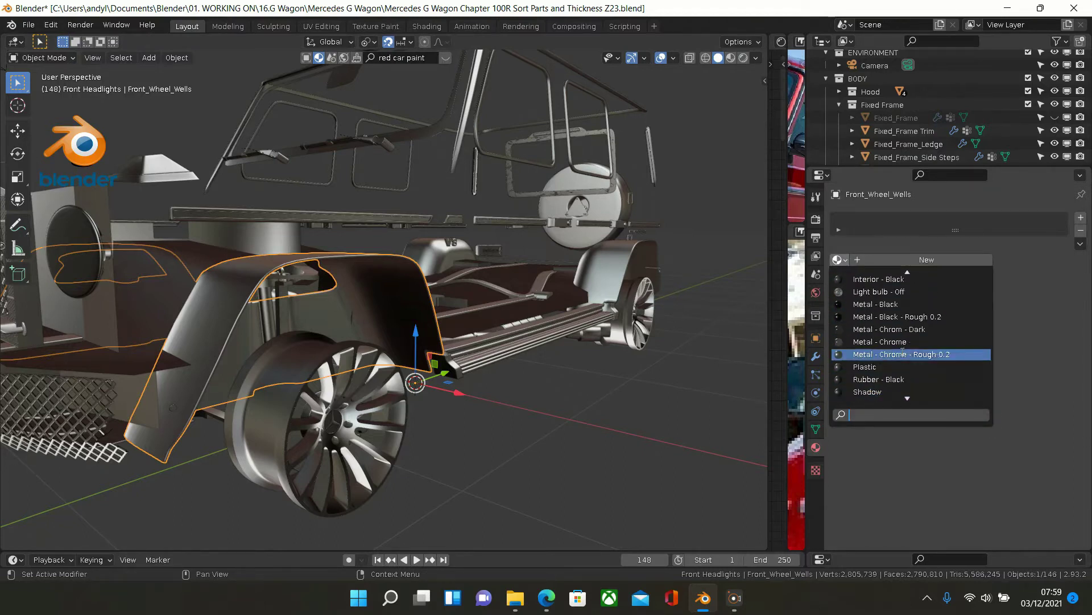
left_click(919, 367)
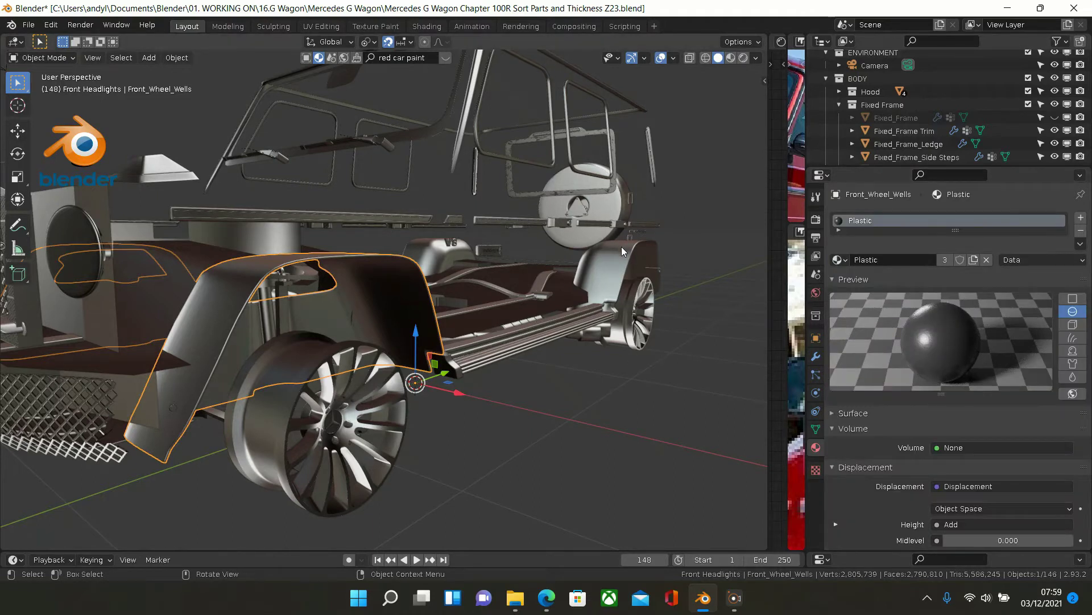
- Assign the existing Plastic material to the rear wheel wells
mouse_move(619, 251)
middle_mouse_down()
mouse_move(545, 257)
mouse_move(601, 255)
middle_mouse_up()
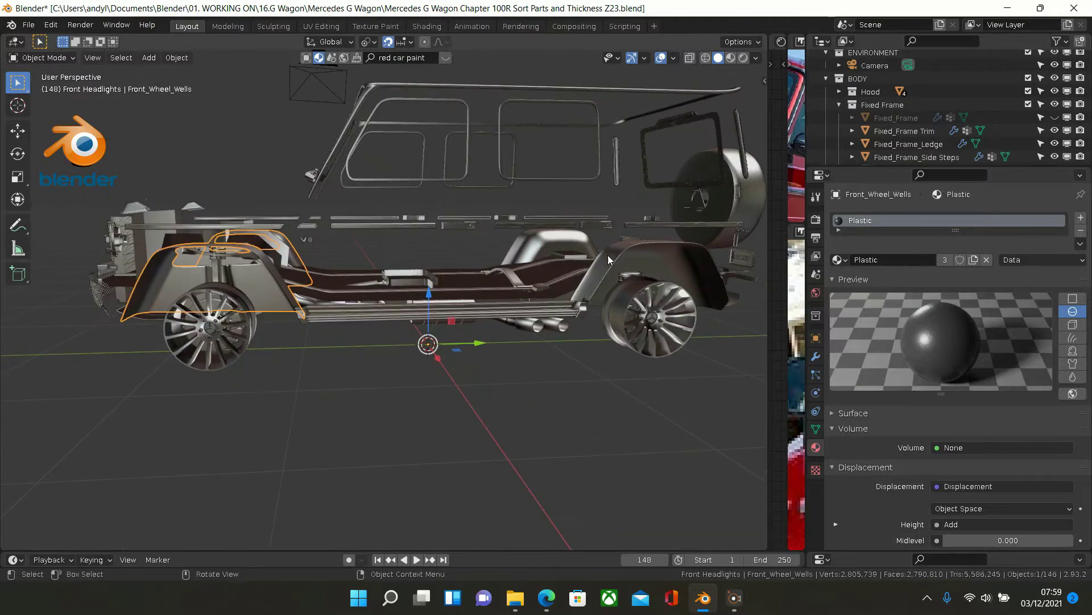
scroll(631, 256, "up", 2)
scroll(632, 256, "up", 2)
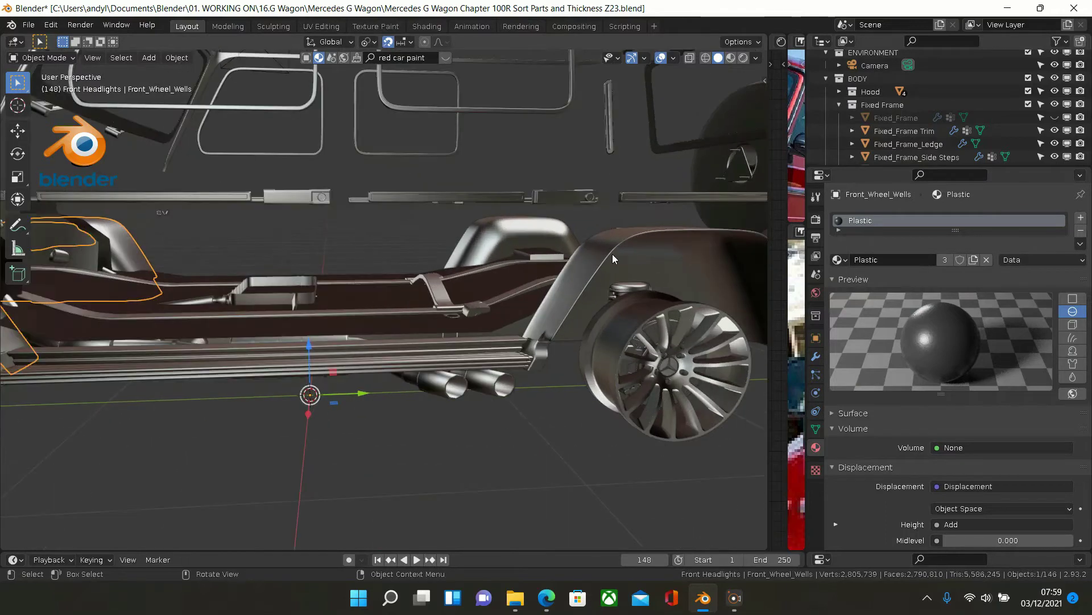
left_click(612, 254)
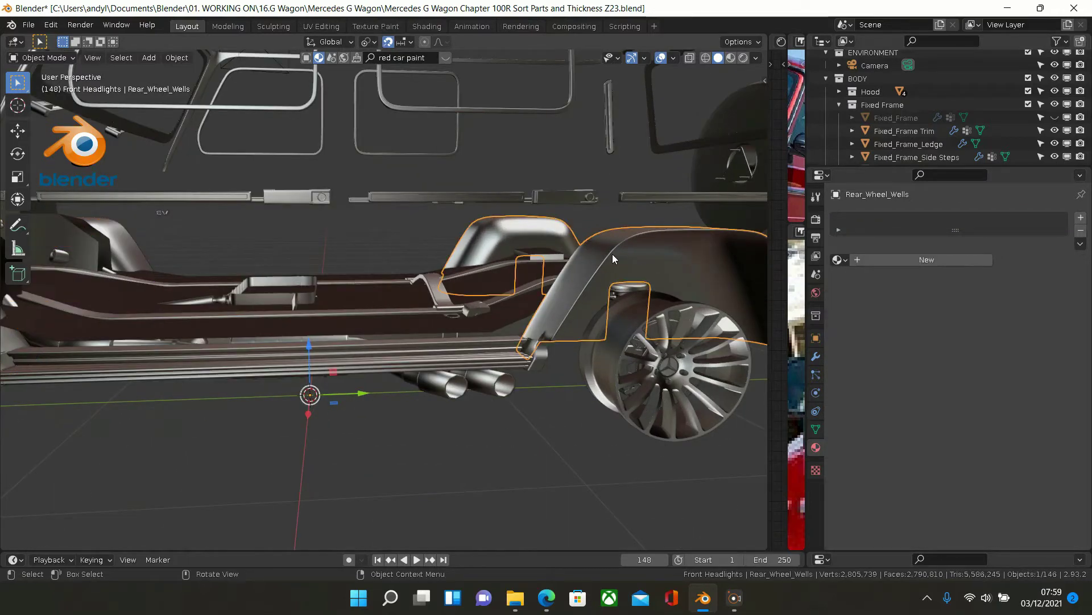
left_click(839, 260)
scroll(886, 353, "down", 15)
scroll(886, 352, "down", 9)
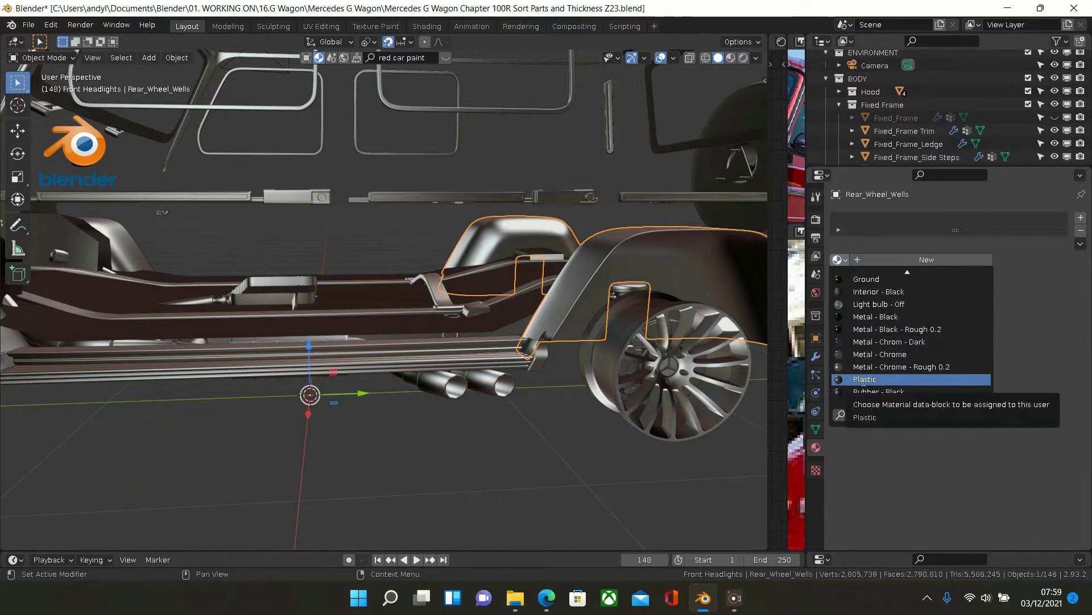
left_click(862, 379)
- Switch the viewport to Material Preview shading and hide the rear and front wheel wells
middle_click_drag(564, 341, 586, 367)
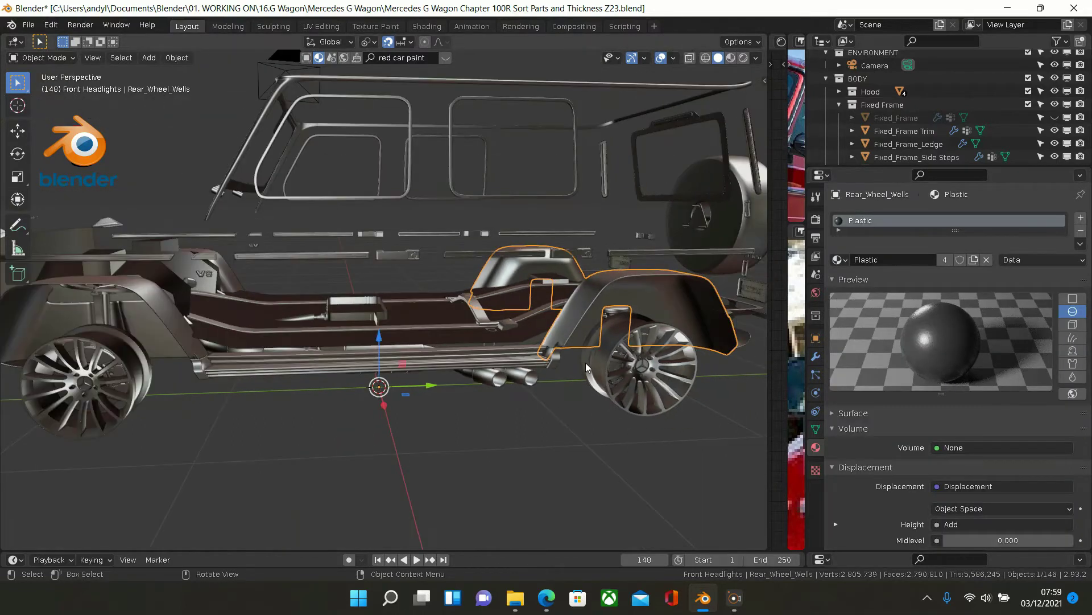
left_click(728, 59)
middle_click_drag(472, 256, 499, 276)
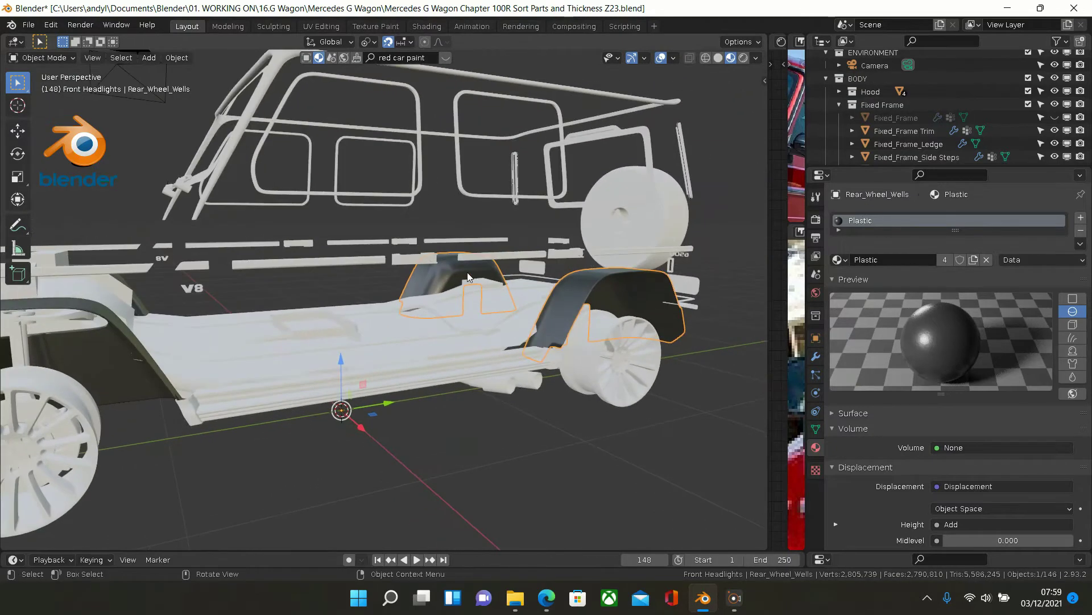
scroll(470, 284, "down", 3)
key("Delete")
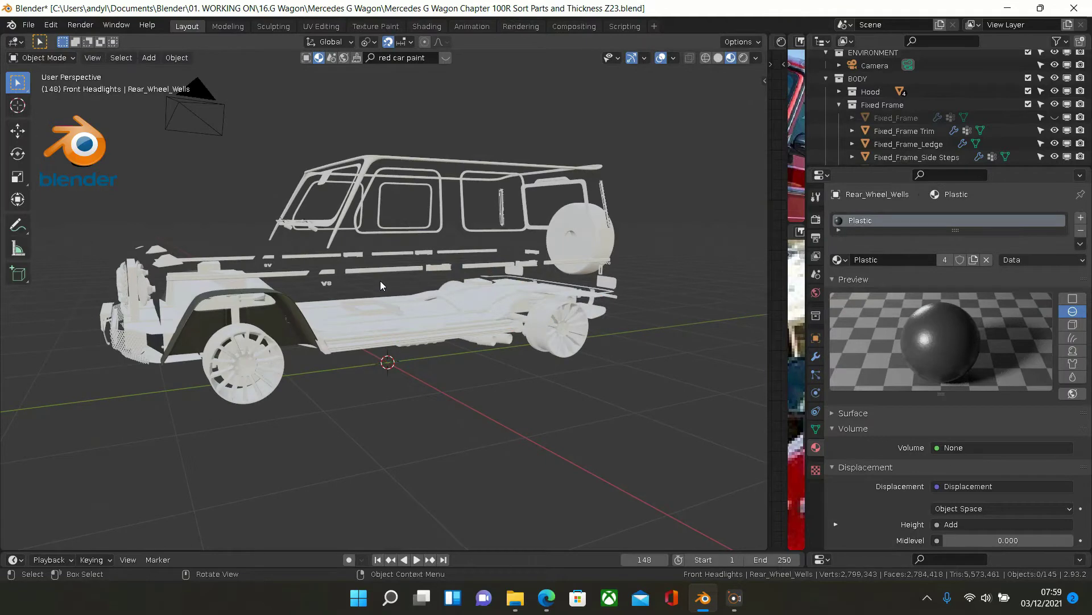
left_click(287, 296)
key("Delete")
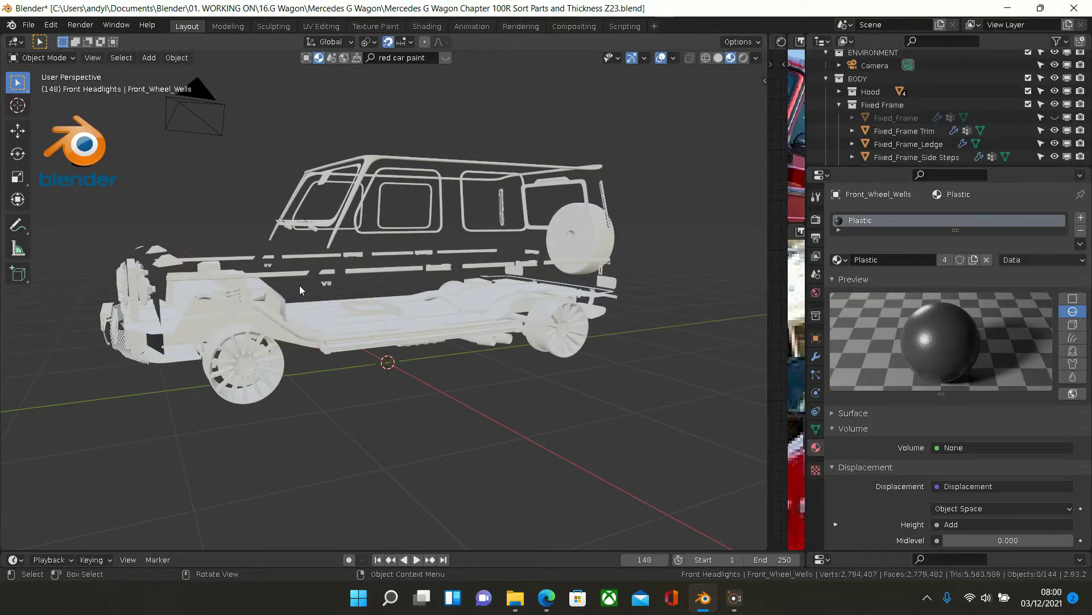
- Return the viewport to Solid shading and assign the existing Plastic material to the Front_Fender_Trims 2 object
scroll(306, 283, "up", 3)
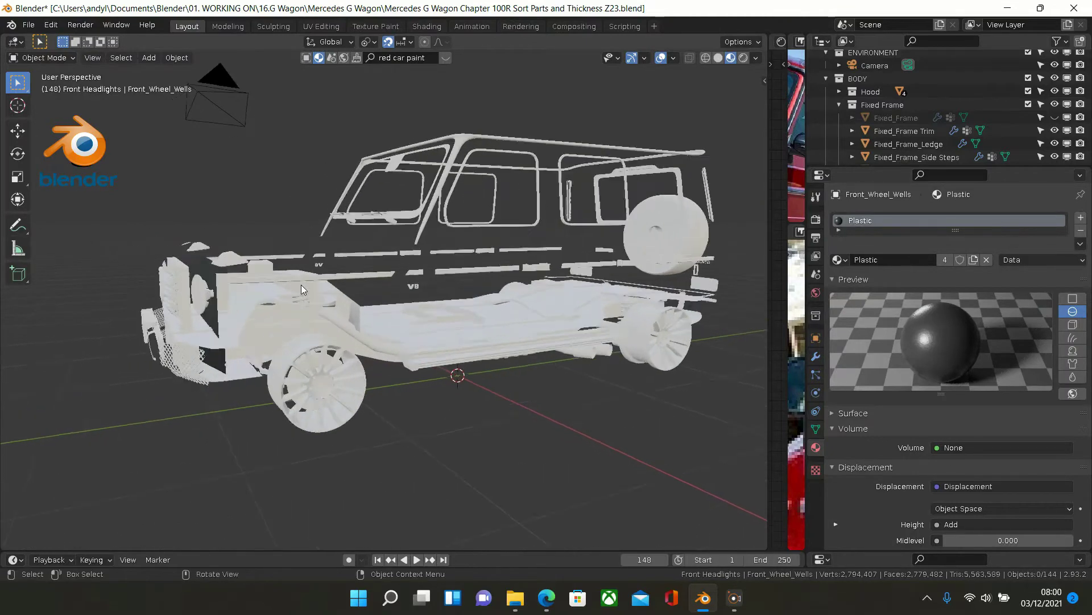
scroll(306, 281, "up", 3)
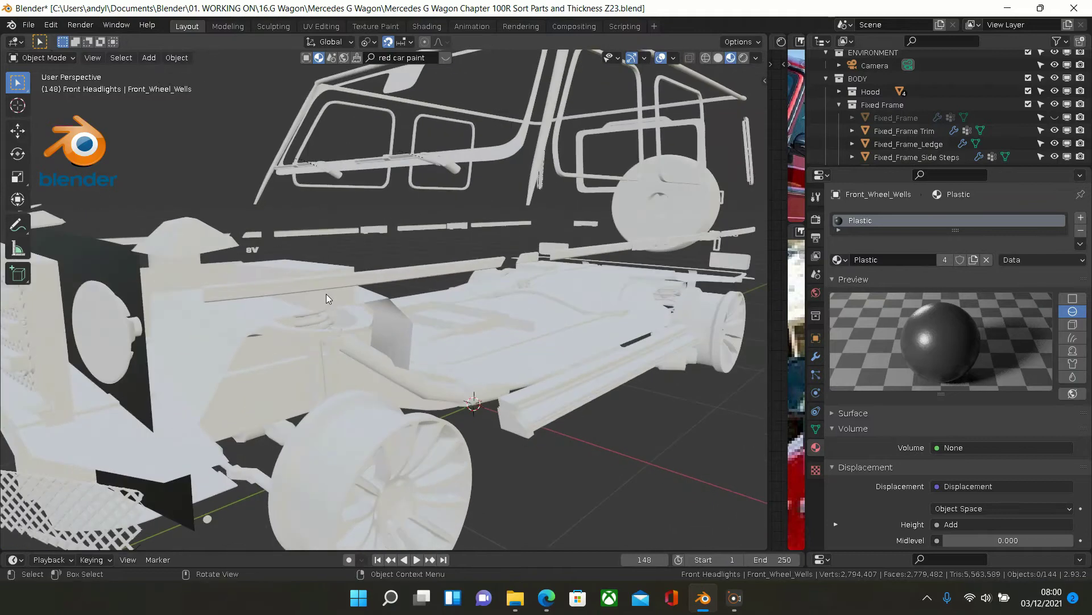
left_click(297, 293)
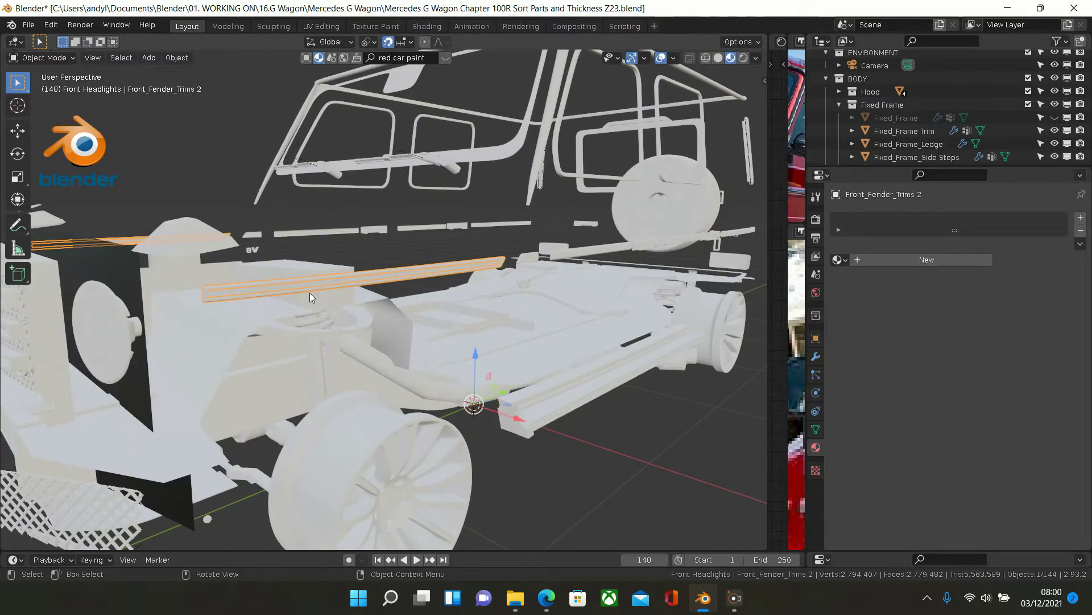
scroll(372, 281, "up", 3)
middle_click_drag(374, 275, 402, 278)
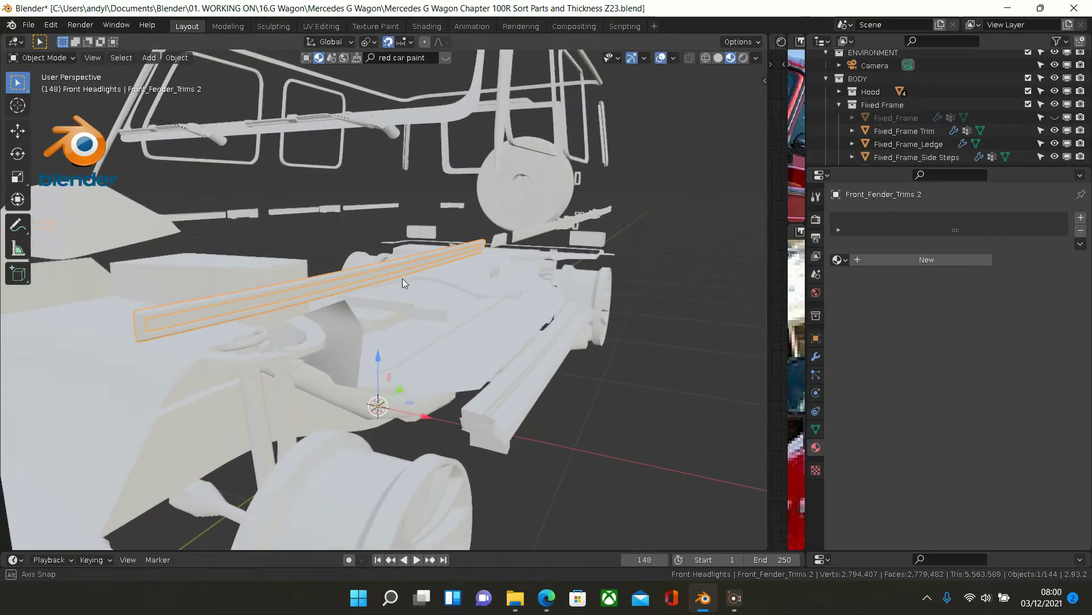
left_click(718, 59)
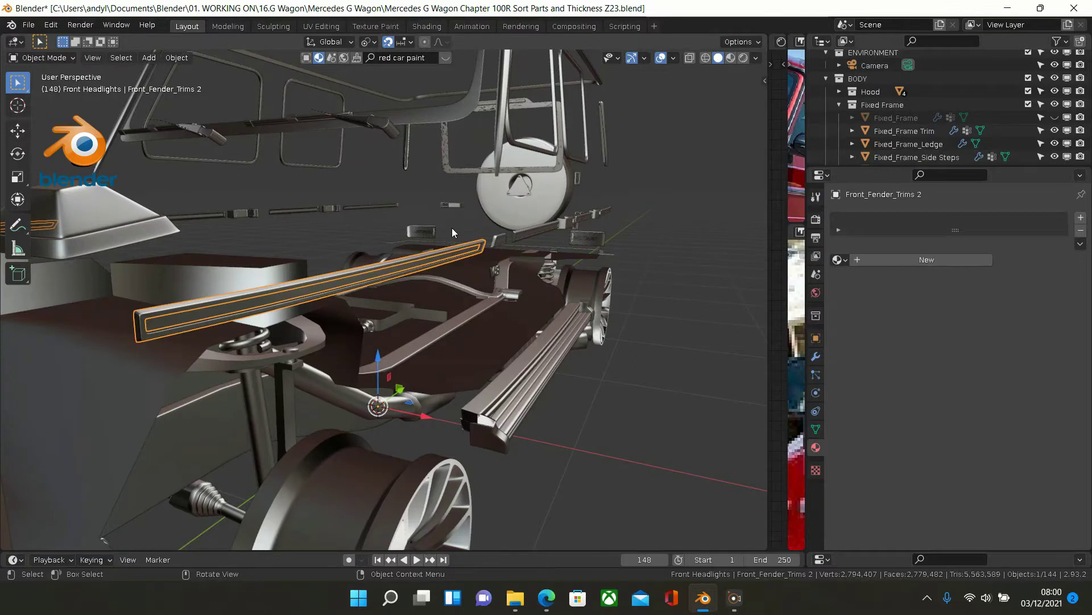
middle_click_drag(452, 227, 401, 257)
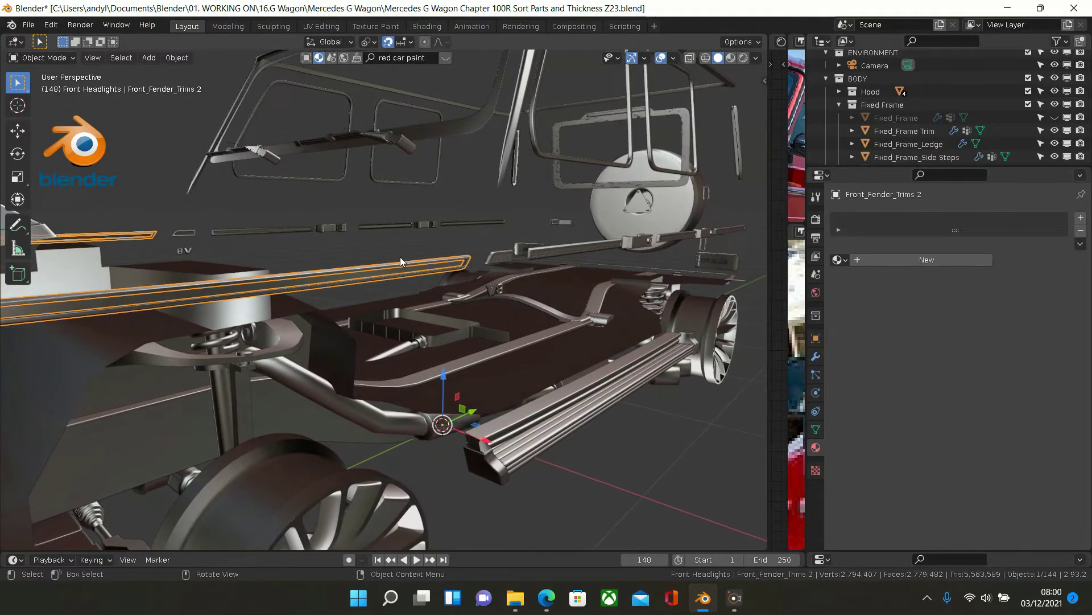
left_click(839, 259)
scroll(862, 348, "down", 13)
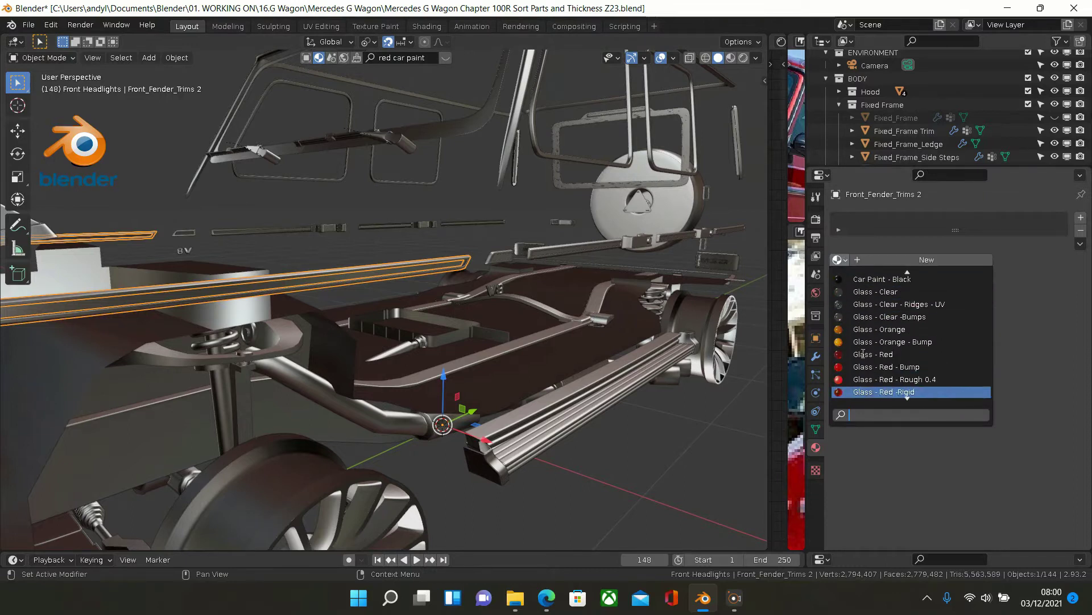
scroll(863, 353, "down", 7)
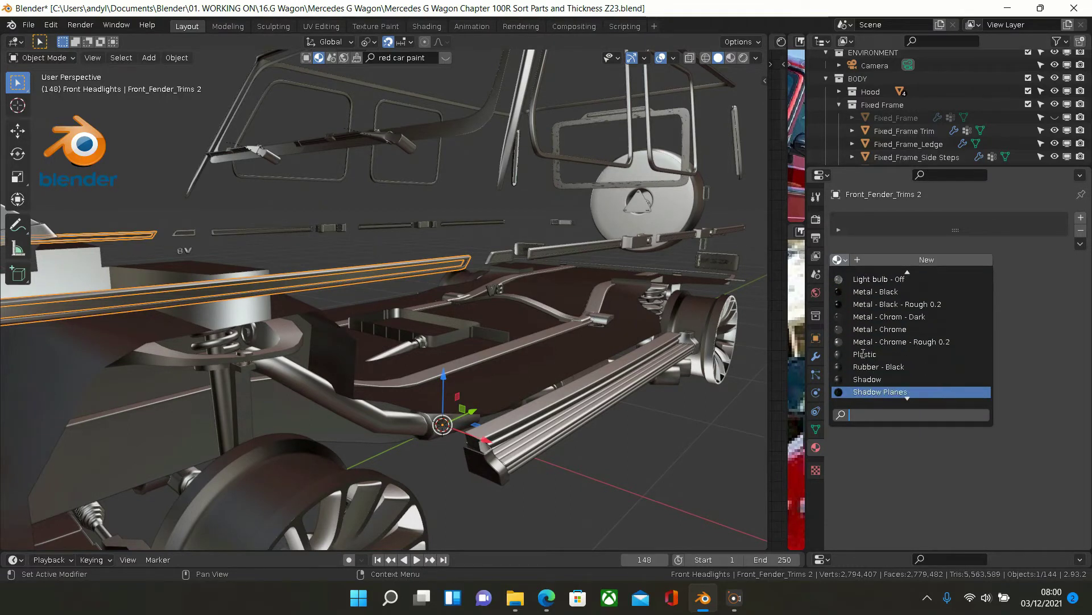
left_click(898, 355)
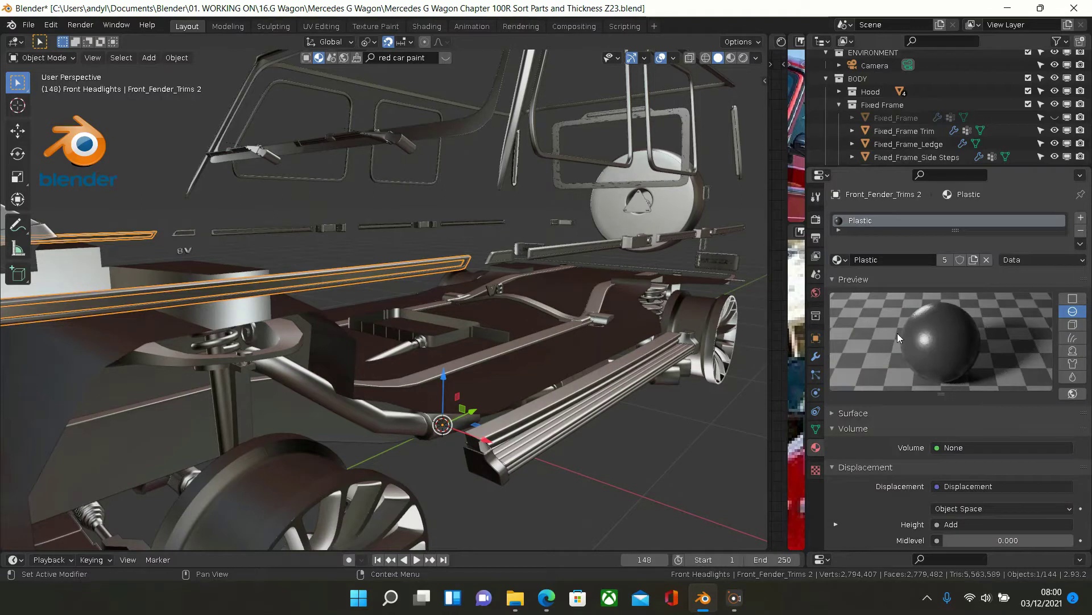
- Make a separate copy of the fender trims' Plastic material and rename it "Plastic R.02"
scroll(906, 326, "down", 8)
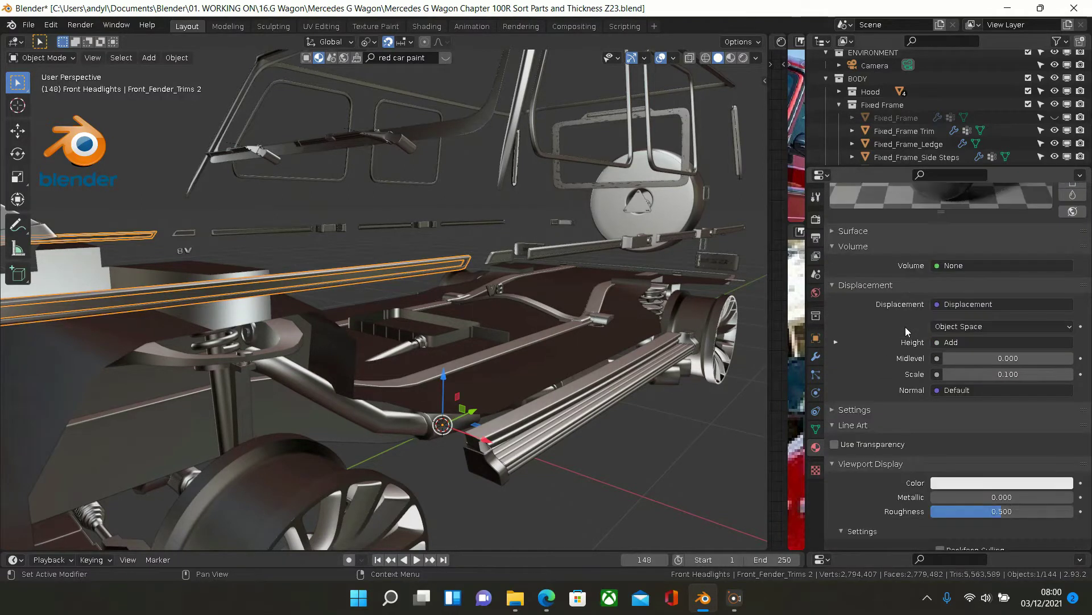
scroll(906, 327, "up", 7)
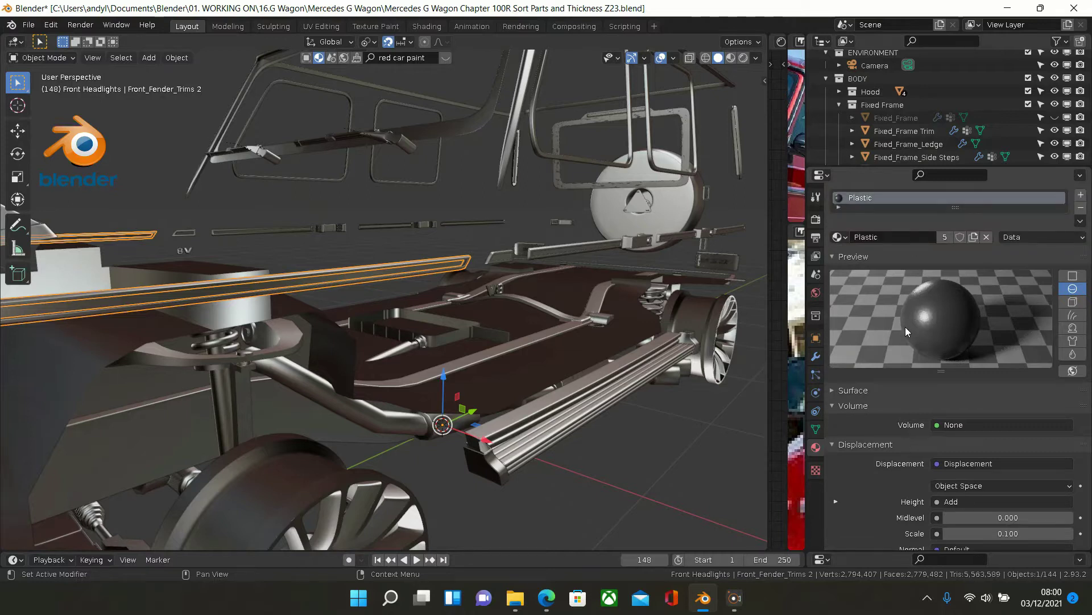
left_click(974, 237)
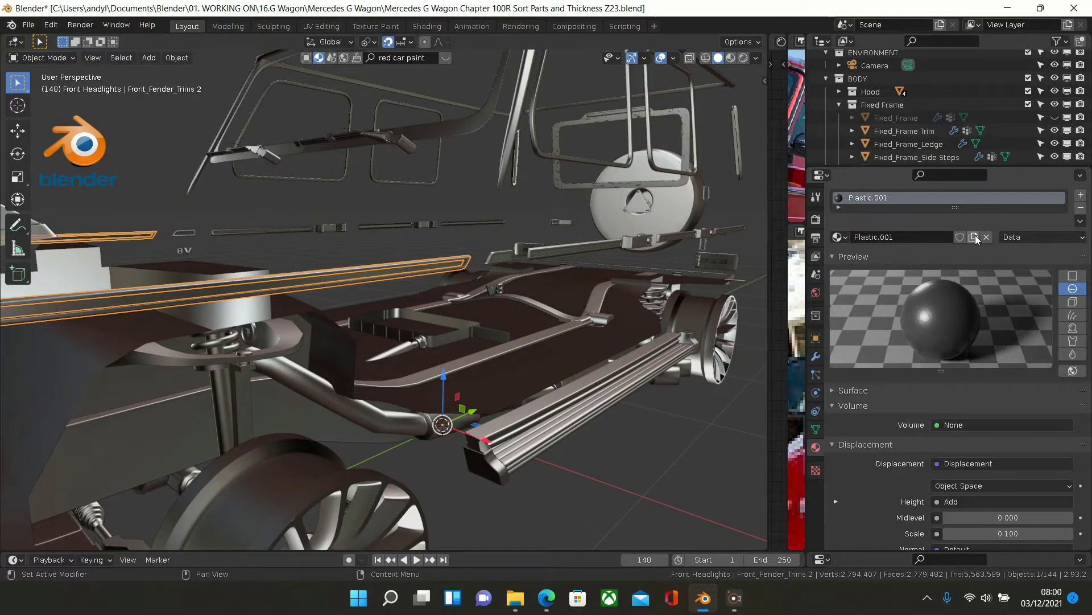
left_click(900, 237)
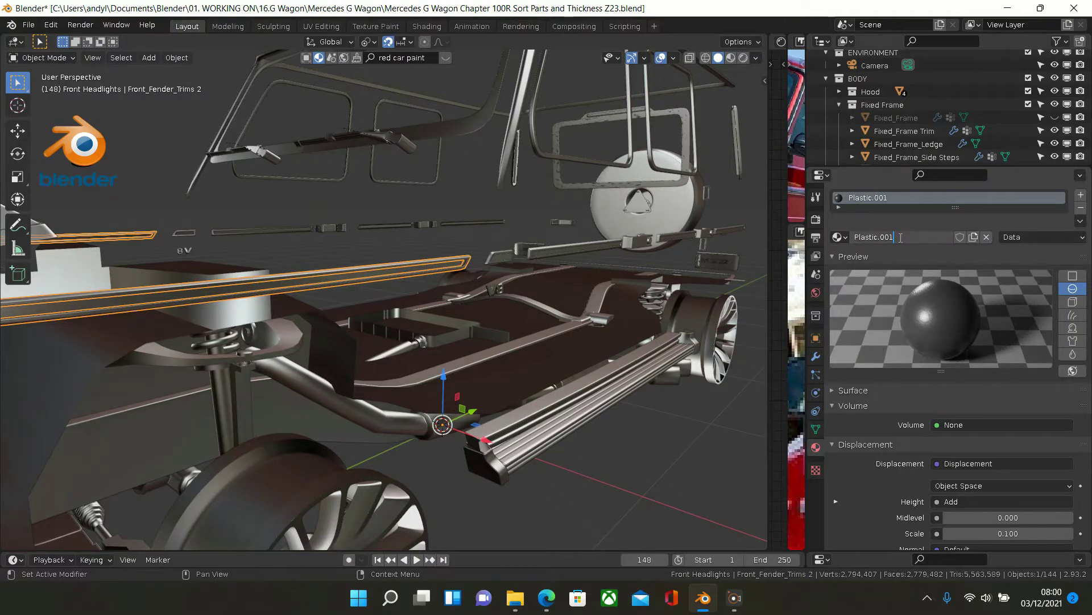
key("BackSpace")
type("R.02")
key("Return")
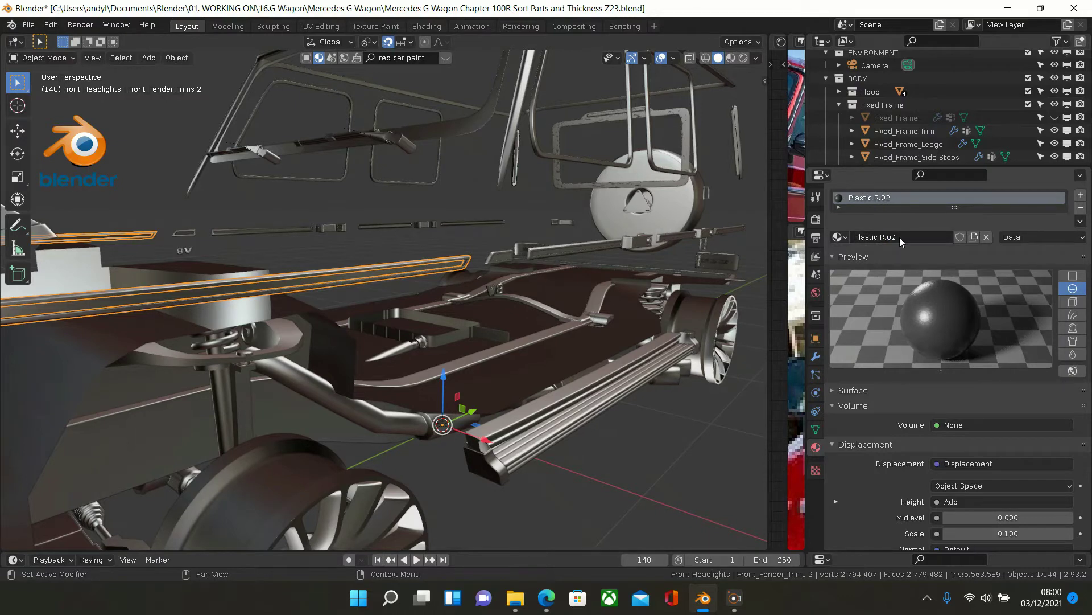
- Set the Viewport Display roughness of the Plastic R.02 material to 0.2
scroll(901, 242, "down", 10)
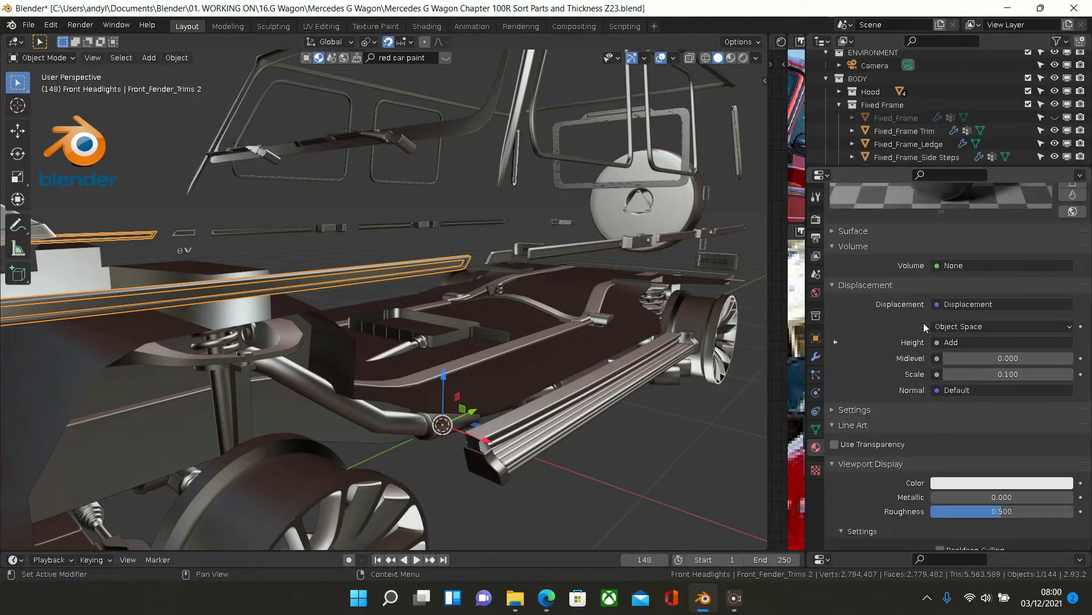
scroll(923, 324, "down", 1)
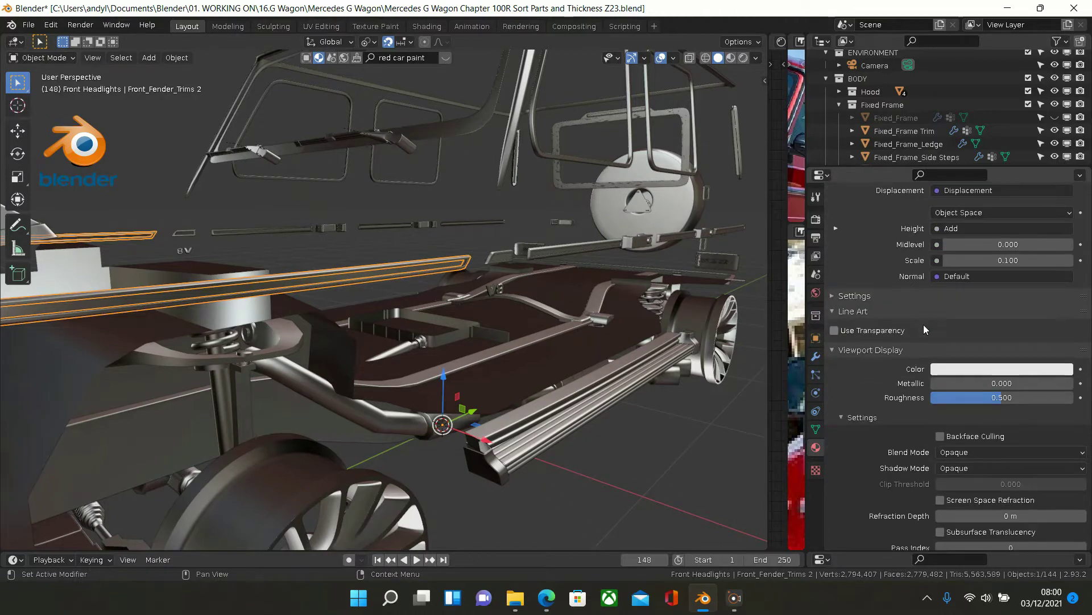
left_click(1003, 397)
type(".2")
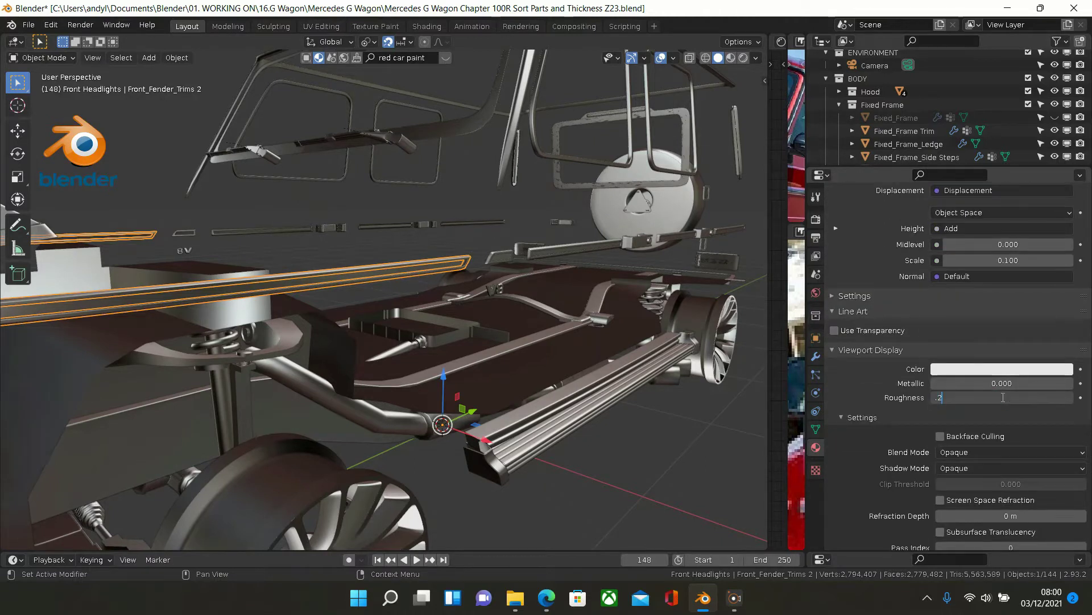
key("Return")
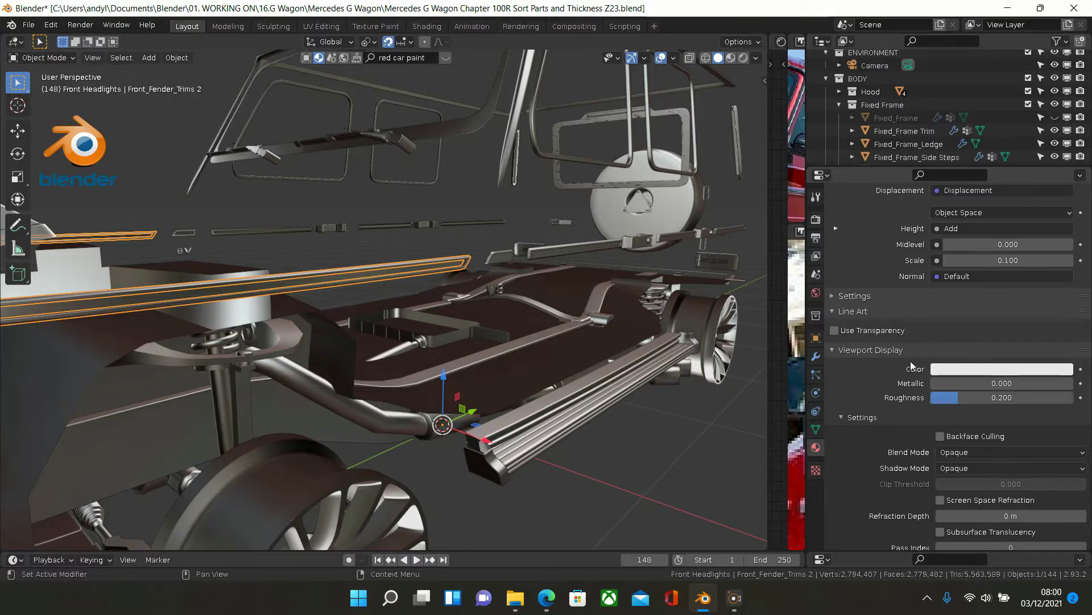
middle_click_drag(457, 282, 477, 325)
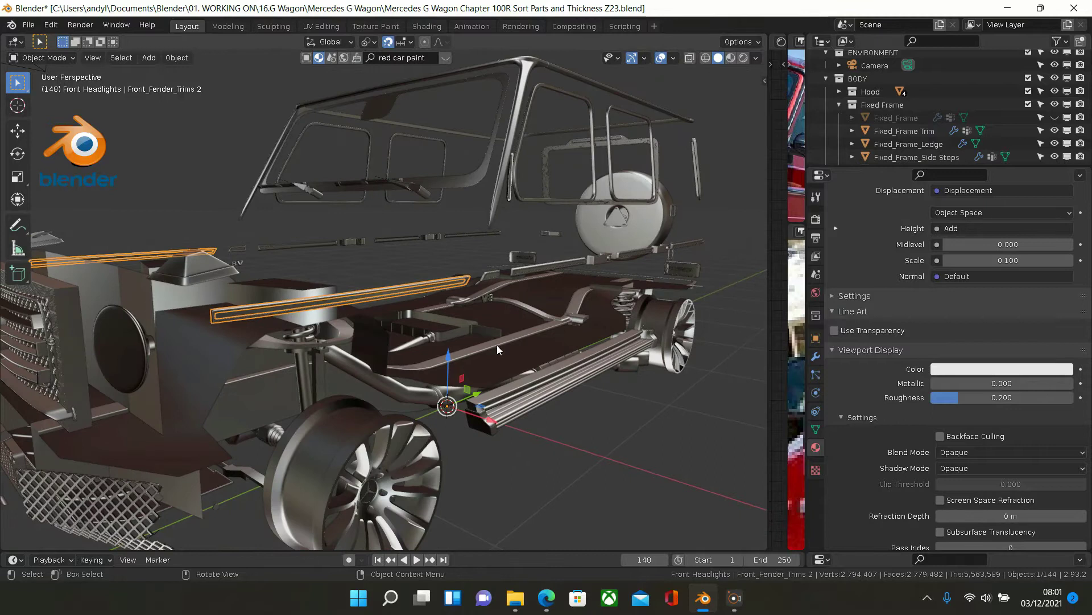
- Hide the Front_Fender_Trims 2 object and assign the existing Plastic R.02 material to the Fender Trim object
key("Delete")
scroll(538, 305, "up", 2)
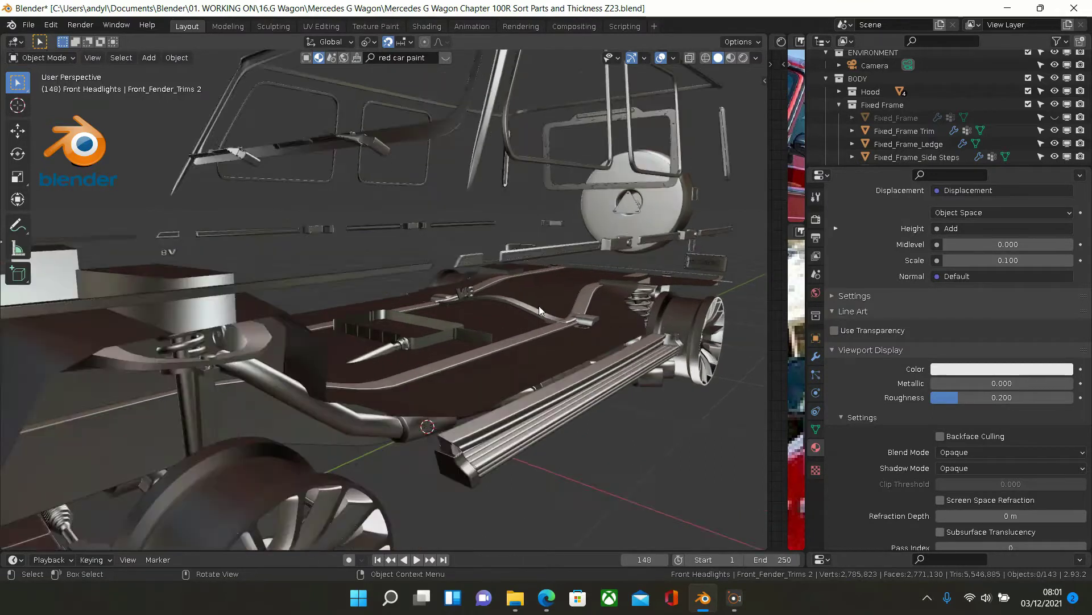
scroll(532, 282, "up", 3)
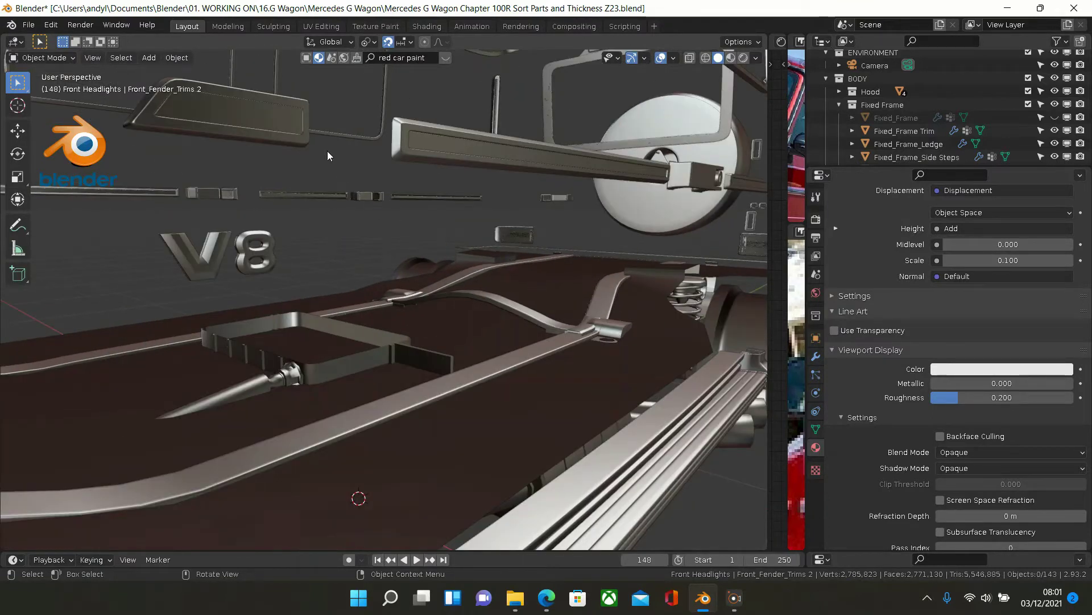
left_click(299, 140)
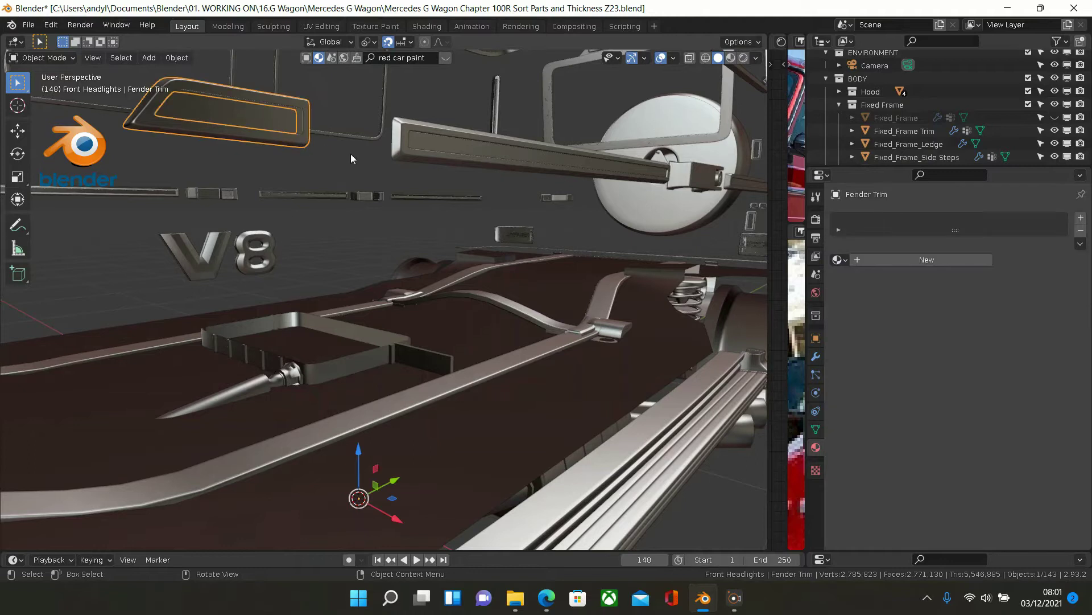
left_click(836, 261)
scroll(874, 345, "down", 10)
scroll(873, 345, "down", 10)
scroll(873, 348, "down", 1)
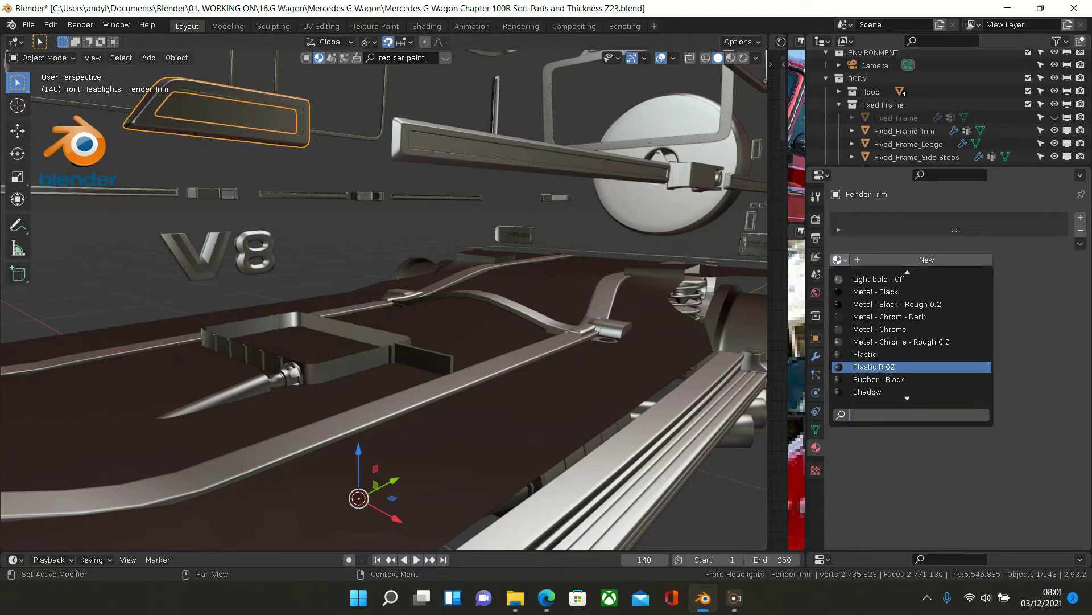
left_click(877, 367)
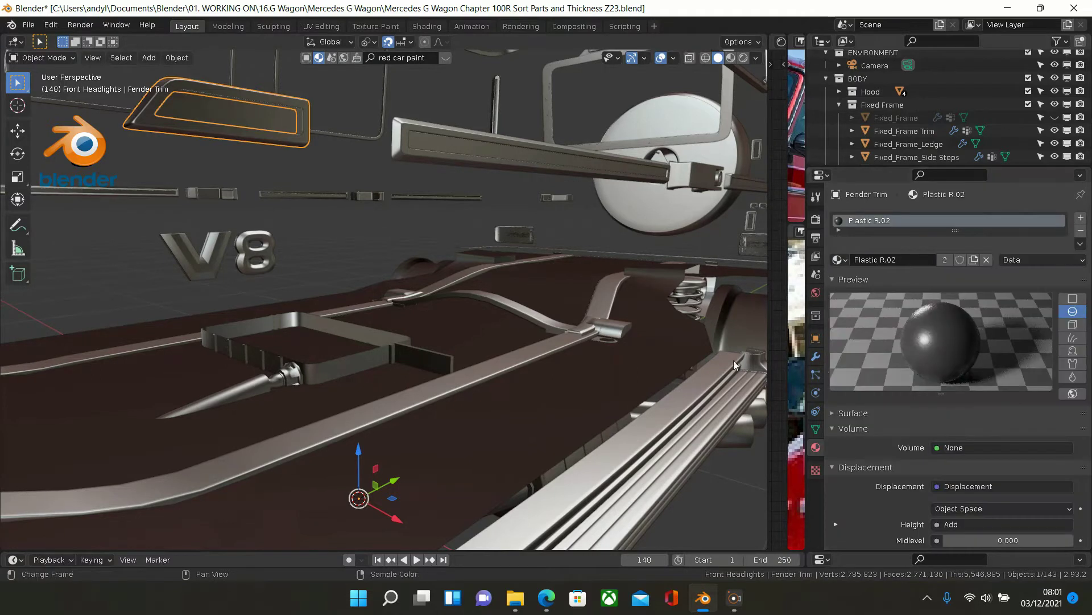
- Assign the existing Plastic R.02 material to the Front_Doors_Infill object
left_click(432, 158)
left_click(838, 260)
scroll(871, 354, "down", 18)
scroll(871, 354, "down", 10)
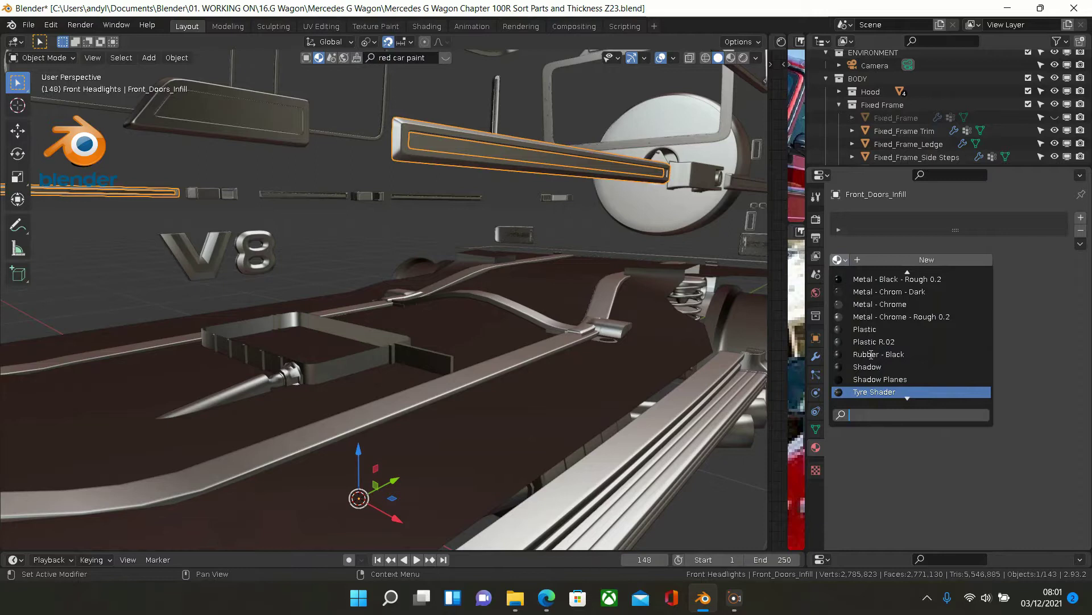
left_click(874, 342)
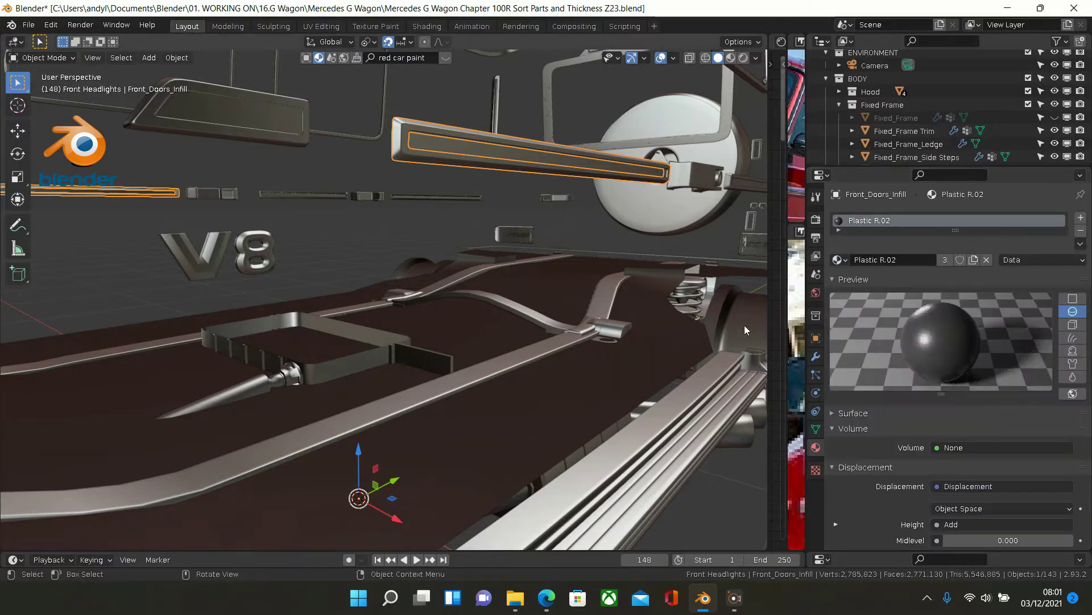
- Assign the existing Plastic R.02 material to the Rear_Doors_Trims object
middle_click_drag(641, 292, 584, 292)
scroll(588, 247, "up", 2)
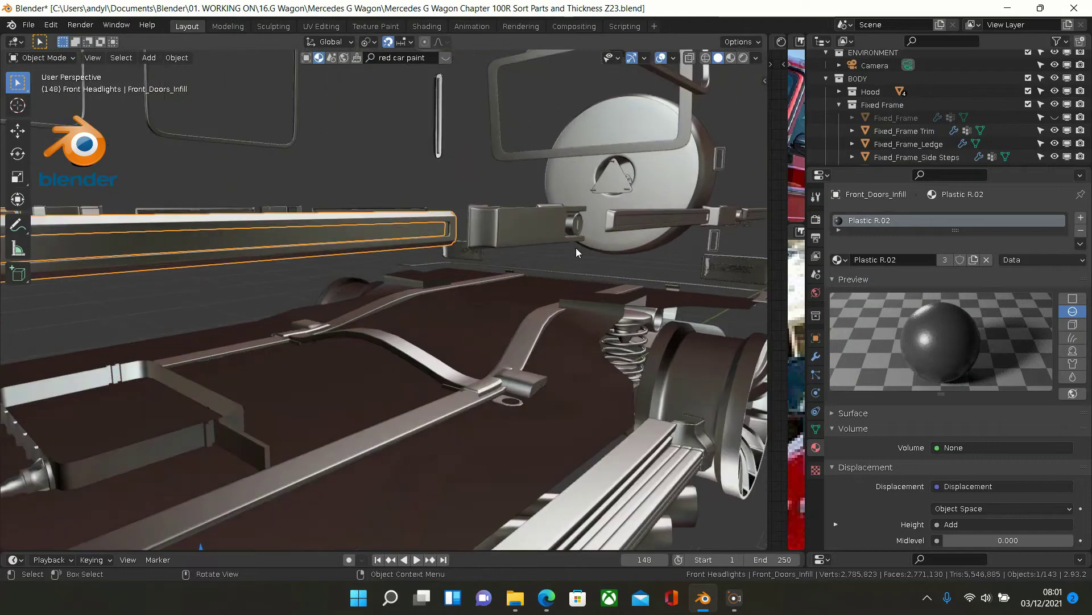
left_click(633, 228)
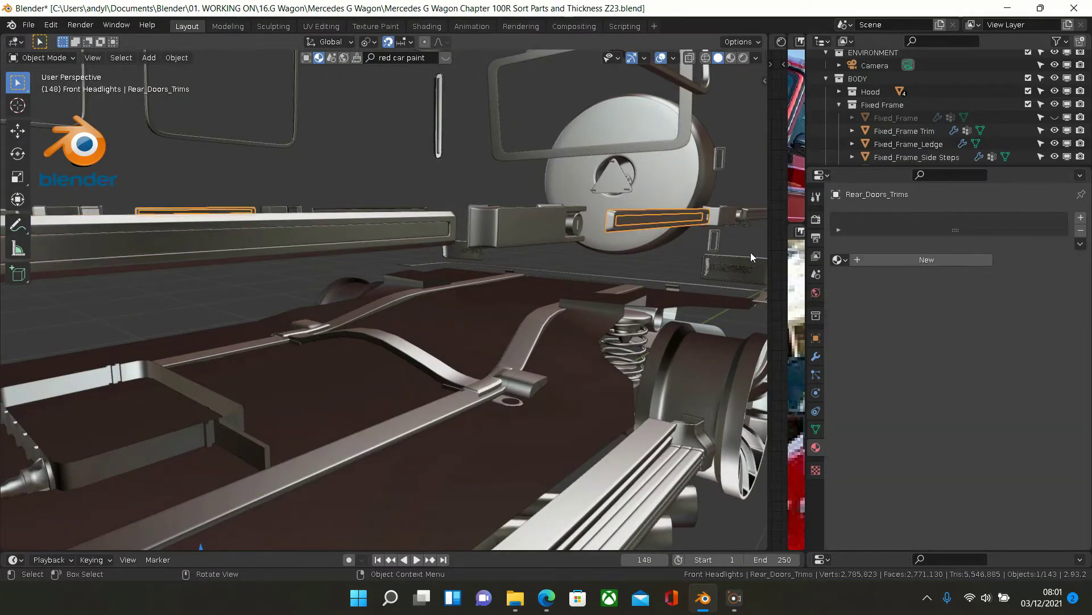
left_click(838, 259)
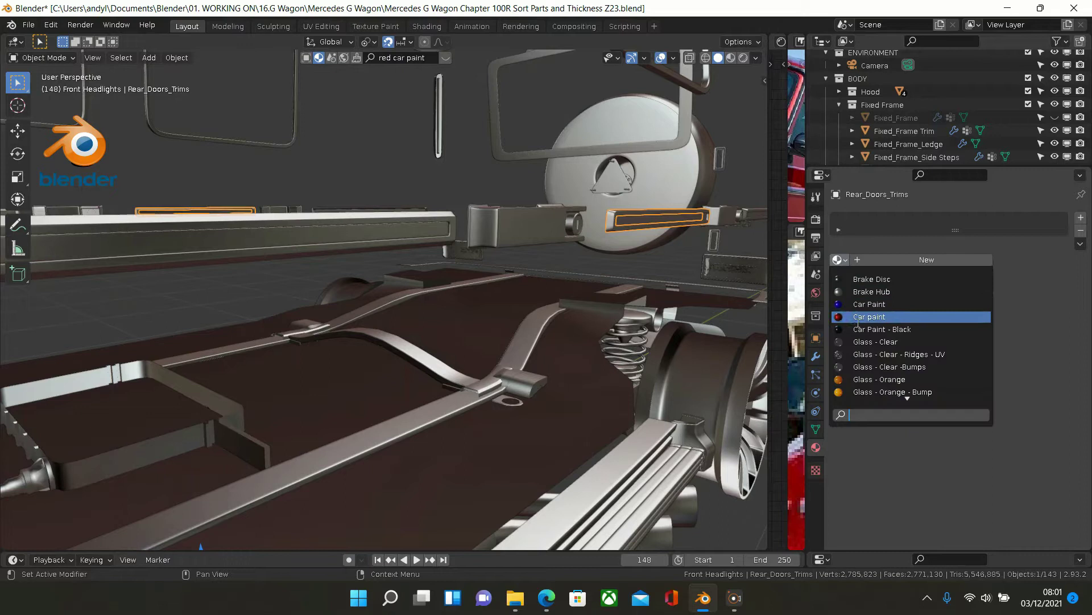
scroll(871, 358, "down", 10)
scroll(871, 358, "down", 3)
scroll(871, 359, "down", 6)
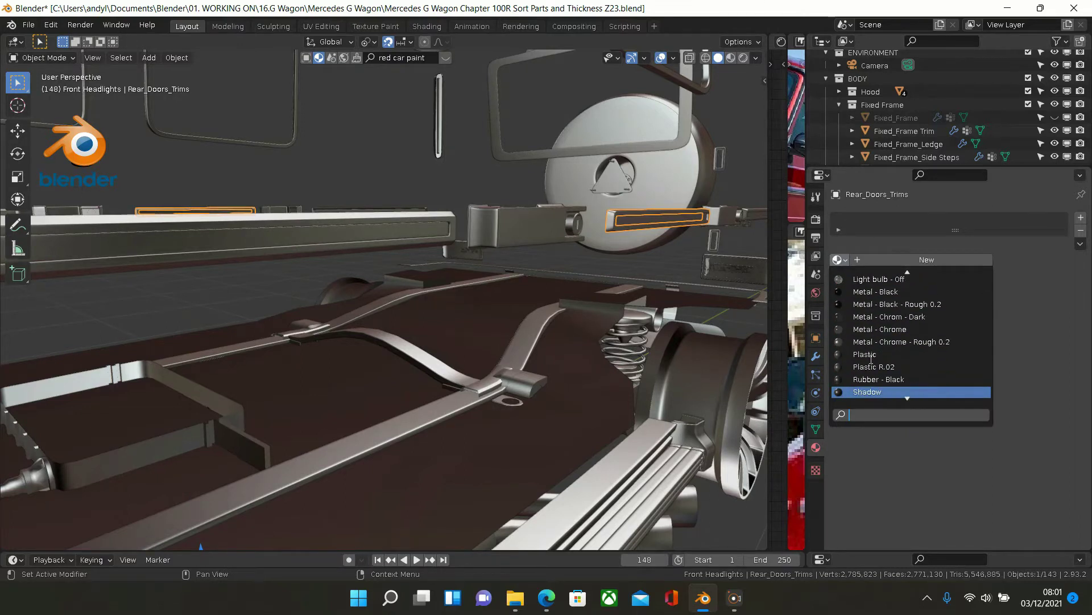
scroll(871, 358, "down", 1)
scroll(871, 359, "up", 4)
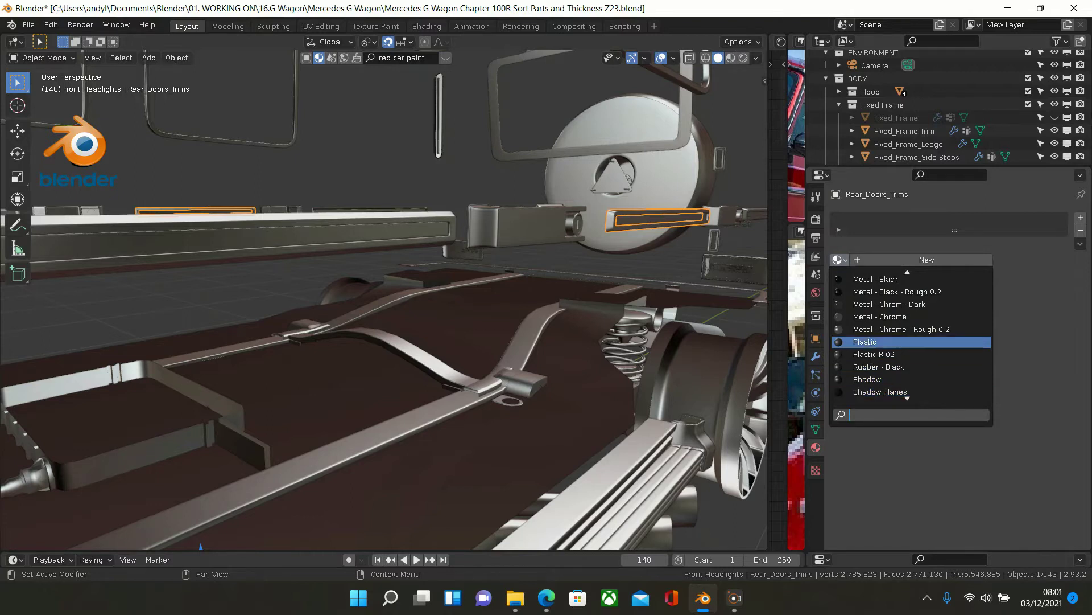
left_click(868, 354)
- Assign the existing Plastic R.02 material to the Fixed_Frame Trim object behind the rear doors
middle_click_drag(686, 331, 476, 271, "shift")
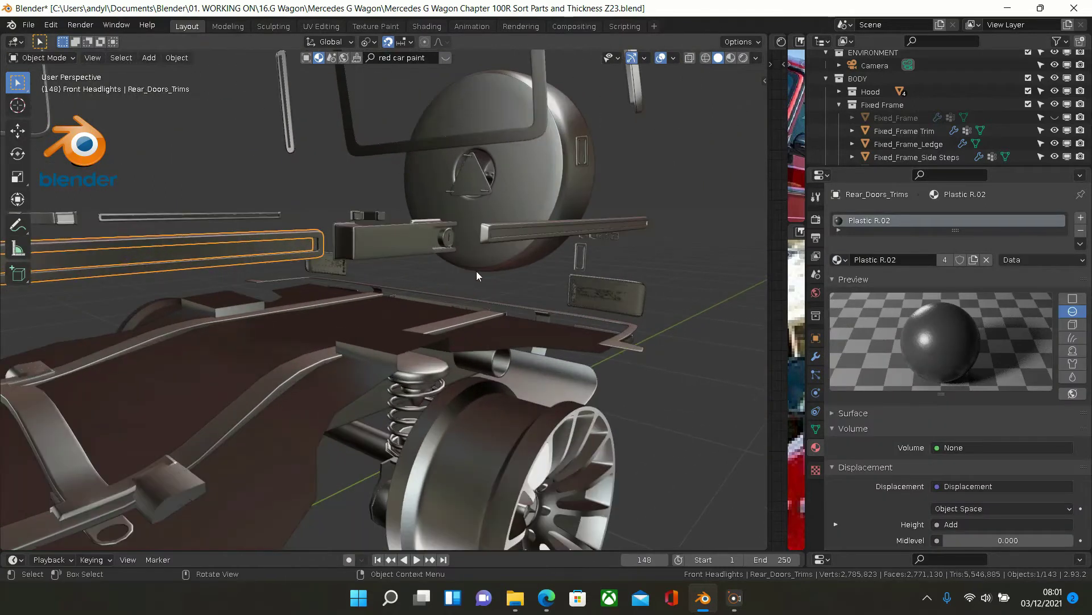
left_click(497, 241)
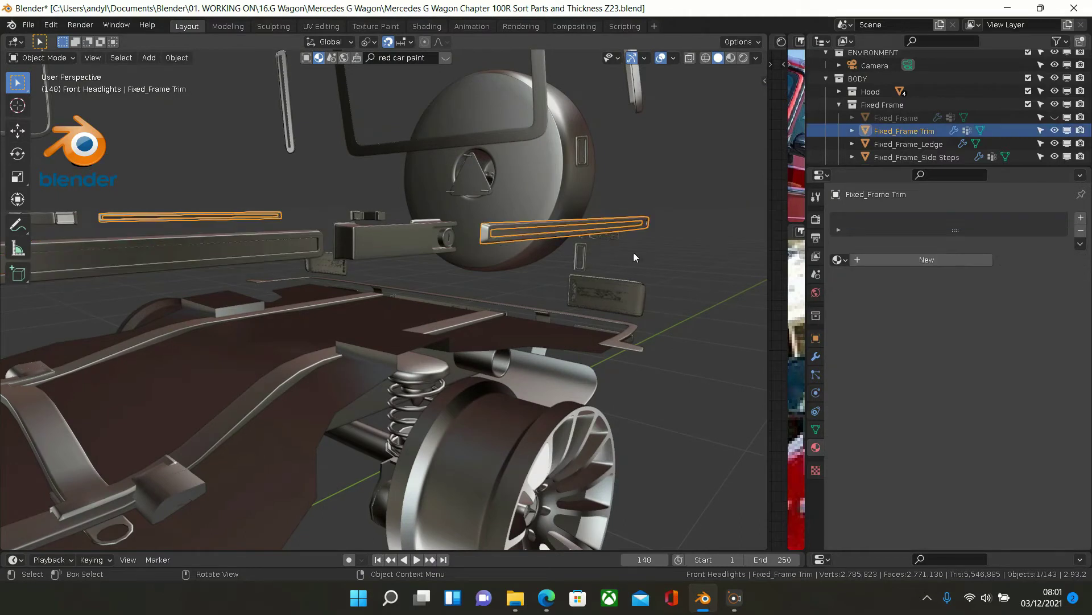
left_click(838, 259)
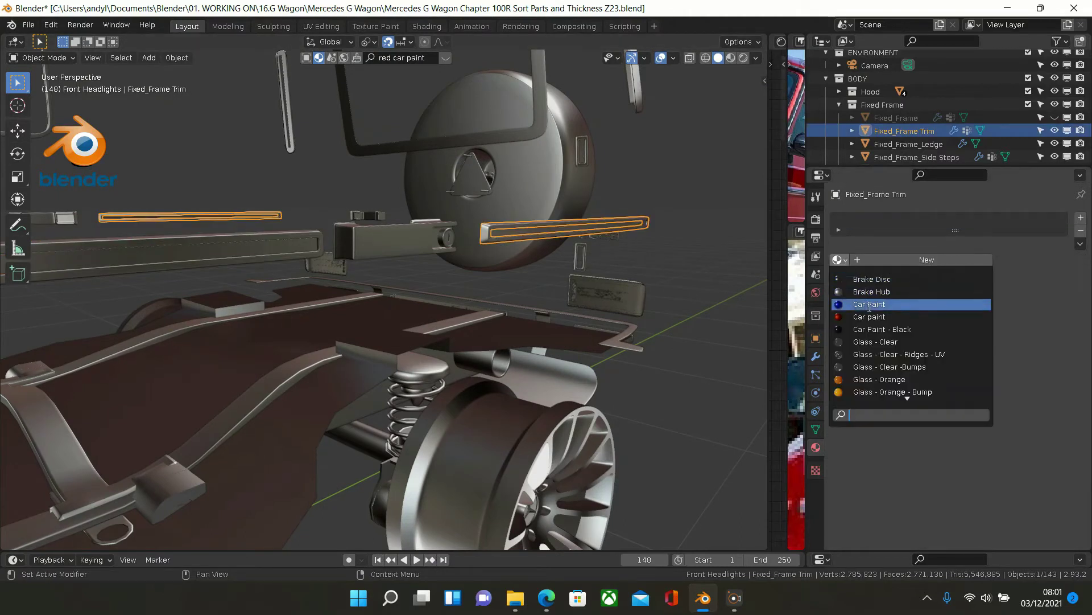
scroll(874, 349, "down", 15)
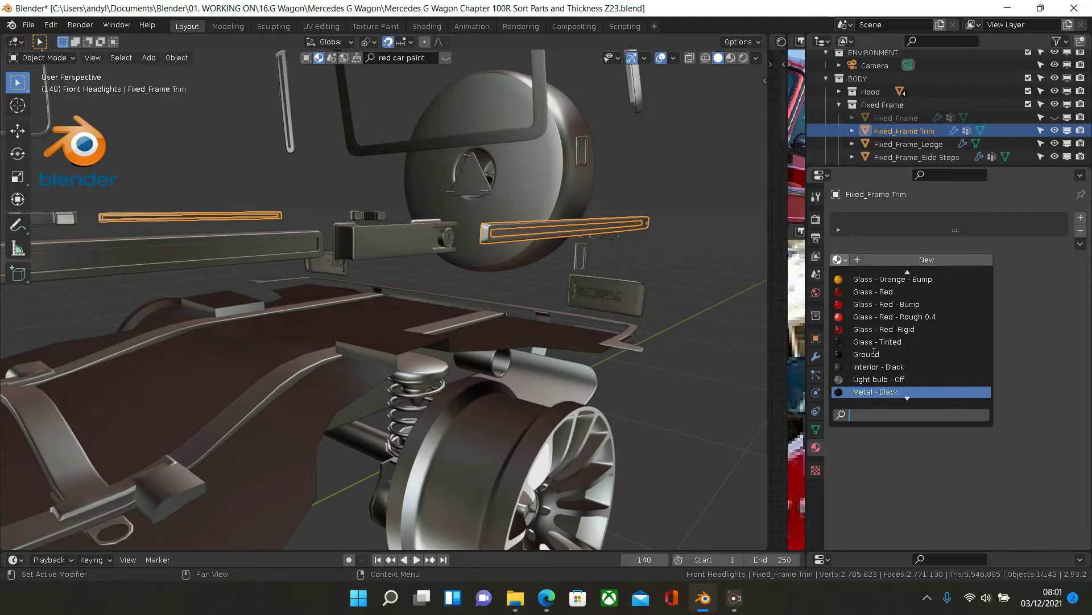
scroll(874, 353, "down", 5)
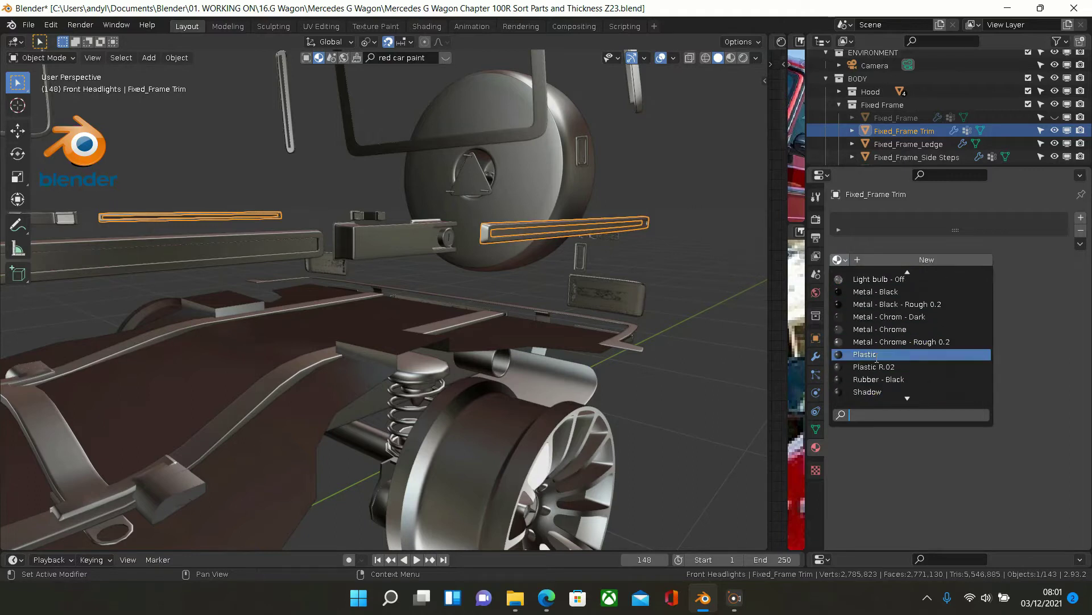
left_click(878, 367)
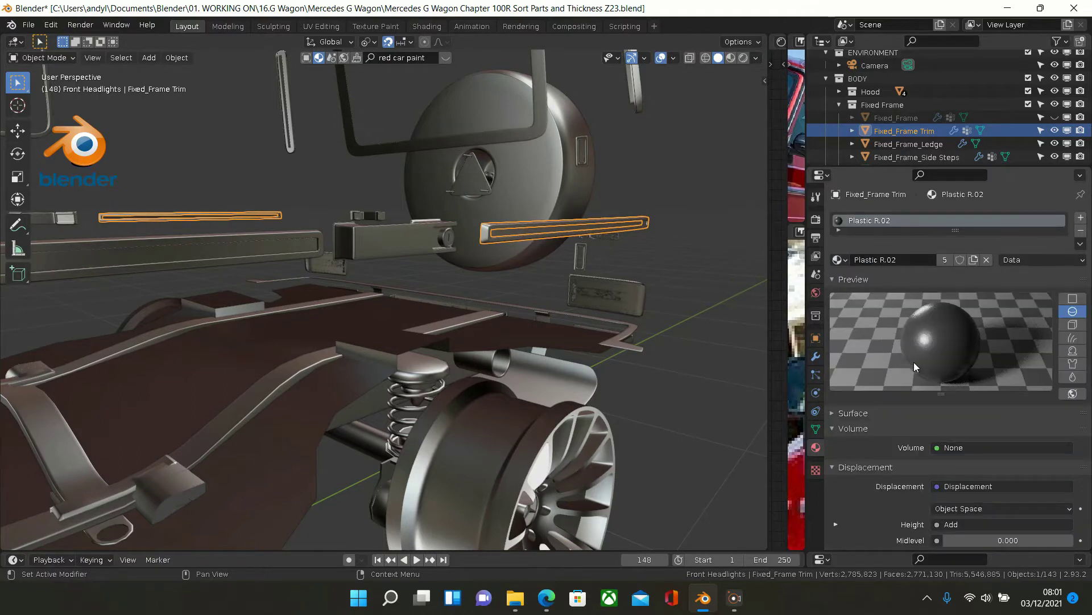
scroll(914, 364, "down", 1)
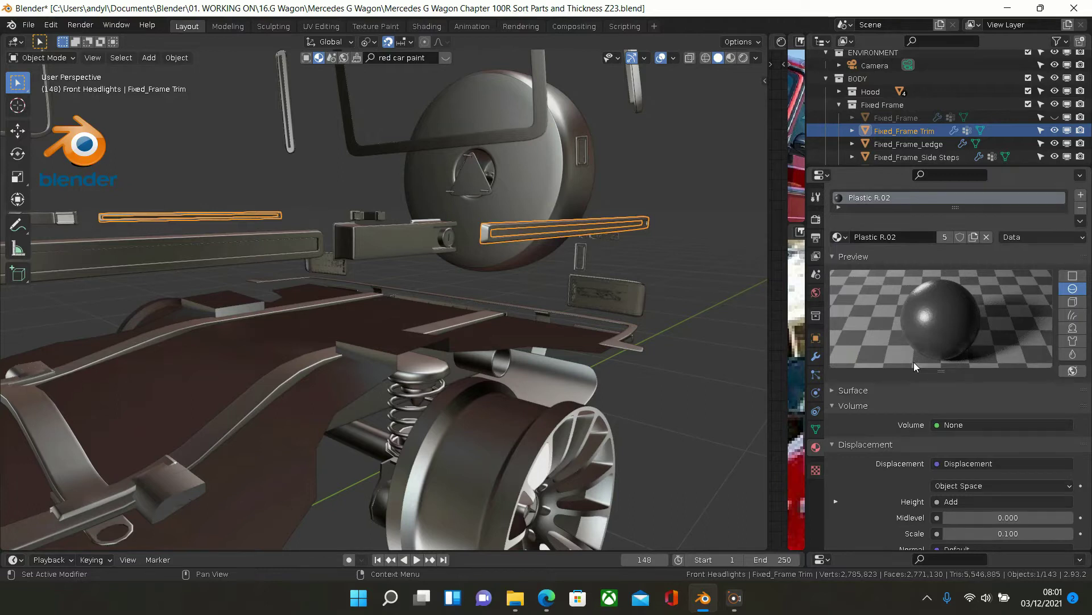
scroll(914, 362, "down", 1)
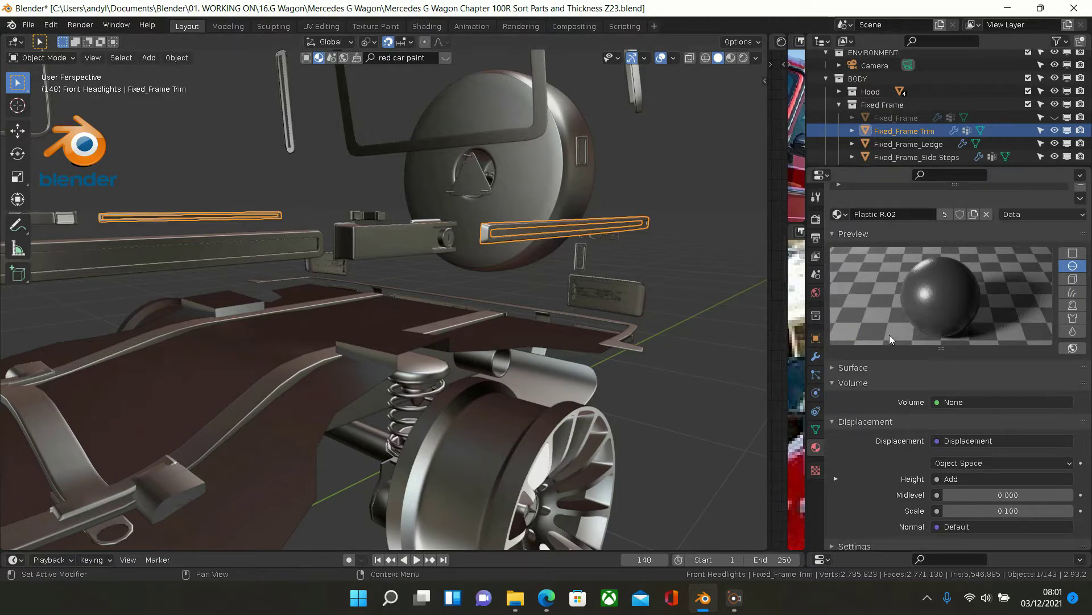
scroll(898, 337, "down", 2)
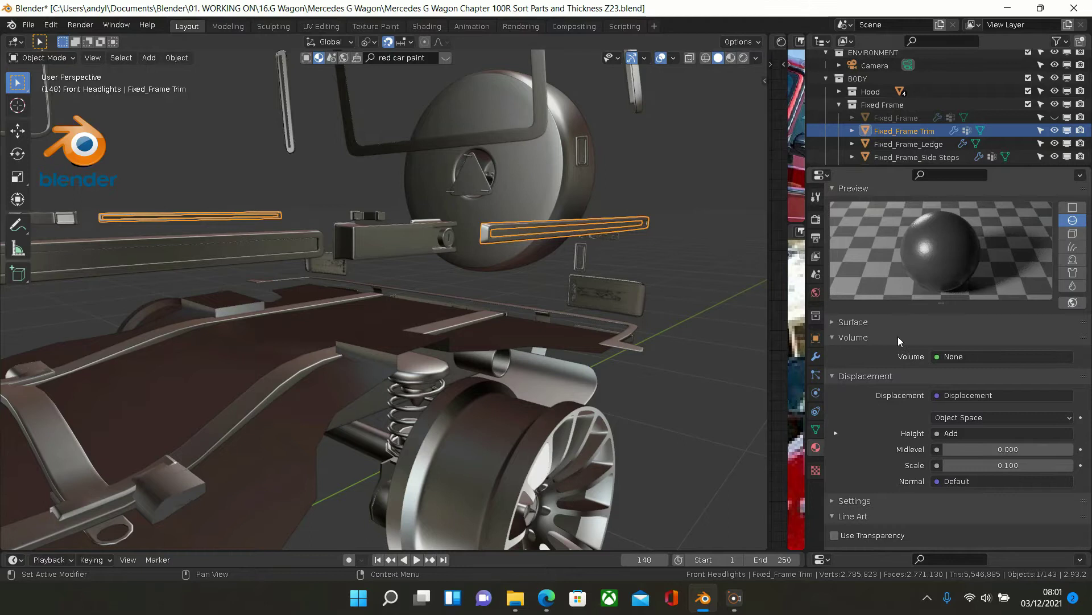
scroll(898, 340, "down", 4)
scroll(897, 337, "up", 2)
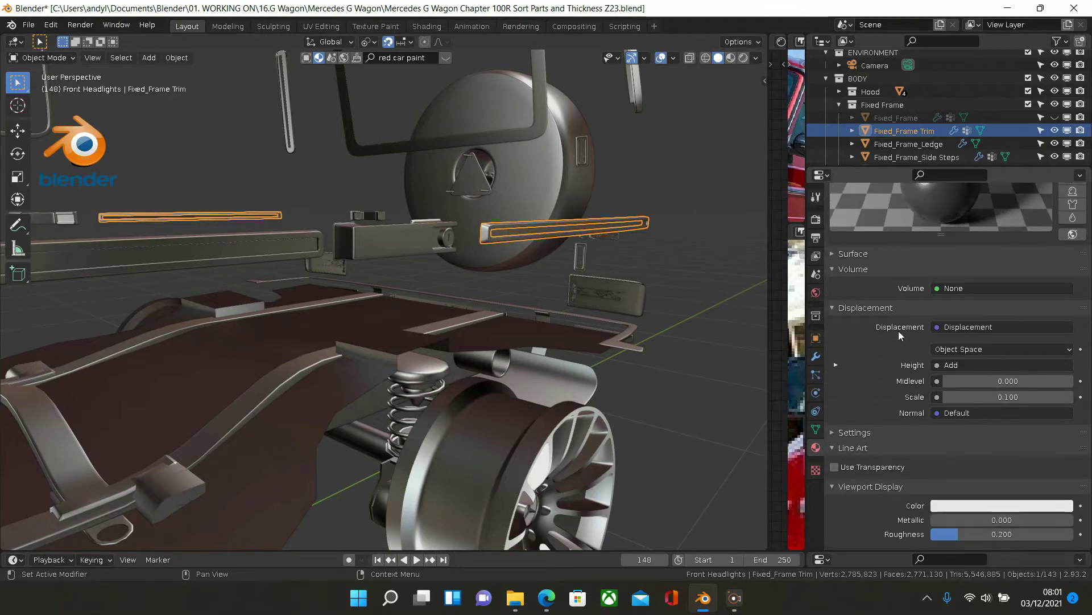
- Hide the finished Fixed_Frame Trim and Rear_Doors_Trims objects
scroll(592, 293, "down", 3)
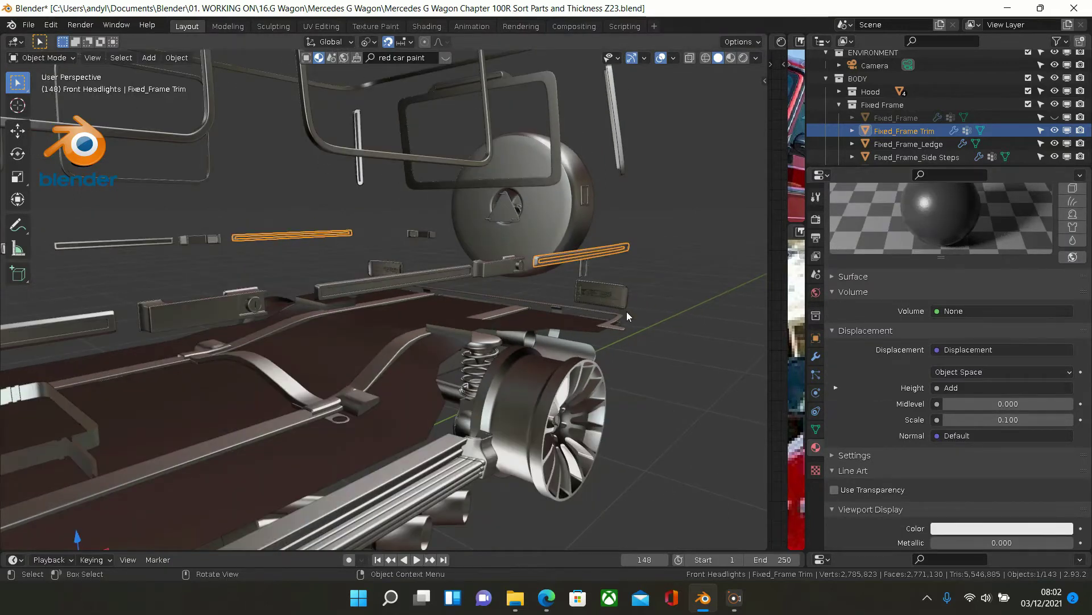
key("h")
left_click(408, 283)
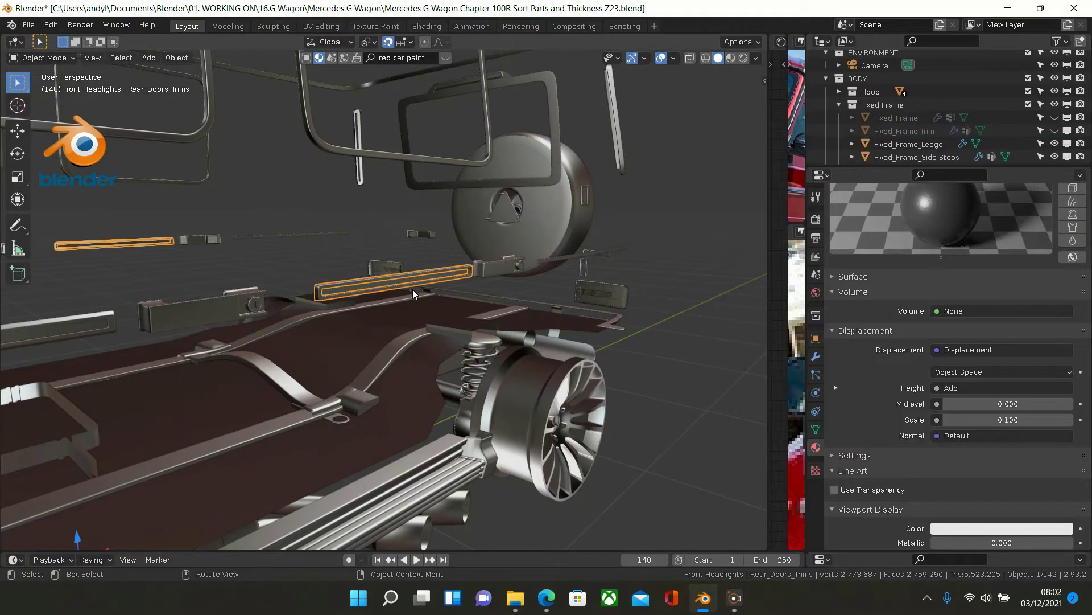
key("h")
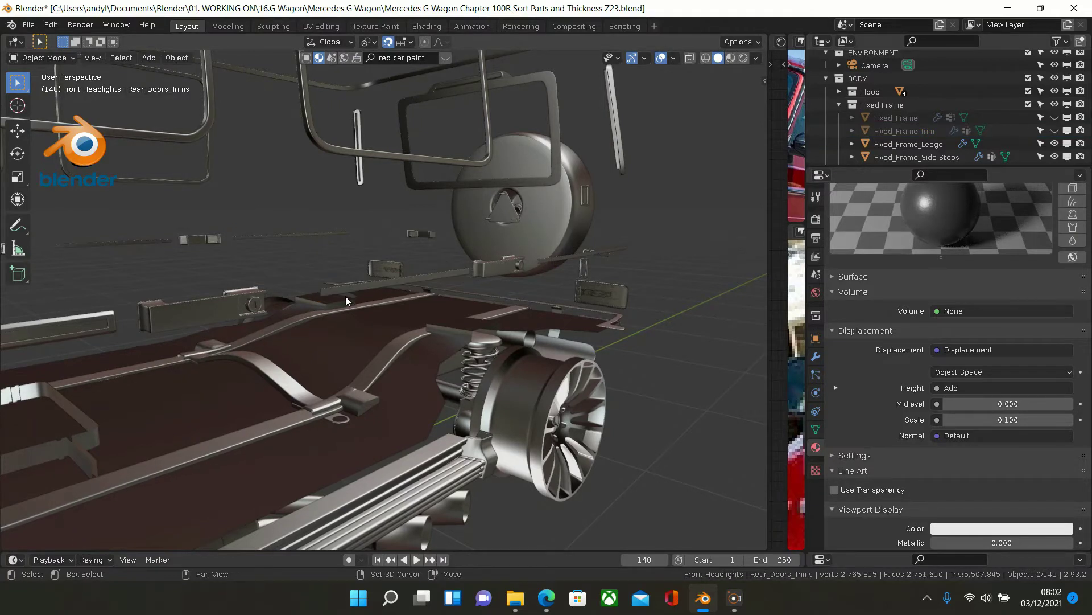
- Switch the viewport to Material Preview shading and examine the plastic surface of the front door trim up close
scroll(346, 296, "up", 3)
left_click(730, 57)
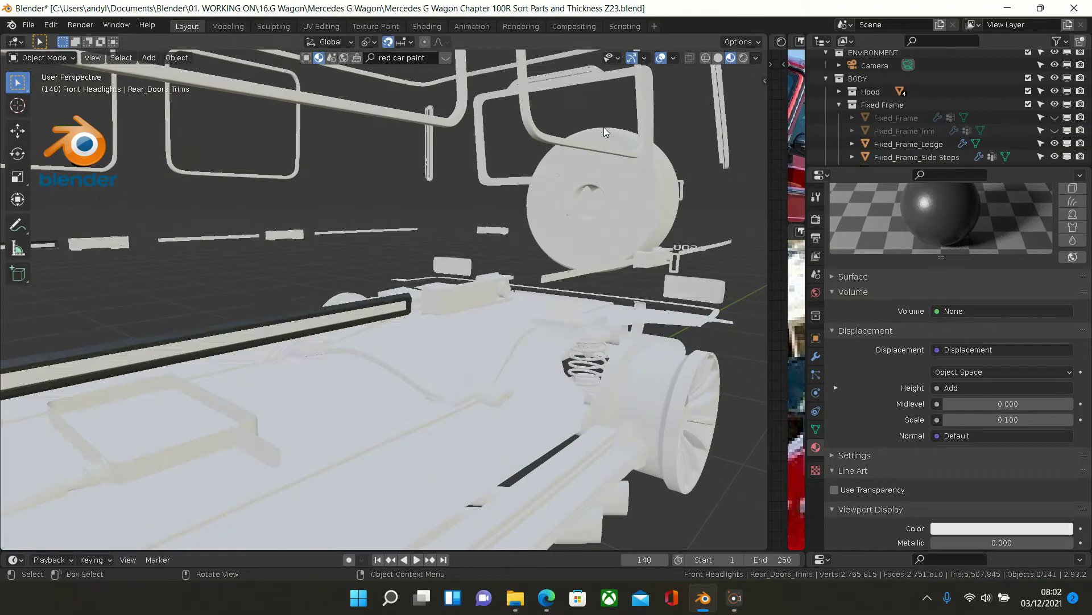
scroll(379, 258, "up", 4)
scroll(390, 261, "up", 3)
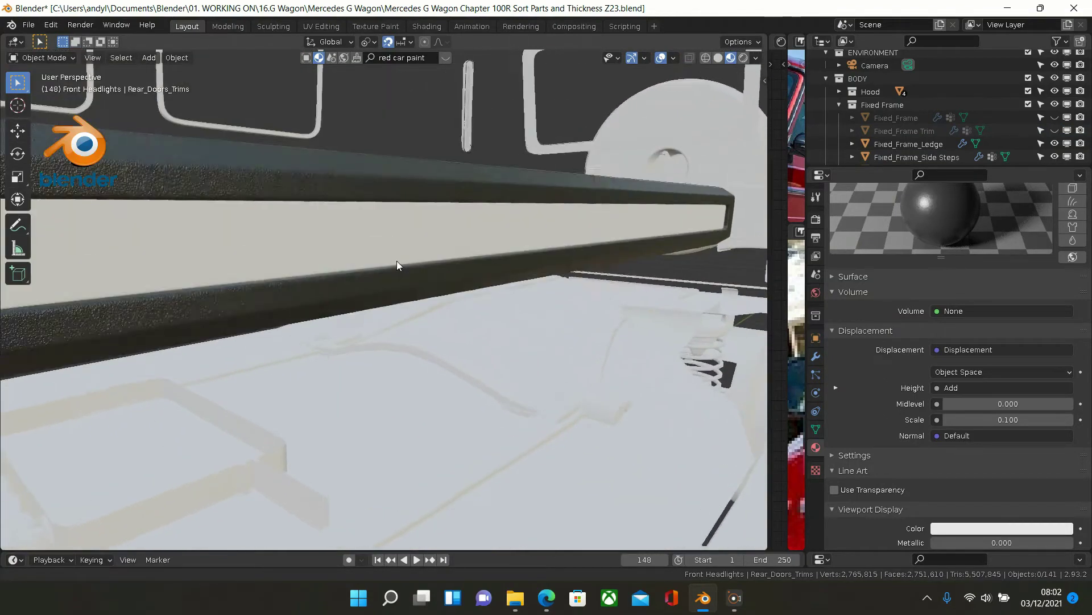
scroll(398, 265, "down", 4)
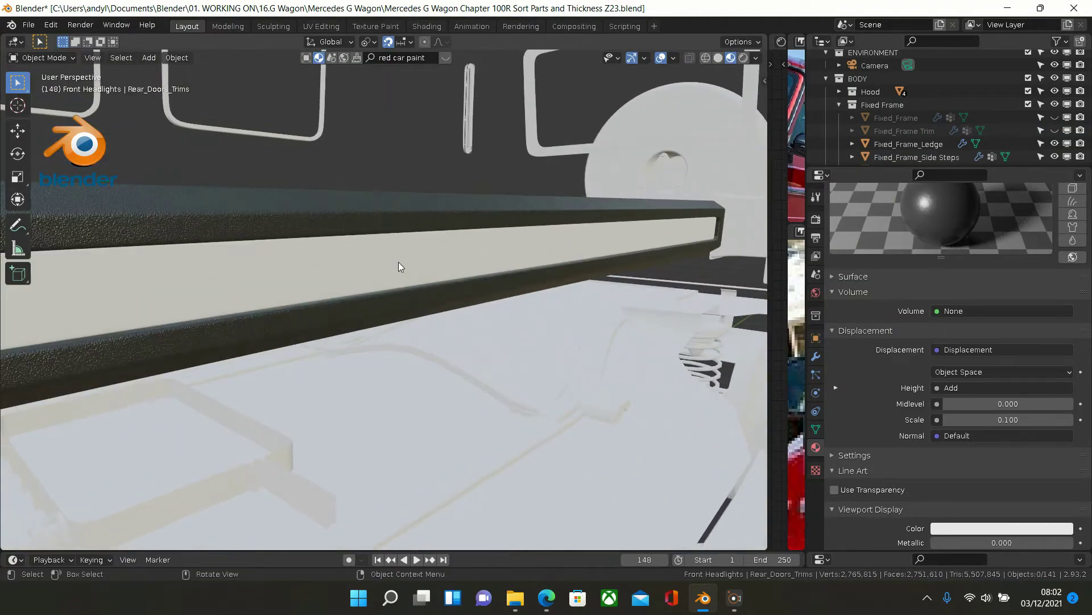
middle_click_drag(328, 282, 479, 263, "shift")
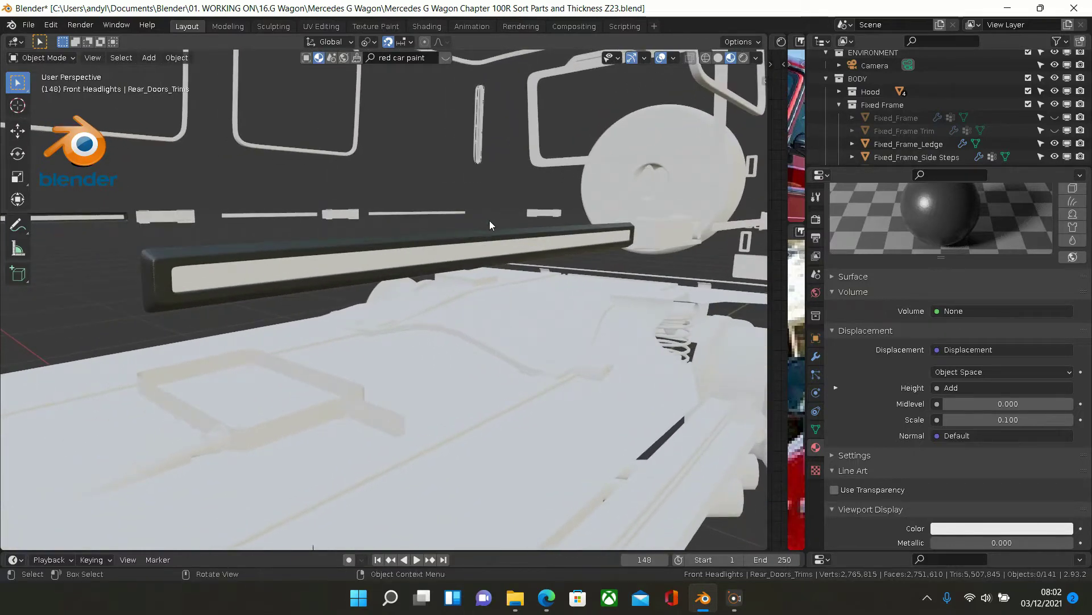
scroll(879, 292, "down", 6)
scroll(887, 334, "down", 5)
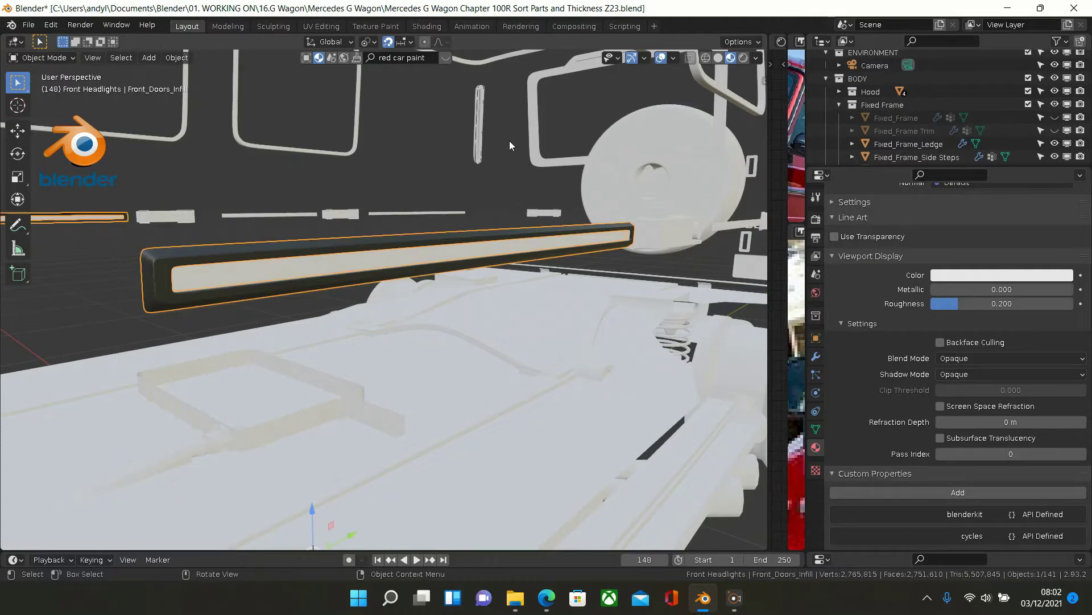
- Hide the finished Front_Doors_Infill and Fender Trim objects
key("Delete")
scroll(398, 167, "down", 6)
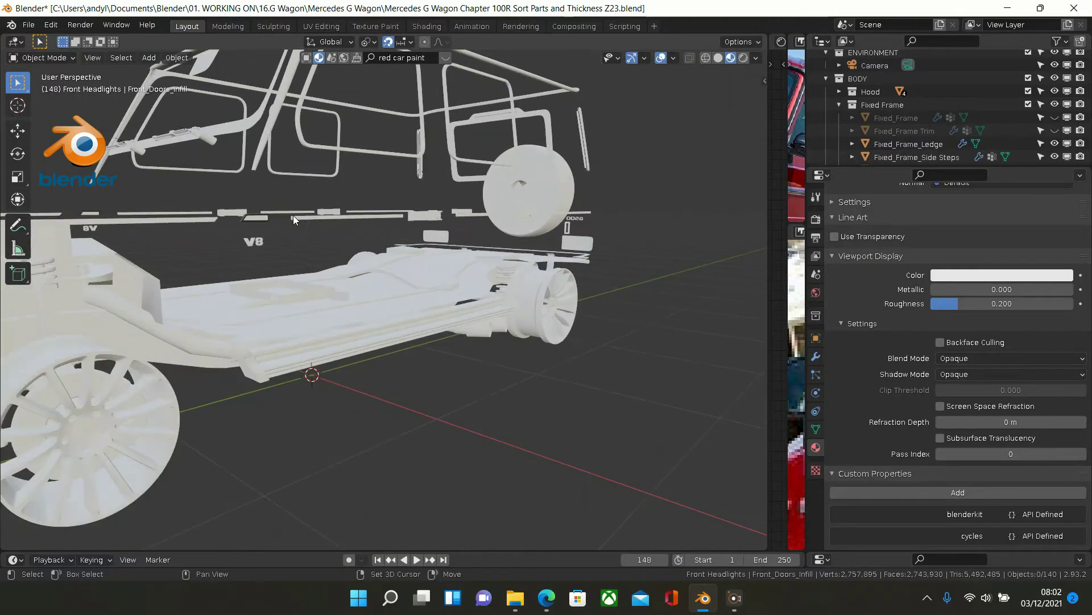
scroll(302, 221, "up", 4)
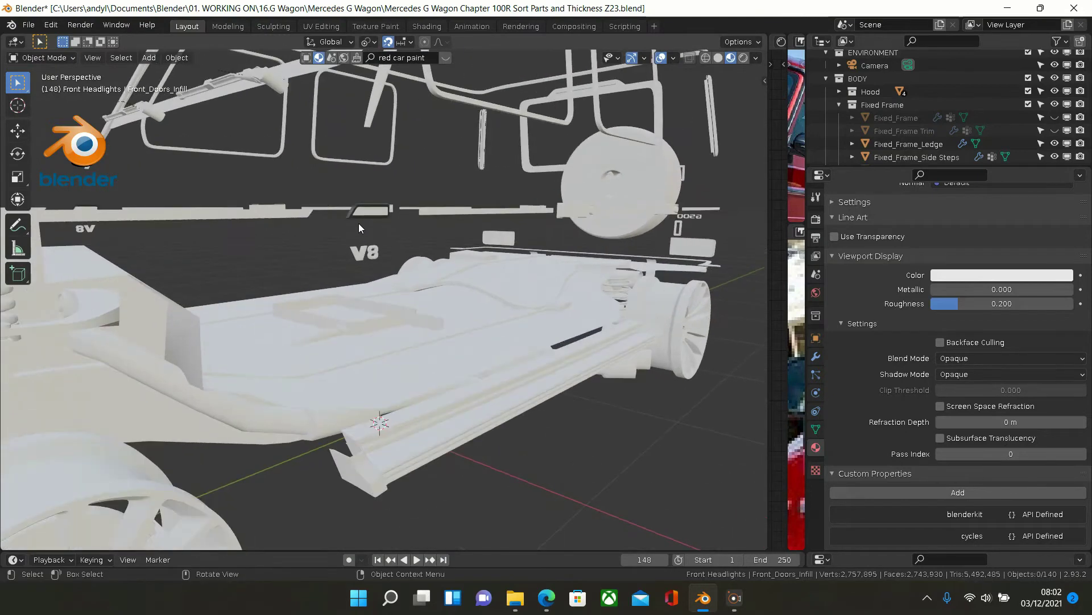
left_click(358, 220)
key("Delete")
- Return the viewport to Solid shading and look over the parts of the vehicle that are still shown
scroll(444, 211, "up", 4)
middle_click_drag(444, 212, 473, 234)
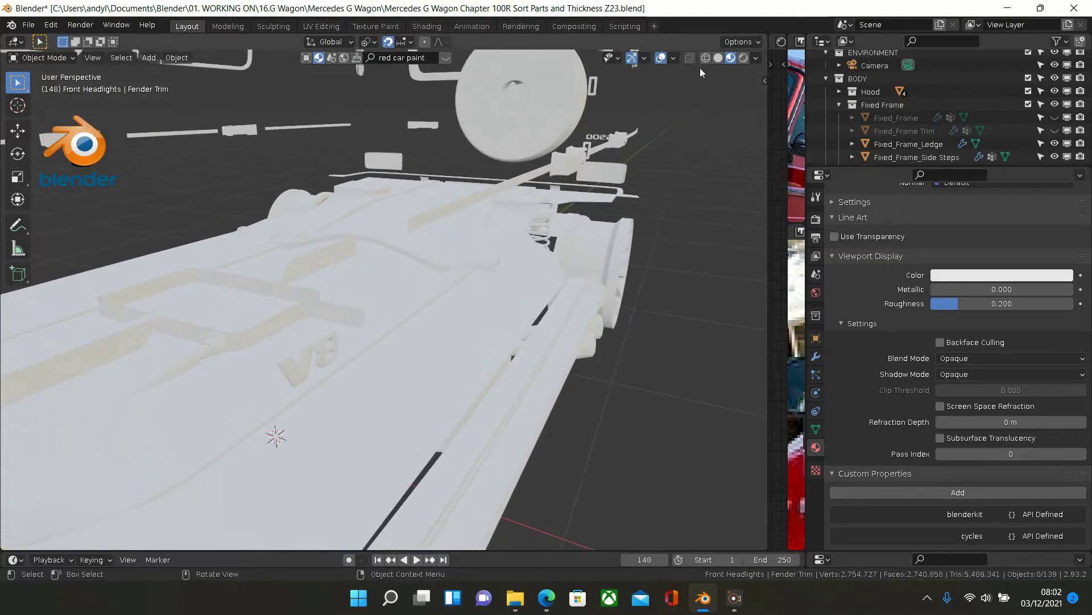
left_click(718, 61)
middle_click_drag(552, 189, 497, 202)
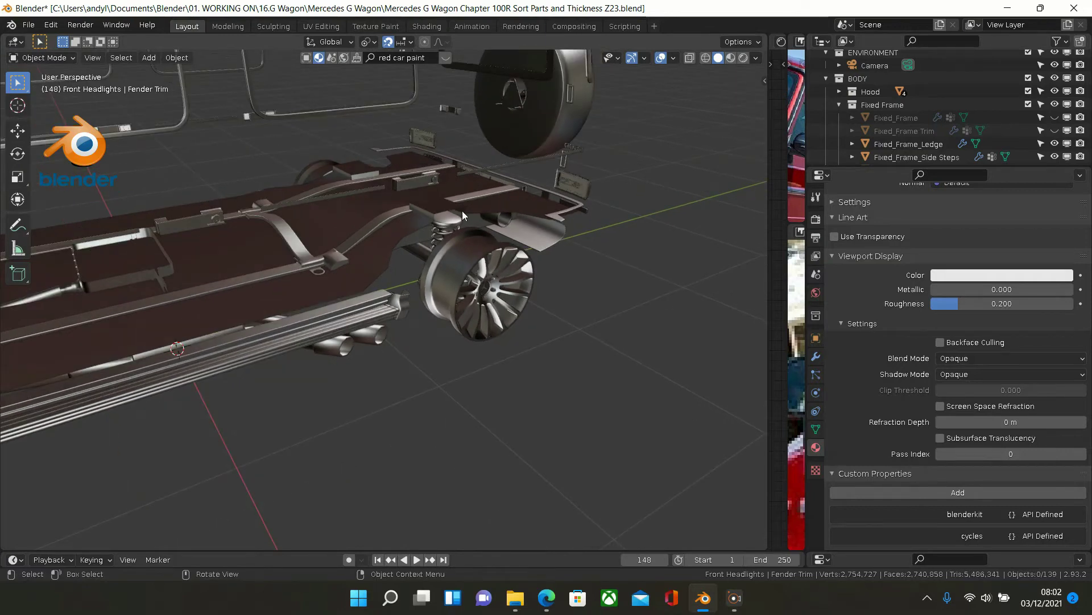
middle_click_drag(393, 217, 551, 194)
scroll(534, 210, "down", 3)
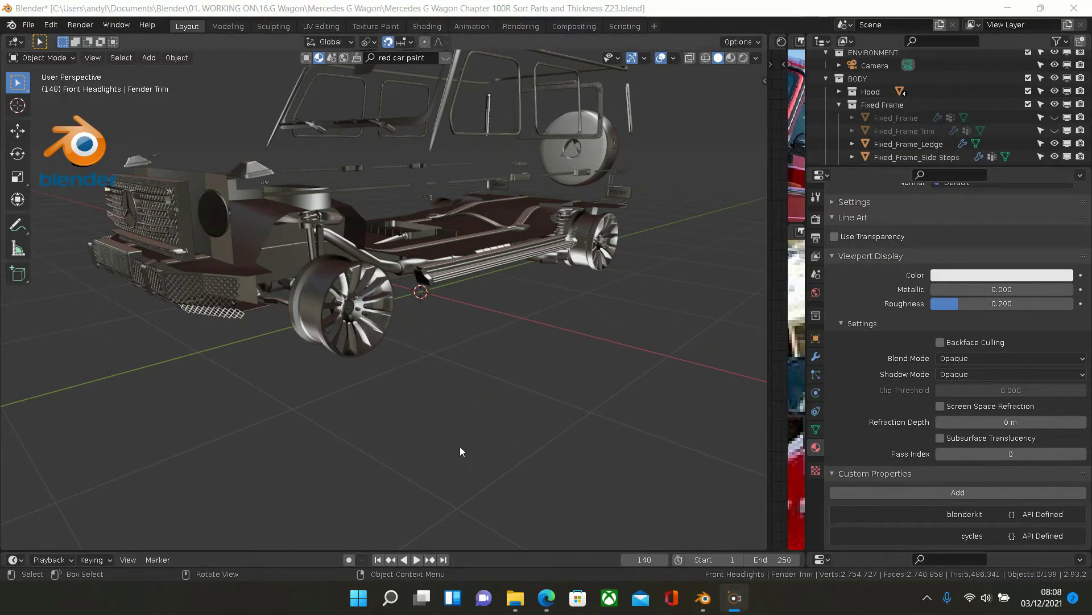
- Assign the existing Plastic R.02 material to the Front_Fenders Trim 1 strip above the front wheel
scroll(346, 250, "up", 3)
middle_click_drag(346, 253, 371, 264)
scroll(280, 179, "up", 1)
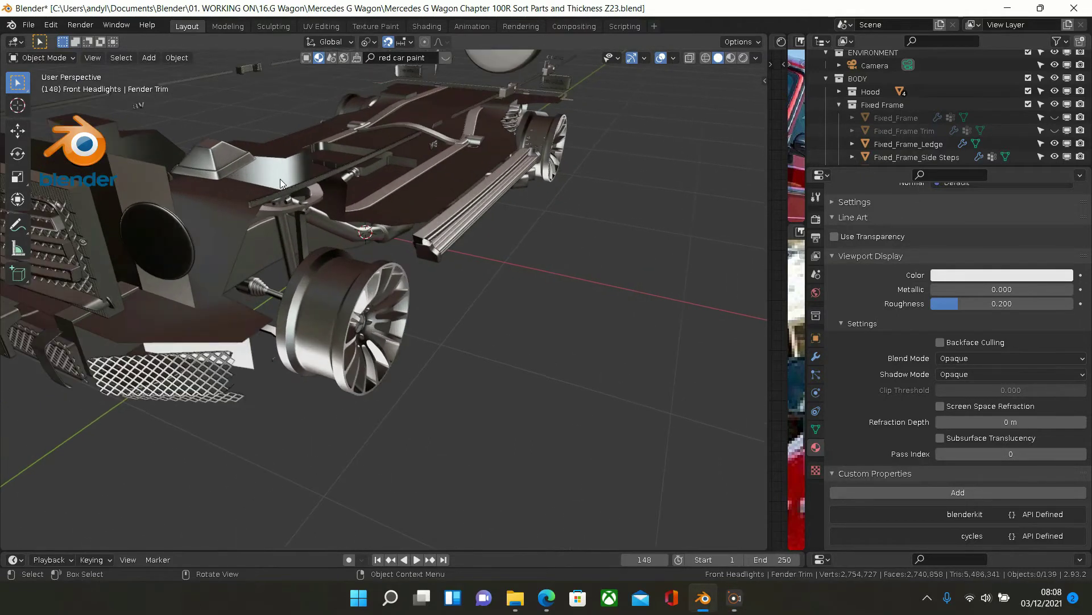
scroll(276, 188, "up", 2)
scroll(265, 202, "up", 2)
mouse_move(247, 193)
middle_mouse_down()
mouse_move(217, 189)
mouse_move(238, 202)
middle_mouse_up()
left_click(302, 216)
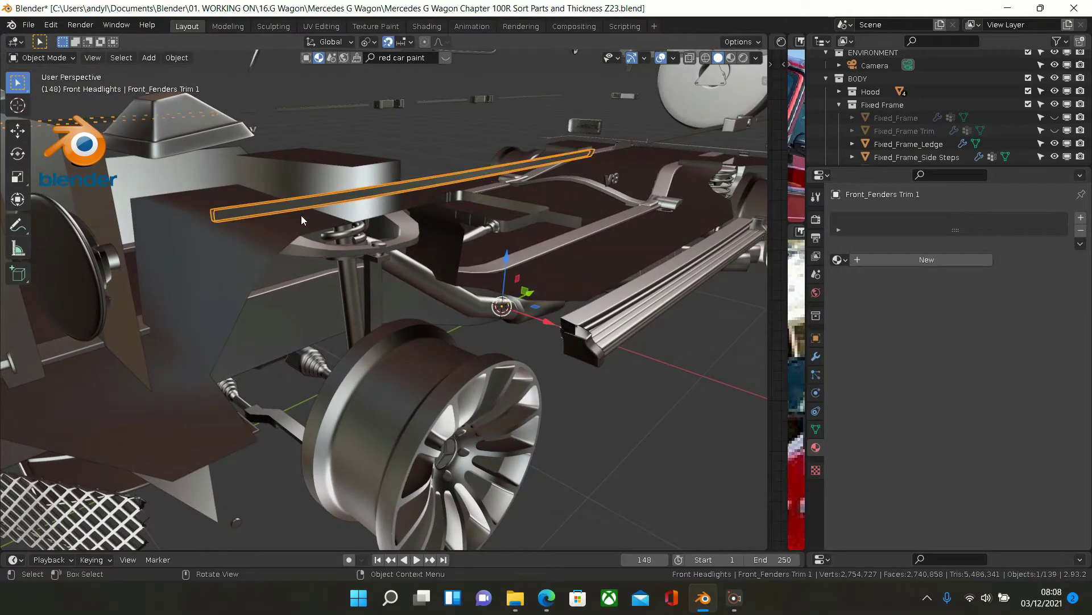
scroll(318, 215, "down", 2)
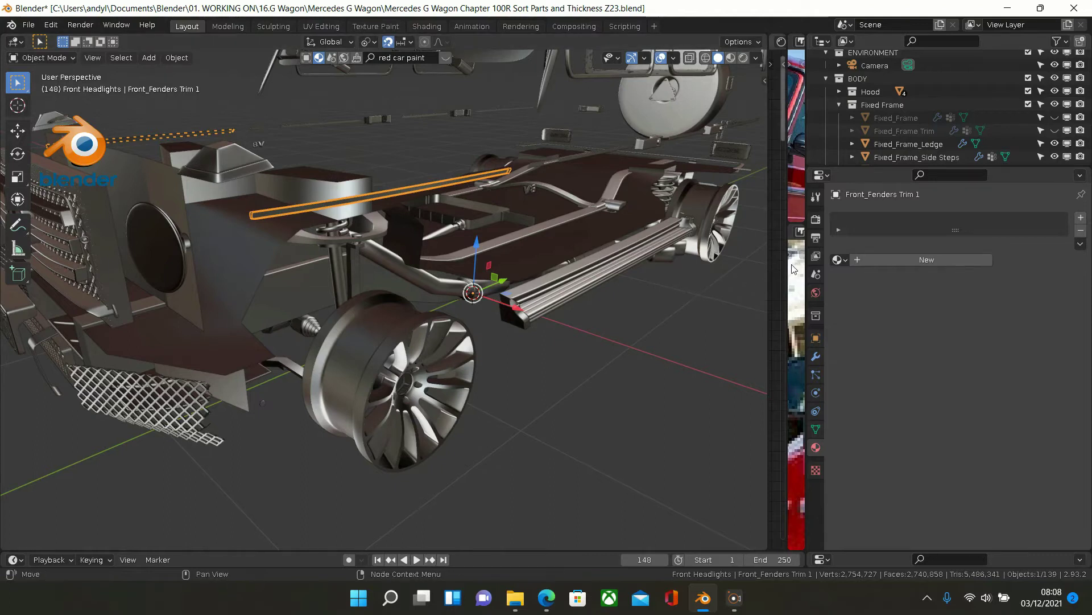
left_click(837, 260)
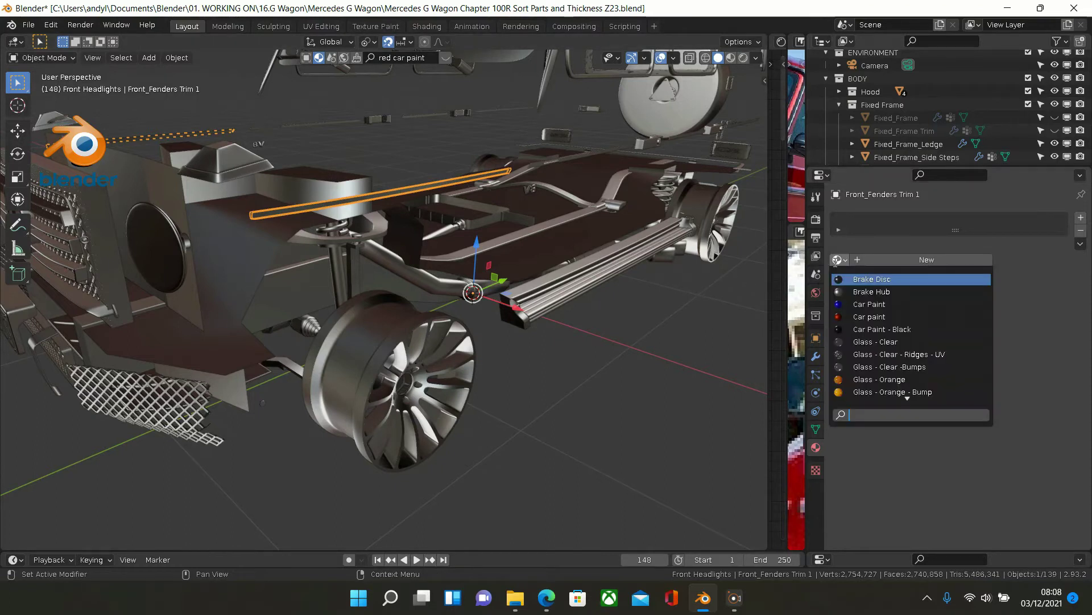
scroll(864, 341, "down", 10)
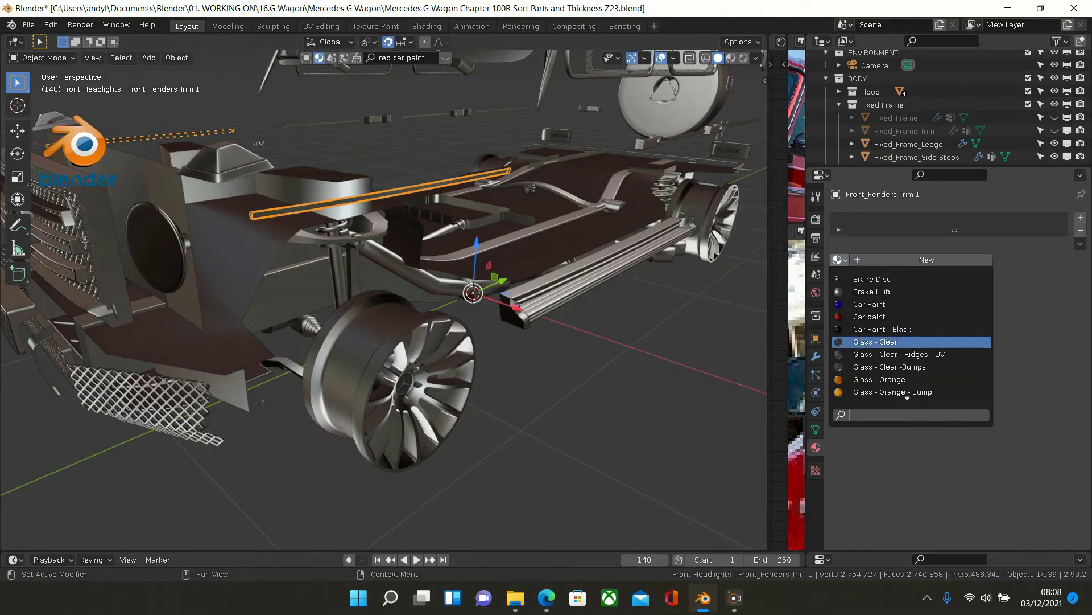
scroll(864, 341, "down", 13)
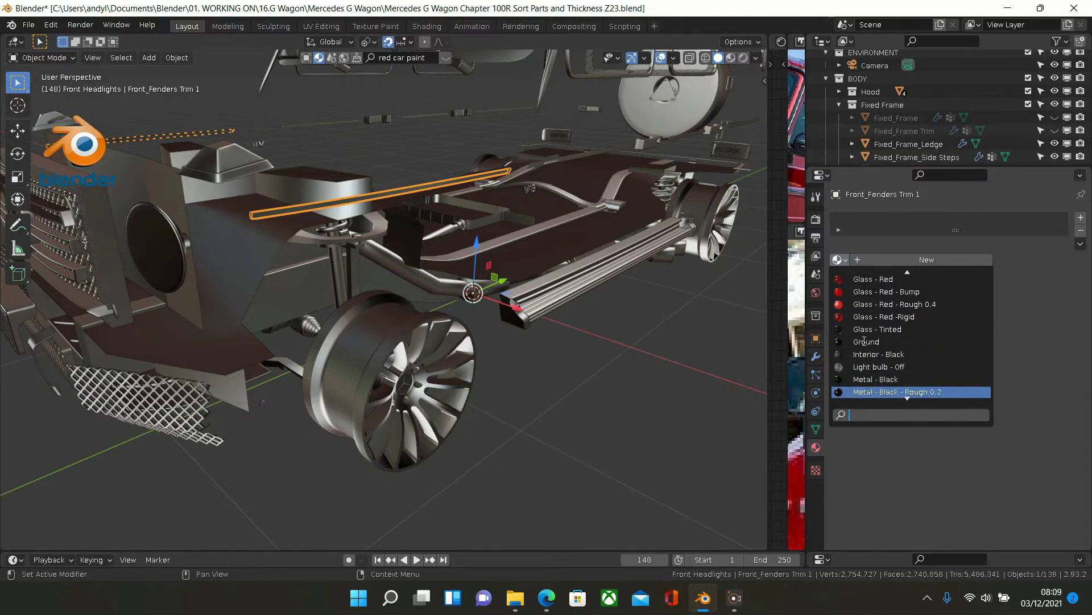
scroll(864, 341, "down", 1)
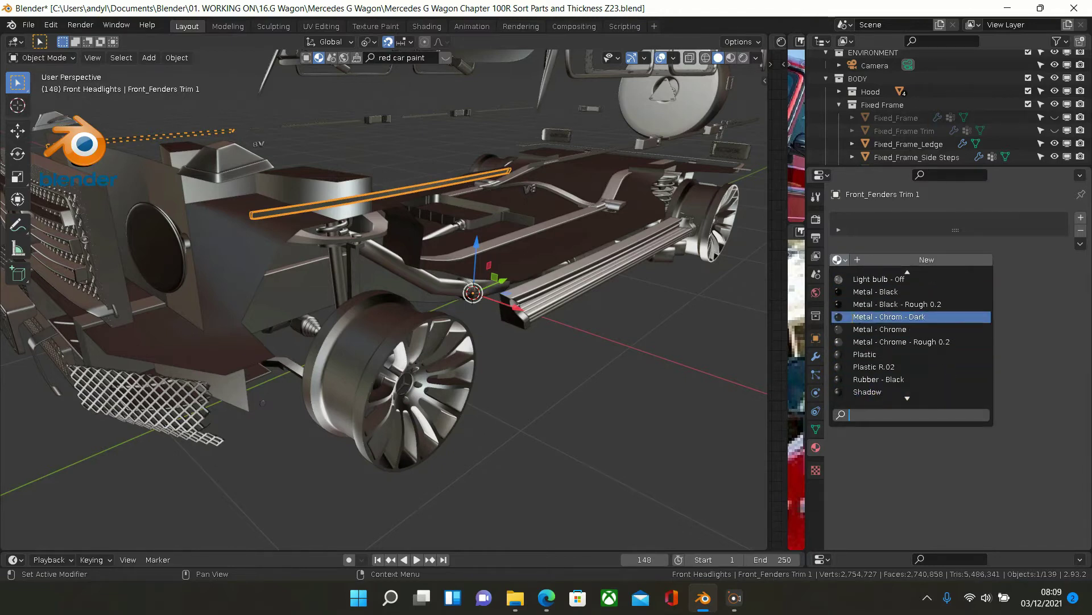
left_click(884, 366)
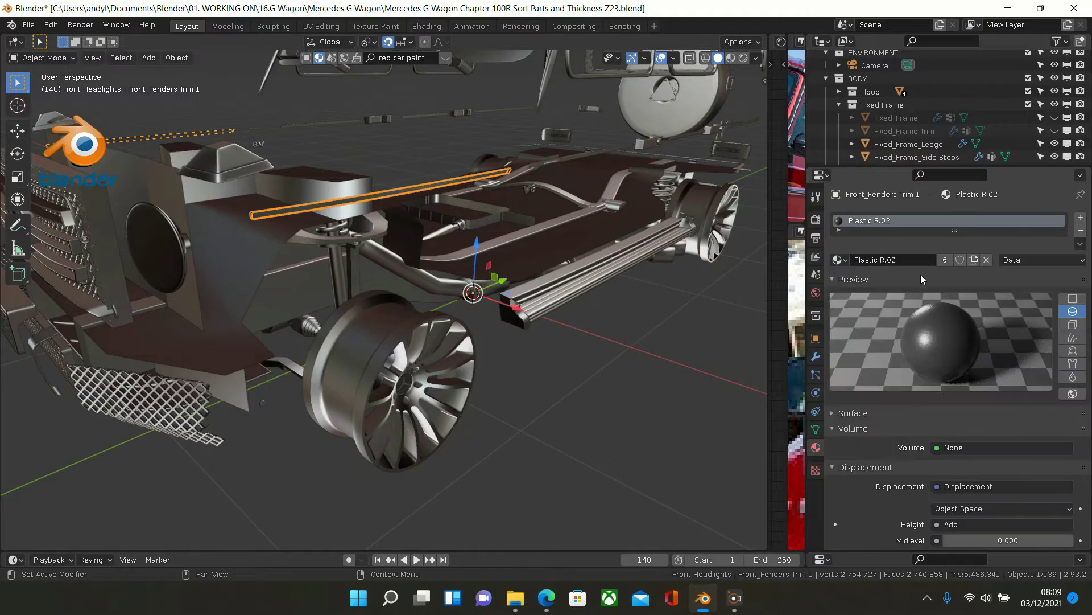
- Make an independent copy of the material on Front_Fenders Trim 1 and rename it White Plastic R.02
left_click(972, 260)
left_click(856, 259)
key("Home")
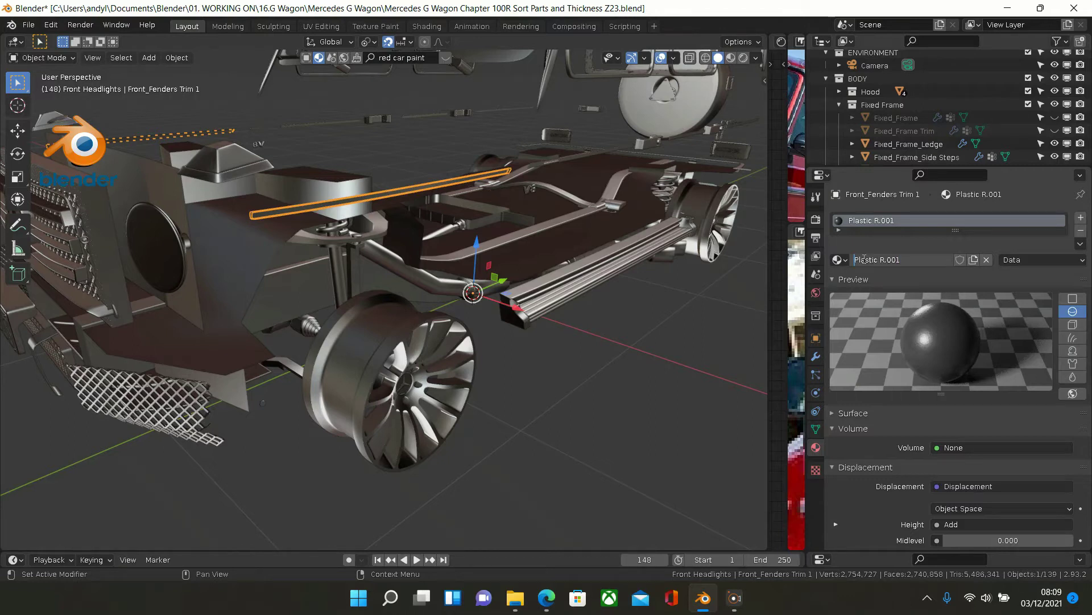
type("White")
key("BackSpace")
key("BackSpace")
type("2")
key("Return")
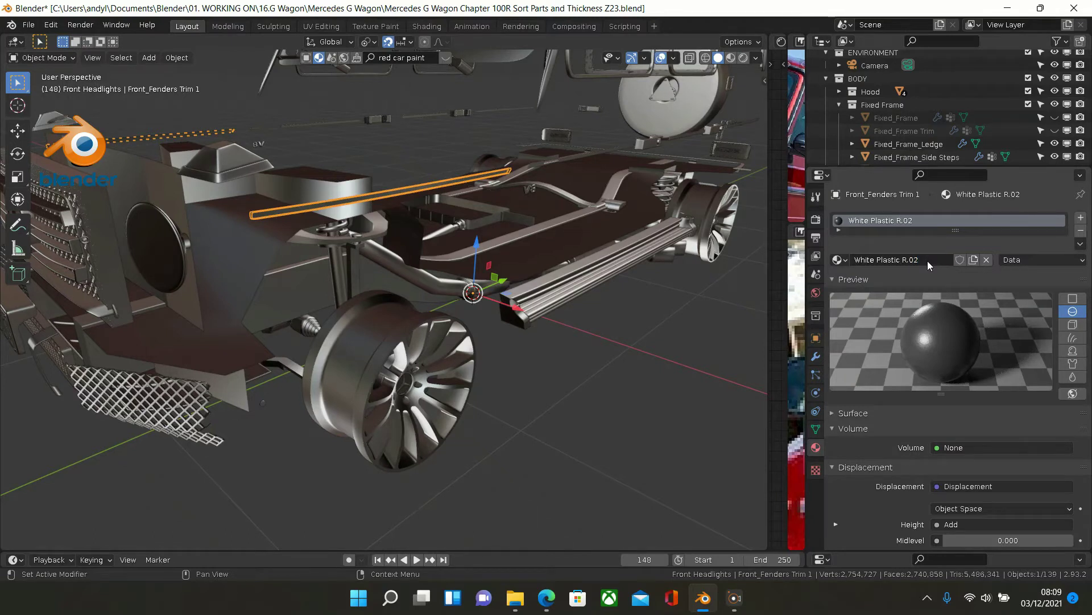
- Set the surface base color of White Plastic R.02 to pure white, with an HSV value of 1.000
scroll(939, 329, "down", 2)
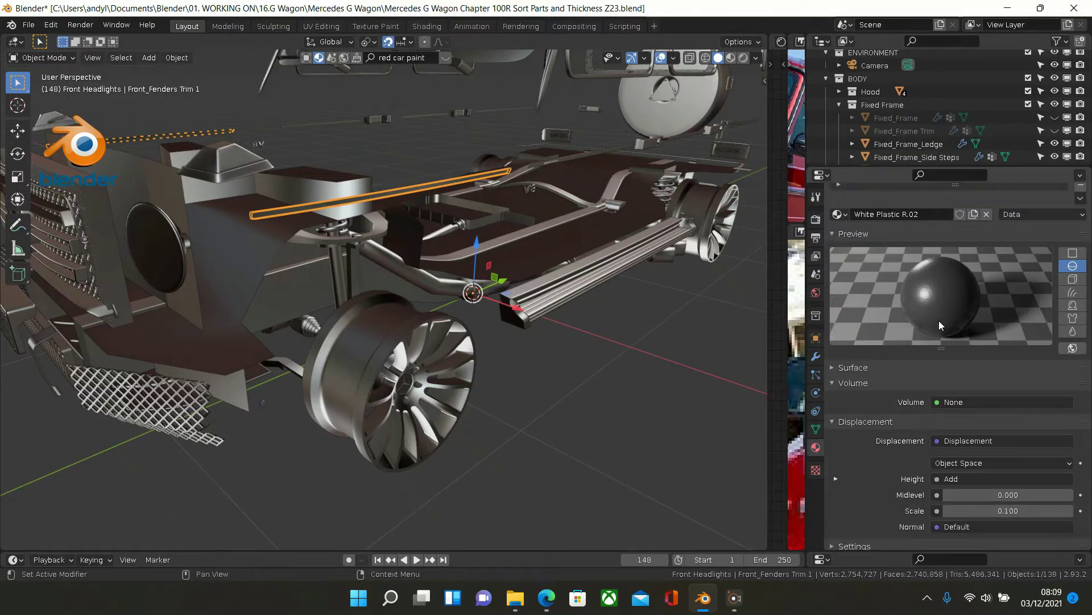
scroll(947, 325, "down", 2)
scroll(954, 340, "down", 3)
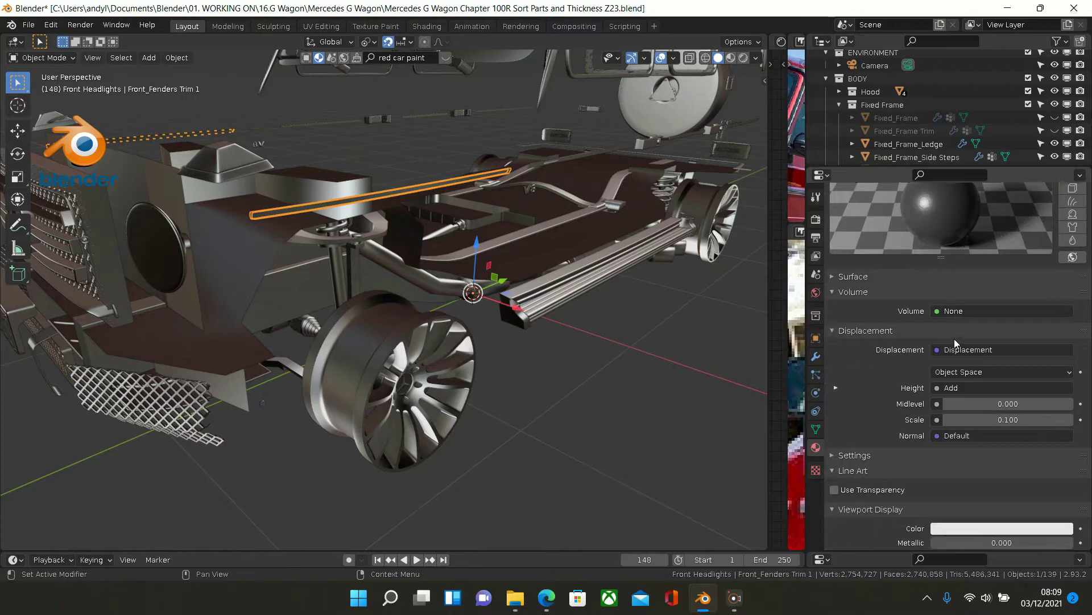
scroll(954, 339, "down", 8)
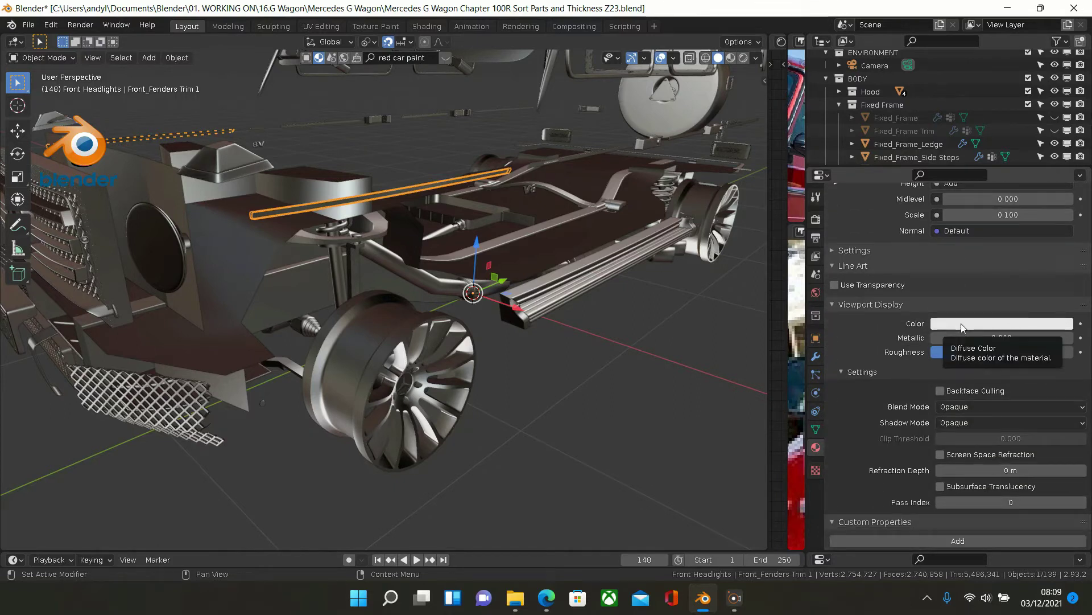
scroll(954, 292, "up", 6)
scroll(953, 292, "up", 6)
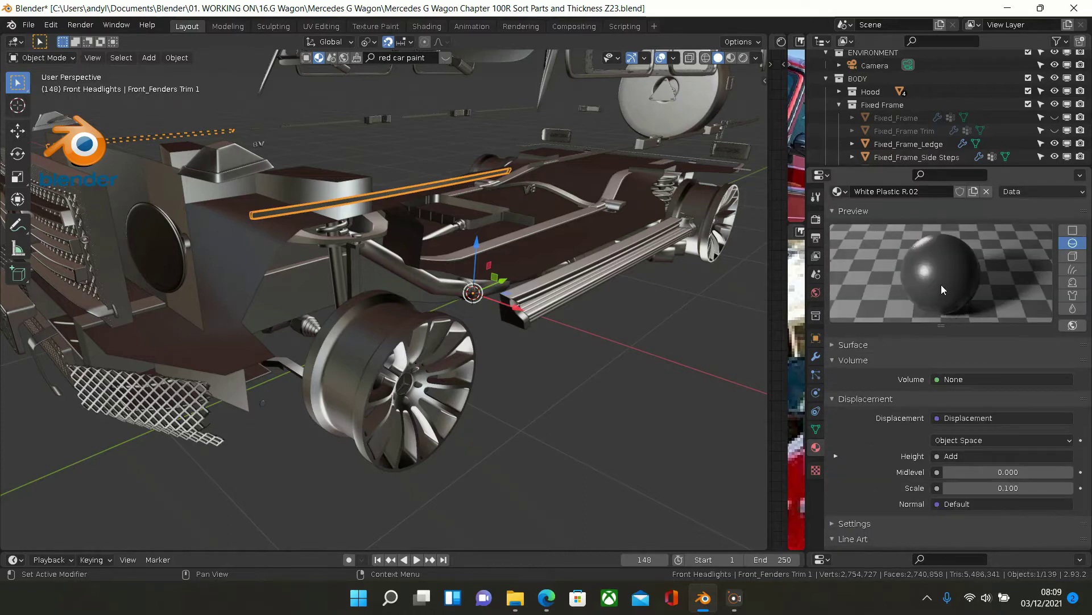
scroll(943, 343, "down", 2)
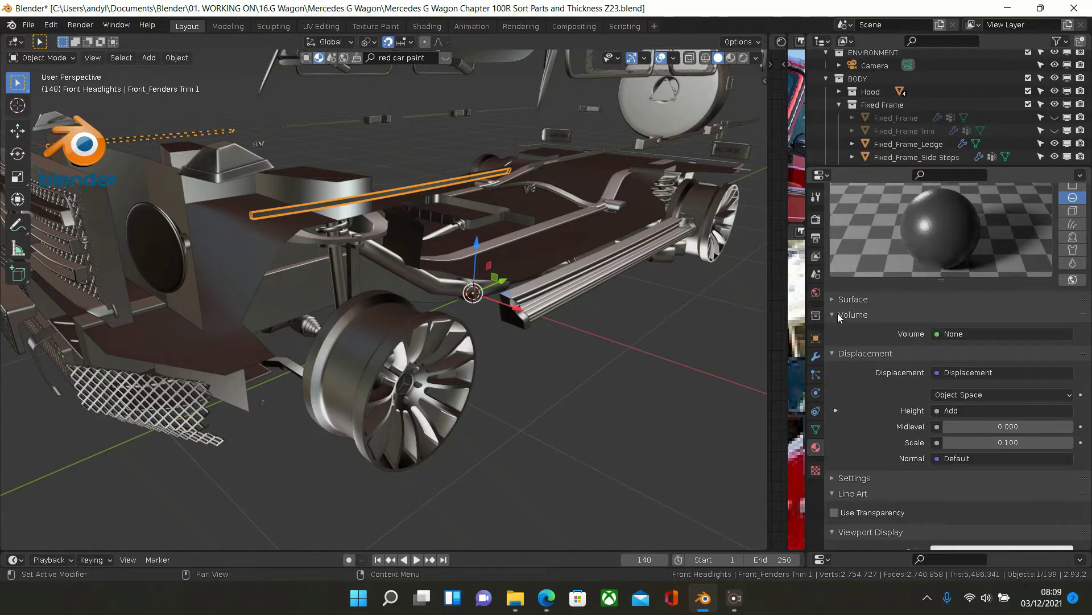
left_click(834, 297)
scroll(889, 293, "down", 1)
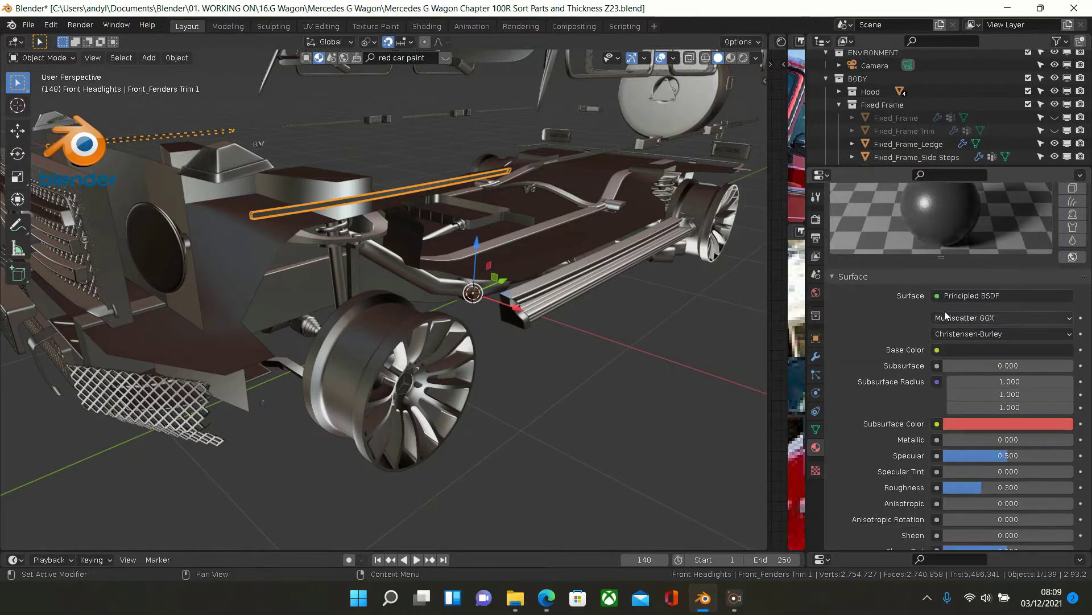
left_click(985, 350)
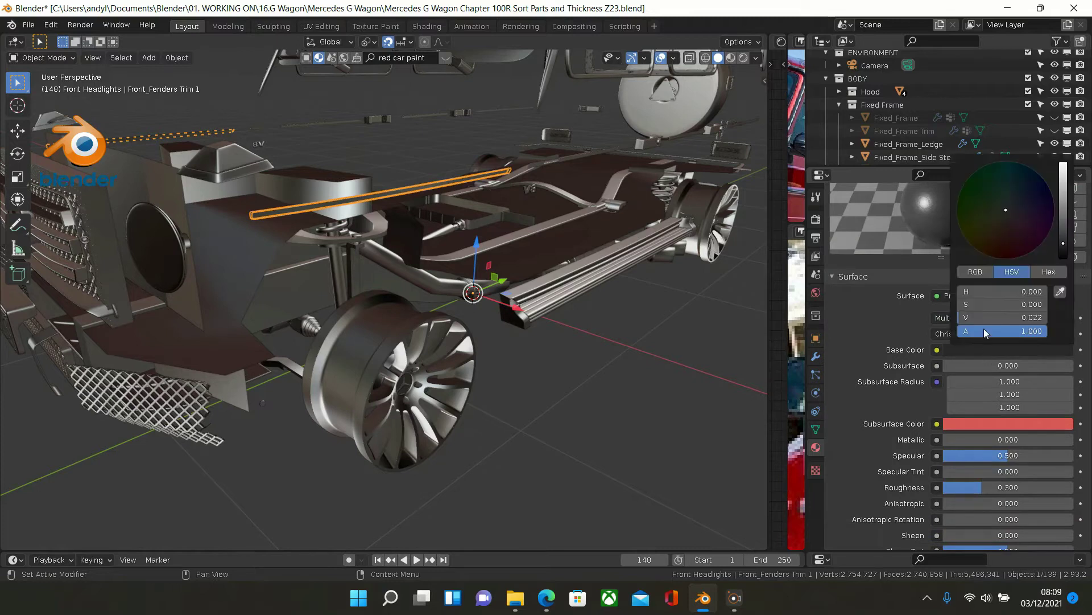
left_click_drag(1065, 248, 1063, 162)
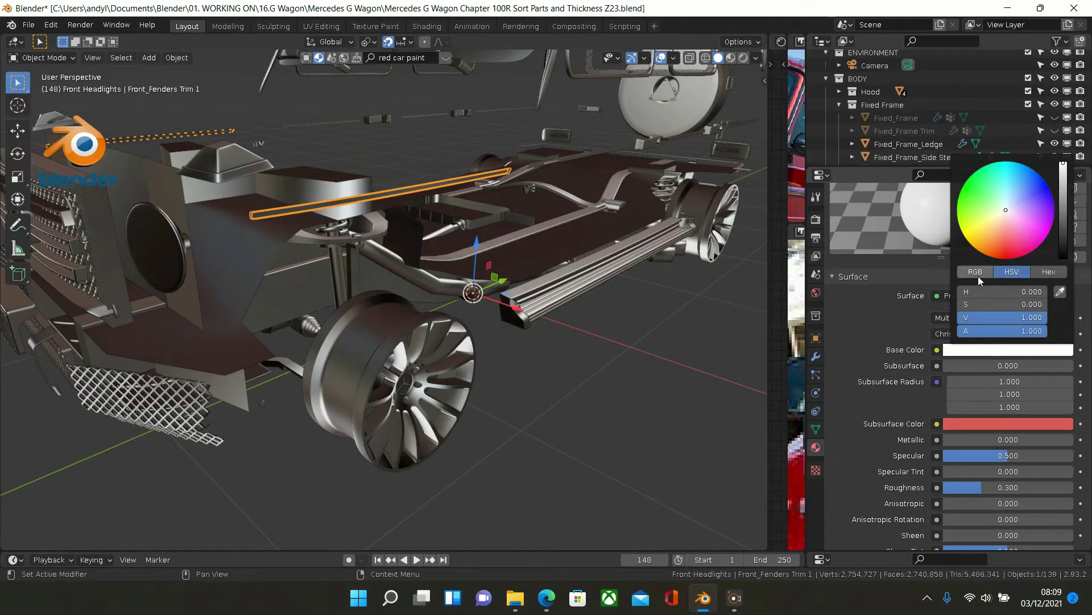
- Change the subsurface color of White Plastic R.02 to a nearly unsaturated light grey
left_click(971, 426)
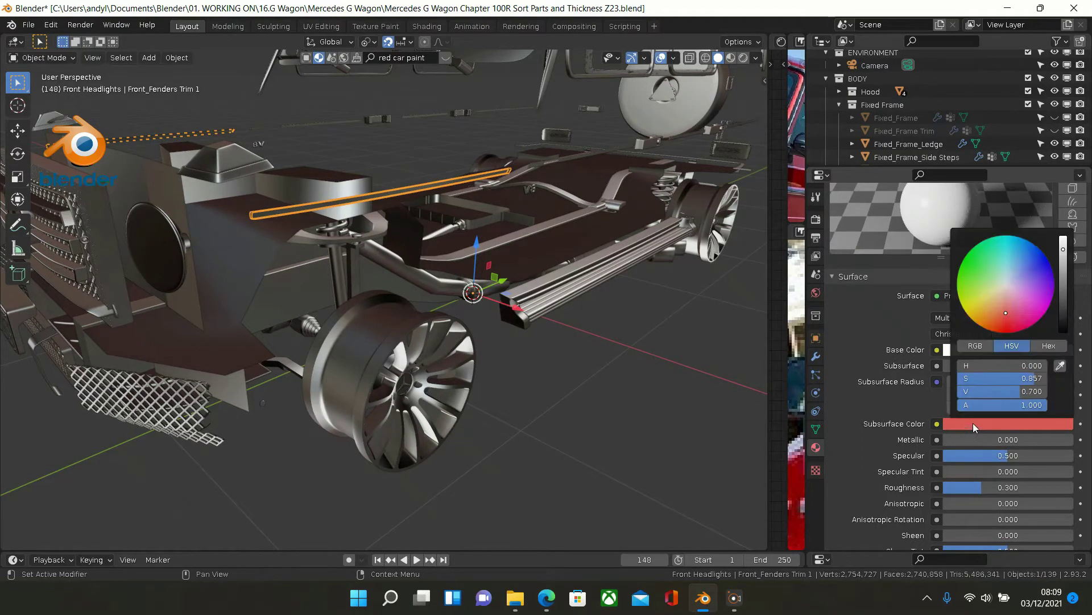
mouse_move(1006, 312)
left_mouse_down()
mouse_move(1008, 235)
mouse_move(1007, 284)
left_mouse_up()
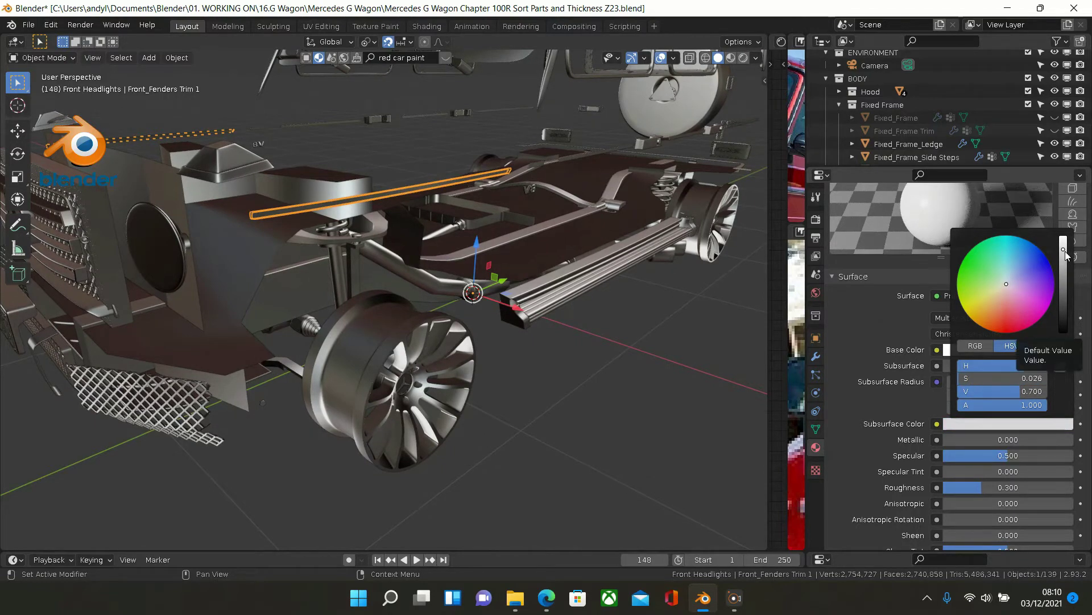
mouse_move(1063, 257)
left_mouse_down()
mouse_move(1064, 239)
mouse_move(1064, 259)
left_mouse_up()
- Set the viewport display color of White Plastic R.02 to full white
scroll(900, 379, "down", 12)
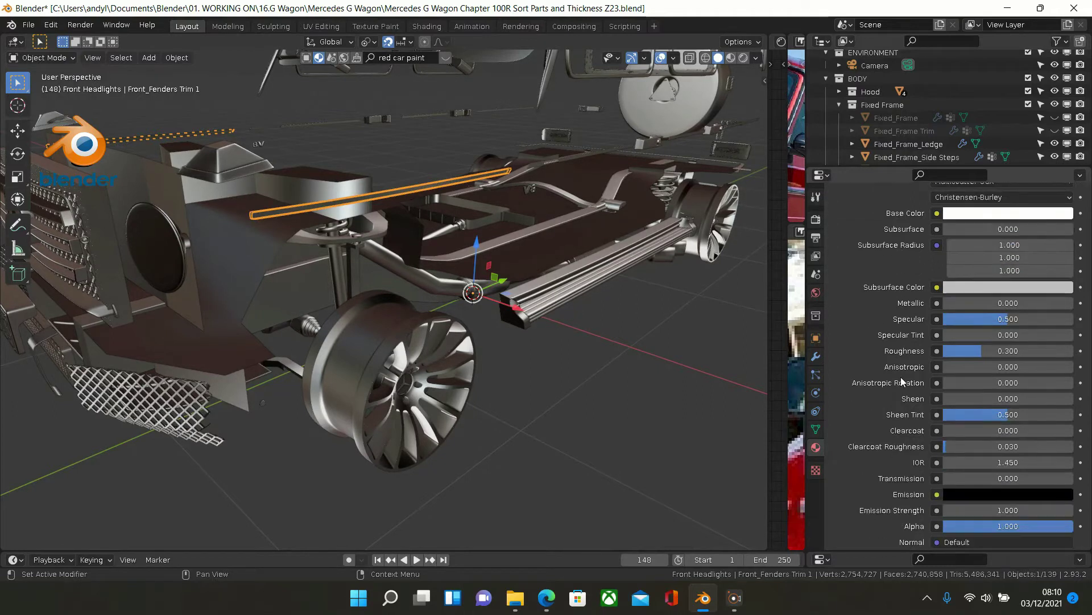
scroll(901, 380, "down", 7)
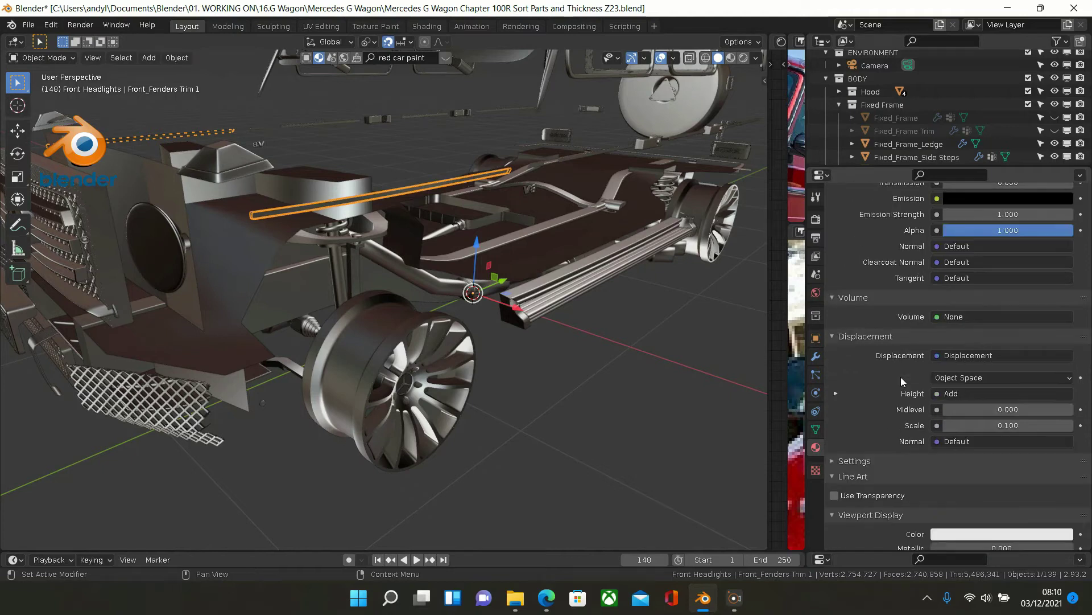
scroll(902, 380, "down", 3)
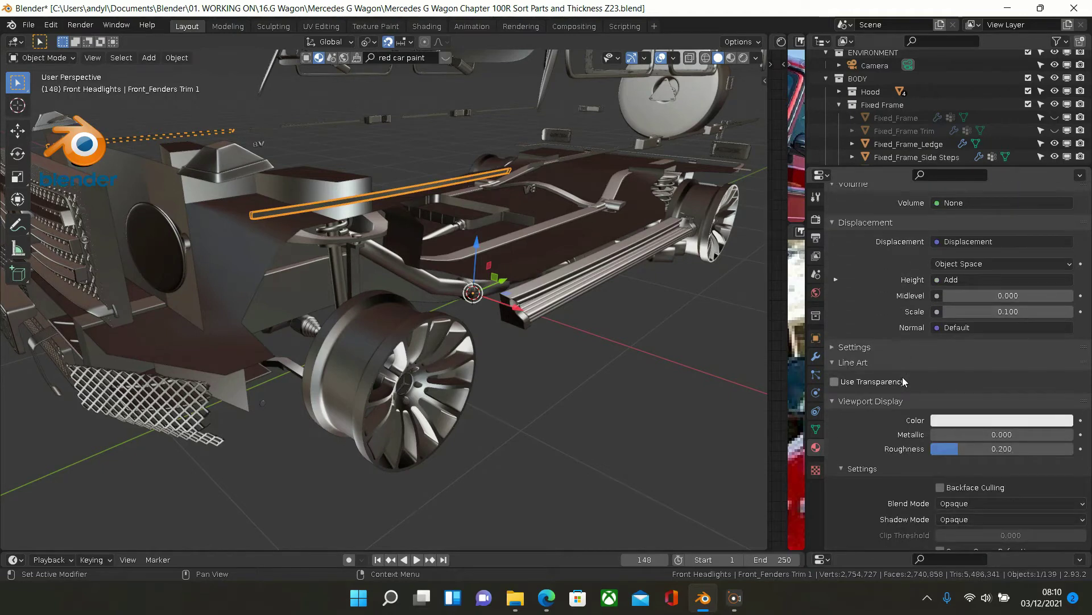
left_click(961, 417)
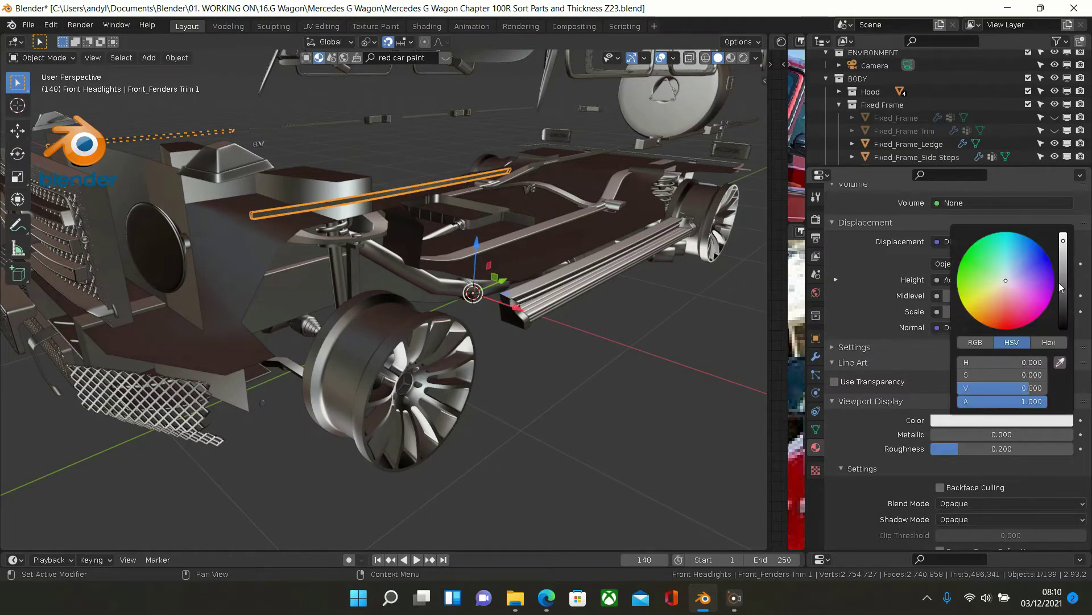
left_click_drag(1063, 246, 1063, 233)
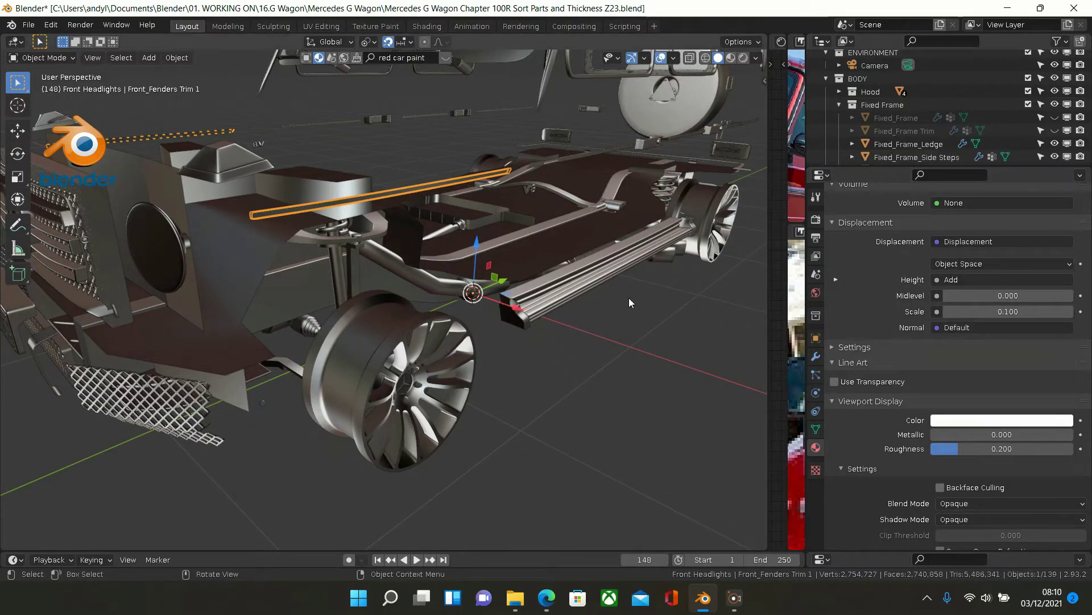
- Switch the viewport to Material Preview shading and inspect the front fender trim up close
left_click(730, 58)
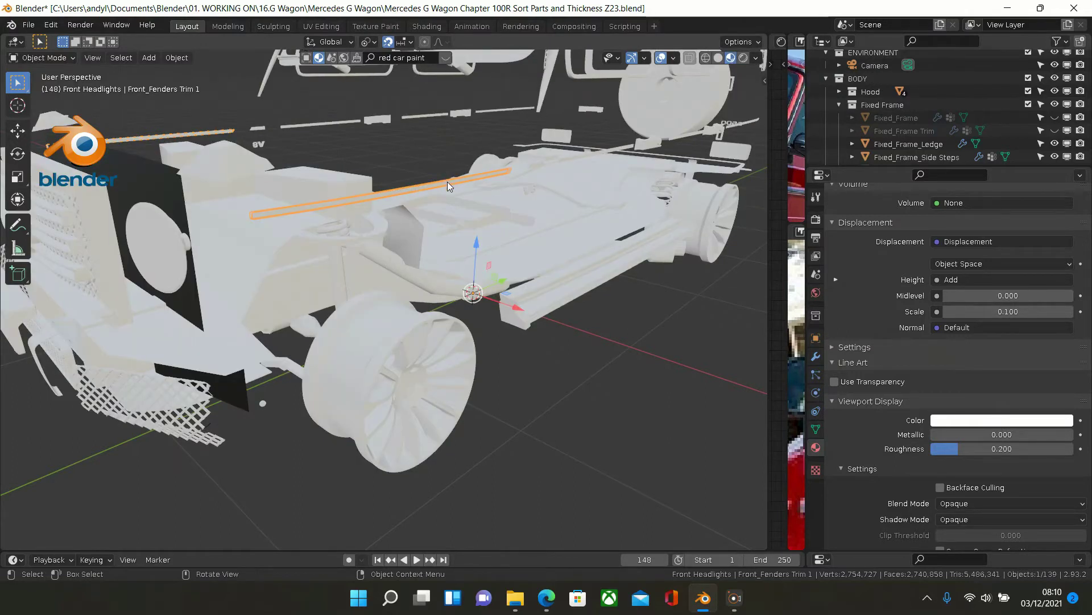
scroll(447, 182, "up", 4)
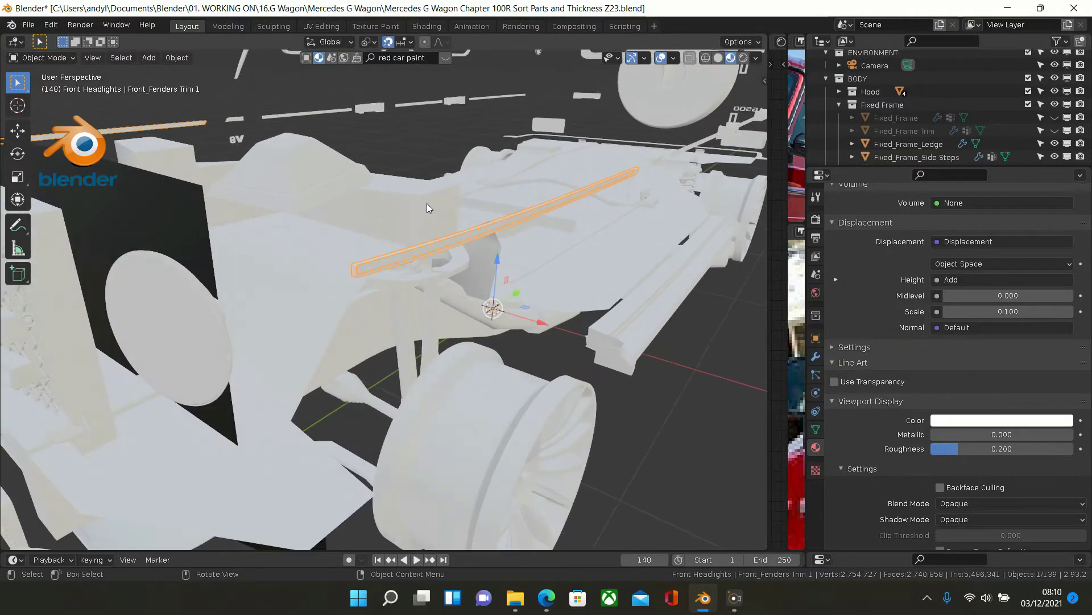
scroll(428, 207, "up", 2)
middle_click_drag(426, 203, 453, 211)
scroll(489, 180, "up", 5)
- Assign the White Plastic R.02 material to Front_Fenders_trims 3 and hide that finished trim
left_click(404, 227)
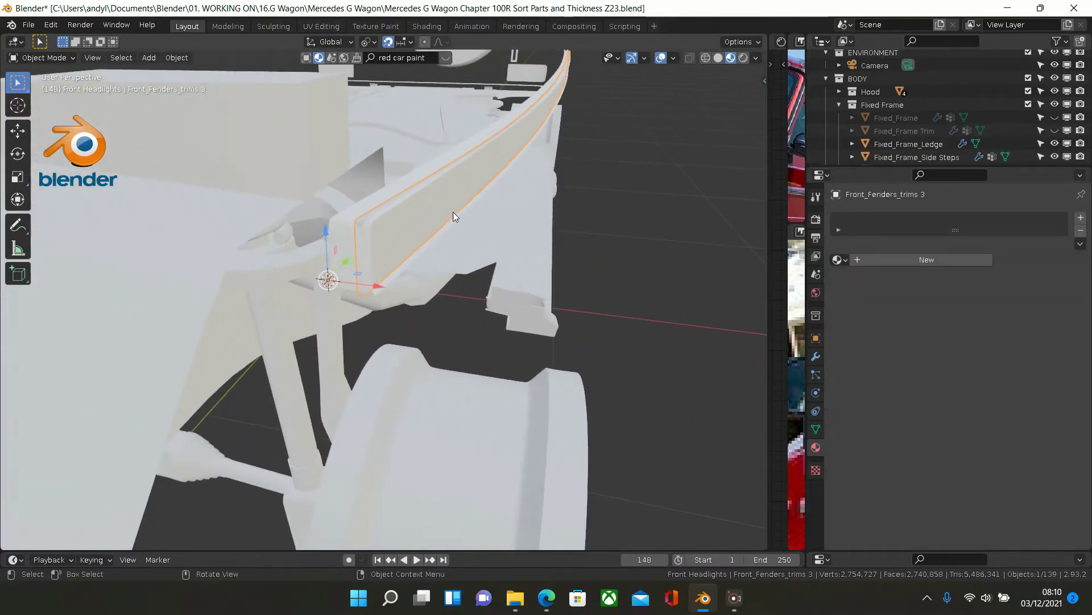
left_click(414, 199)
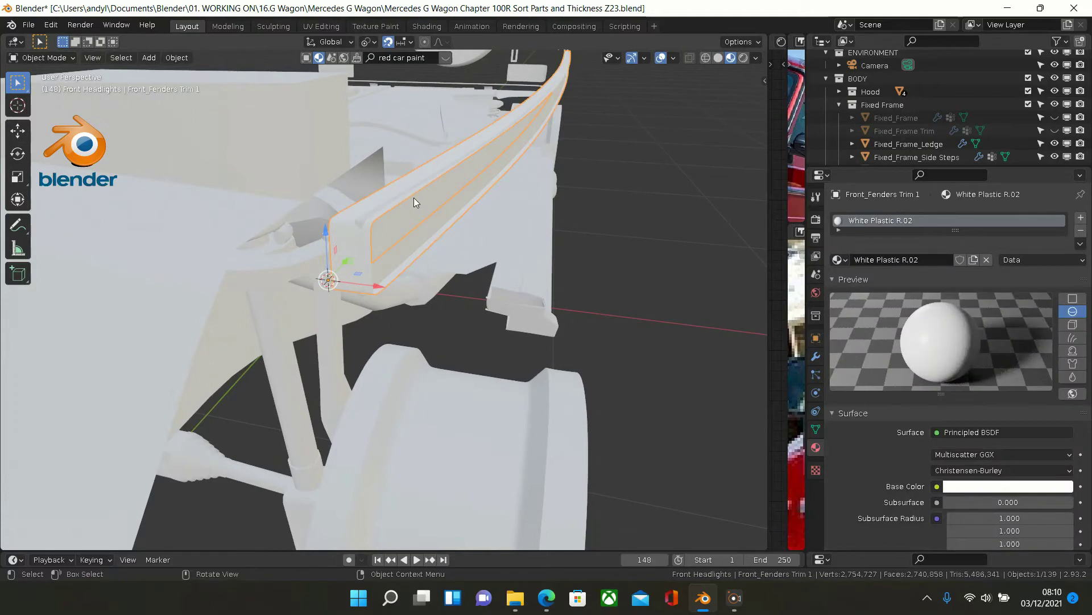
left_click(414, 228)
left_click(840, 260)
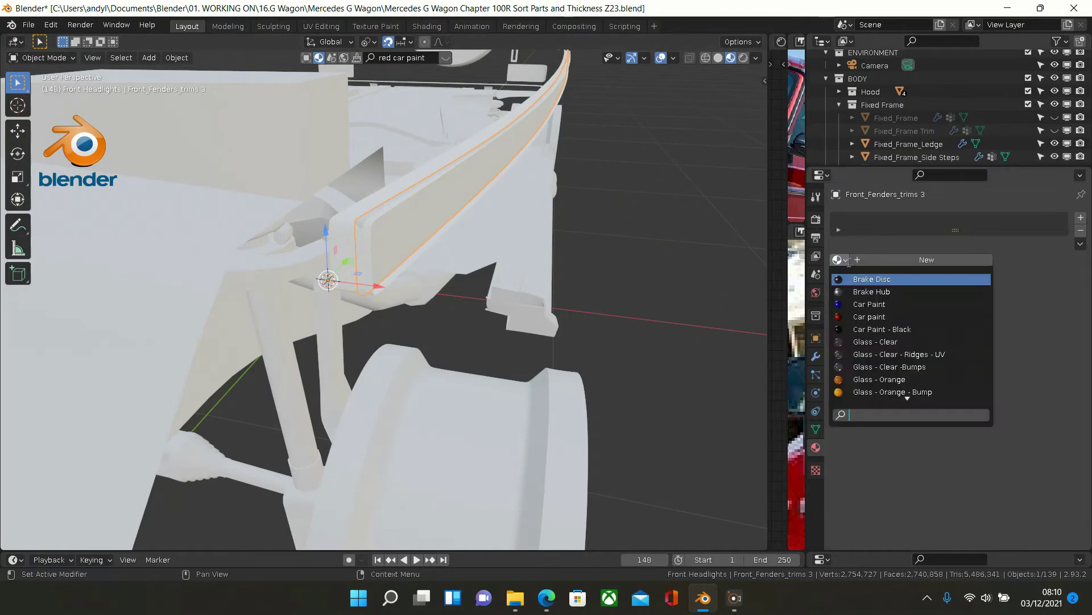
scroll(885, 327, "down", 18)
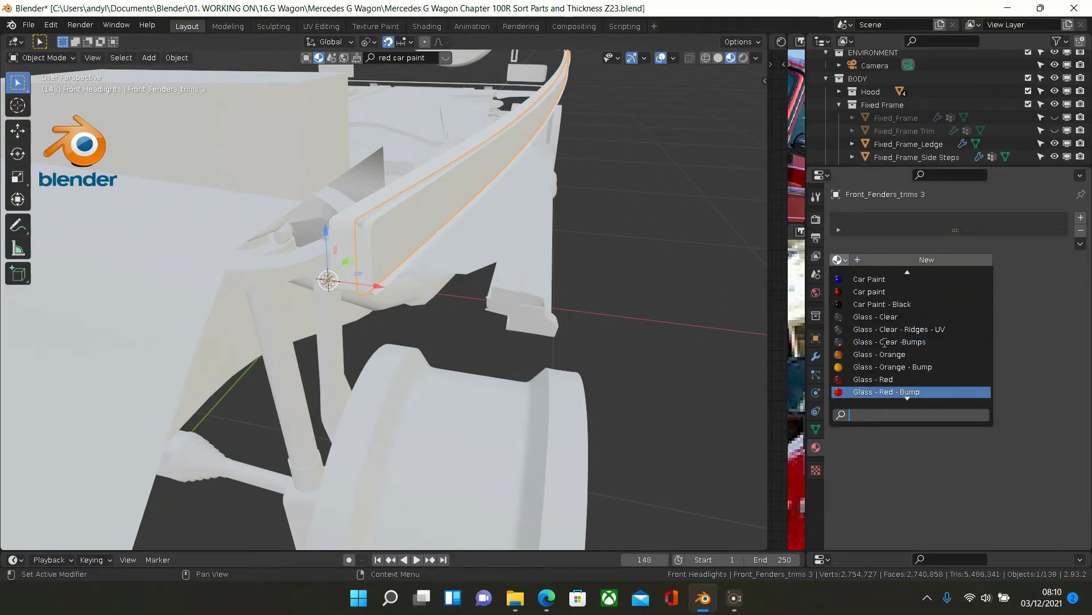
scroll(885, 344, "down", 4)
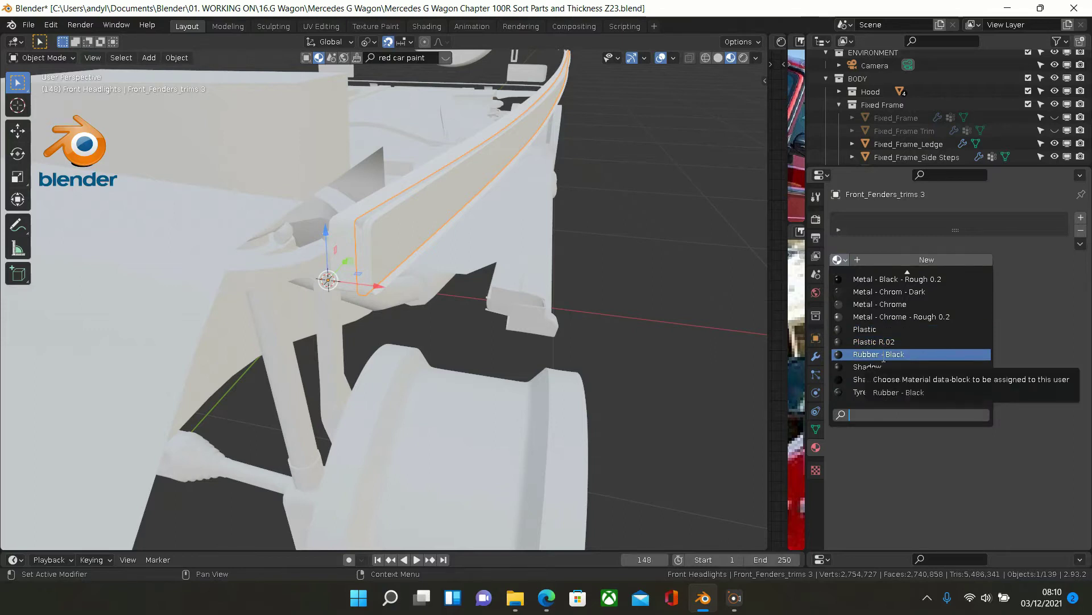
scroll(884, 347, "down", 3)
scroll(884, 347, "down", 3)
scroll(883, 347, "up", 3)
scroll(884, 347, "down", 2)
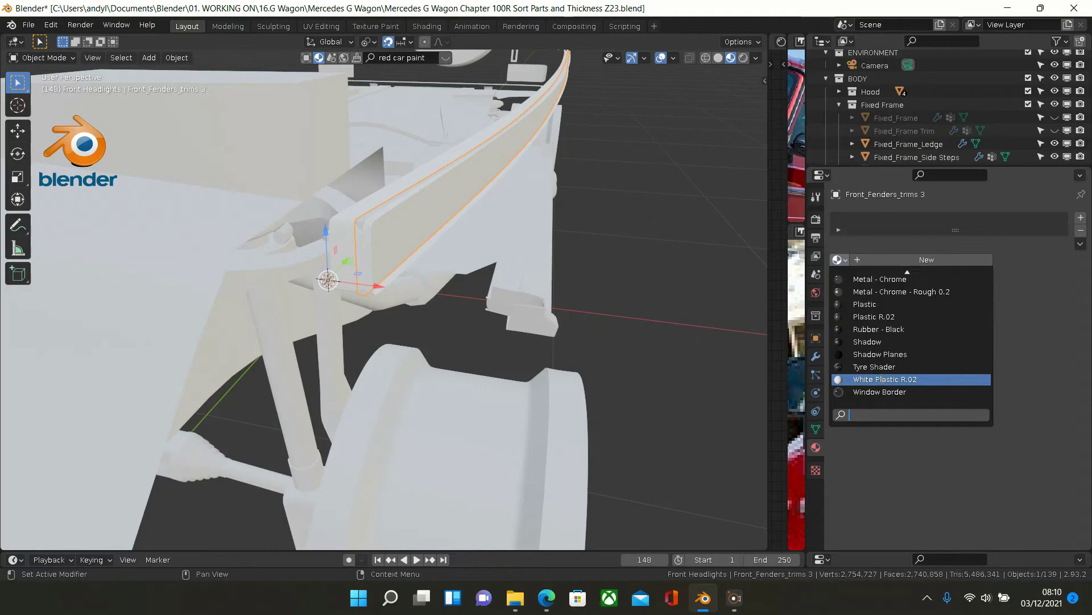
left_click(842, 378)
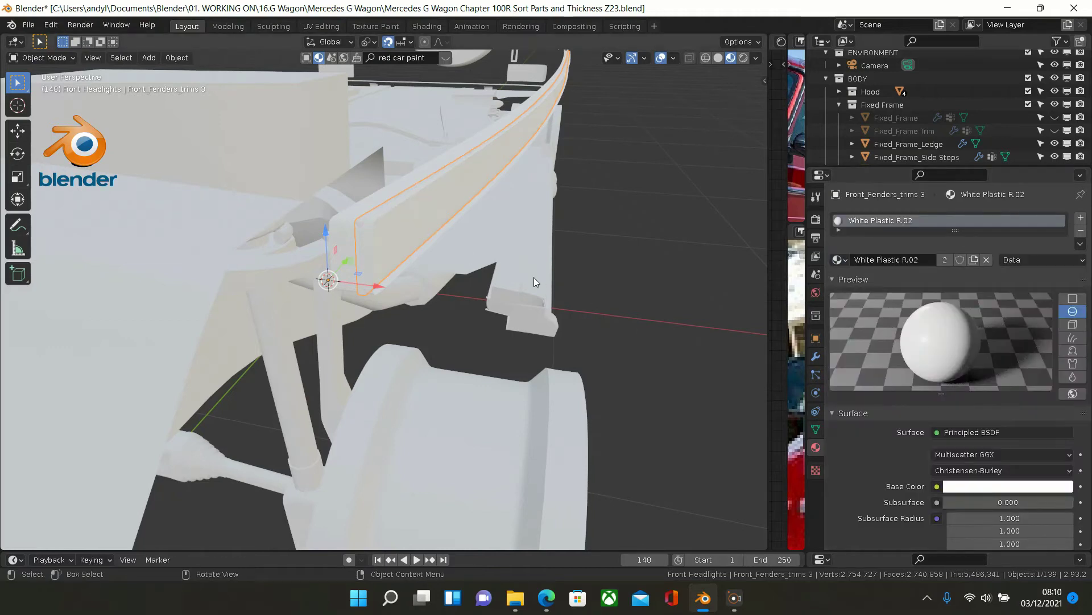
key("Delete")
middle_click_drag(405, 230, 381, 238)
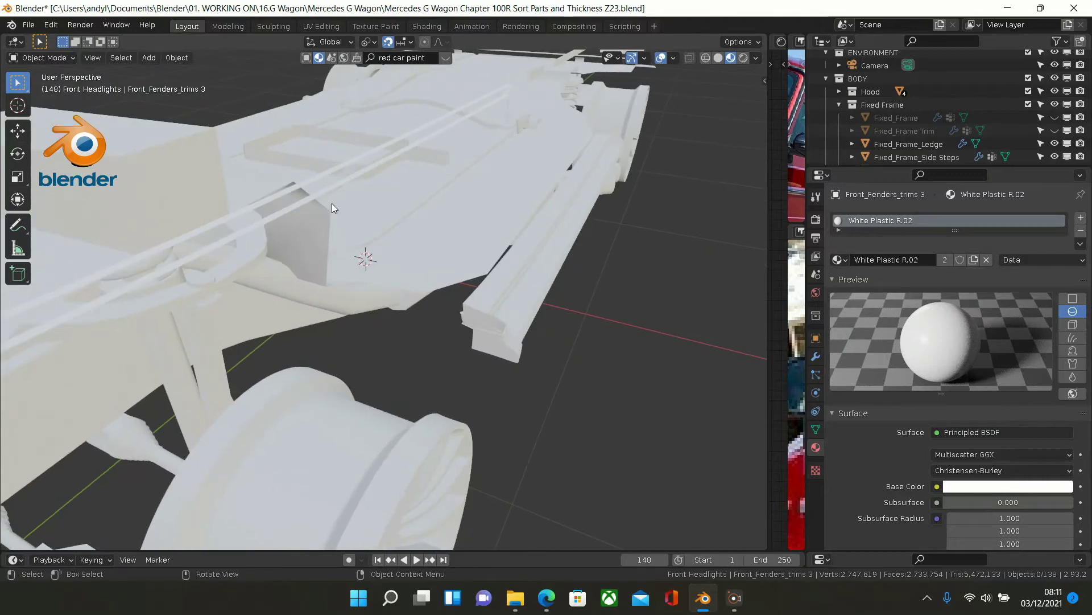
- Replace the material of Front_Fenders Trim 1 with Plastic R.02 and hide that trim
left_click(301, 185)
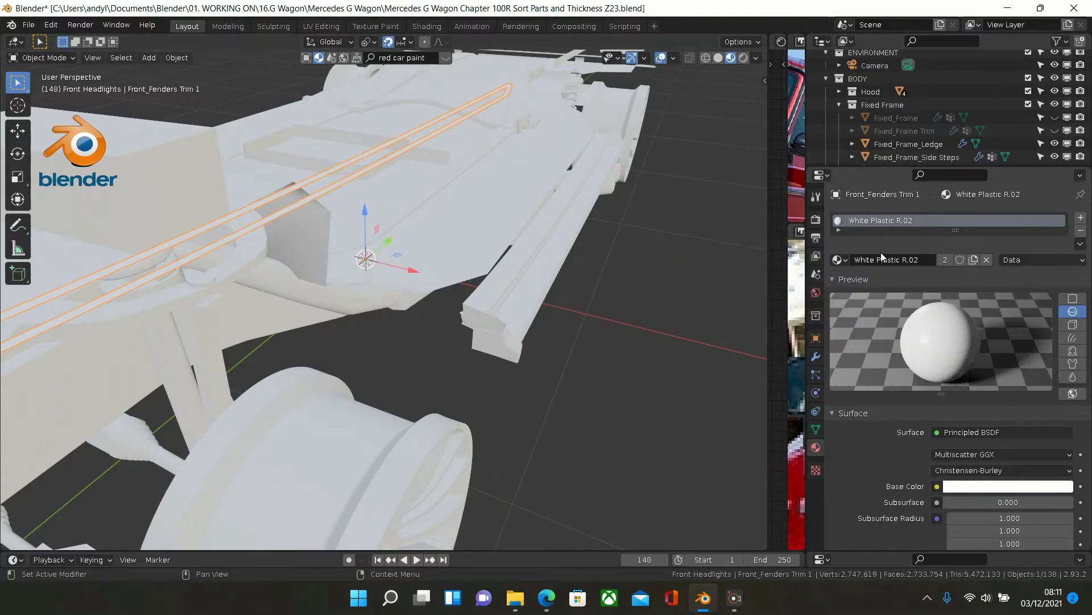
left_click(841, 260)
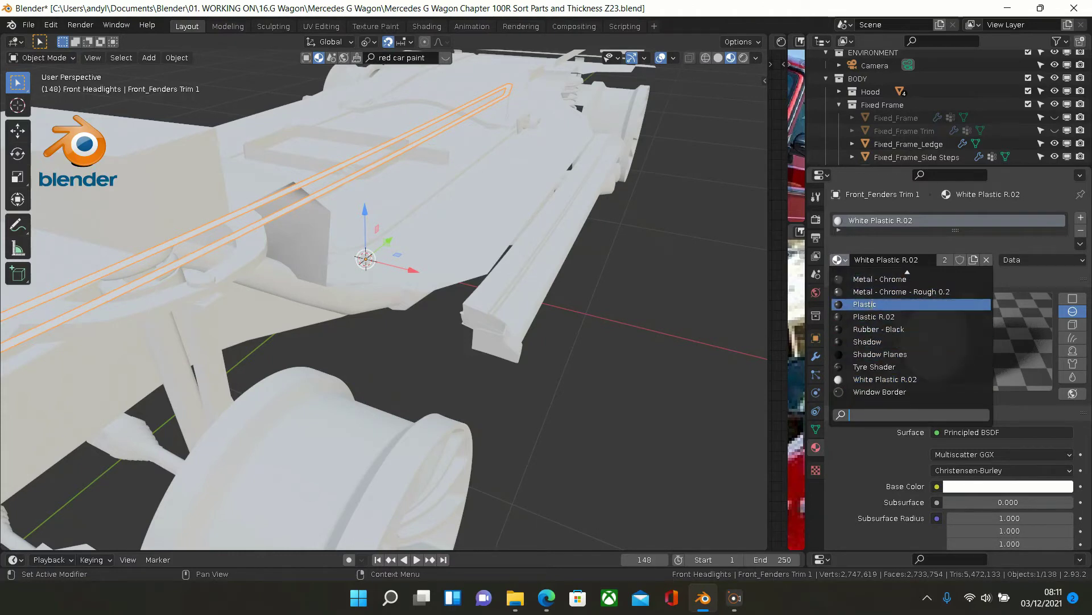
left_click(874, 316)
key("Delete")
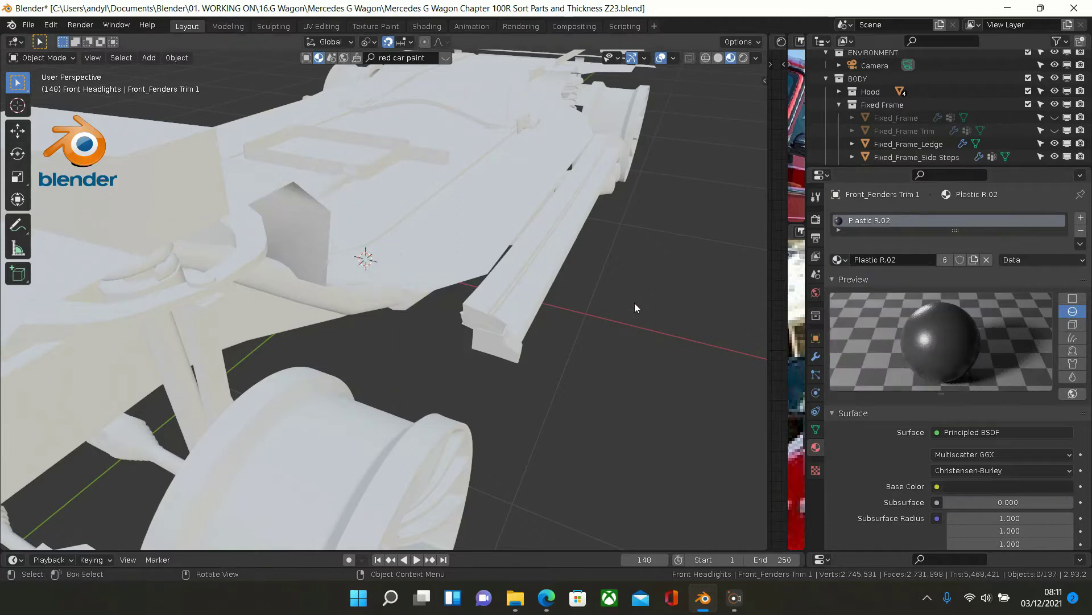
- Switch the viewport to Solid shading and bring the fender trim infill into close view
middle_click_drag(634, 303, 650, 269)
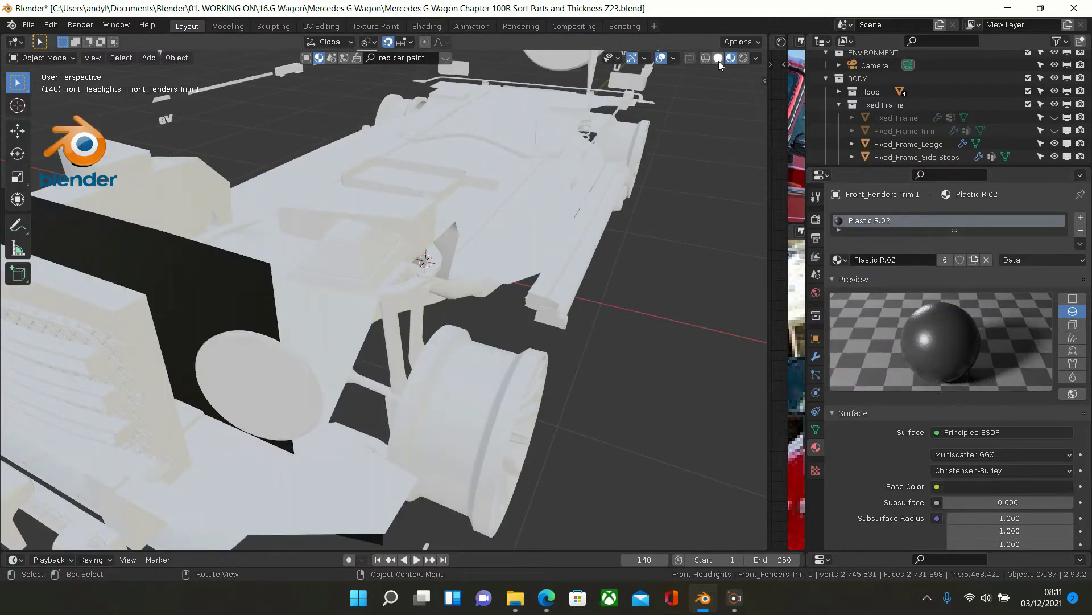
left_click(719, 59)
scroll(548, 137, "up", 8)
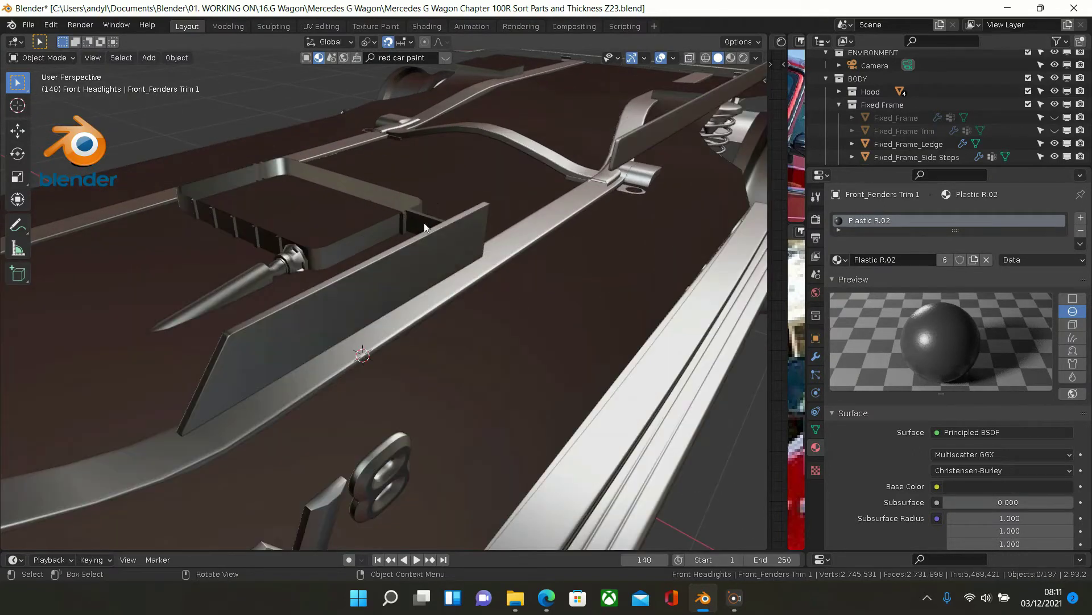
- Try the Plastic R.02 material on Fender_Trim Infill, hide the part and undo the hiding
left_click(333, 282)
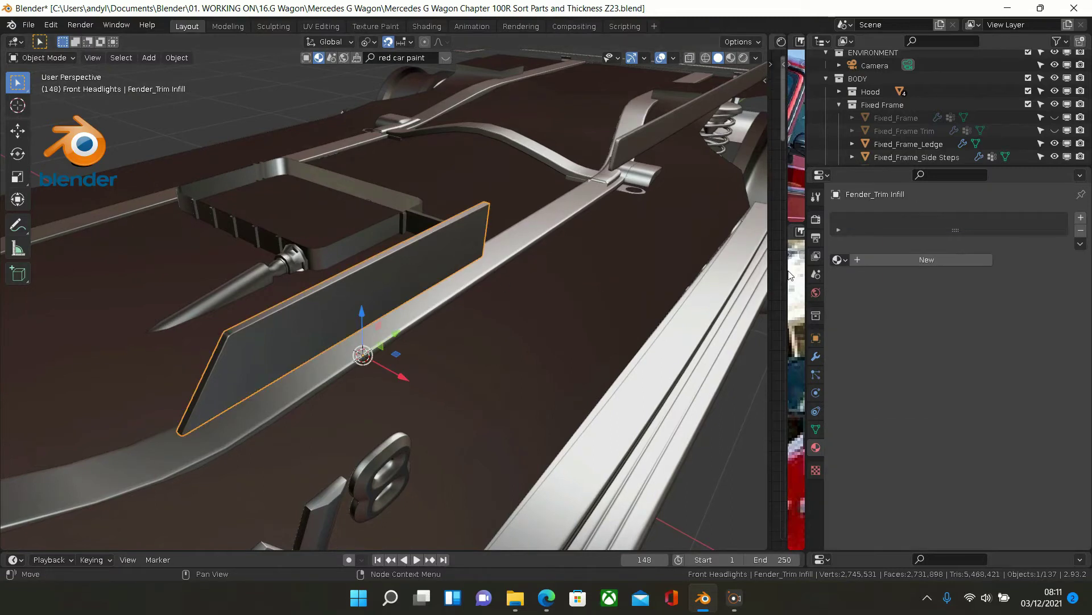
left_click(839, 259)
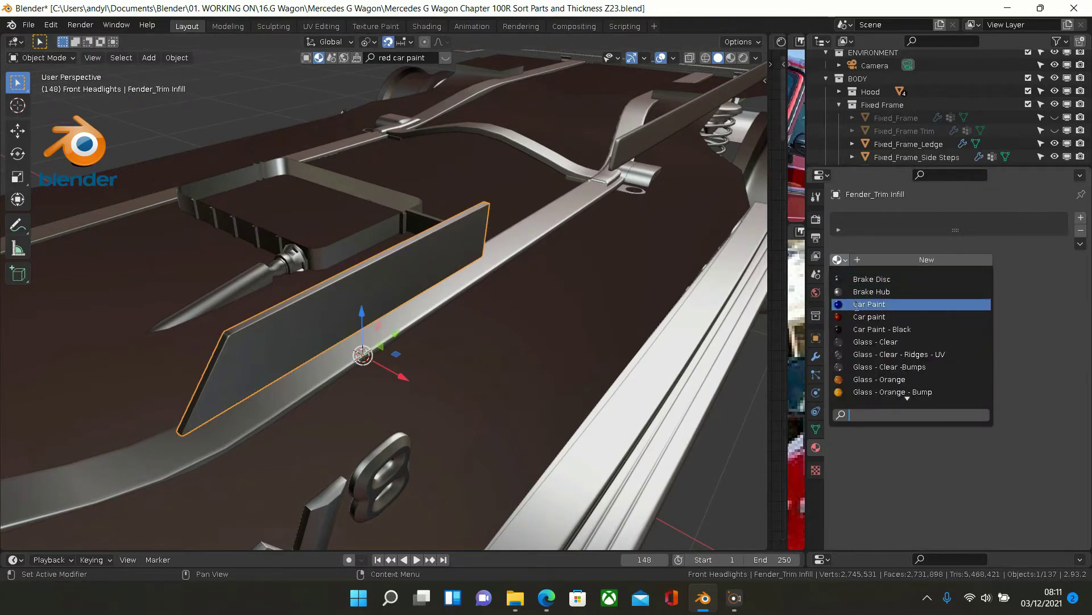
scroll(865, 325, "down", 9)
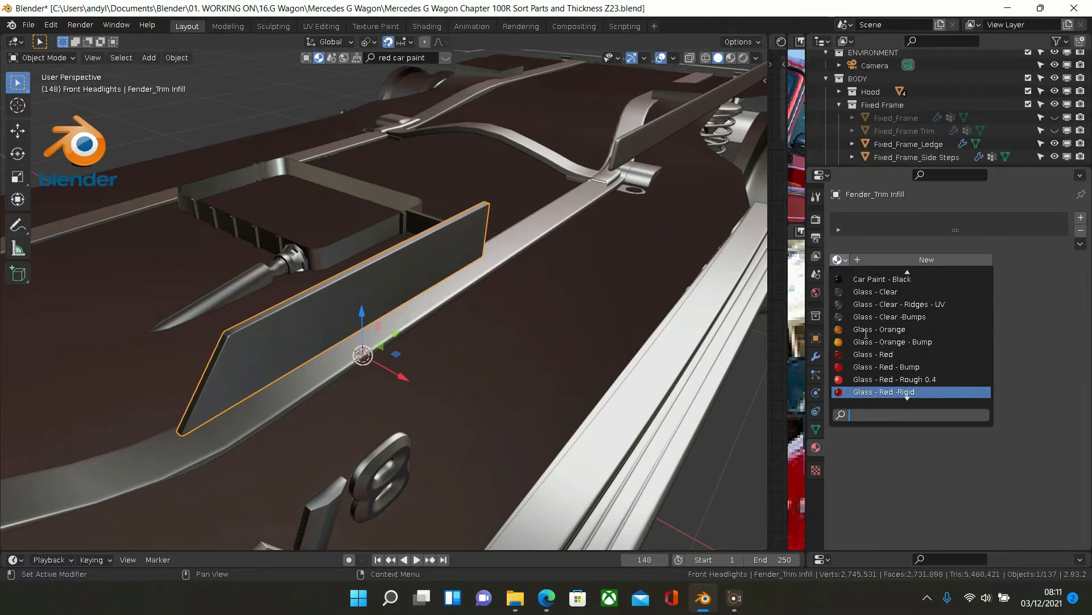
scroll(866, 324, "down", 7)
scroll(866, 321, "down", 8)
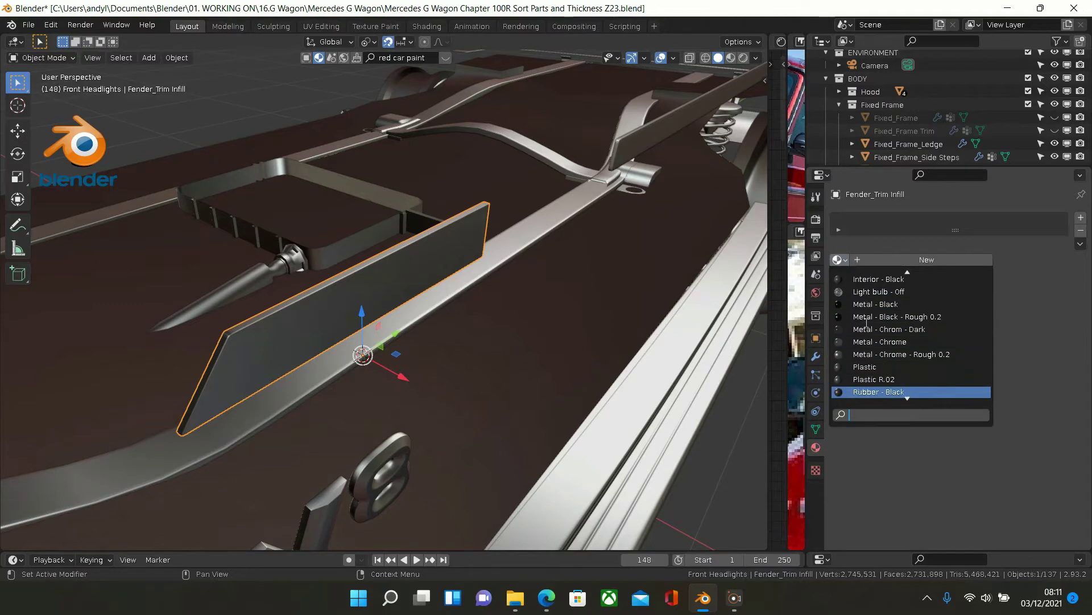
scroll(886, 356, "down", 1)
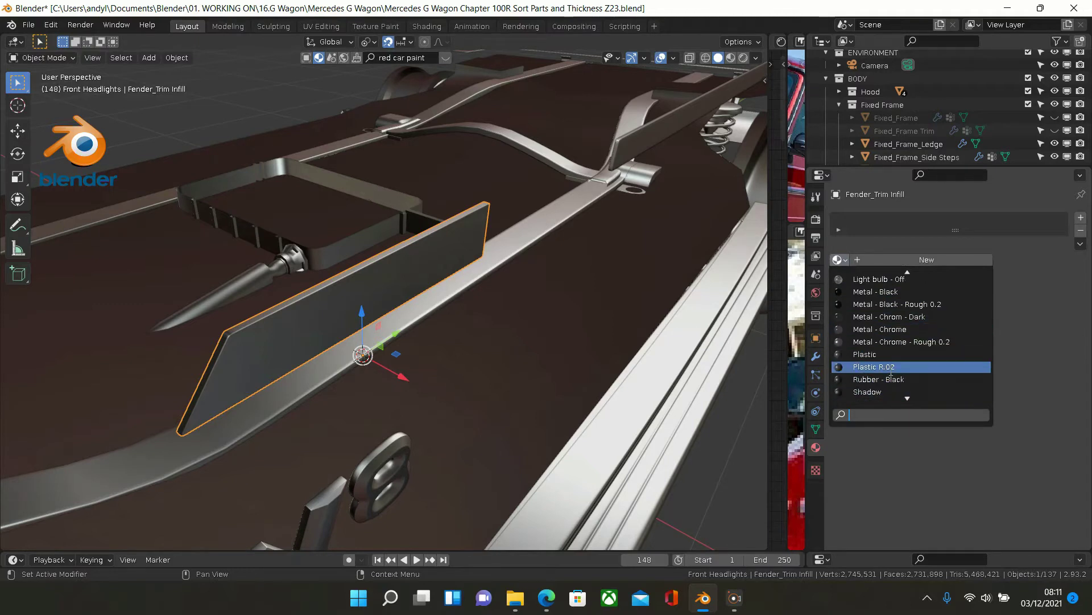
left_click(891, 368)
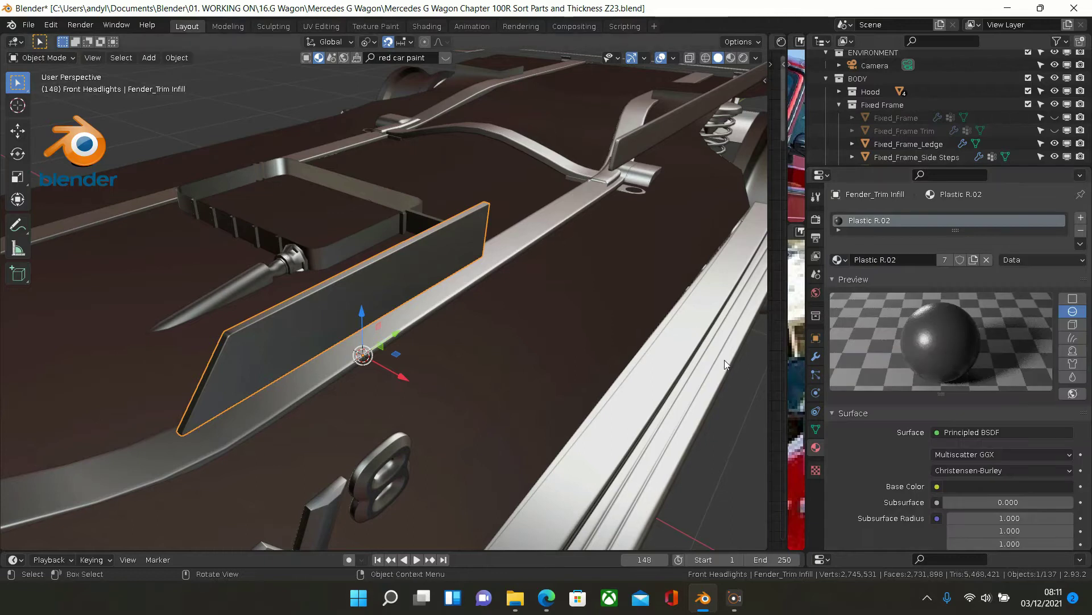
key("Delete")
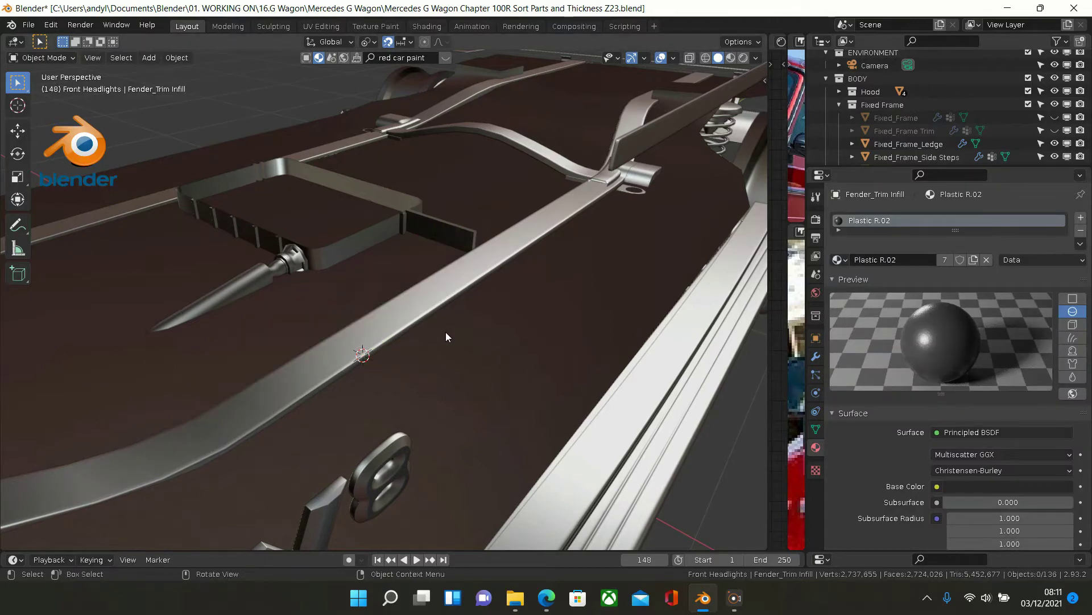
key("ctrl+z")
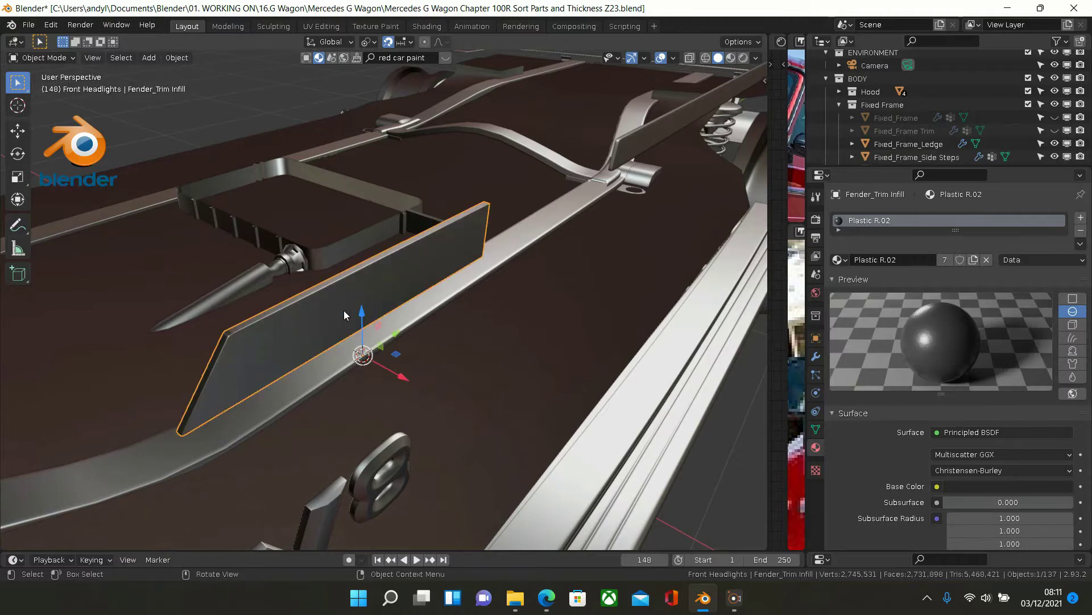
- Replace the material of Fender_Trim Infill with White Plastic R.02 and hide the part
left_click(312, 319)
middle_click_drag(312, 319, 350, 279)
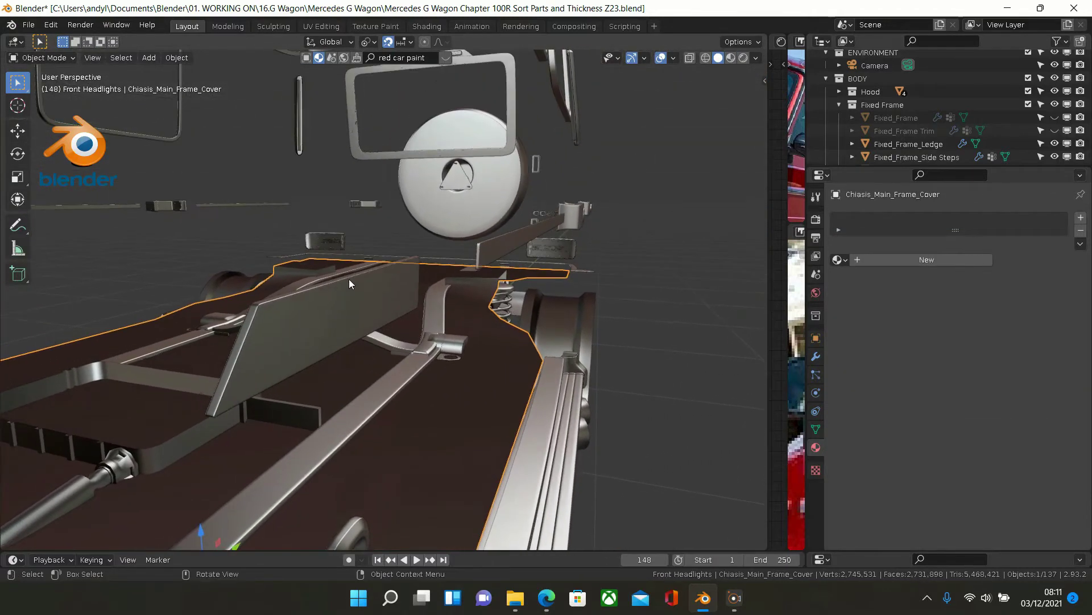
left_click(308, 326)
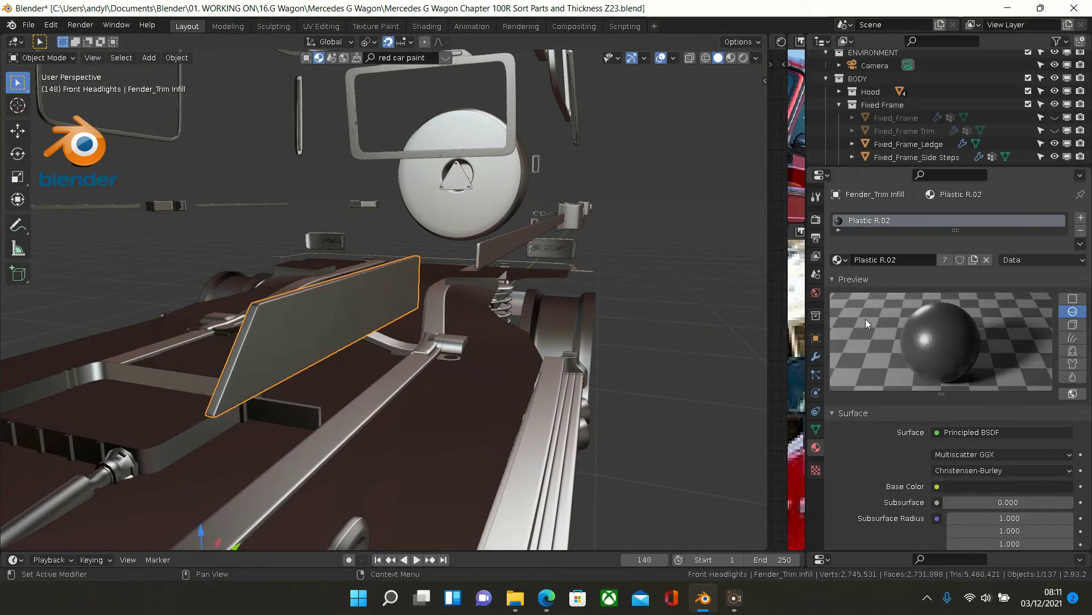
left_click(840, 261)
scroll(865, 355, "down", 6)
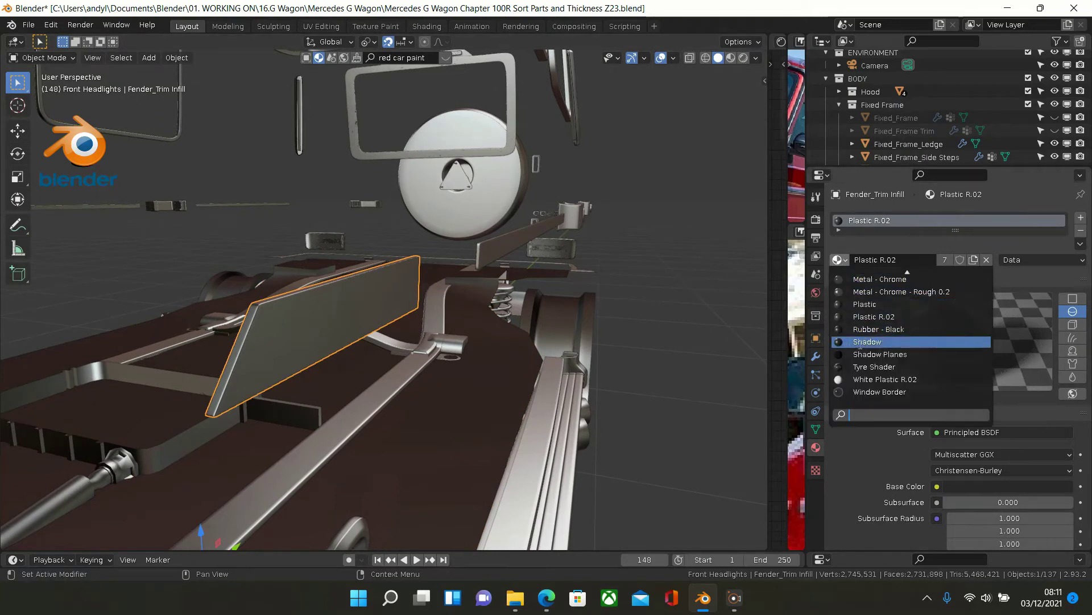
scroll(866, 361, "up", 1)
left_click(868, 380)
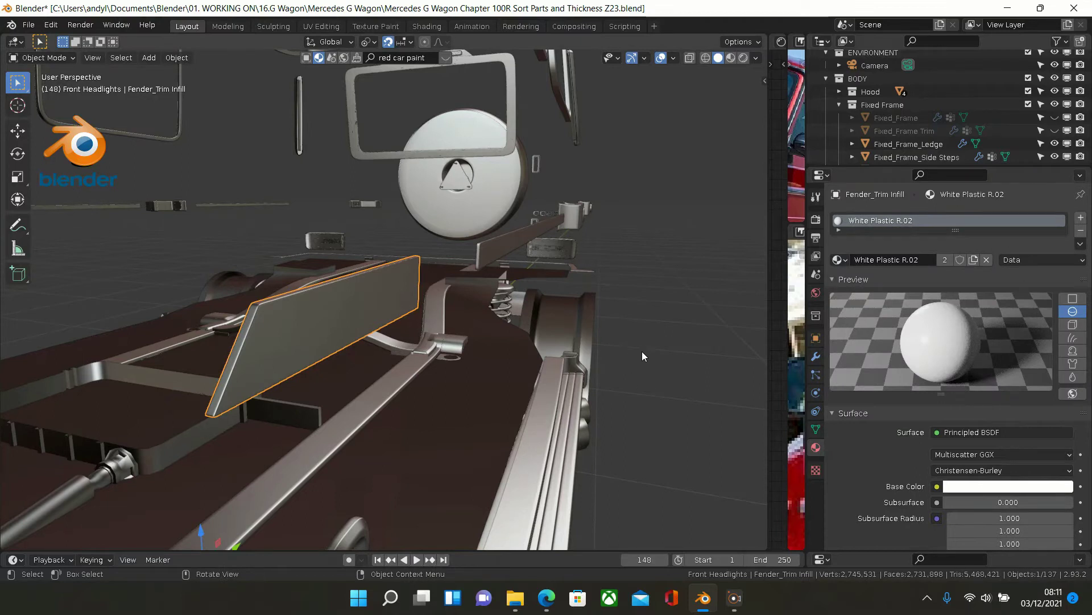
key("Delete")
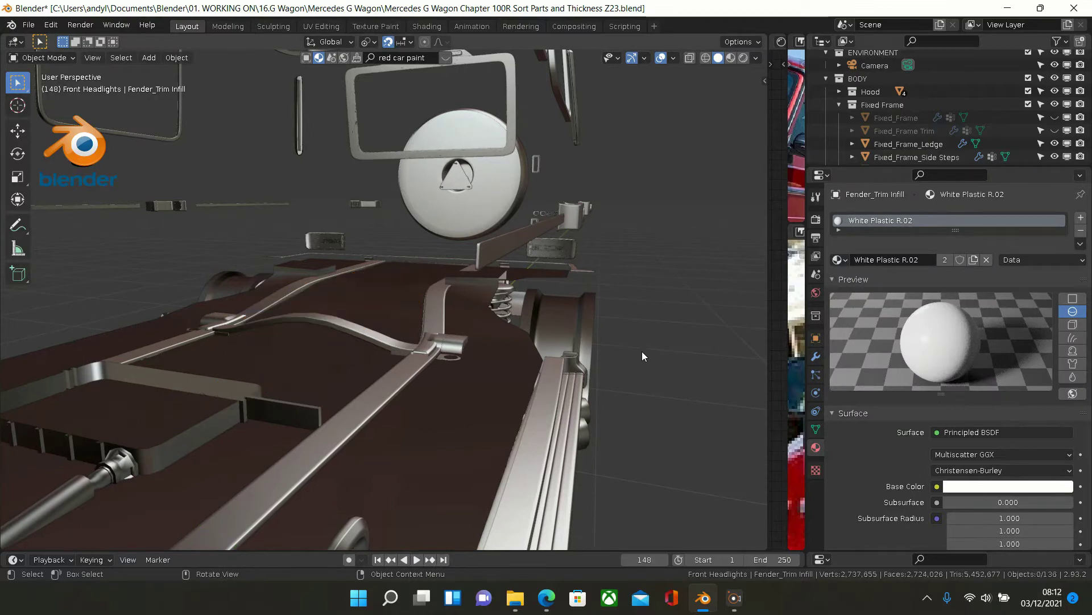
- Assign the existing White Plastic R.02 material to Front_Doors_Trim Infill piece and hide it
left_click(514, 247)
left_click(838, 259)
scroll(868, 364, "down", 15)
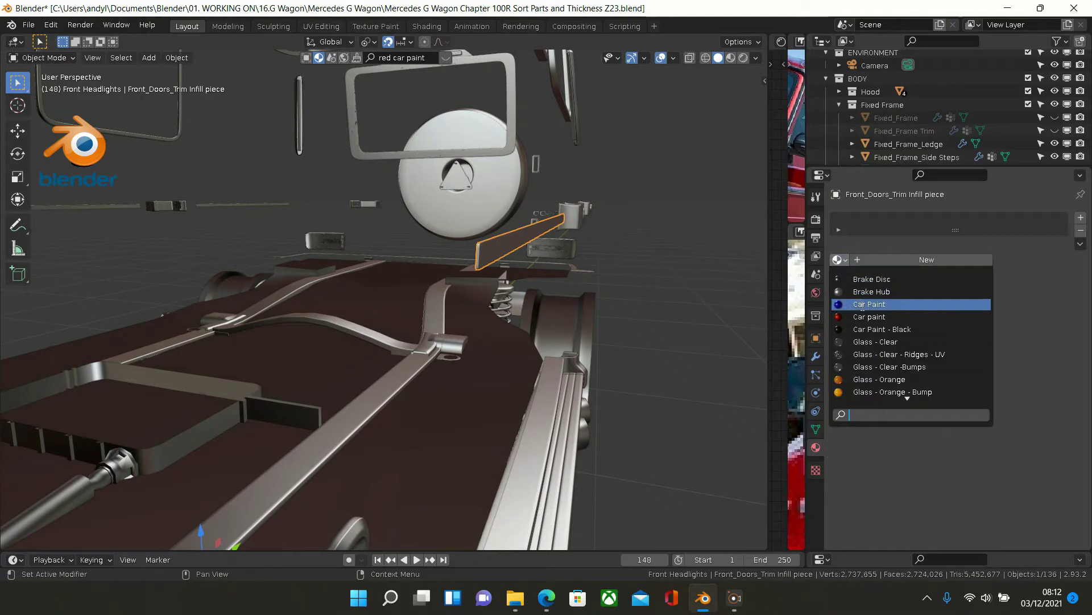
scroll(869, 365, "down", 15)
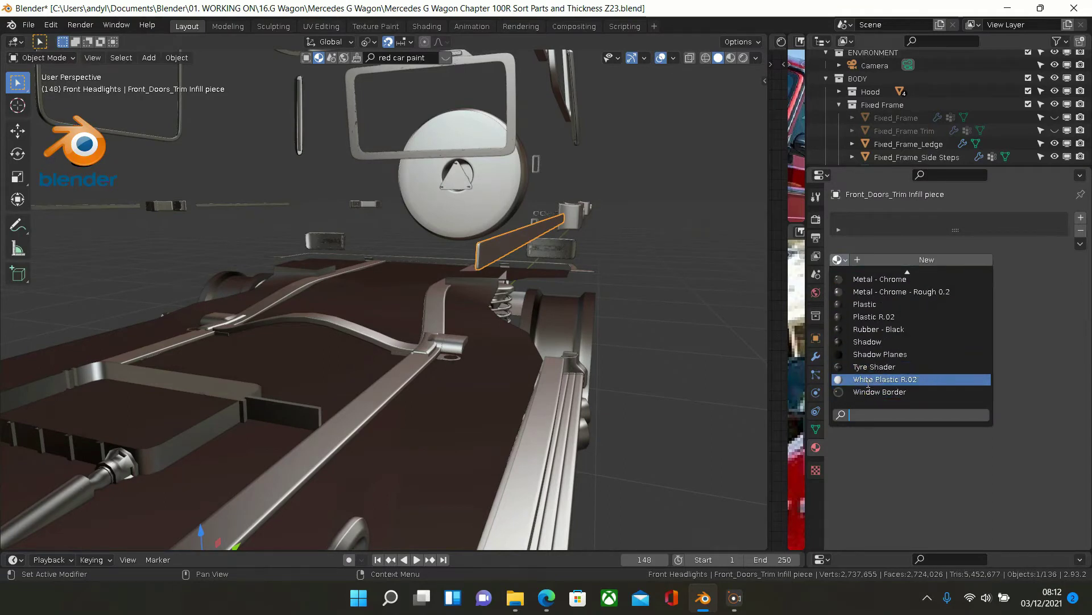
left_click(871, 379)
key("Delete")
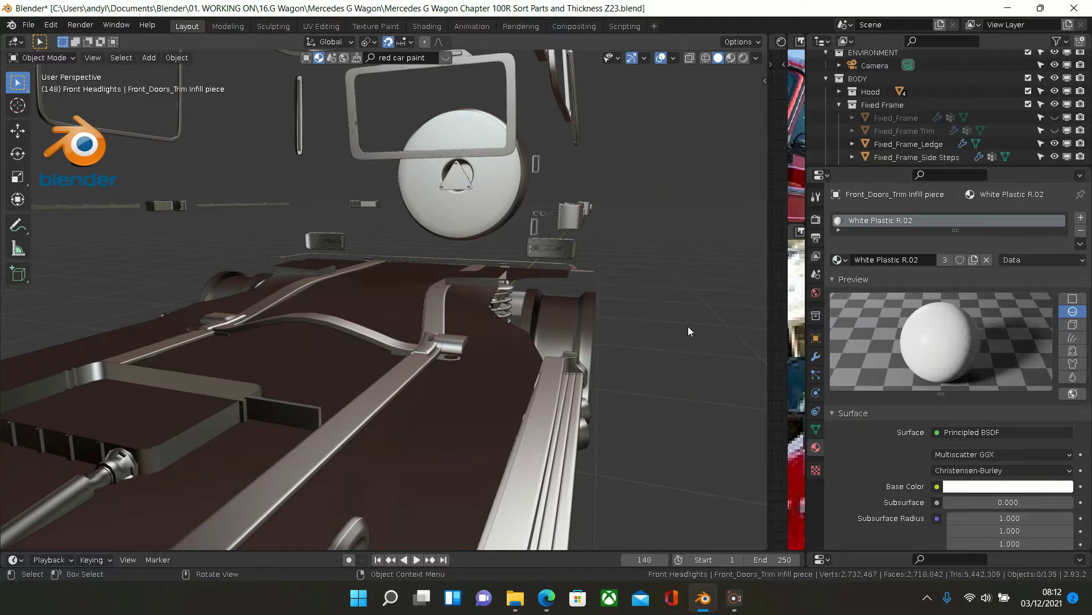
- Assign the existing White Plastic R.02 material to Rear_Door_Trims Infill and hide it
middle_click_drag(643, 333, 549, 361)
scroll(630, 328, "down", 3)
scroll(548, 361, "up", 5)
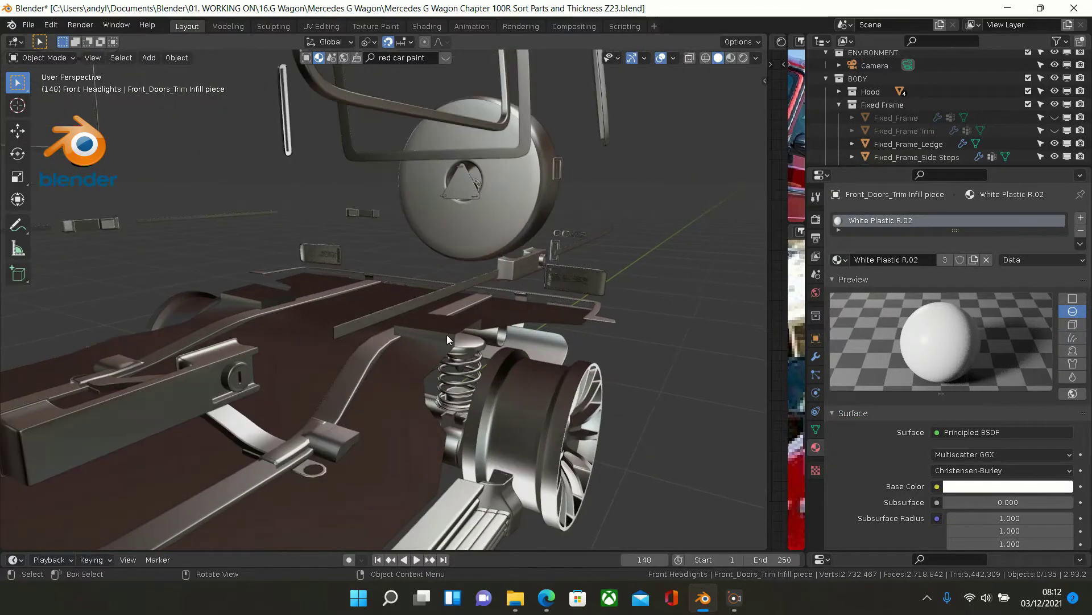
left_click(408, 312)
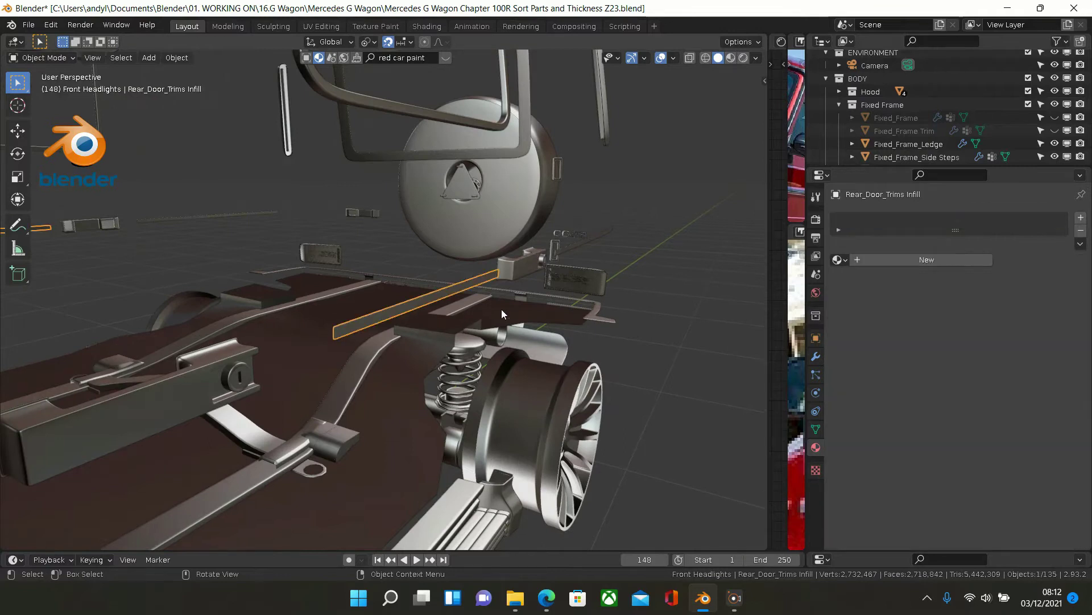
left_click(838, 259)
scroll(864, 361, "down", 20)
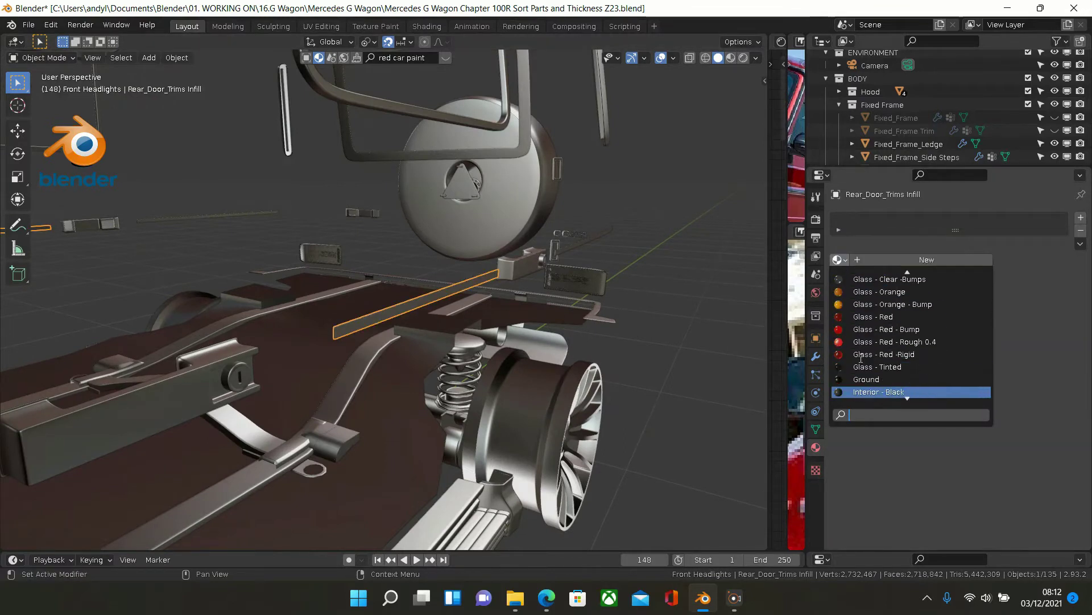
scroll(864, 364, "down", 10)
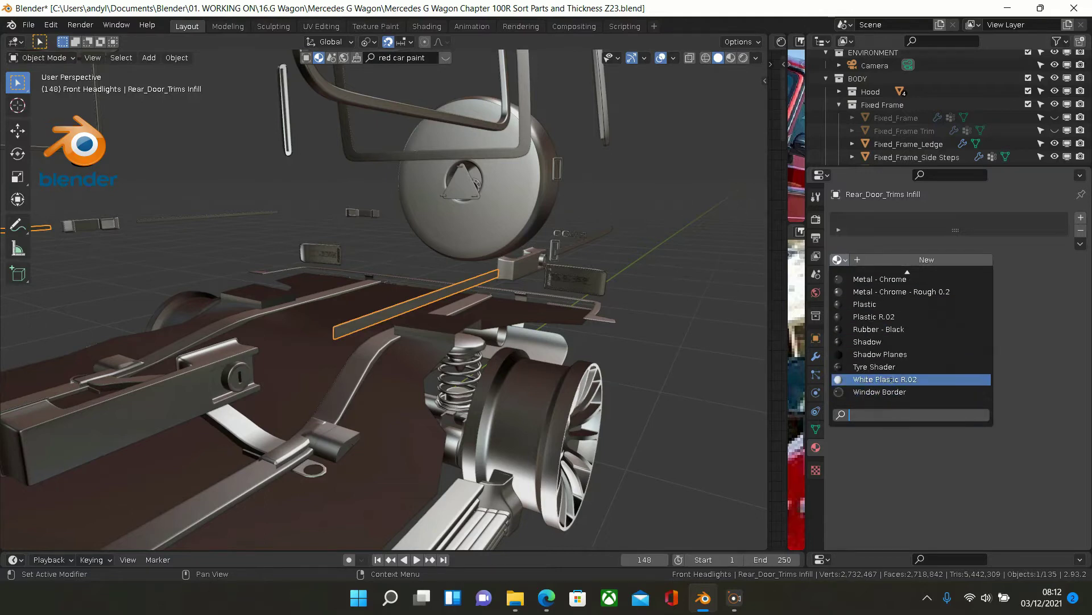
left_click(891, 380)
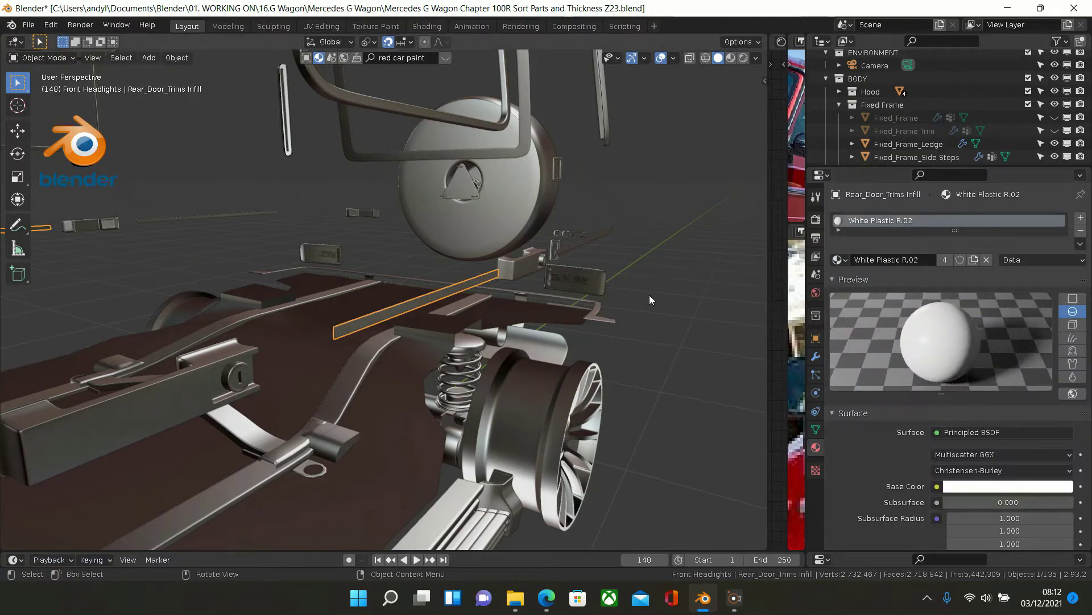
key("h")
- Assign the existing White Plastic R.02 material to Fixed_Frame_Trim Infill and hide it
middle_click_drag(601, 255, 573, 258)
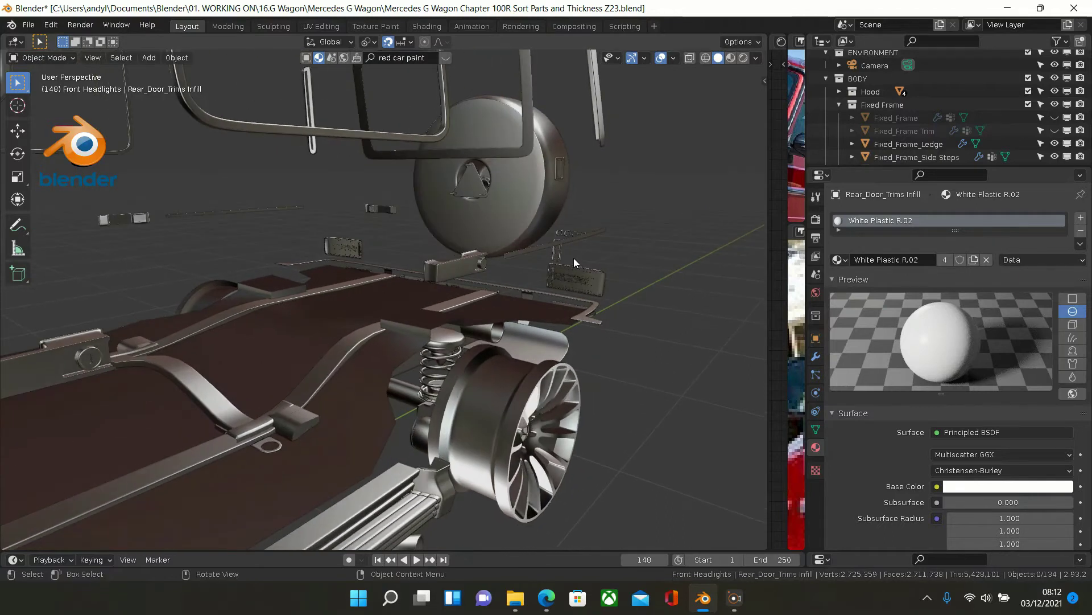
left_click(564, 247)
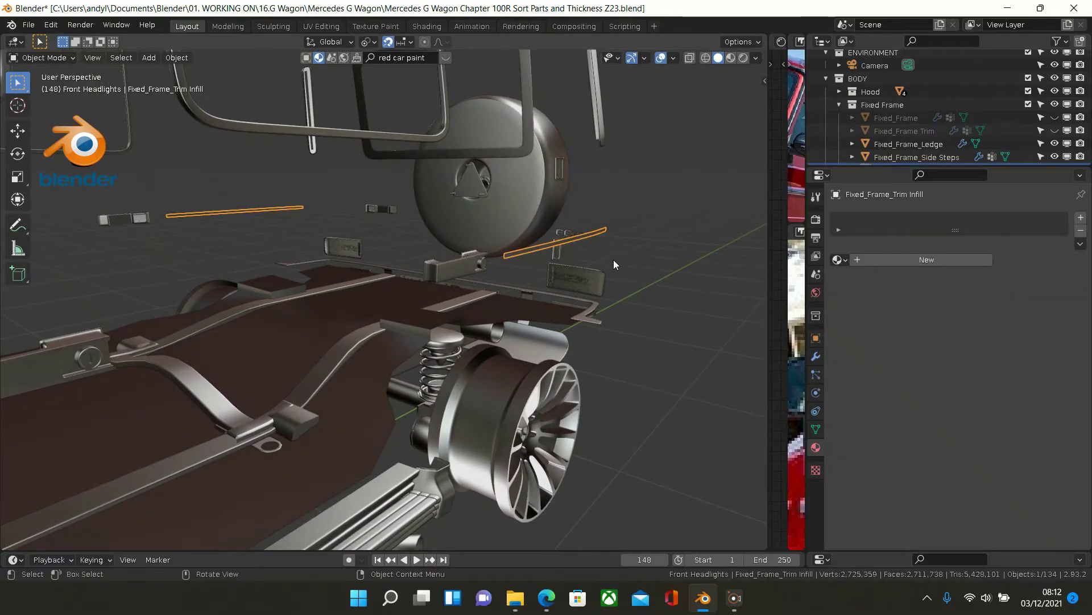
left_click(840, 259)
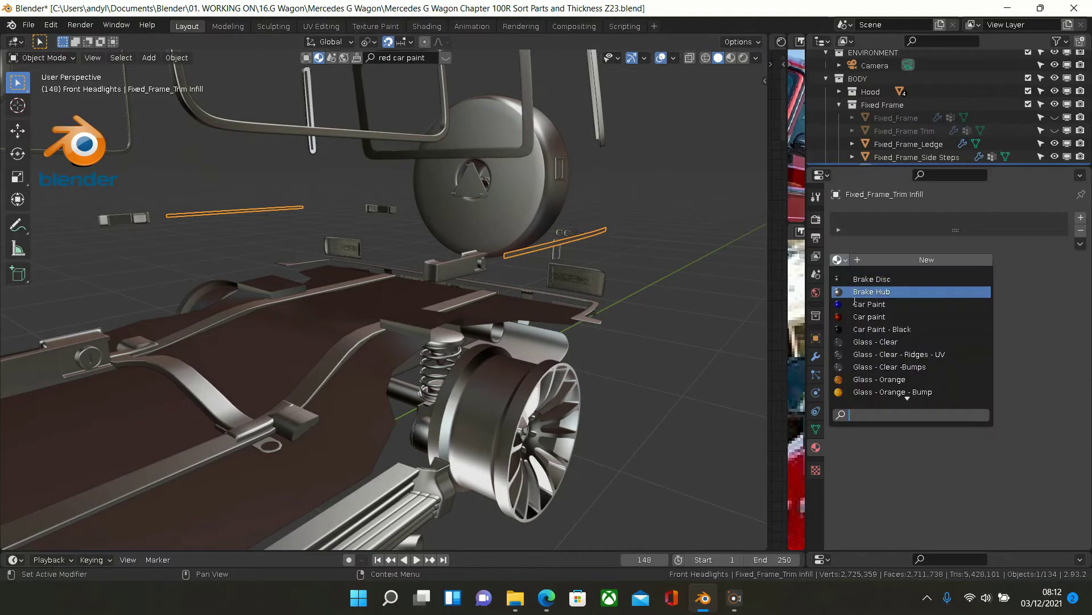
scroll(865, 349, "down", 18)
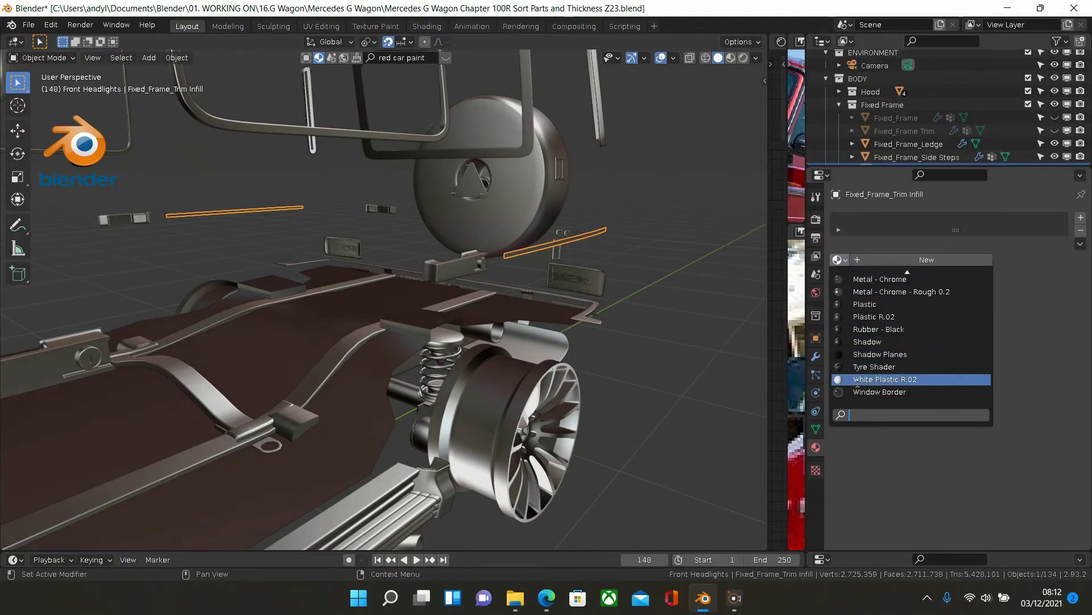
left_click(858, 379)
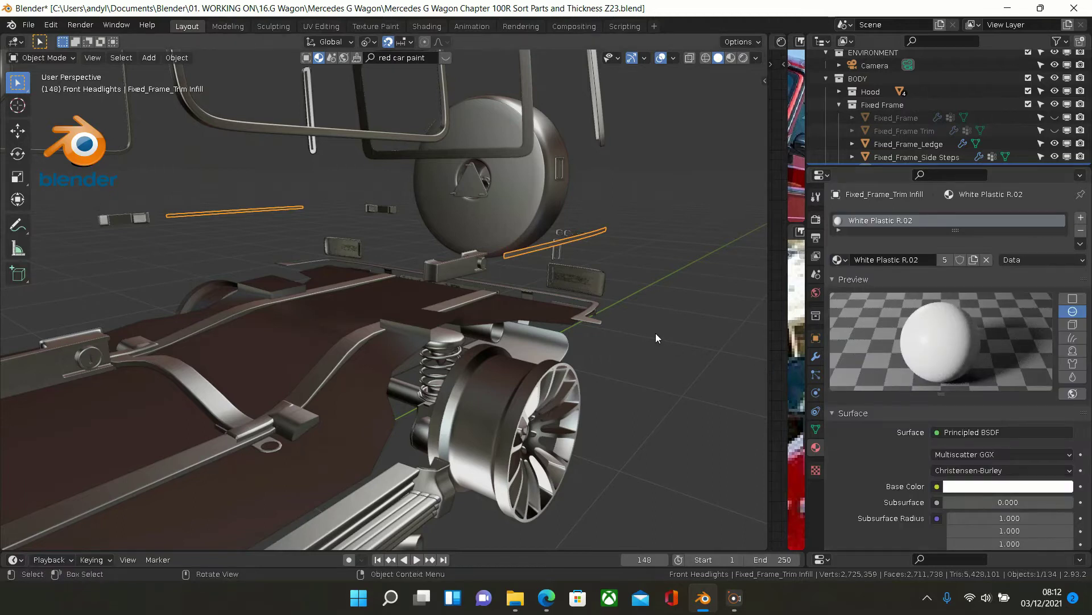
key("Delete")
scroll(624, 326, "down", 8)
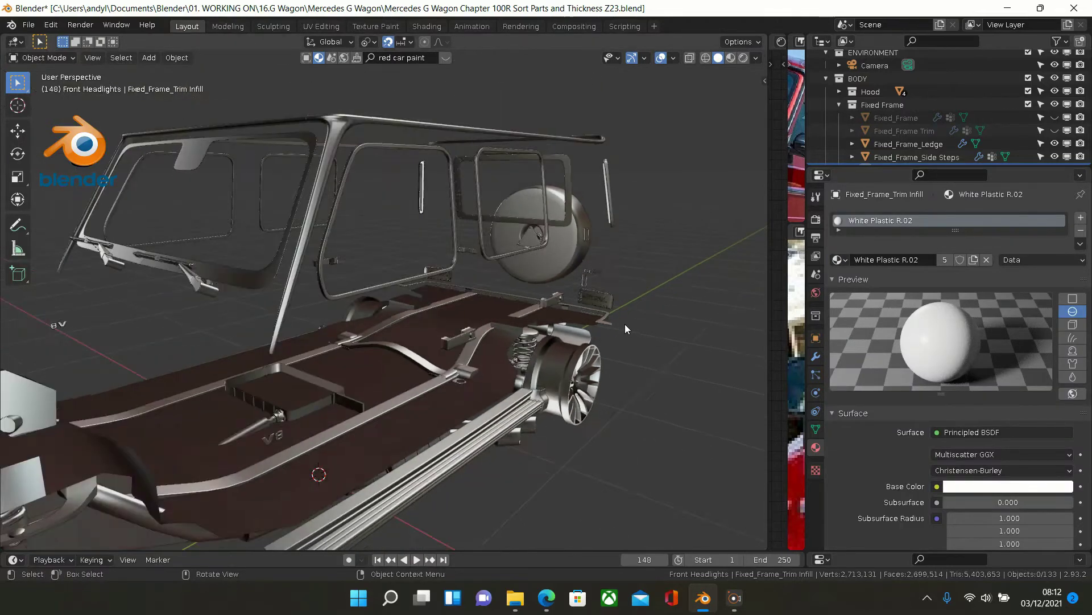
middle_click_drag(624, 322, 720, 406)
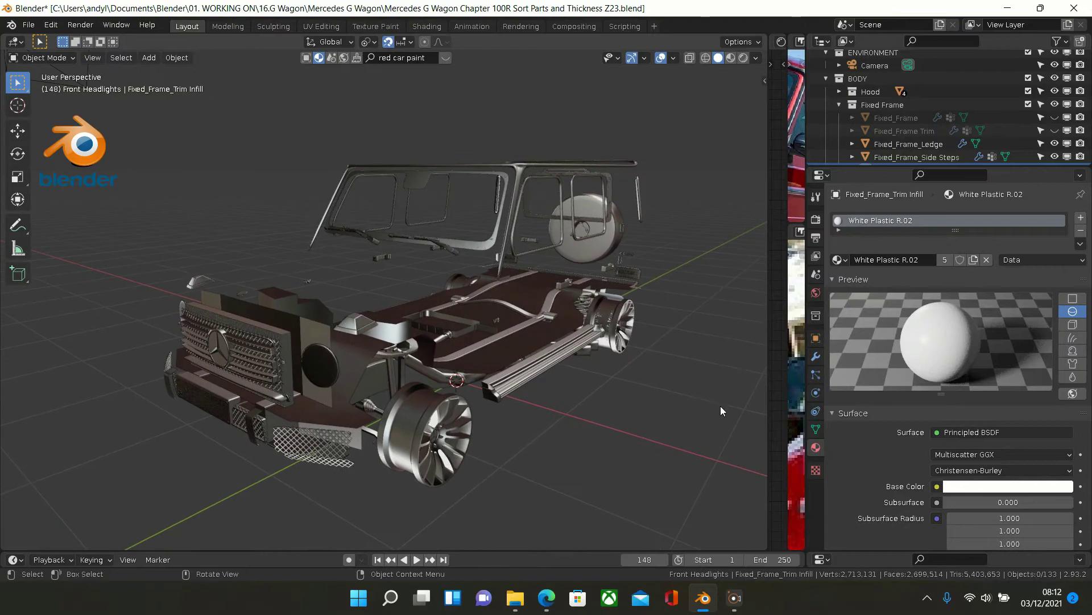
scroll(463, 399, "up", 7)
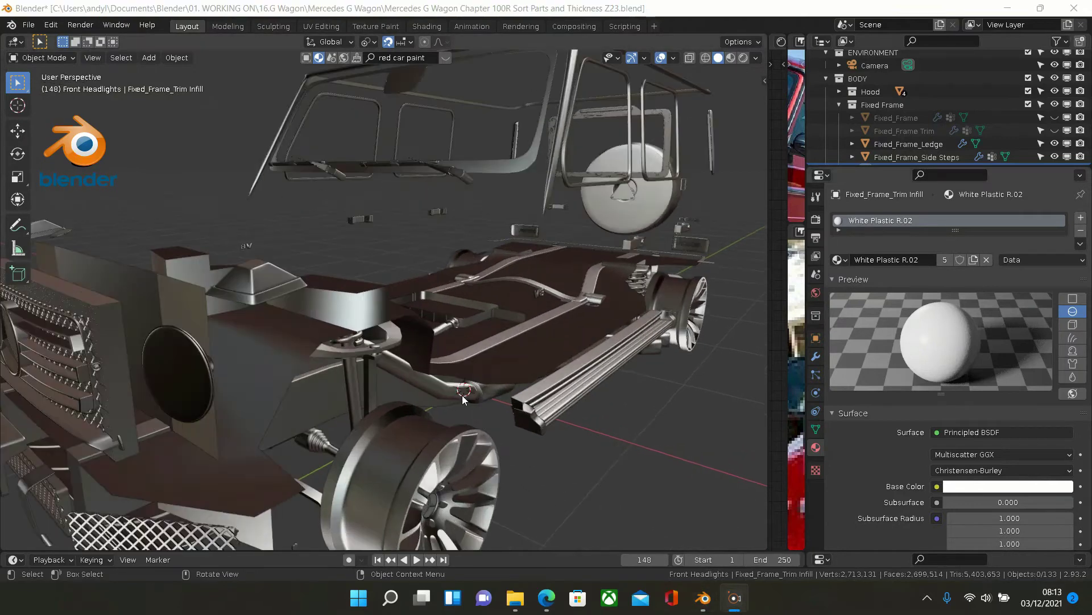
middle_click_drag(447, 371, 428, 299)
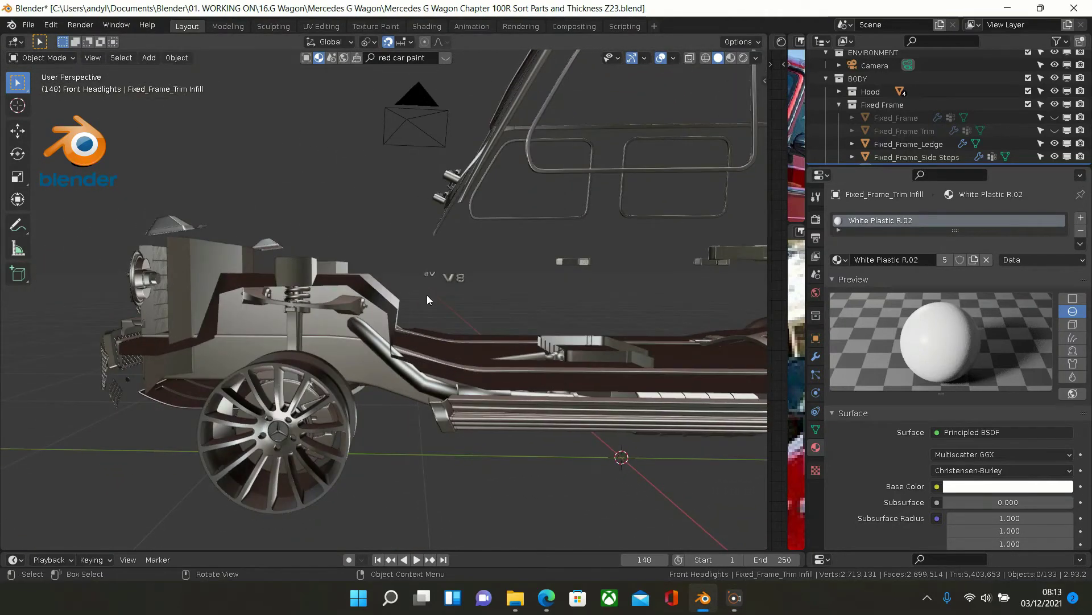
- Assign the existing Metal - Chrome material to the V8 Logo and hide it
left_click(455, 277)
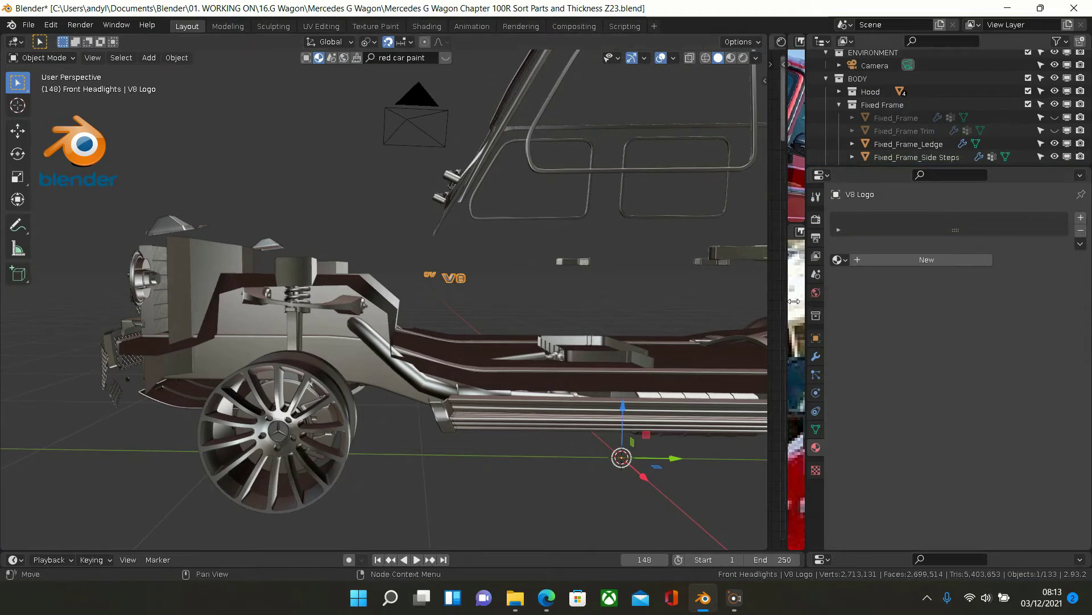
left_click(839, 264)
scroll(883, 351, "down", 19)
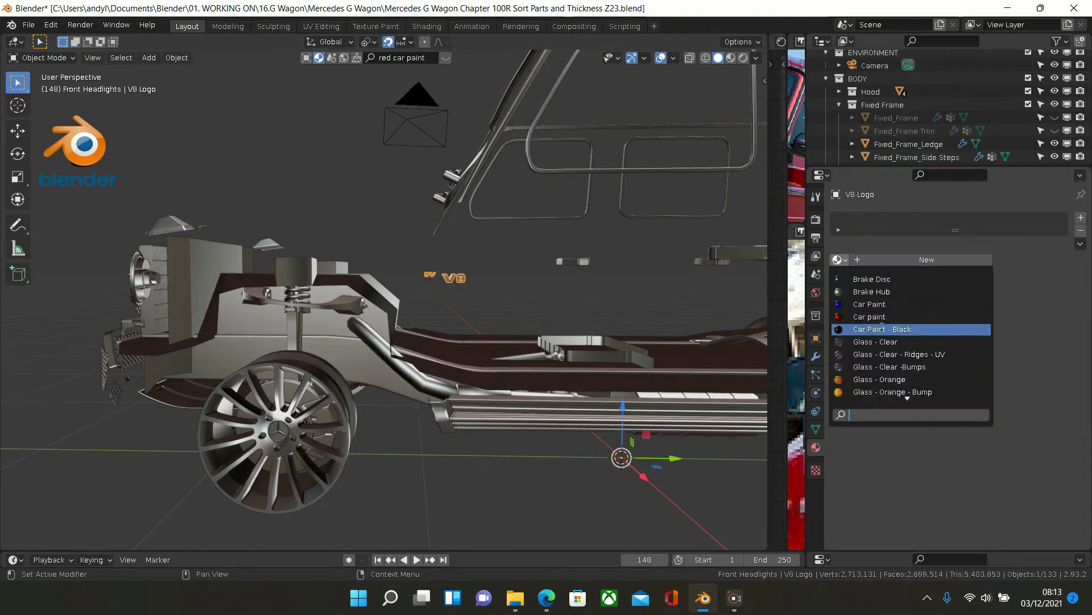
scroll(883, 351, "down", 5)
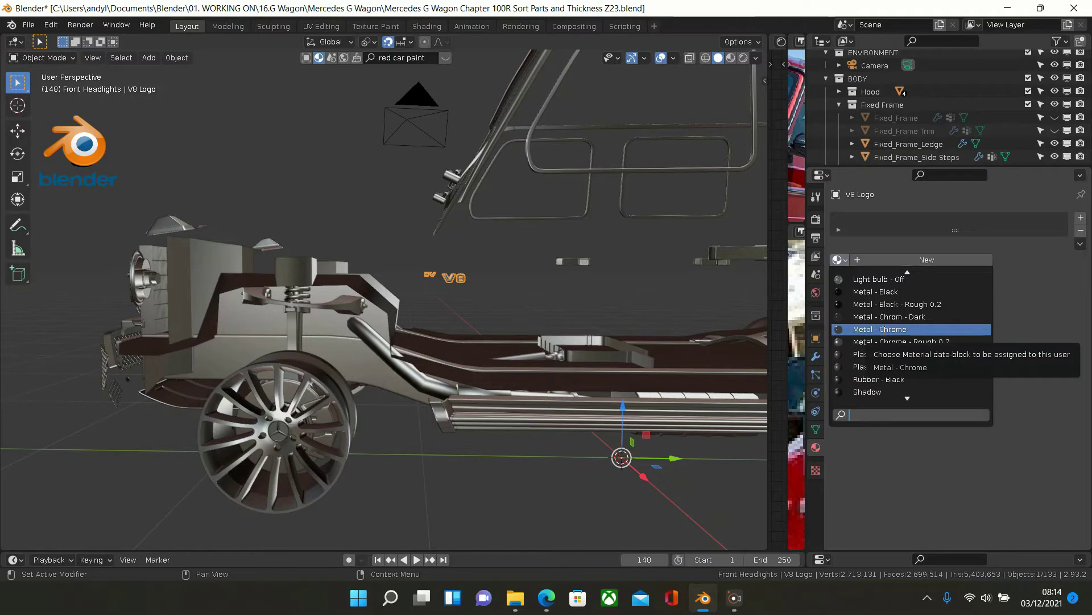
left_click(909, 329)
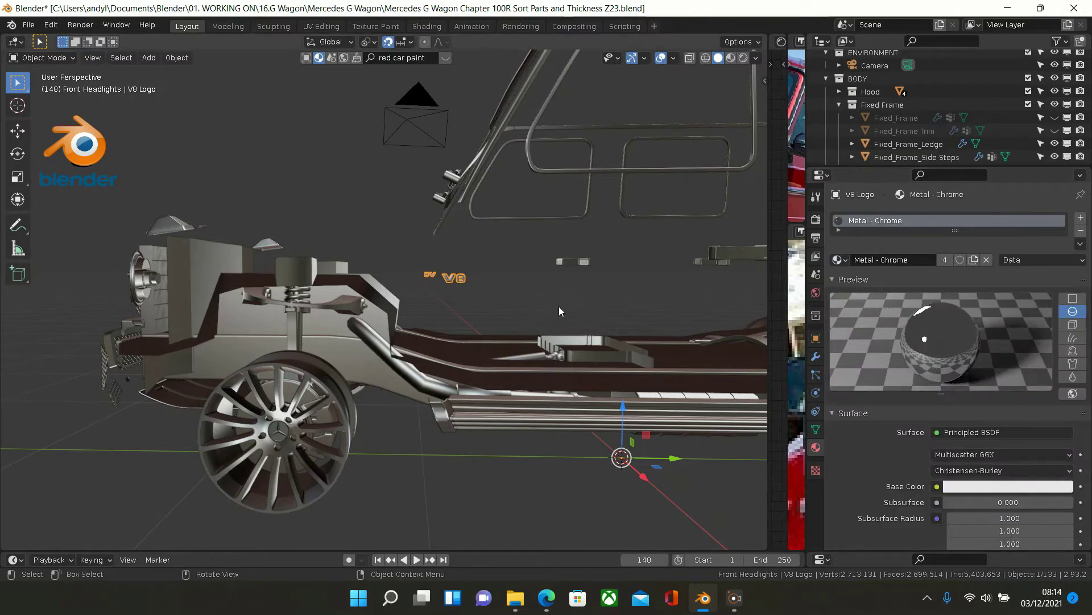
key("Delete")
- Assign the existing Metal - Chrome material to the G500 Logo and hide it
middle_click_drag(556, 306, 521, 334)
middle_click_drag(603, 335, 479, 315)
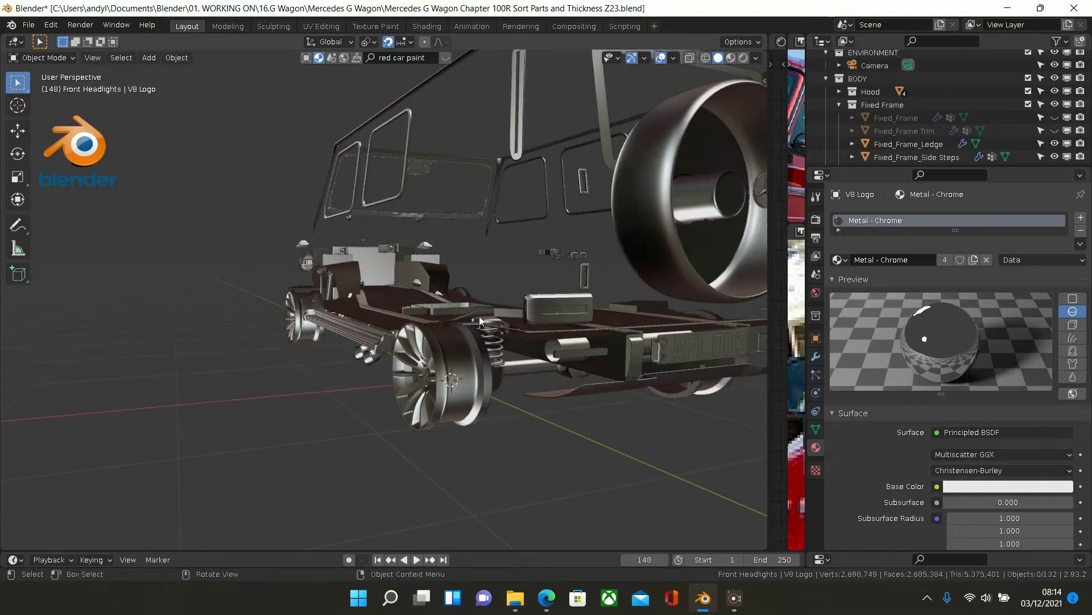
left_click(567, 255)
scroll(584, 265, "up", 3)
scroll(583, 270, "up", 1)
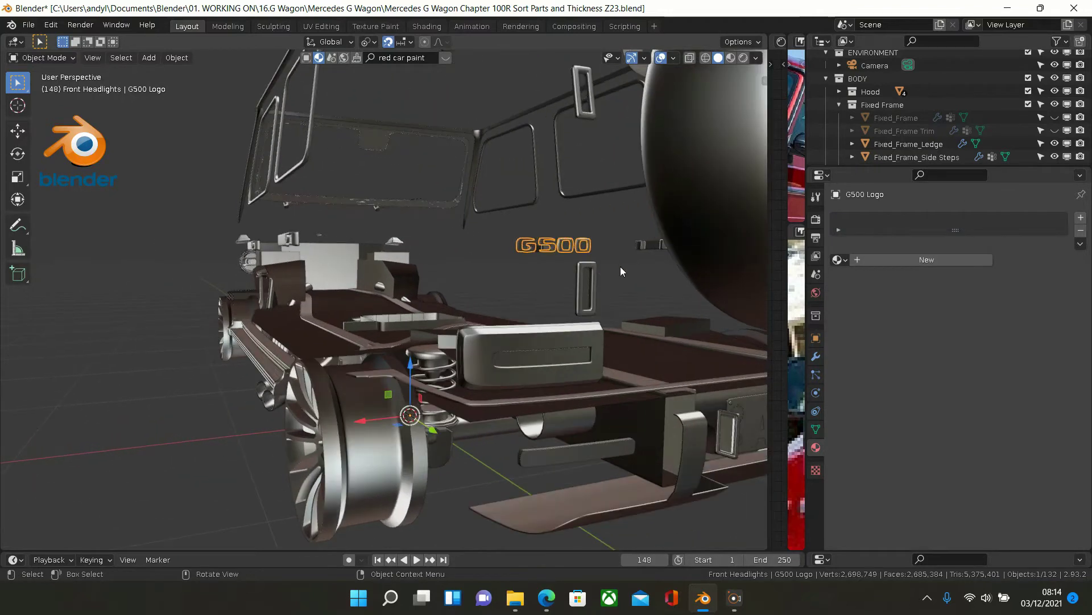
left_click(840, 260)
scroll(862, 343, "down", 20)
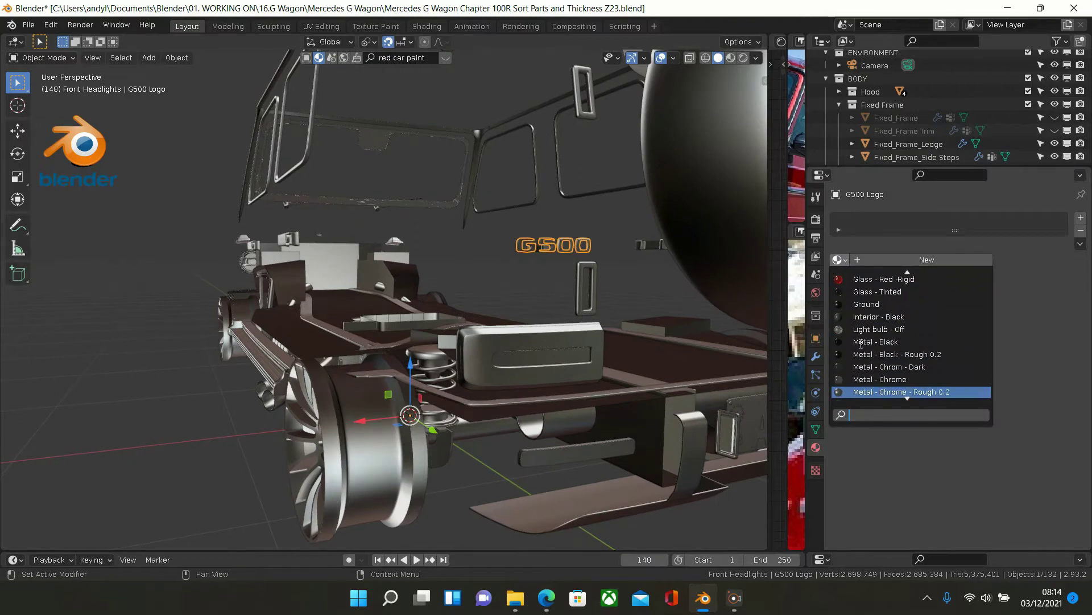
scroll(862, 343, "up", 1)
left_click(889, 379)
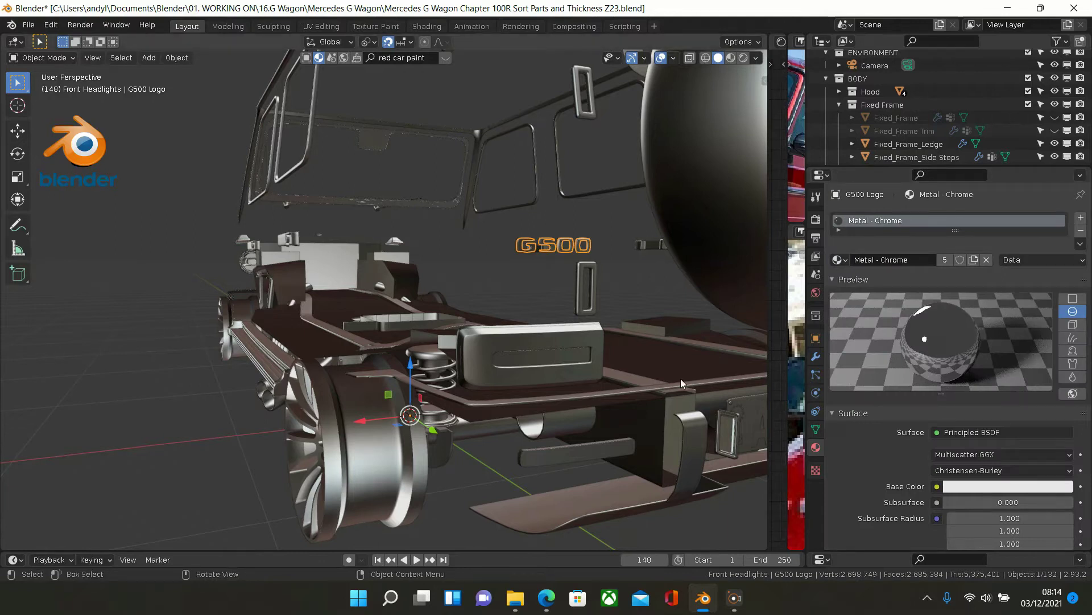
key("h")
- Examine the Side Door Handles and compare them with the door handle in the enlarged reference photo
middle_click_drag(676, 378, 477, 315)
scroll(481, 314, "up", 3)
scroll(393, 288, "up", 4)
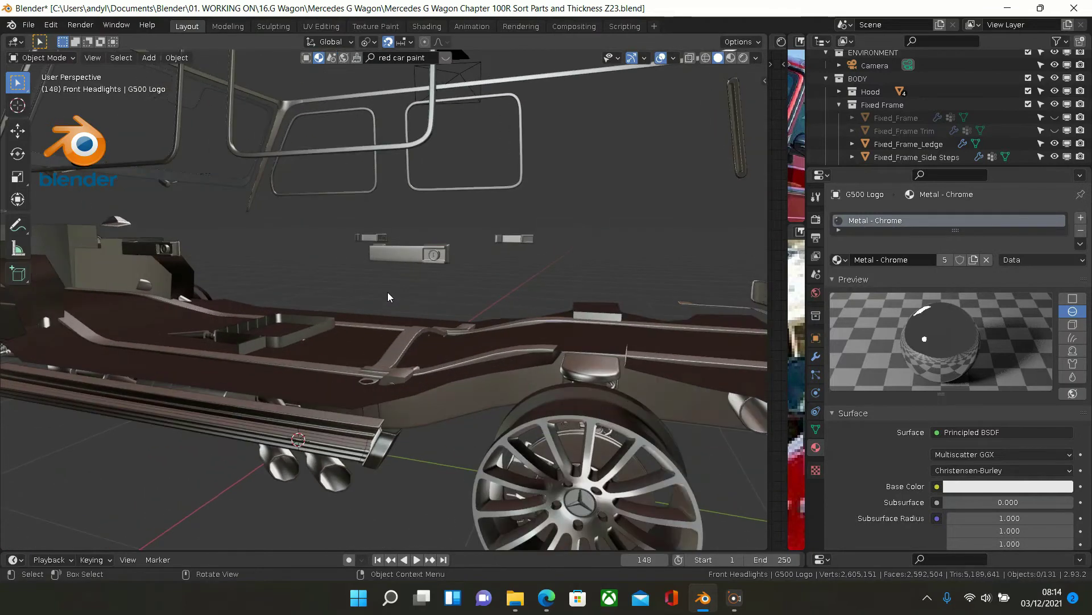
scroll(402, 254, "up", 3)
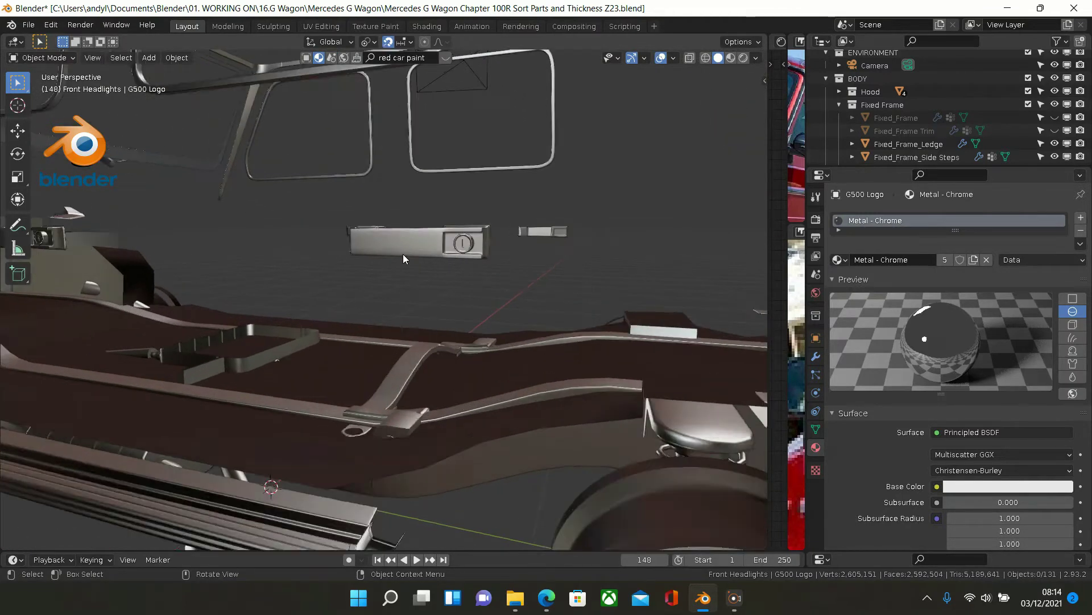
left_click(403, 253)
middle_click_drag(415, 254, 423, 233)
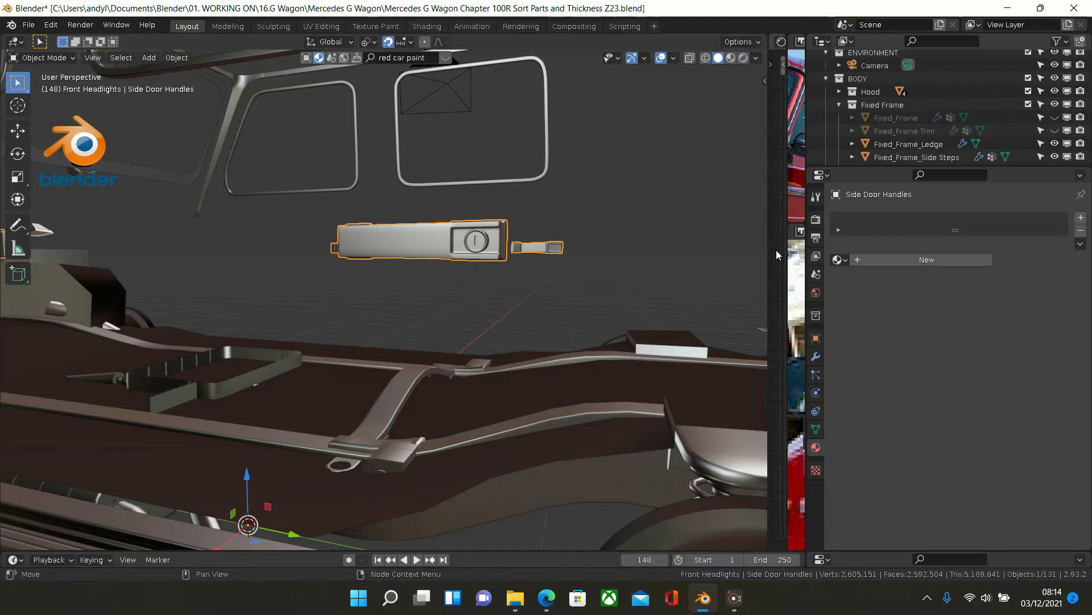
left_click_drag(770, 252, 455, 254)
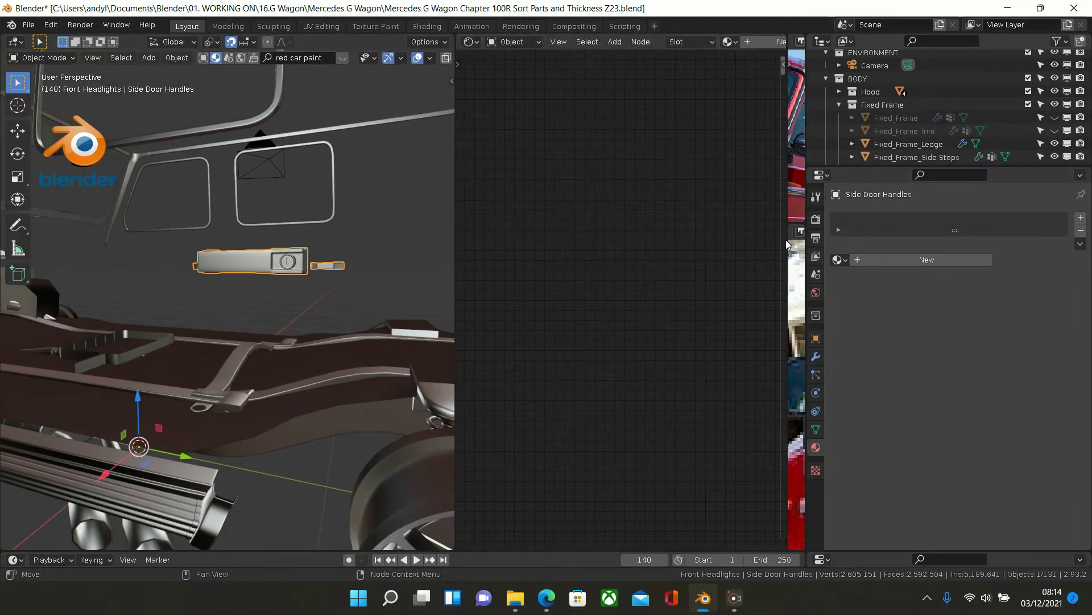
left_click_drag(788, 239, 512, 250)
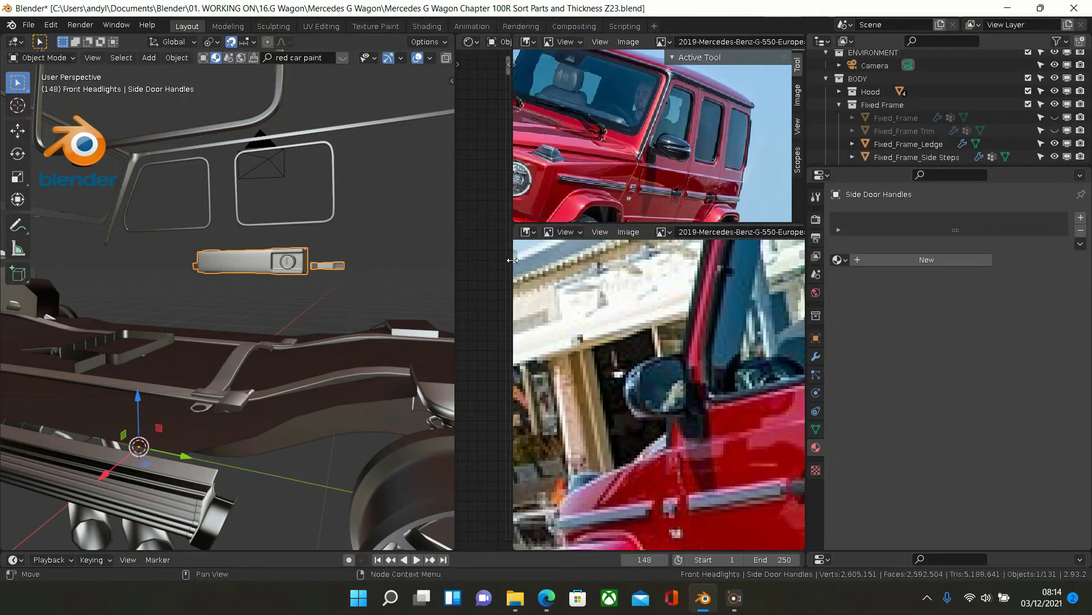
scroll(657, 269, "up", 1)
scroll(657, 269, "down", 2)
scroll(763, 481, "up", 2)
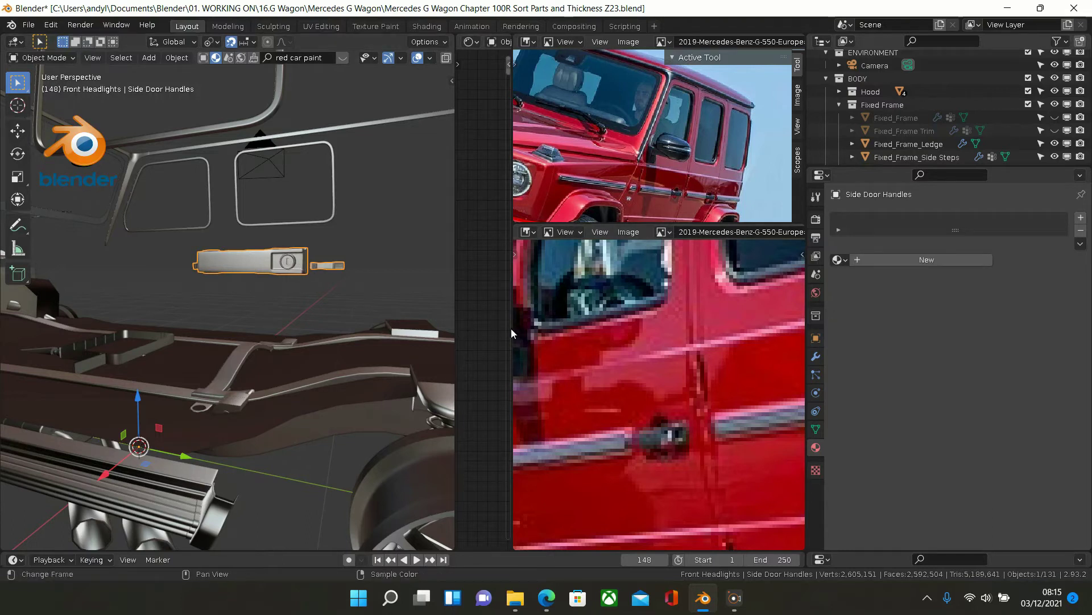
left_click_drag(517, 327, 788, 326)
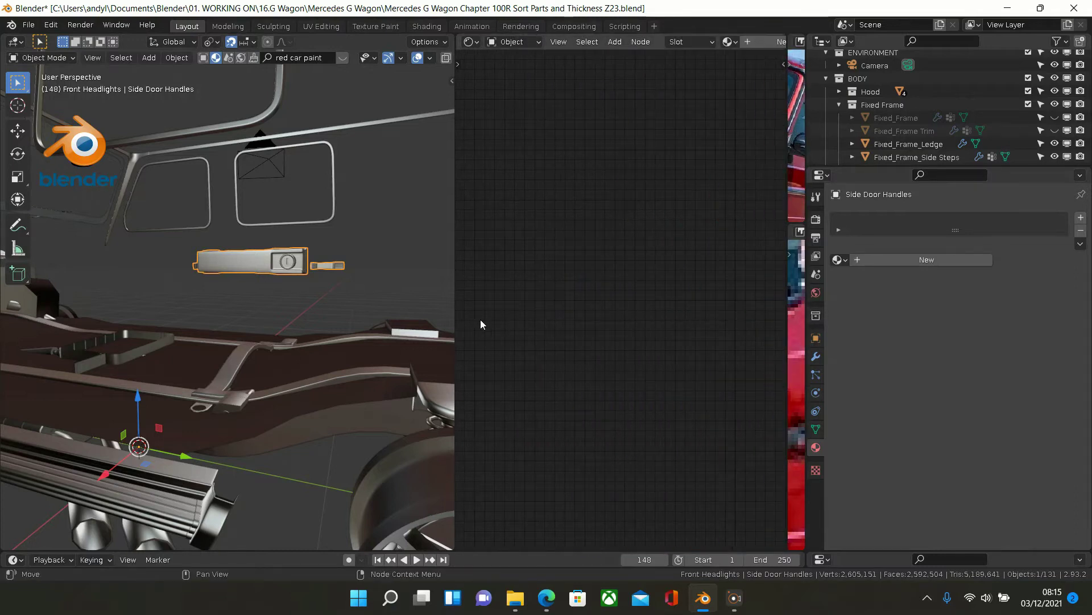
left_click_drag(456, 319, 768, 305)
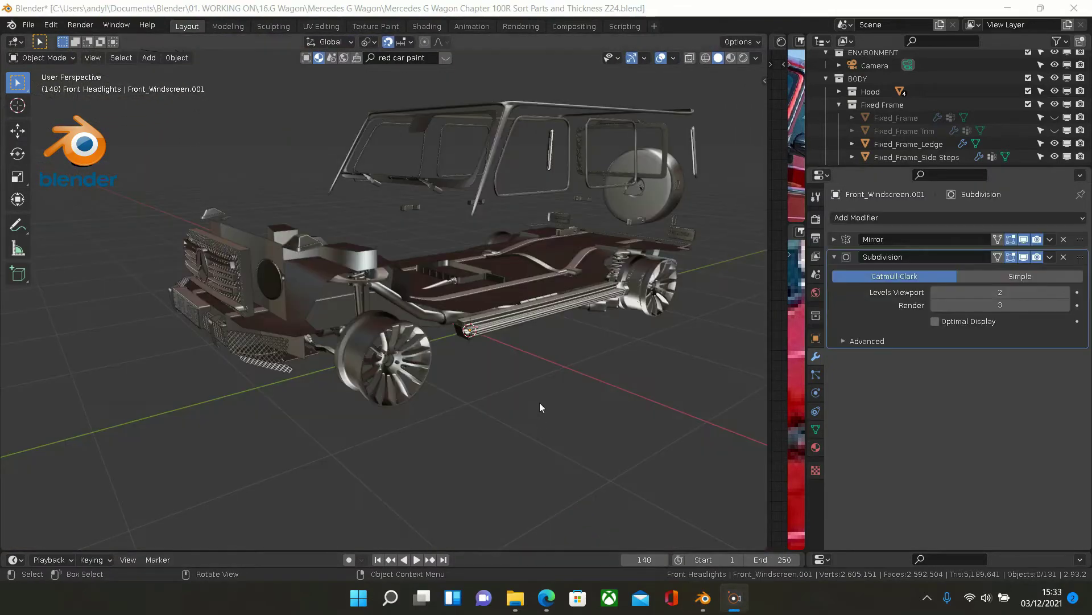
- Assign the existing Plastic R.02 material to the Side Door Handles
mouse_move(539, 402)
middle_mouse_down()
mouse_move(555, 323)
mouse_move(529, 331)
mouse_move(584, 293)
mouse_move(485, 356)
mouse_move(565, 274)
mouse_move(562, 238)
mouse_move(551, 244)
middle_mouse_up()
scroll(569, 264, "up", 5)
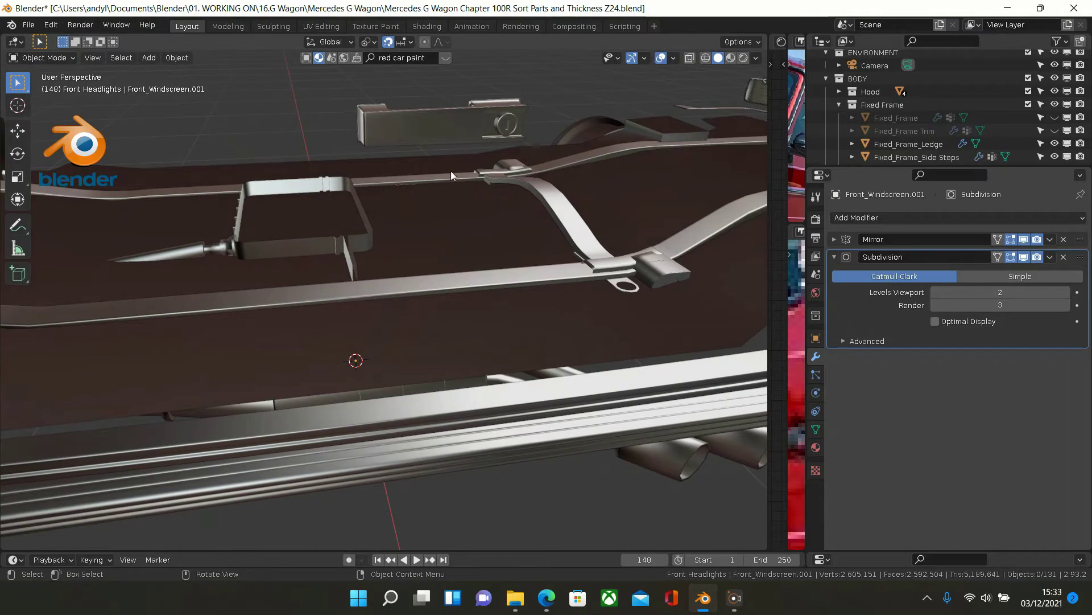
left_click(434, 138)
scroll(450, 159, "down", 5)
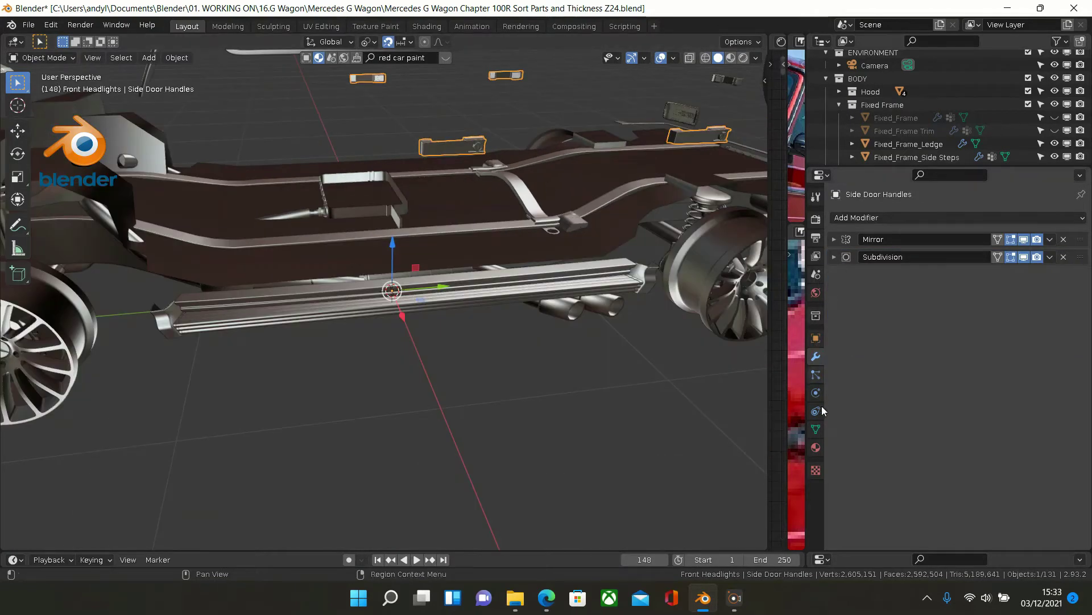
left_click(816, 447)
left_click(838, 260)
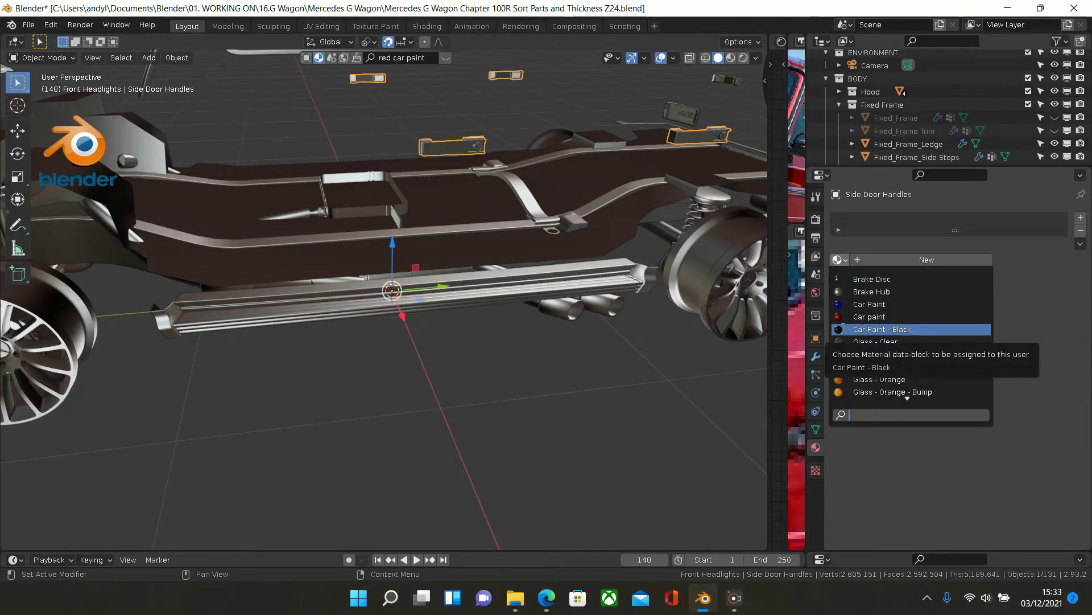
scroll(876, 373, "down", 7)
scroll(877, 372, "down", 18)
scroll(876, 373, "down", 2)
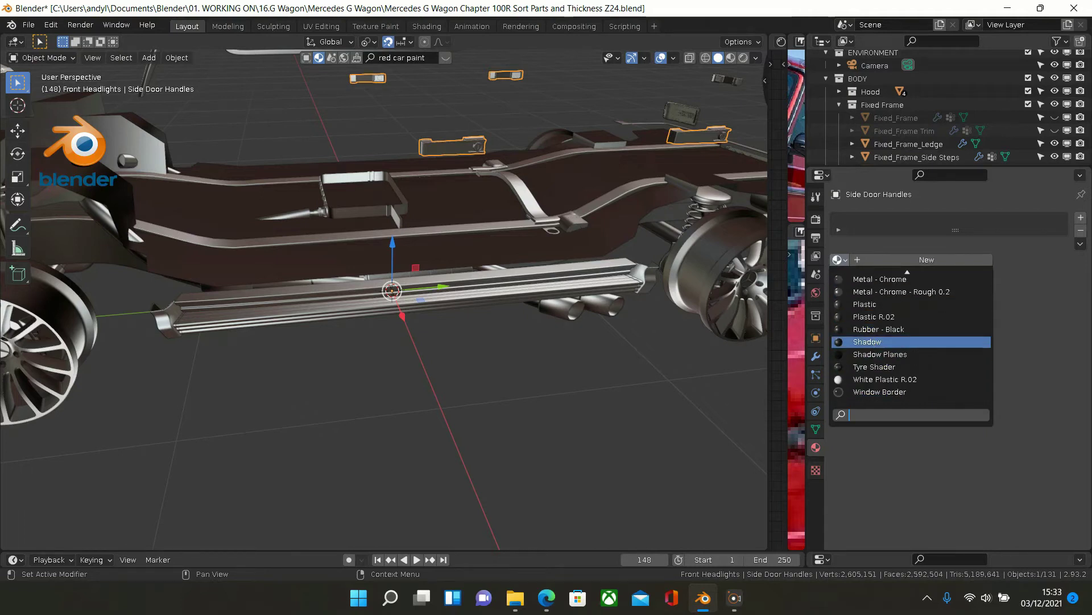
left_click(873, 315)
middle_click_drag(605, 312, 479, 343)
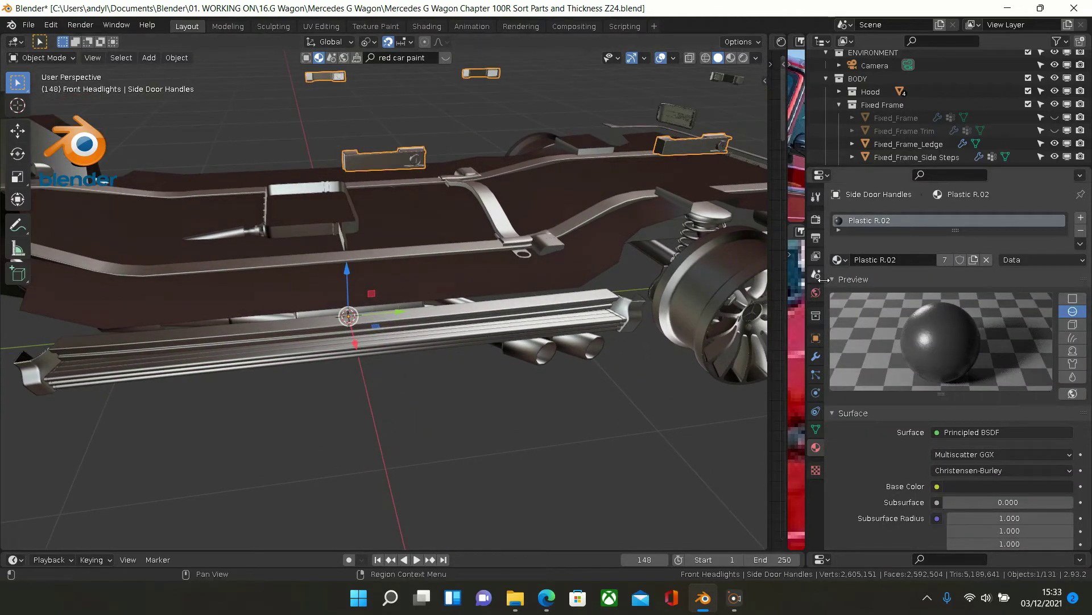
- Replace the material of the Side Door Handles with Metal - Chrome
left_click(848, 261)
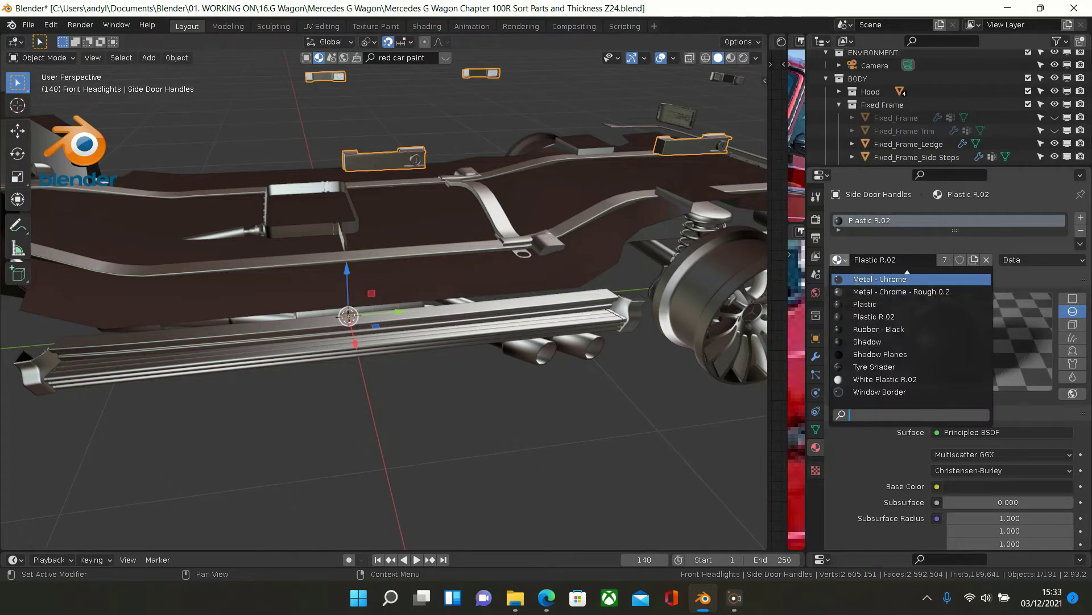
left_click(861, 280)
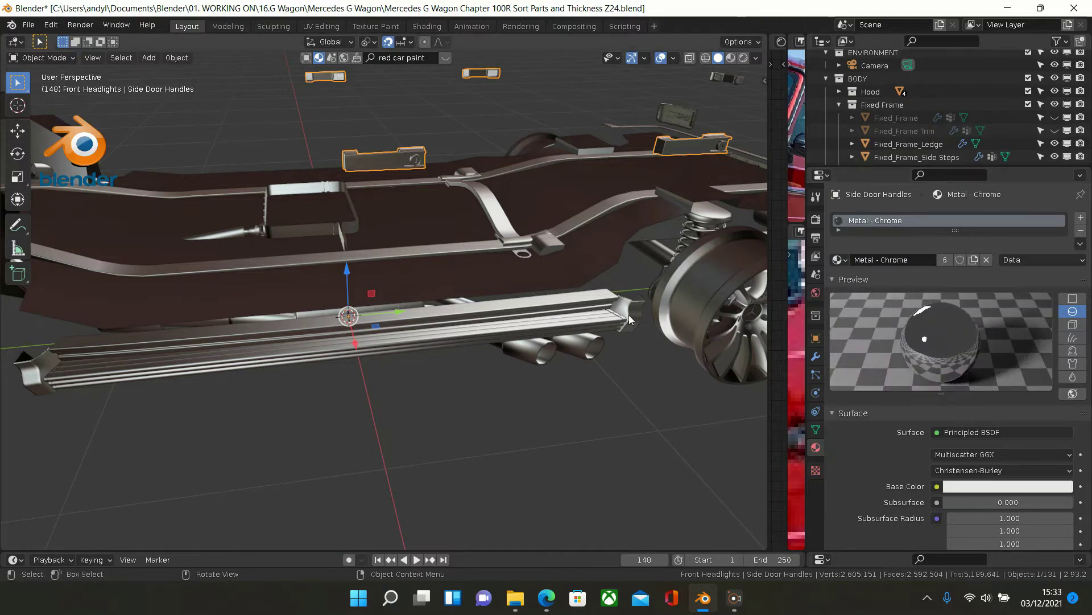
middle_click_drag(549, 309, 522, 335)
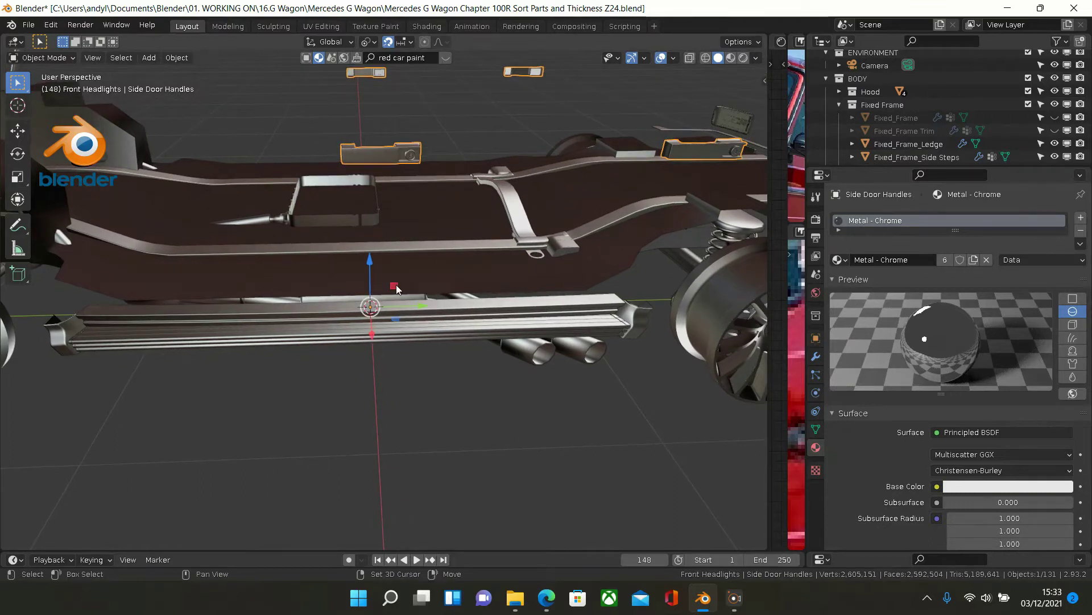
- In Edit Mode, select the linked geometry of the round locks on the front and rear door handles and assign Metal - Chrome to it
scroll(395, 346, "up", 4)
scroll(378, 284, "up", 4)
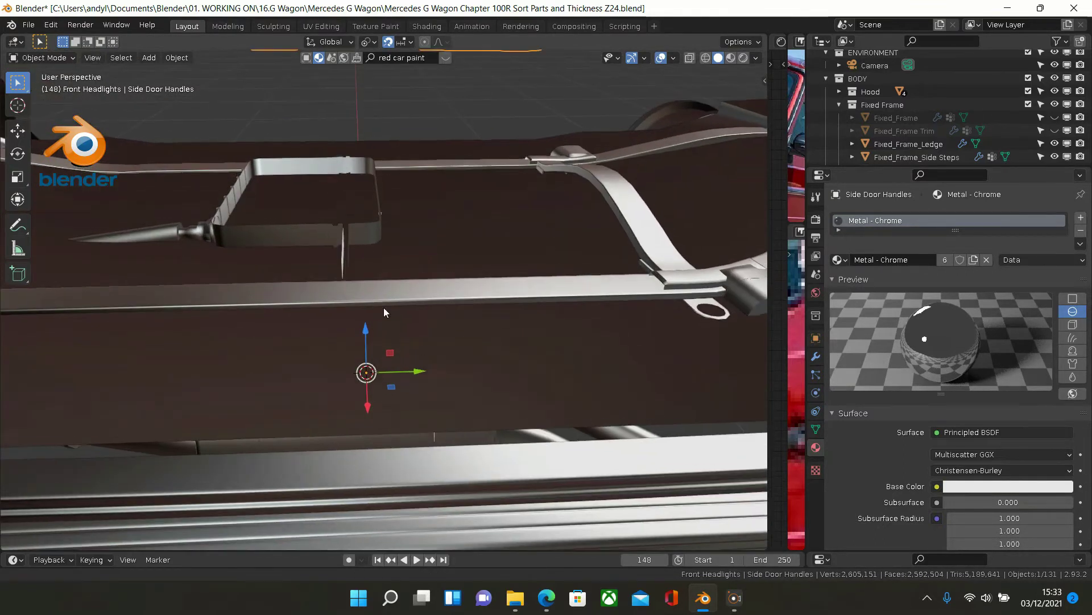
key("Tab")
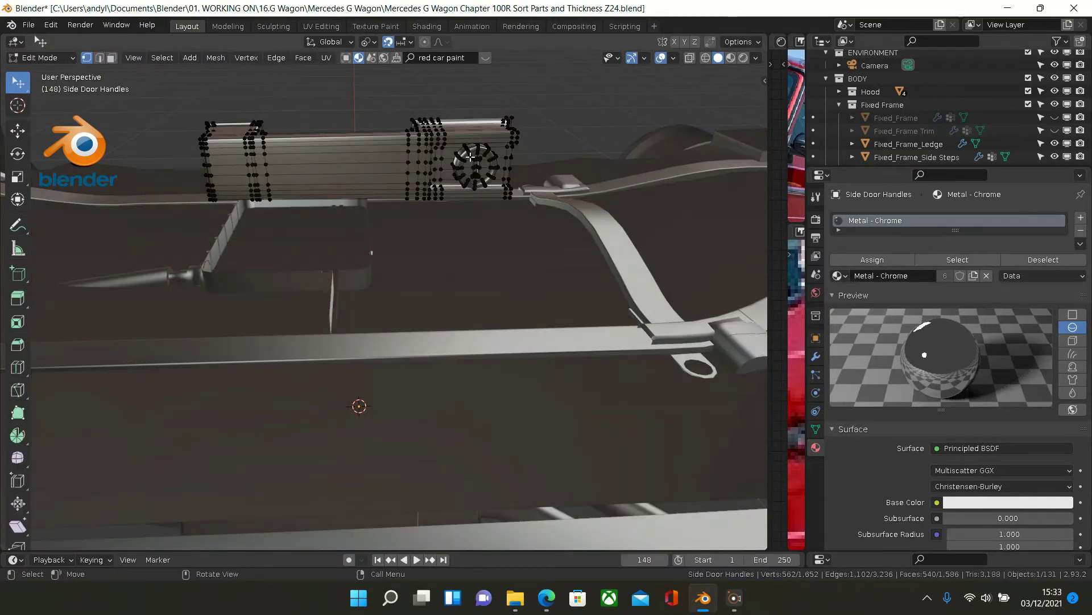
key("l")
scroll(480, 161, "down", 3)
middle_click_drag(481, 160, 297, 229)
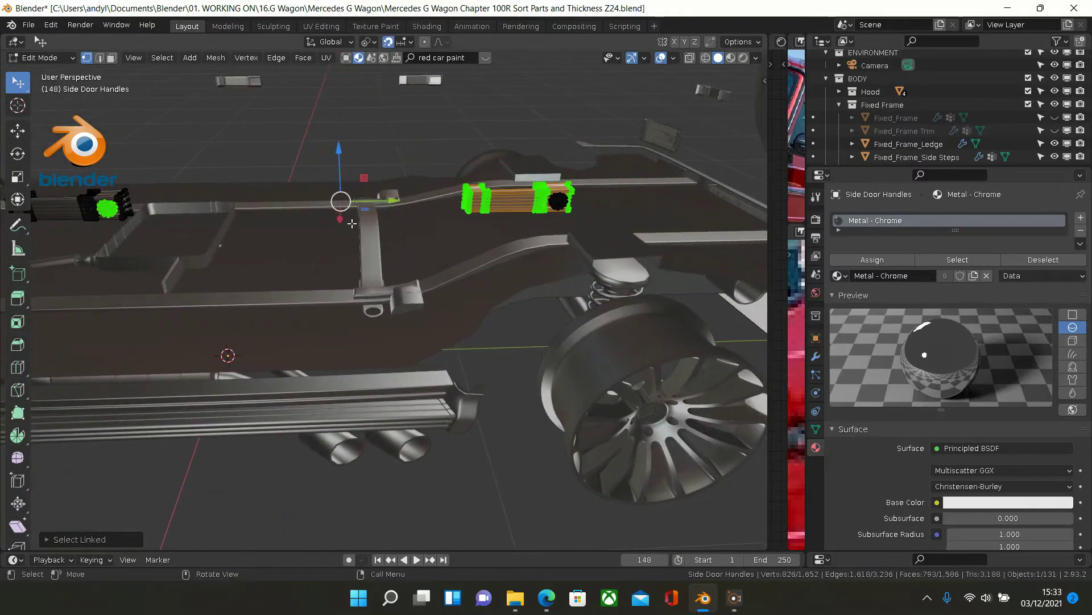
left_click(419, 165)
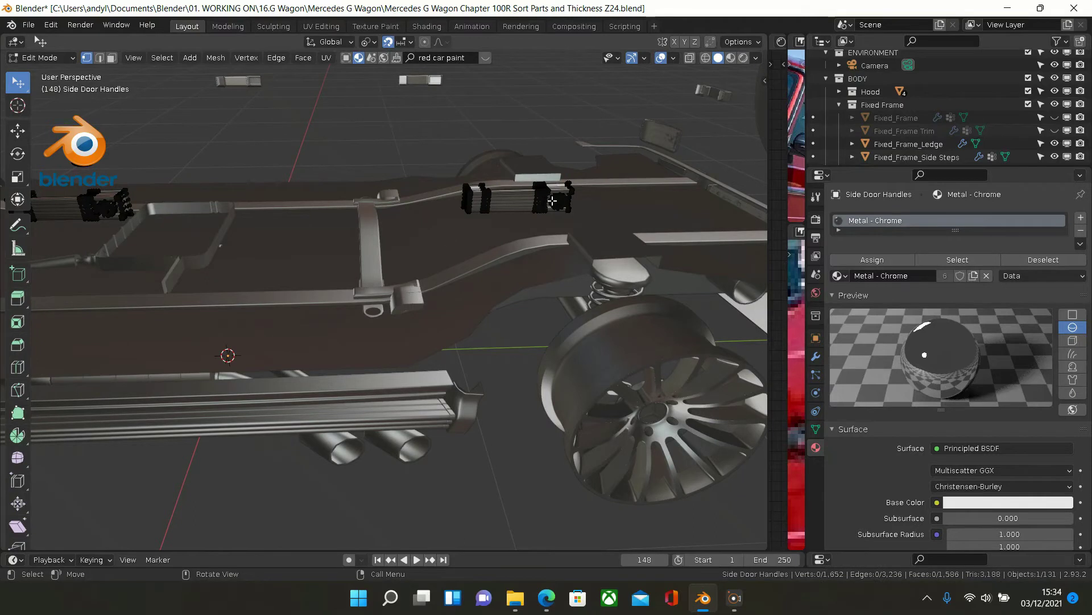
key("l")
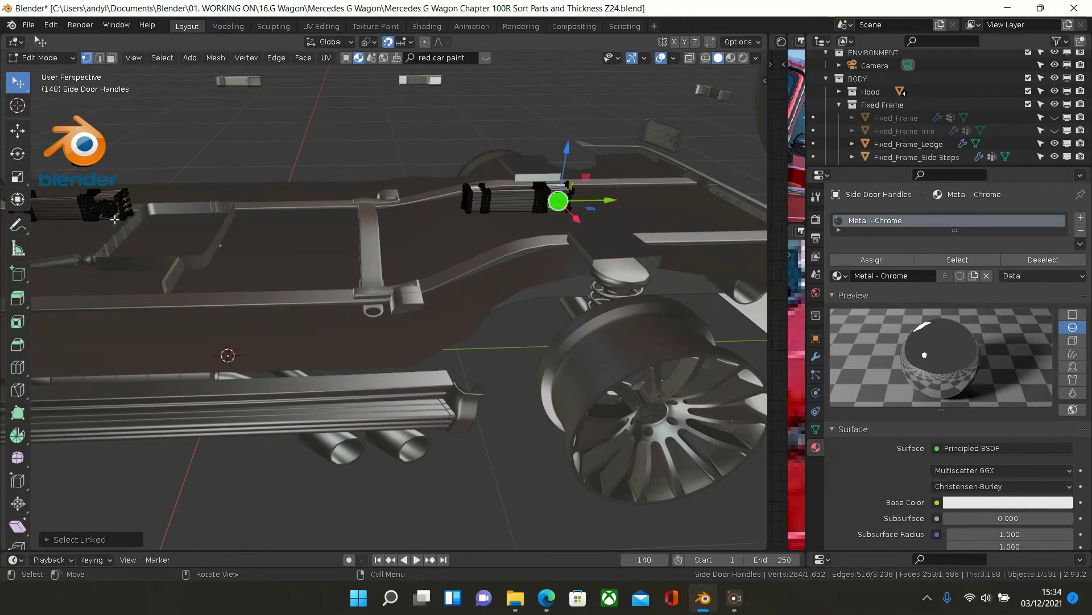
key("l")
middle_click_drag(115, 211, 171, 205)
scroll(171, 205, "down", 2)
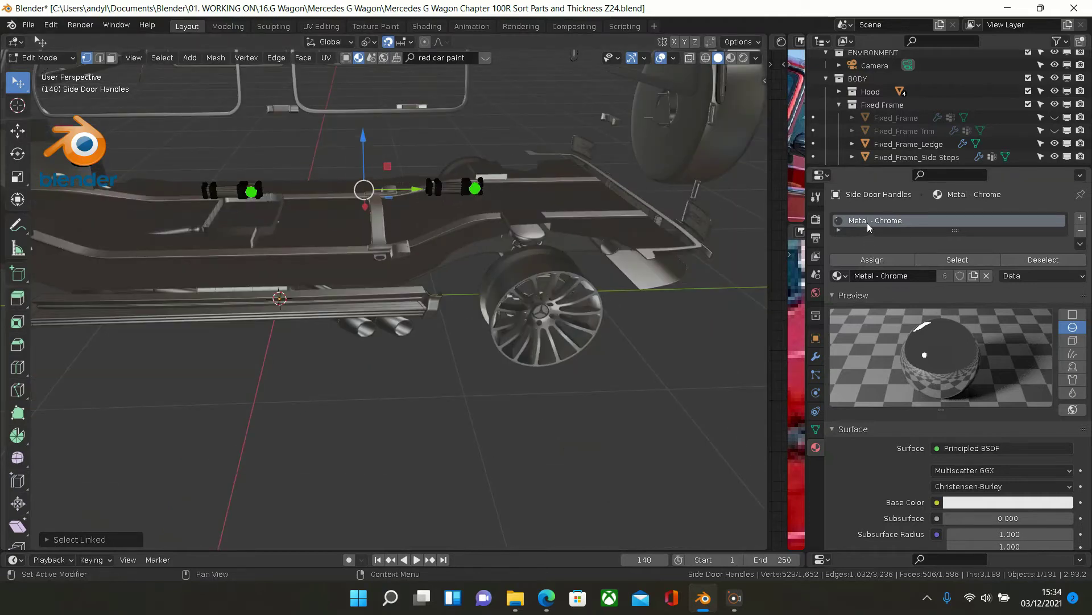
left_click(870, 260)
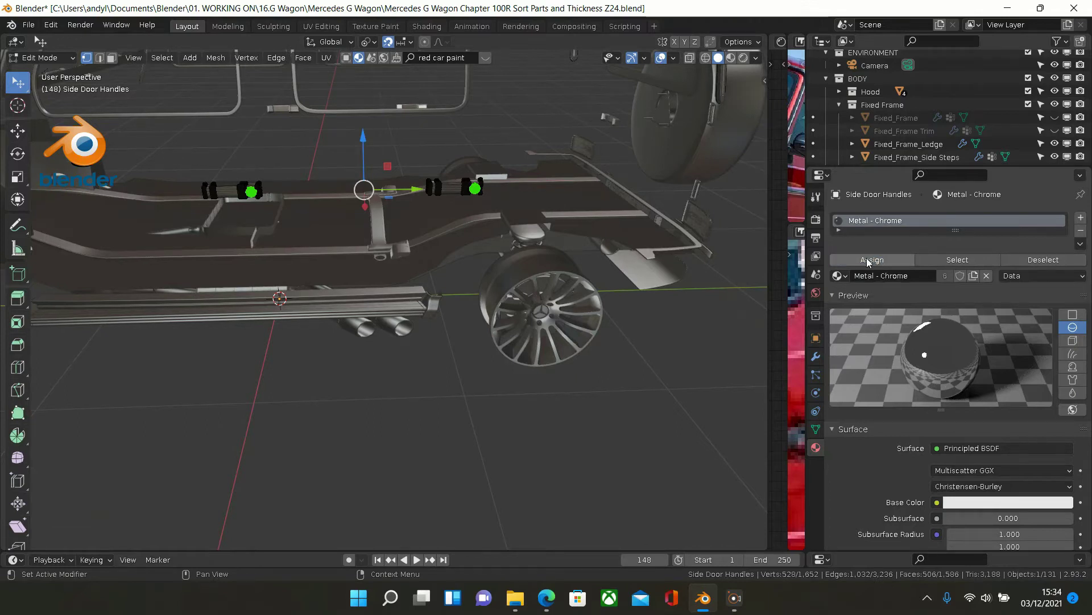
- Return to Object Mode and display the Side Door Handles in Material Preview shading
scroll(372, 285, "down", 3)
scroll(374, 286, "up", 2)
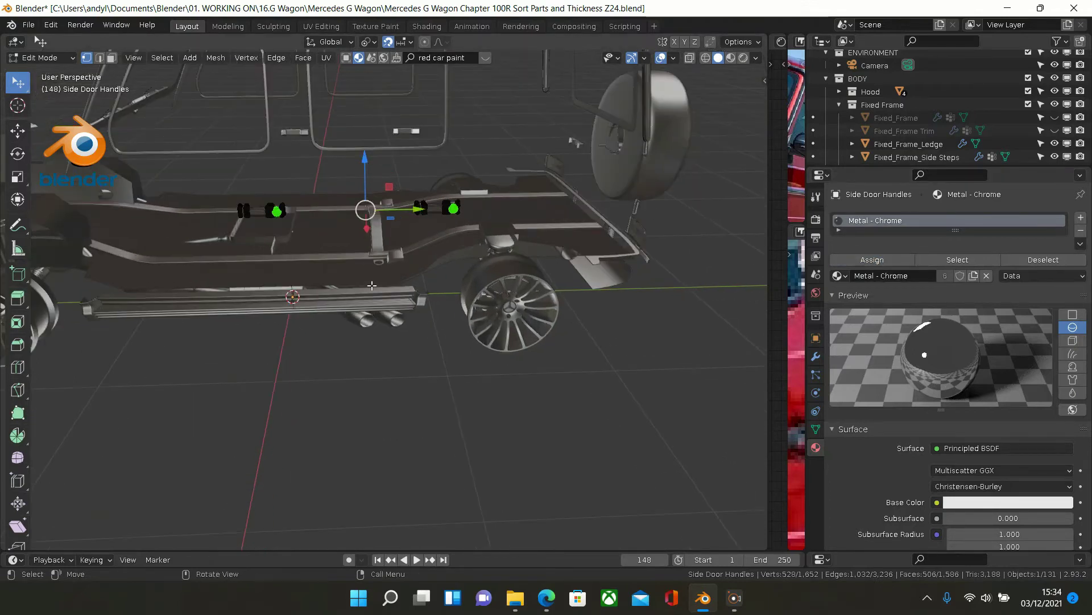
scroll(389, 302, "up", 2)
scroll(389, 302, "up", 1)
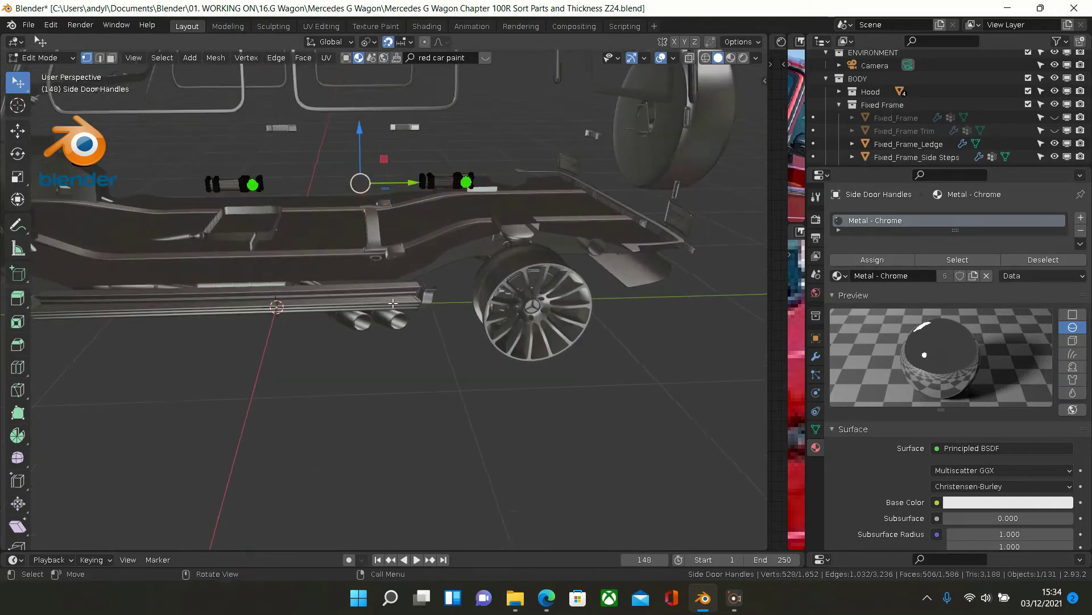
key("Tab")
middle_click_drag(396, 315, 448, 272)
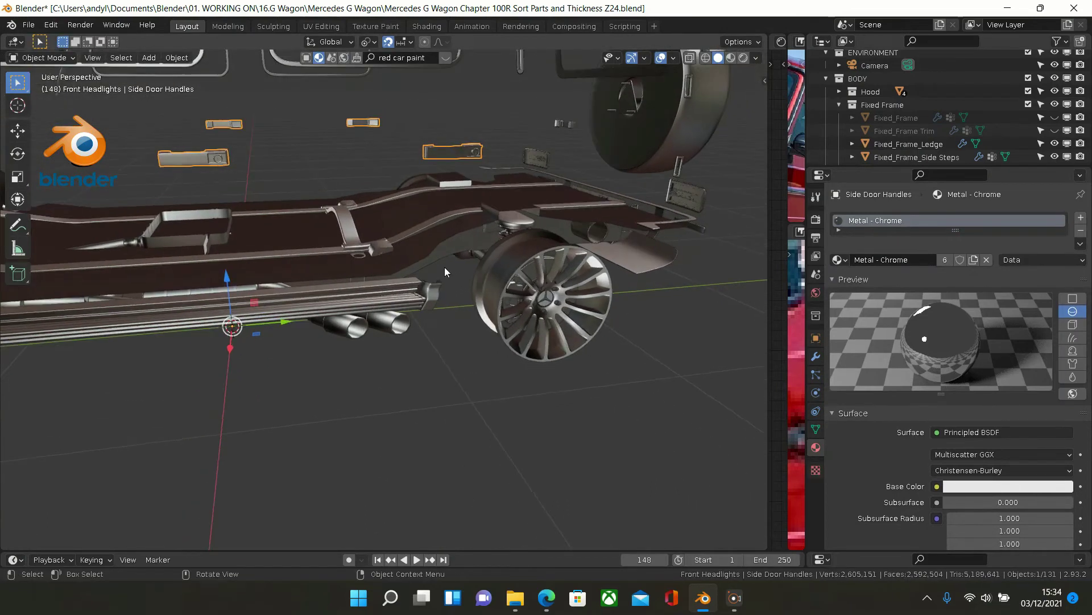
left_click(730, 58)
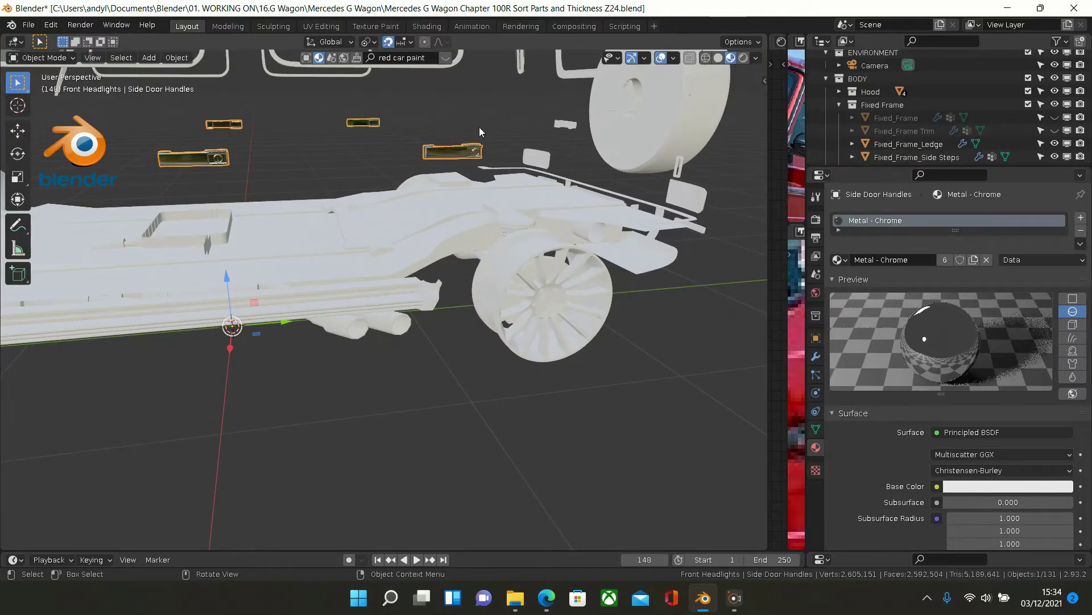
scroll(410, 154, "up", 3)
mouse_move(446, 153)
middle_mouse_down()
mouse_move(367, 145)
mouse_move(381, 159)
mouse_move(438, 155)
middle_mouse_up()
scroll(483, 155, "down", 5)
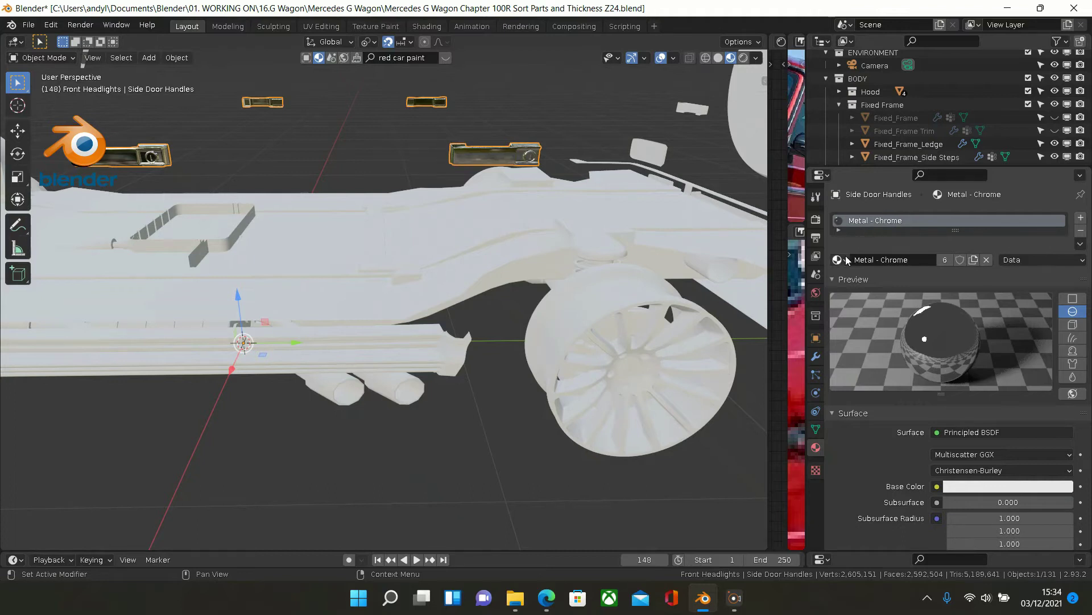
left_click(1081, 217)
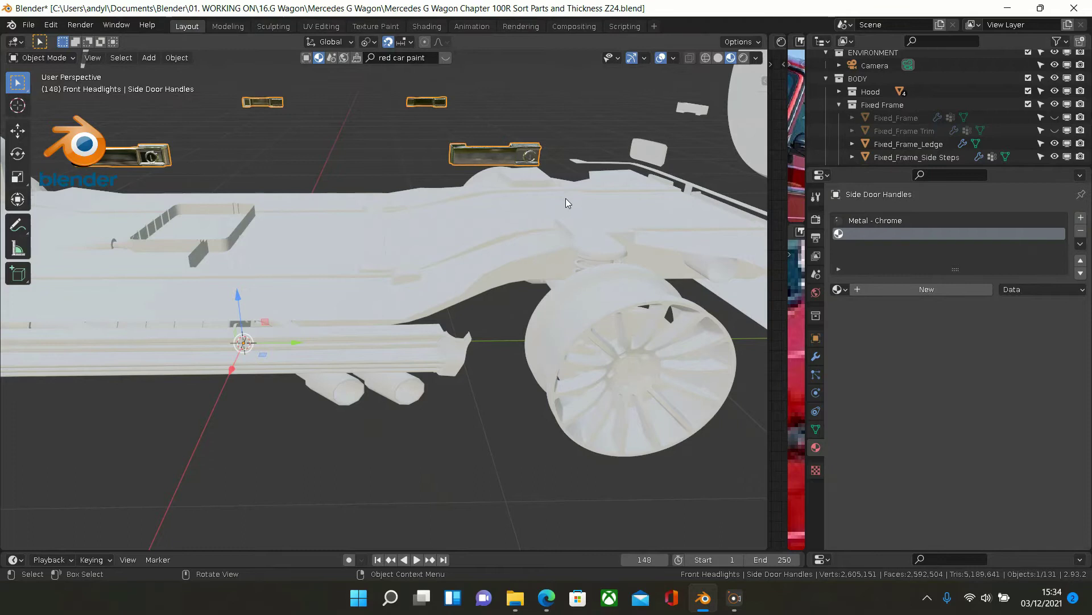
key("ctrl+z")
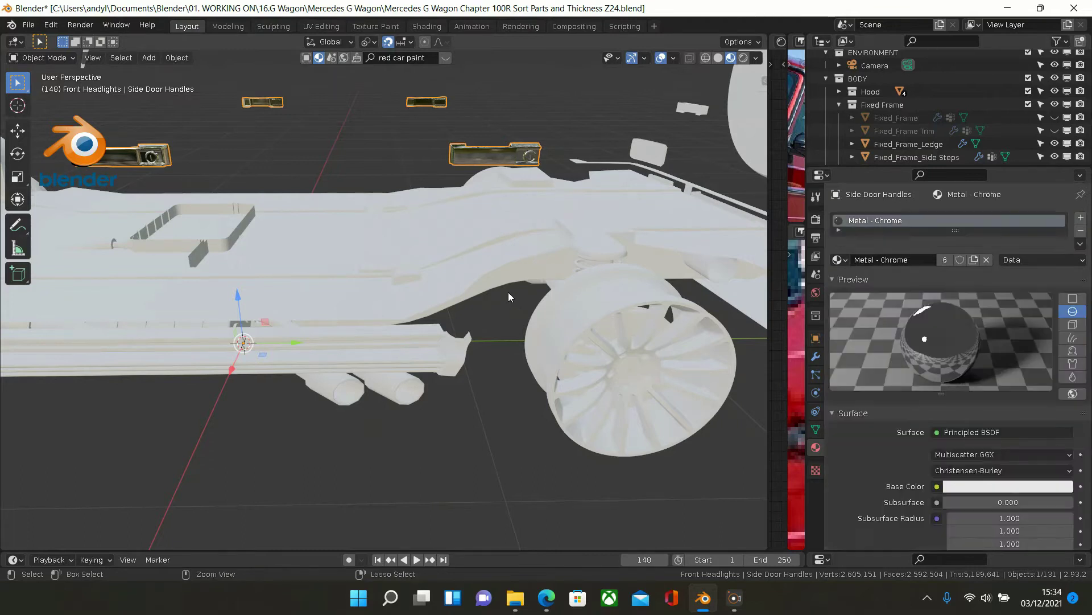
left_click(438, 421)
key("Tab")
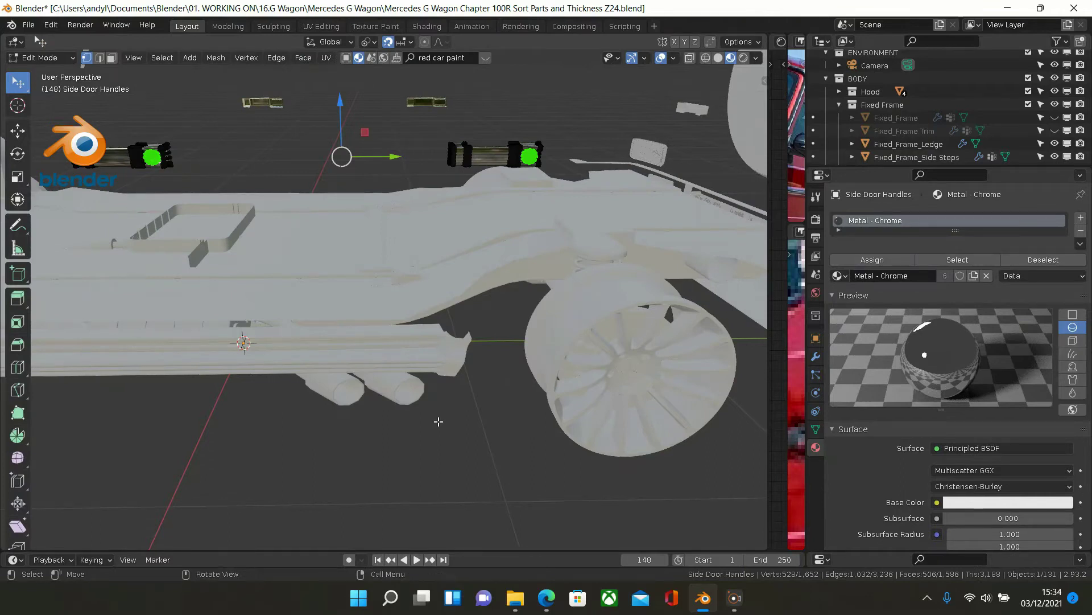
key("Tab")
- Reselect the Side Door Handles and replace their material with the existing Plastic R.02
left_click(471, 432)
left_click(474, 156)
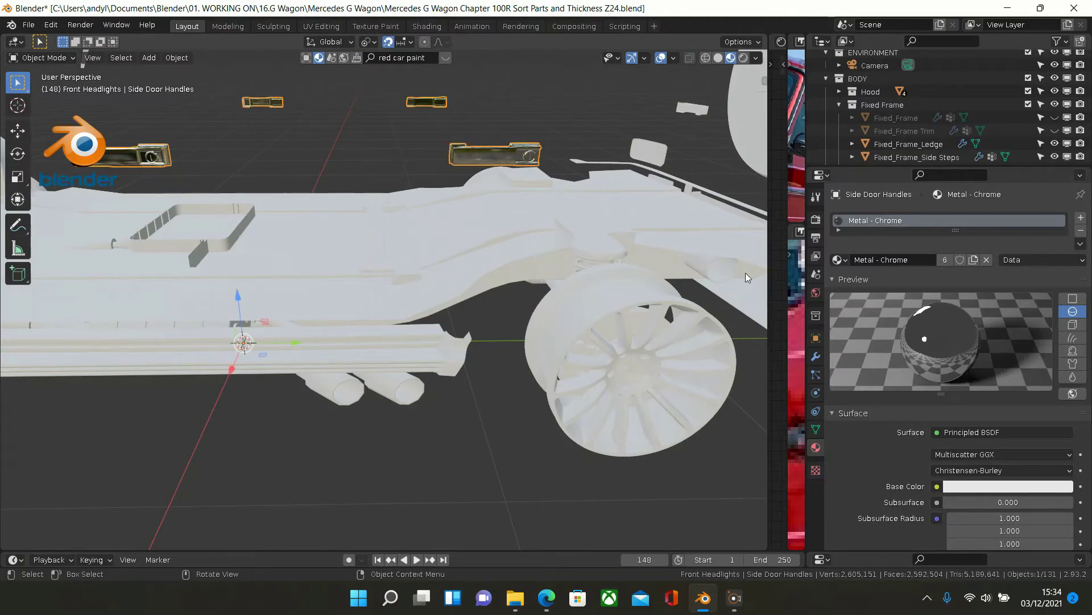
left_click(842, 260)
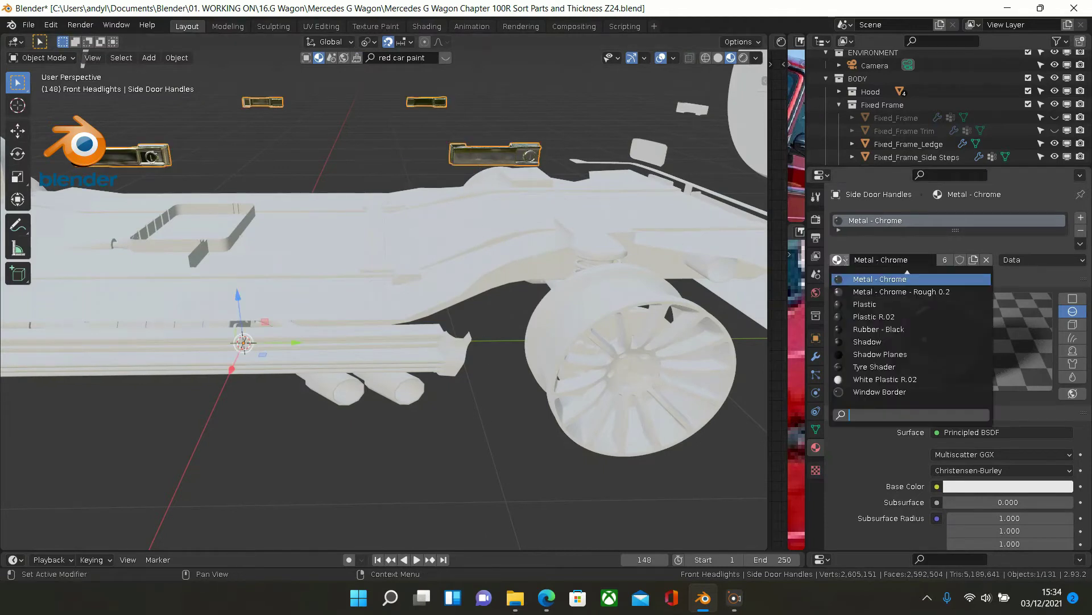
left_click(875, 316)
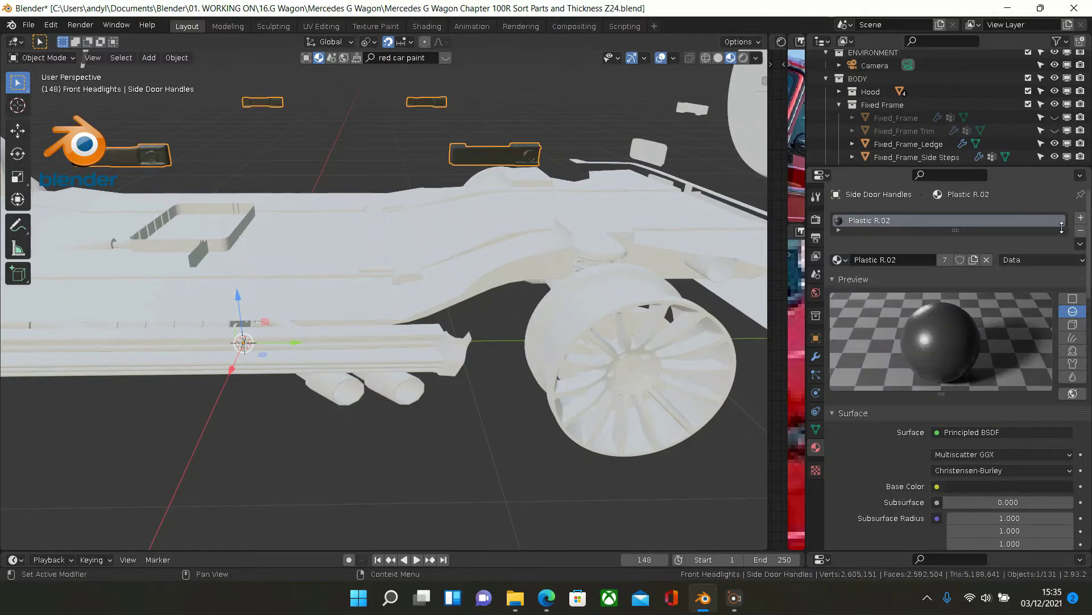
- Add a second material slot to the Side Door Handles and fill it with the existing Metal - Chrome material
left_click(1081, 217)
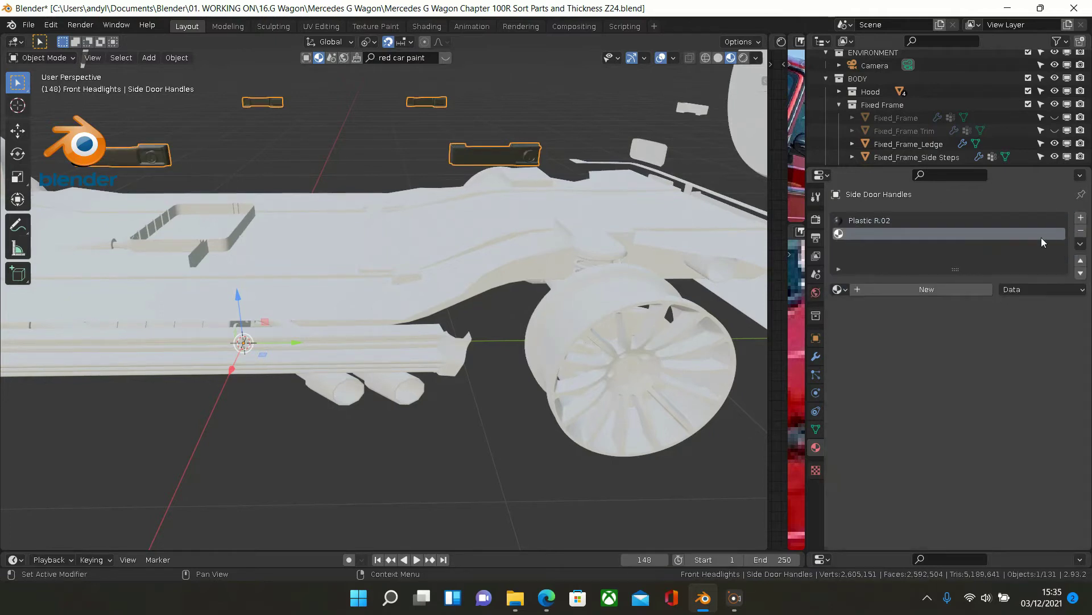
left_click(845, 293)
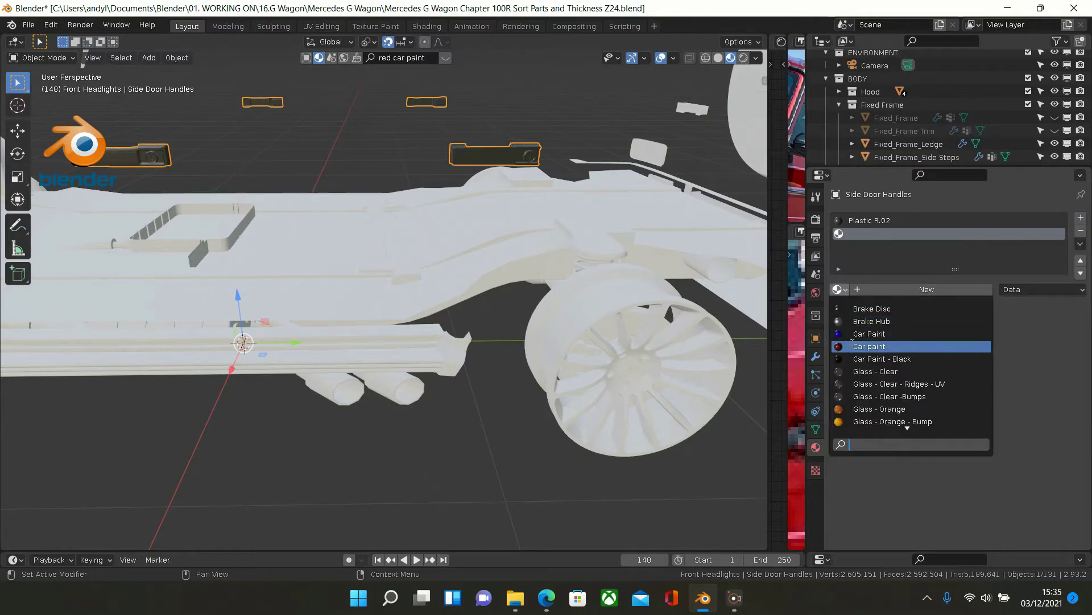
scroll(869, 353, "down", 10)
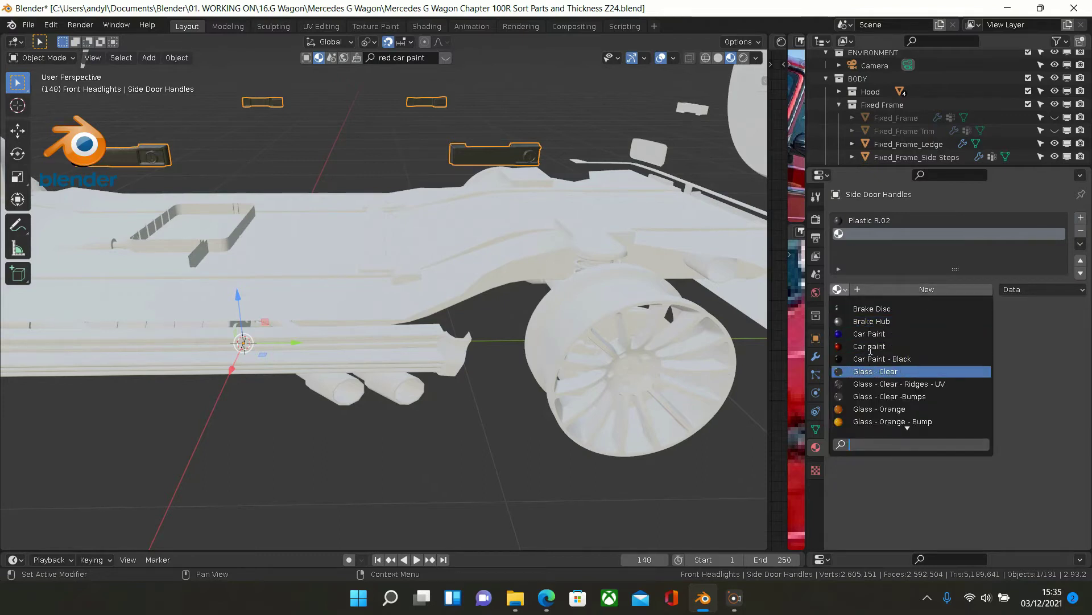
scroll(870, 348, "down", 8)
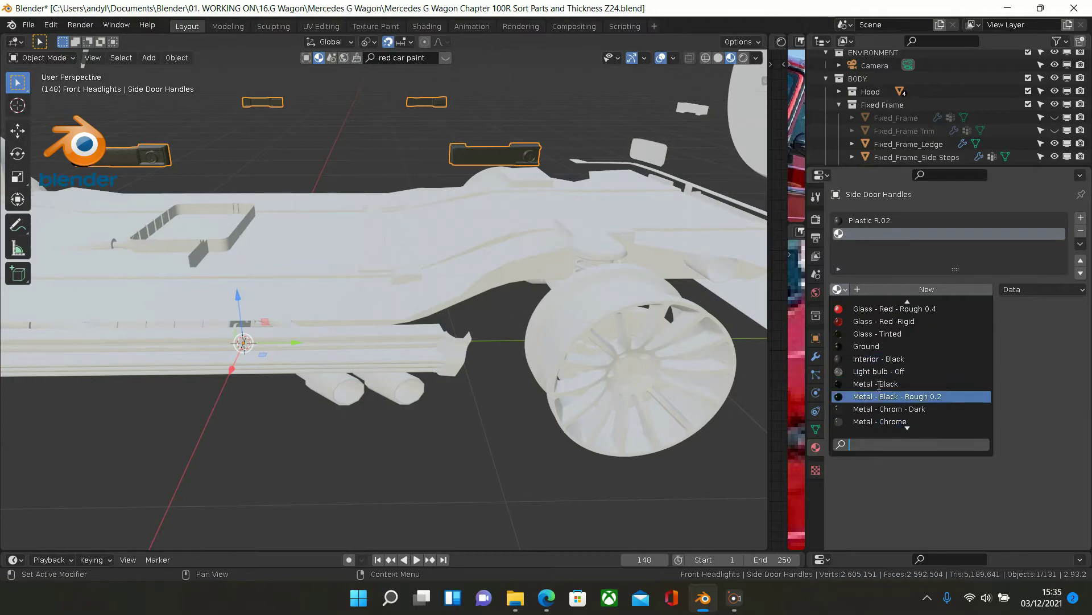
left_click(881, 422)
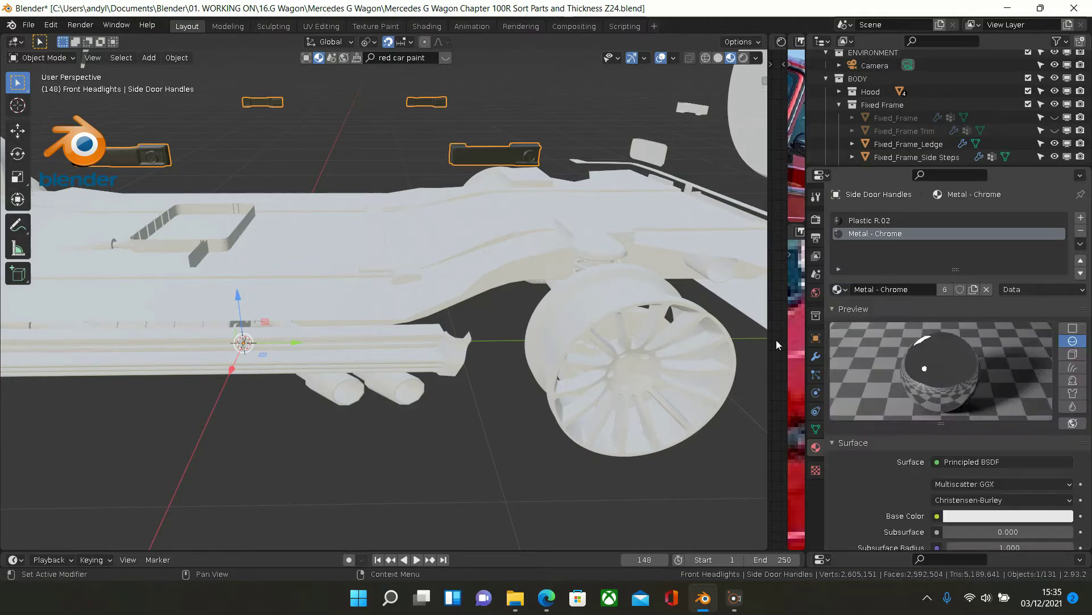
- In Edit Mode, assign the Metal - Chrome slot to the selected round locks and inspect the handle in Object Mode
key("Tab")
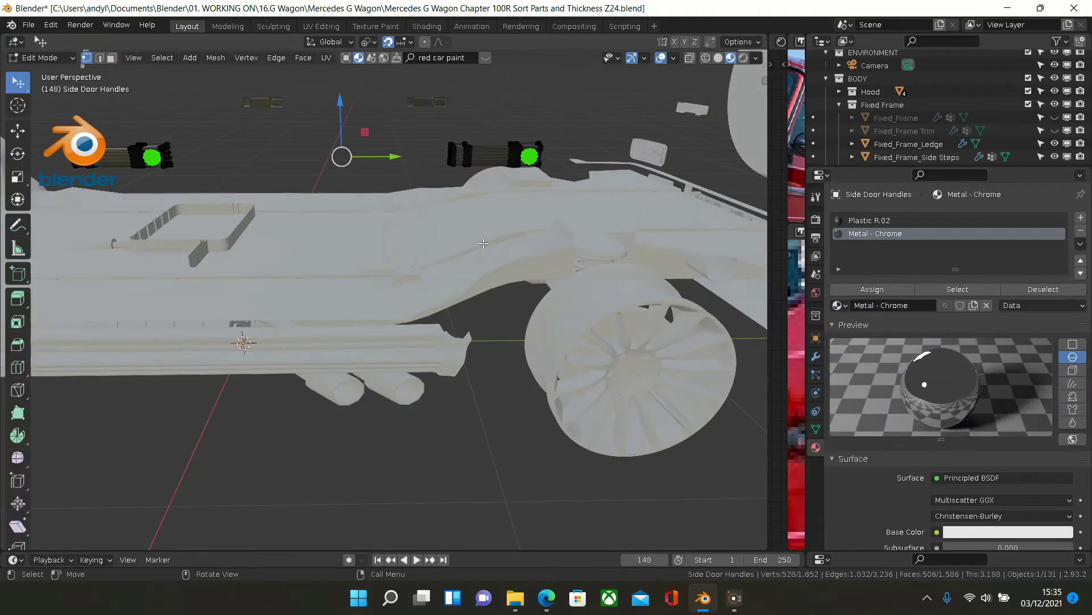
scroll(401, 160, "down", 4)
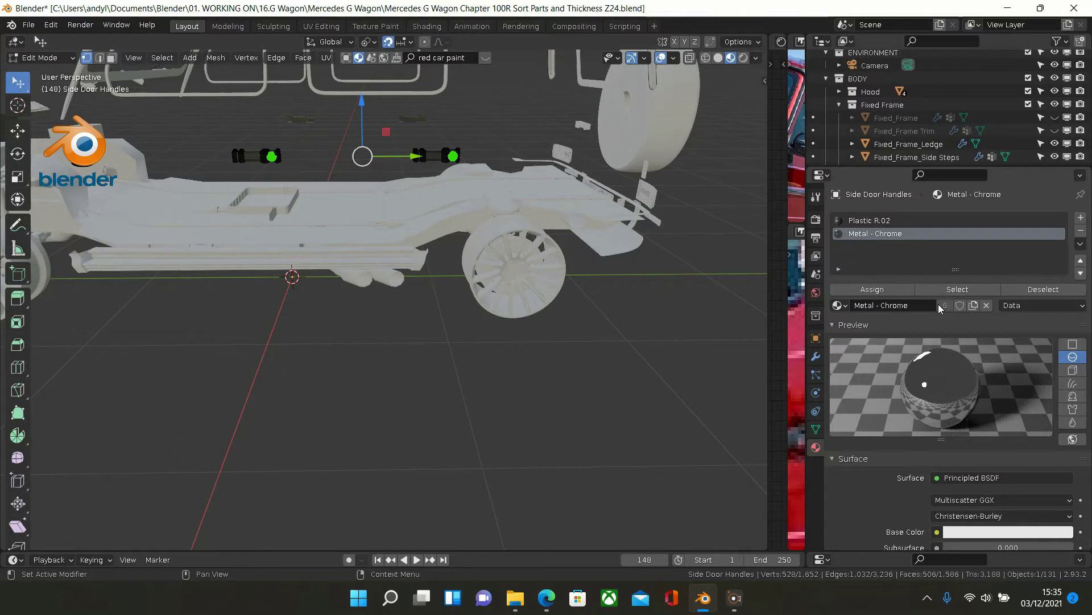
left_click(887, 291)
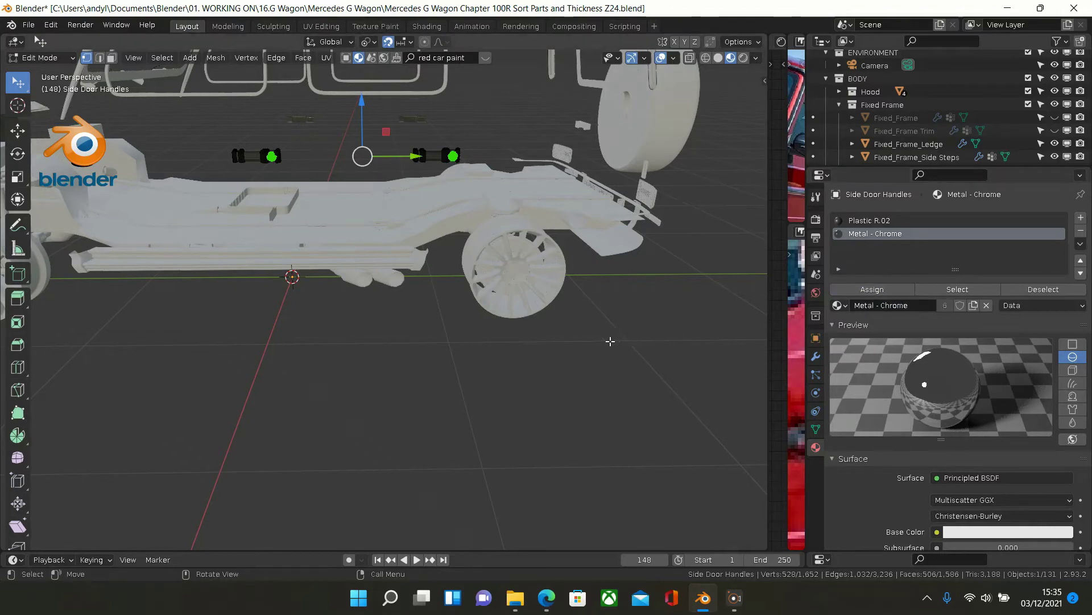
key("Tab")
middle_click_drag(589, 326, 550, 241)
middle_click_drag(470, 189, 417, 235)
scroll(425, 201, "up", 2)
scroll(390, 204, "up", 3)
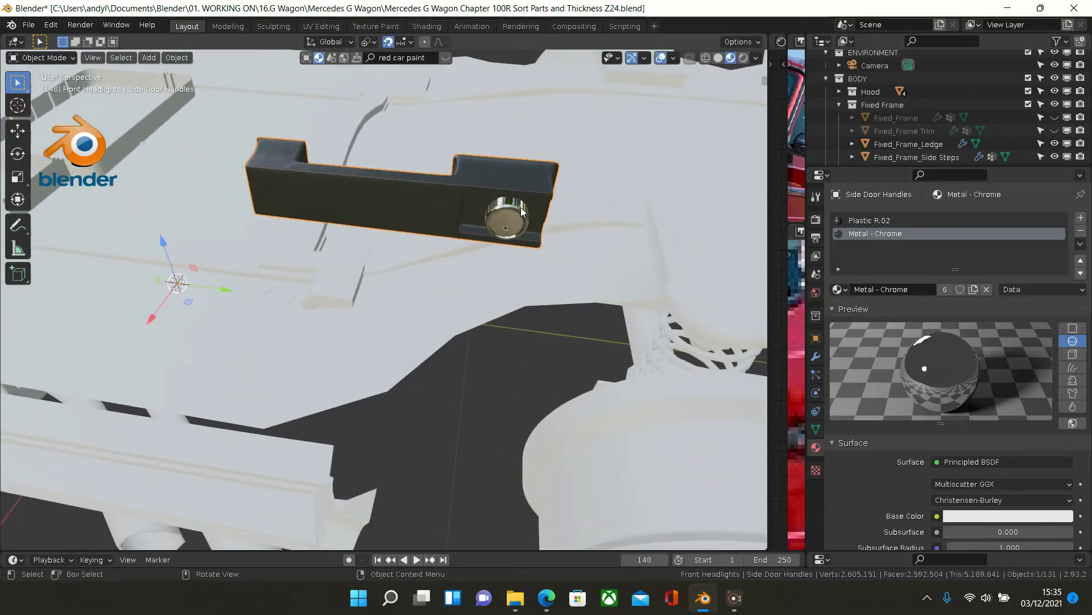
middle_click_drag(612, 244, 685, 300)
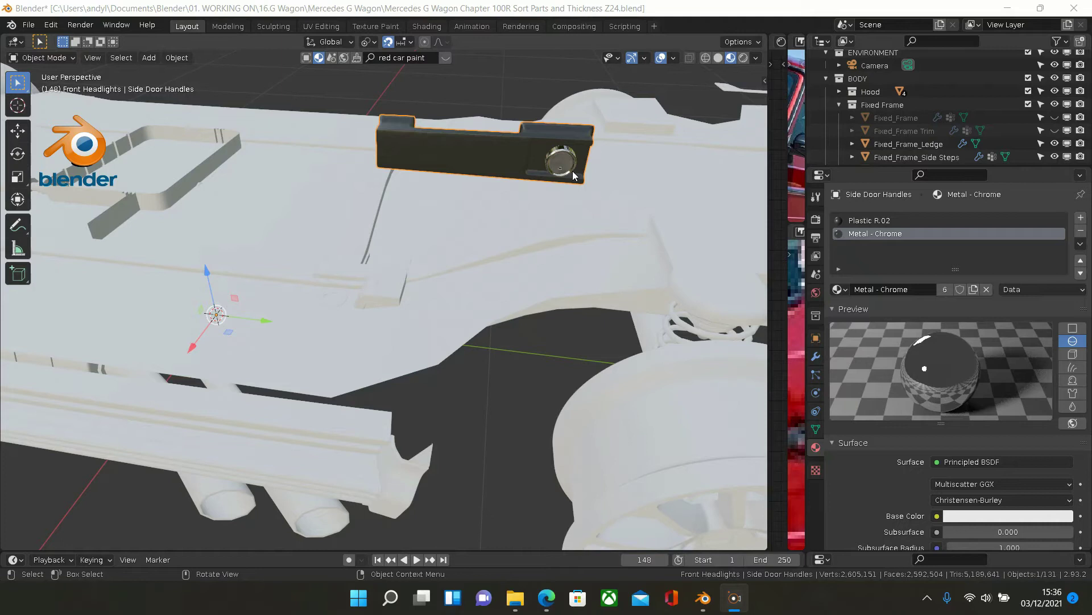
- Duplicate the Metal - Chrome material in the second slot and set the copy's Viewport Display roughness to 0.1
left_click(973, 290)
scroll(938, 323, "down", 1)
scroll(937, 323, "down", 12)
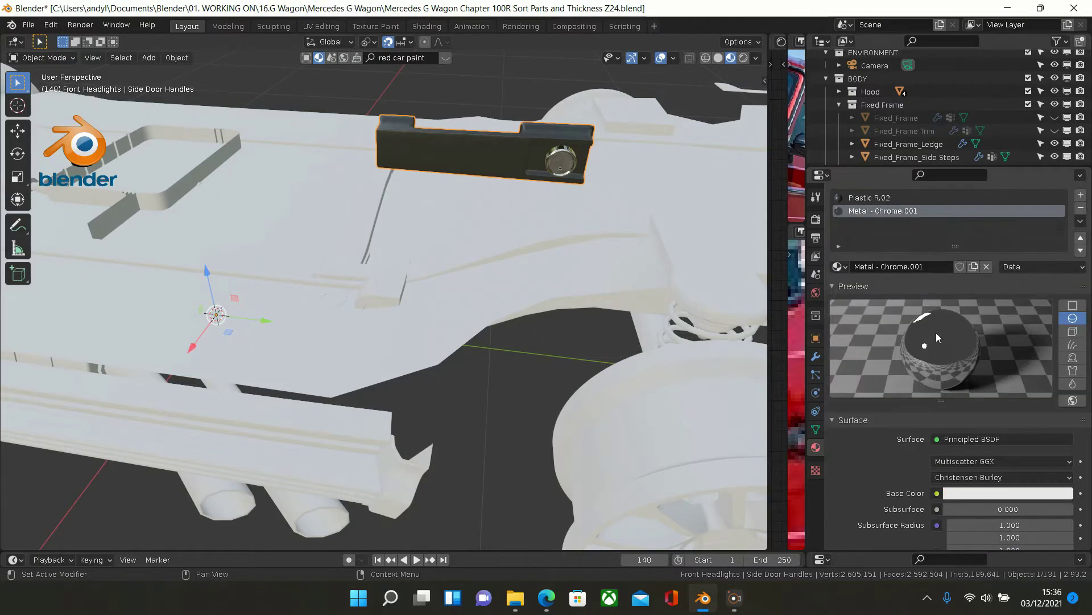
scroll(938, 353, "down", 7)
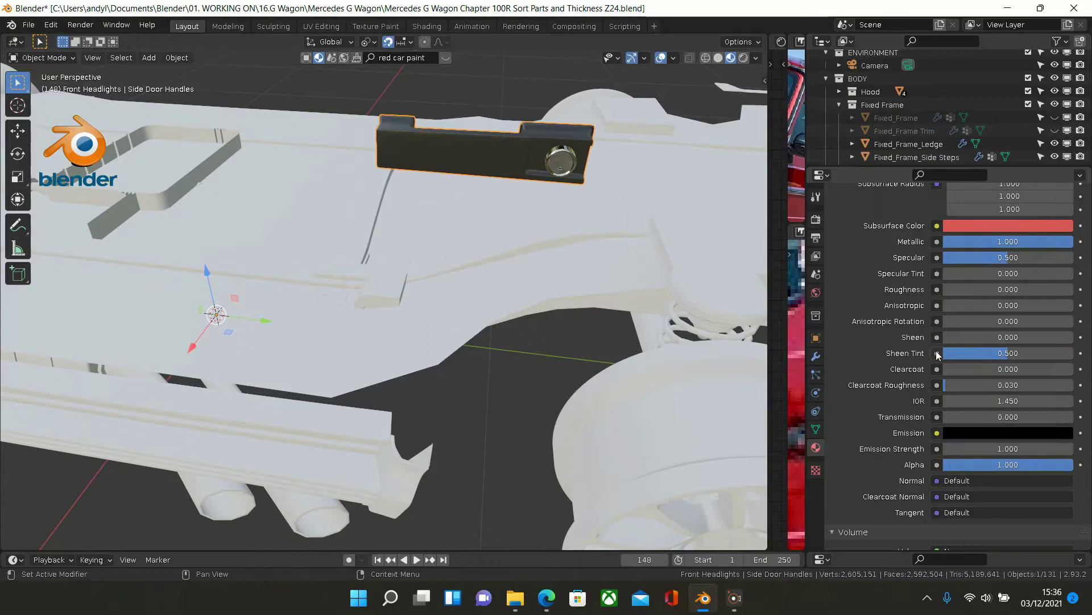
scroll(937, 354, "down", 6)
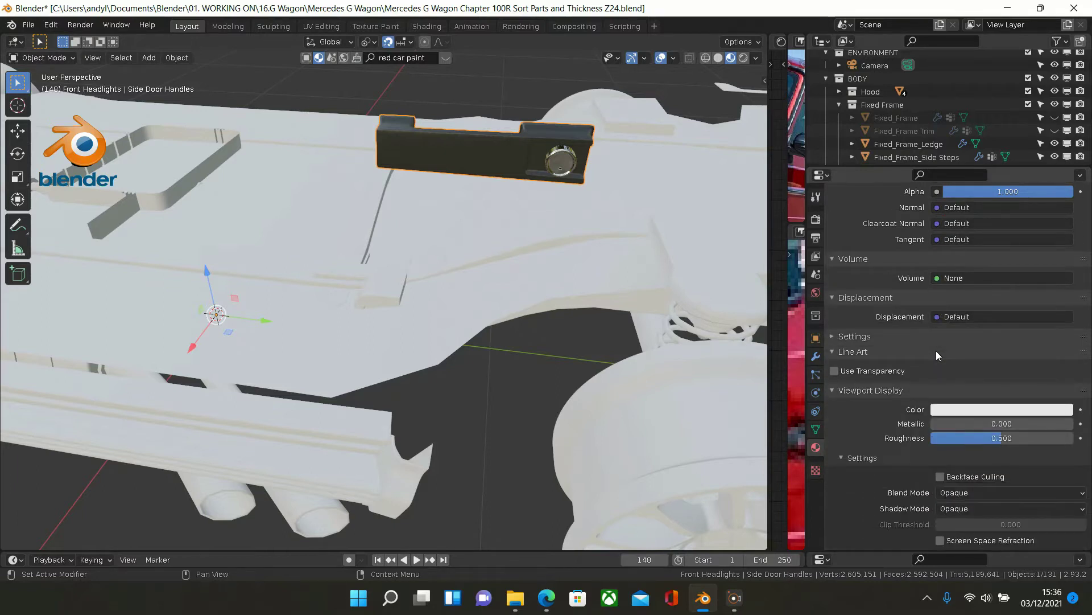
scroll(937, 351, "down", 3)
double_click(1004, 415)
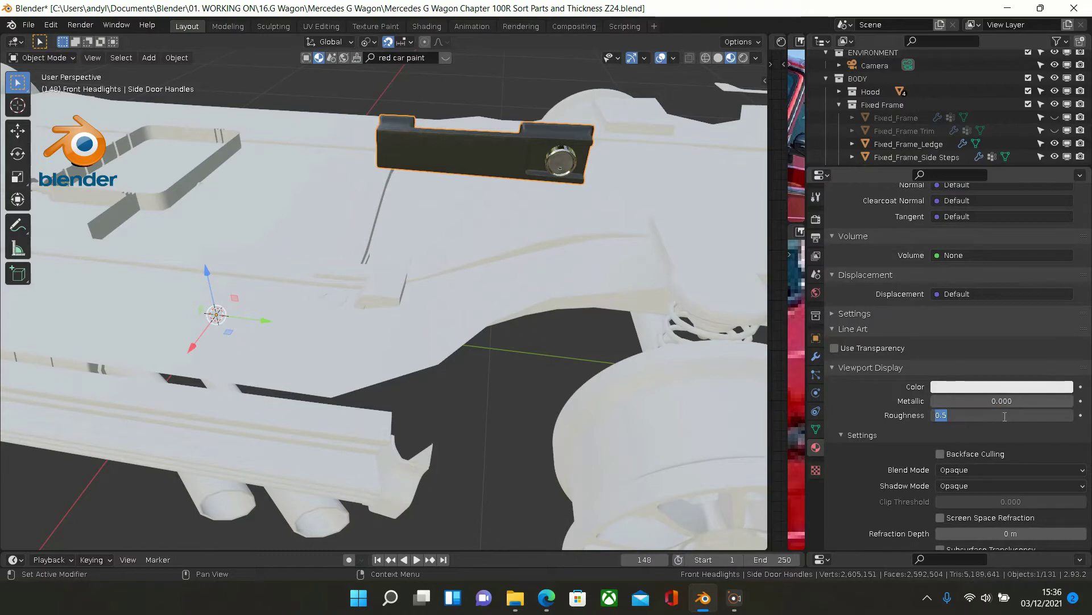
type("0.1")
key("Return")
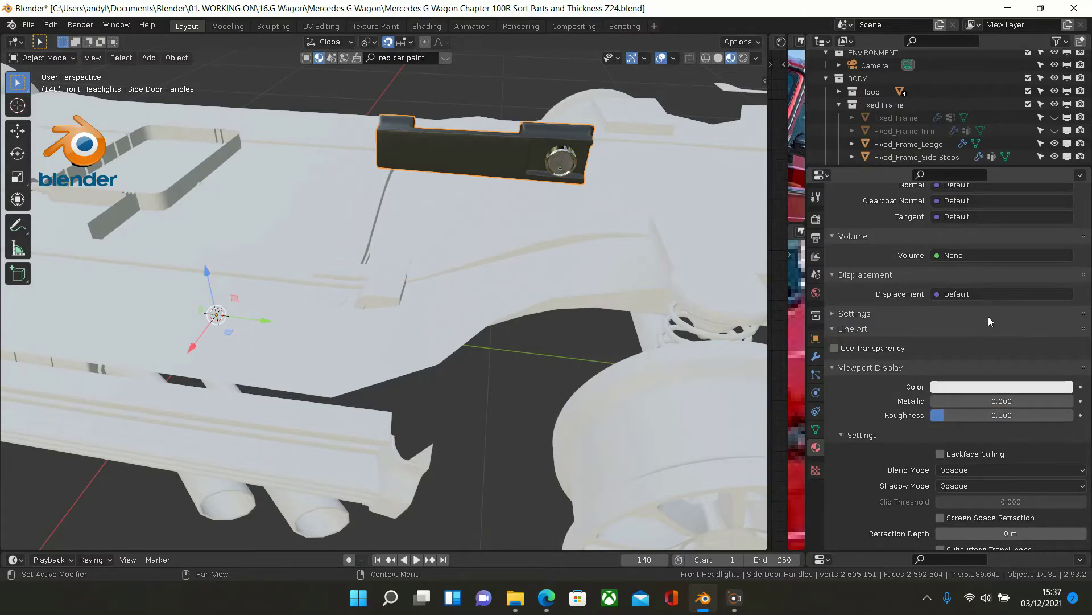
- Rename the duplicated chrome material in the second slot as Metal - Chrome.R.1
scroll(981, 314, "up", 9)
scroll(980, 309, "up", 20)
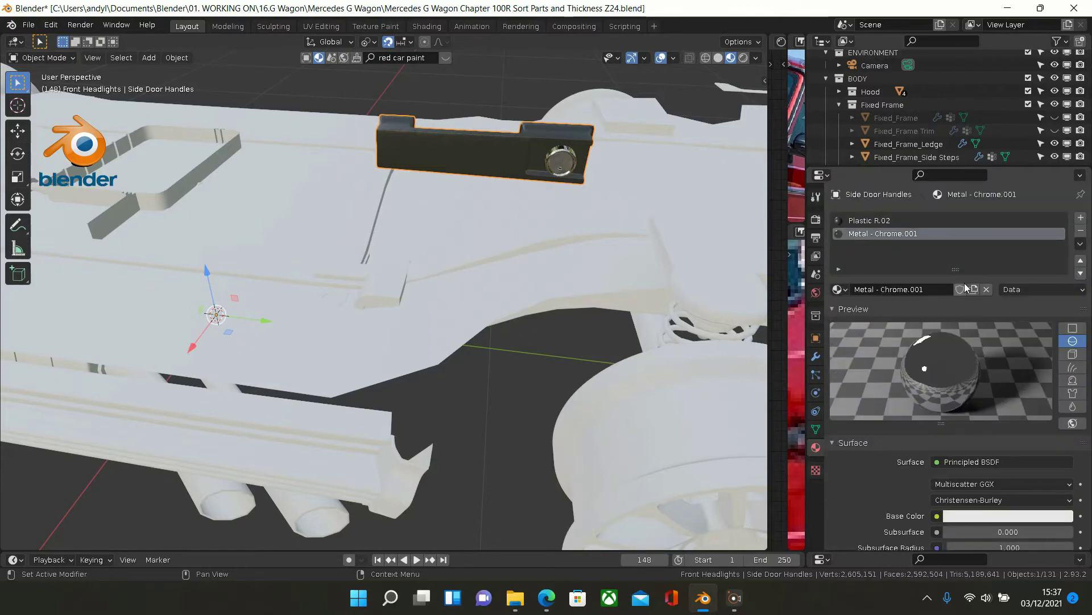
double_click(922, 234)
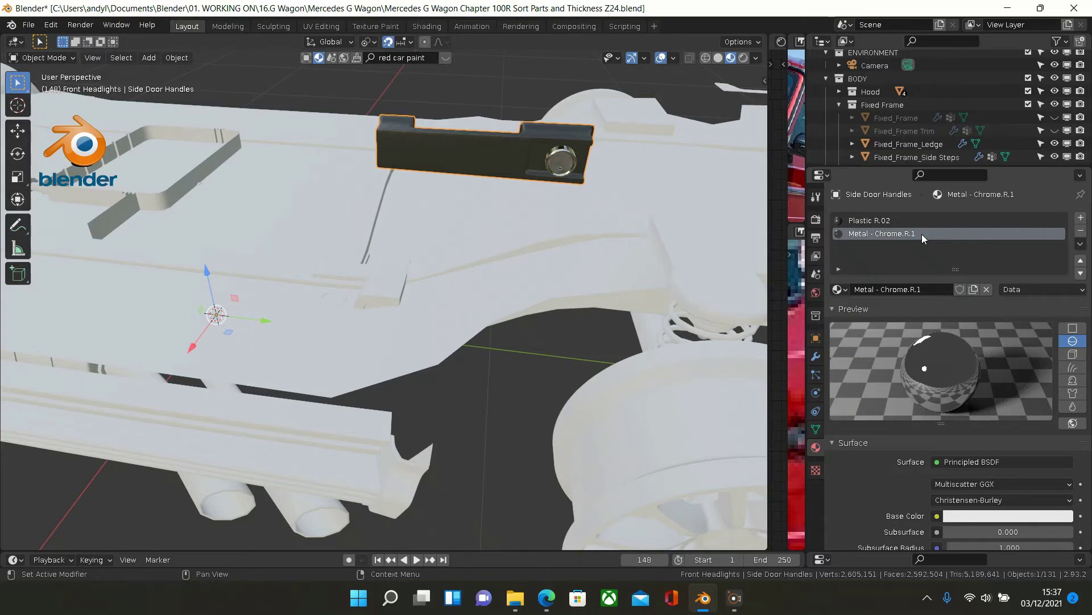
- Try to move the selected round locks along the global X axis in Edit Mode, and return to Object Mode
scroll(537, 162, "up", 5)
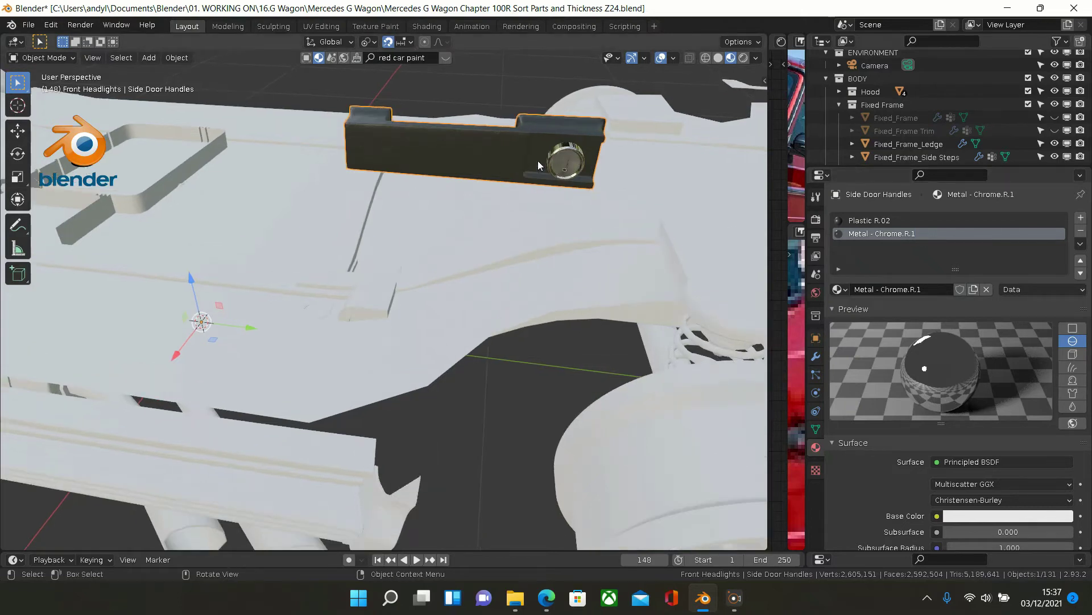
scroll(544, 185, "up", 4)
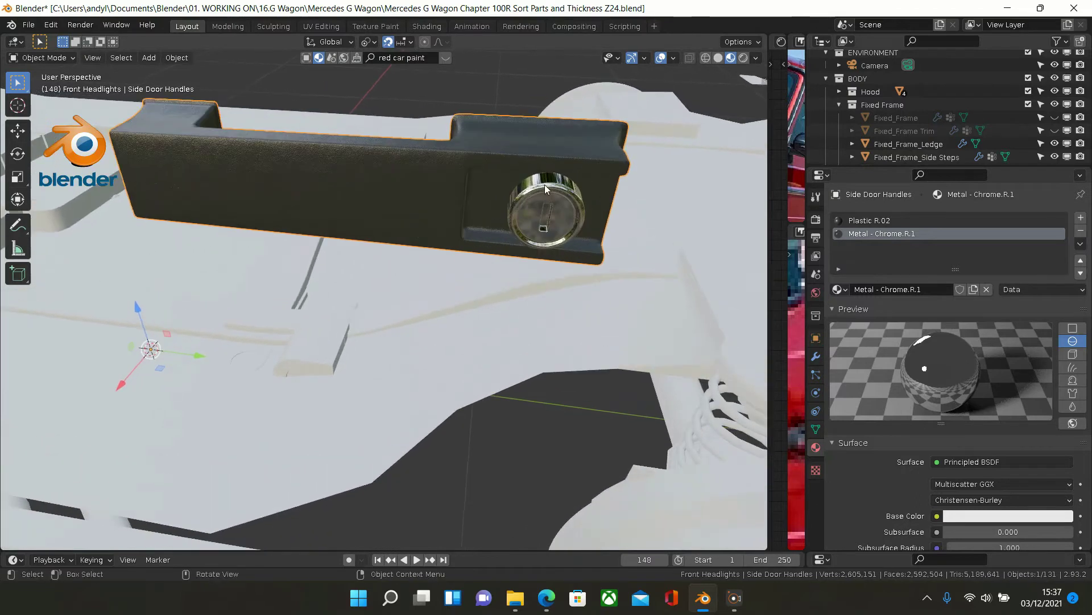
mouse_move(545, 186)
middle_mouse_down()
mouse_move(512, 187)
mouse_move(449, 156)
mouse_move(406, 158)
mouse_move(438, 152)
mouse_move(374, 152)
mouse_move(627, 153)
mouse_move(562, 162)
mouse_move(552, 183)
middle_mouse_up()
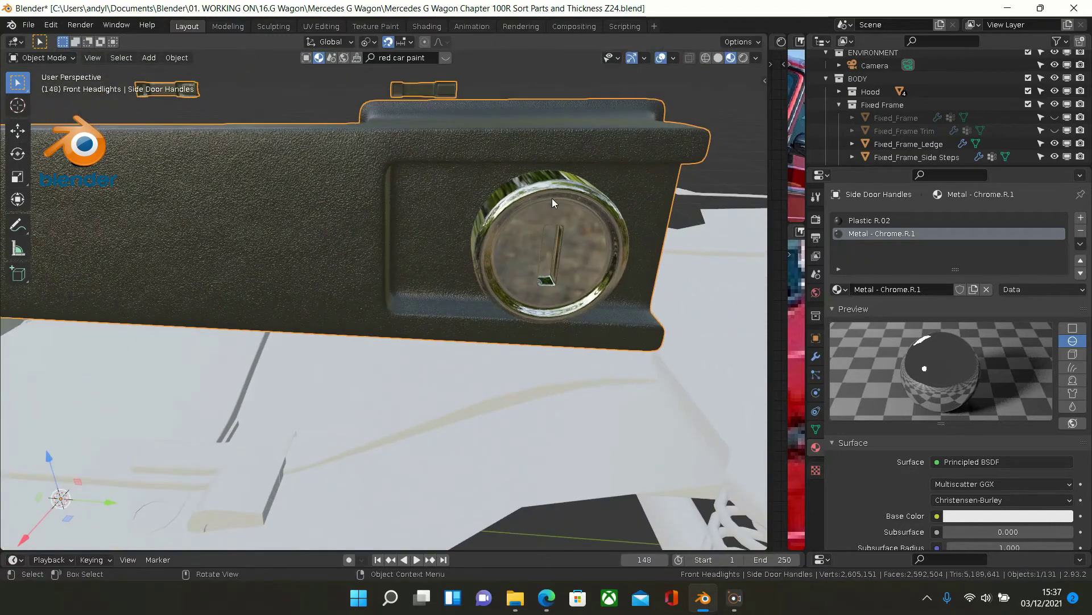
key("Tab")
middle_click_drag(552, 193, 412, 183)
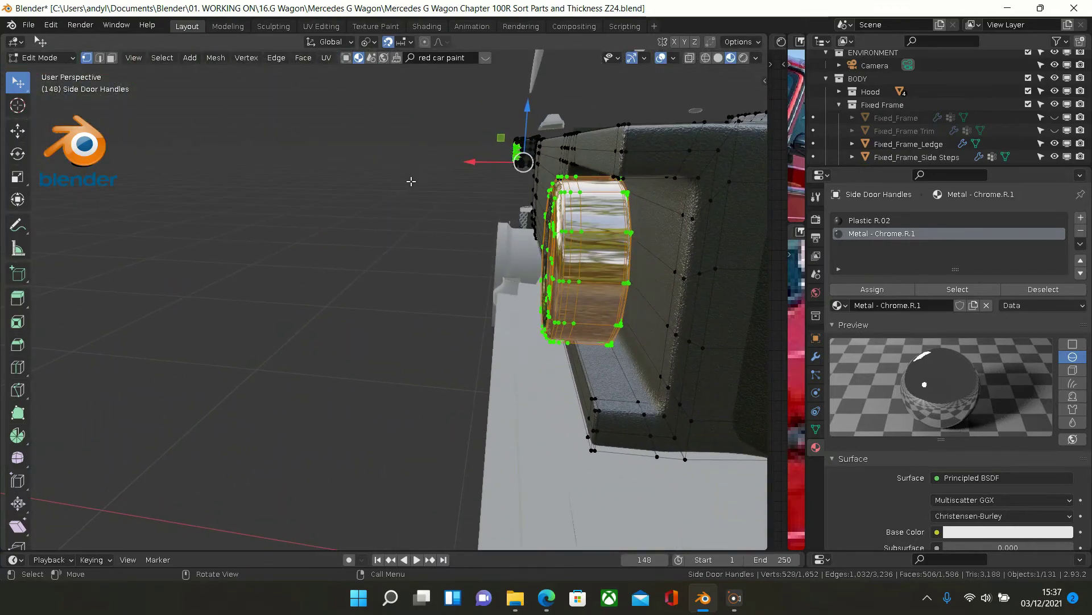
middle_click_drag(506, 177, 481, 180)
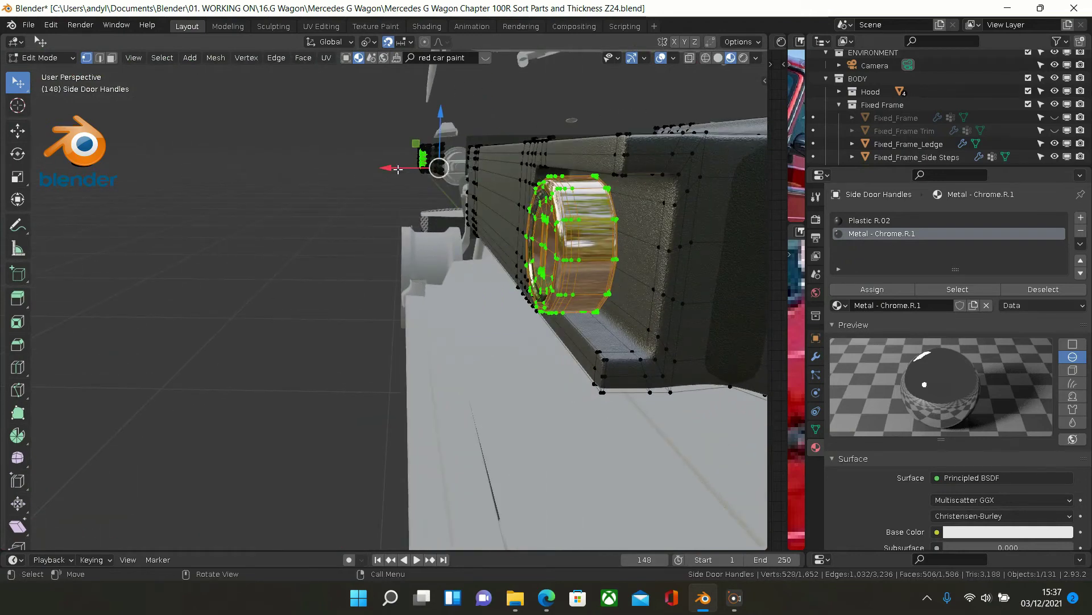
left_click_drag(398, 169, 409, 169)
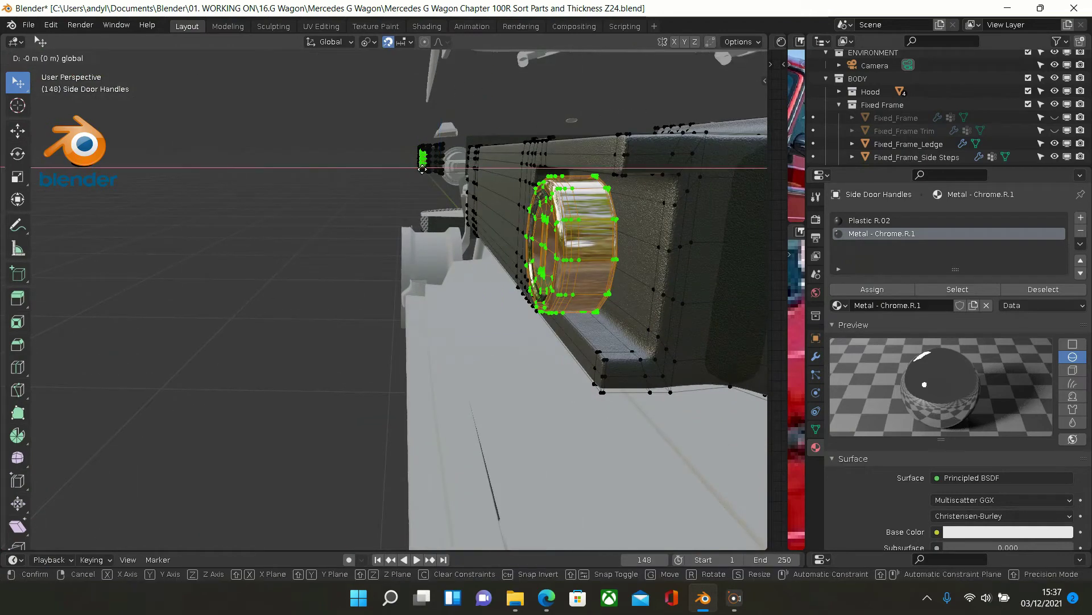
middle_click_drag(417, 175, 408, 203)
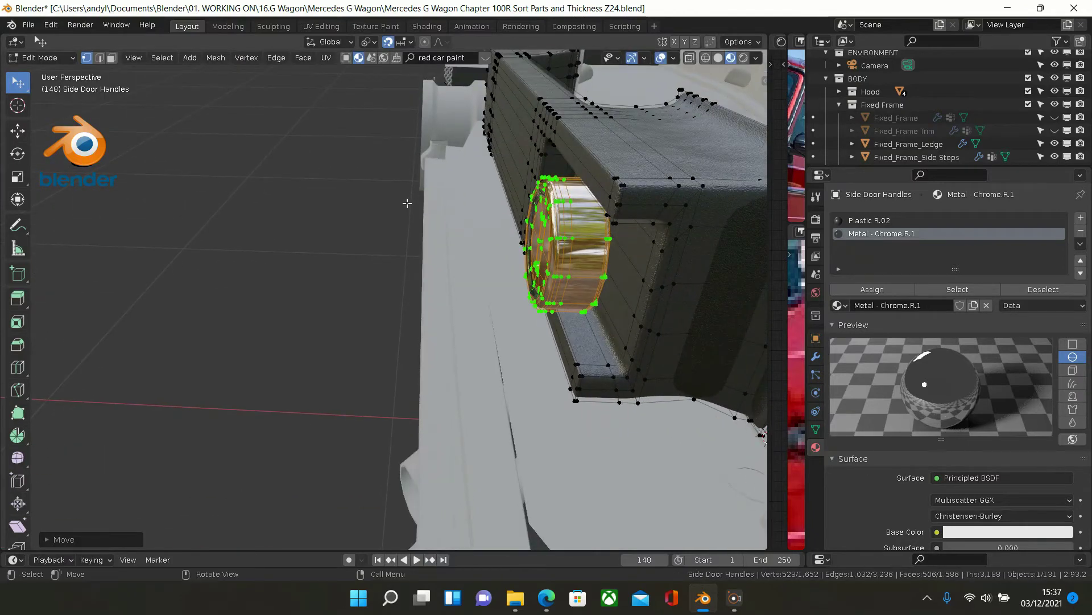
key("ctrl+z")
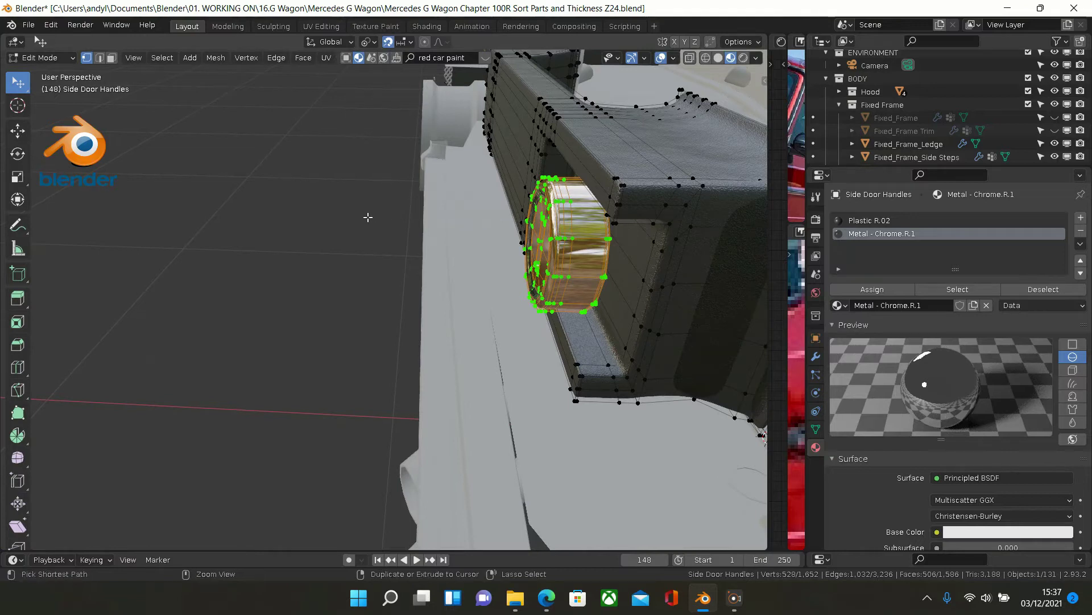
key("Tab")
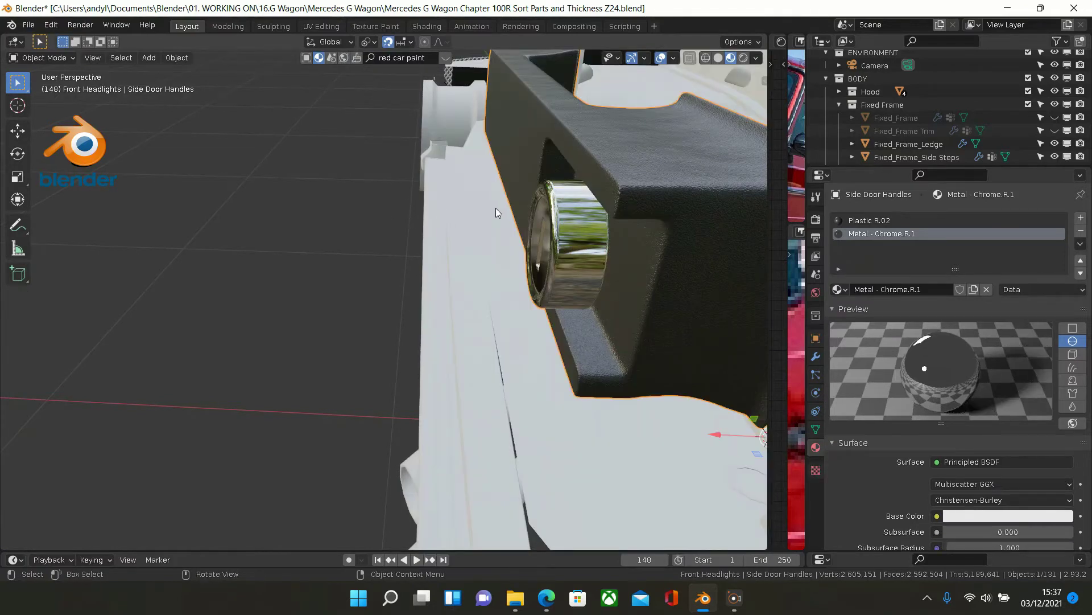
- Reopen the Side Door Handles in Edit Mode with the round lock geometry in close view
mouse_move(597, 207)
middle_mouse_down()
mouse_move(609, 203)
mouse_move(600, 210)
middle_mouse_up()
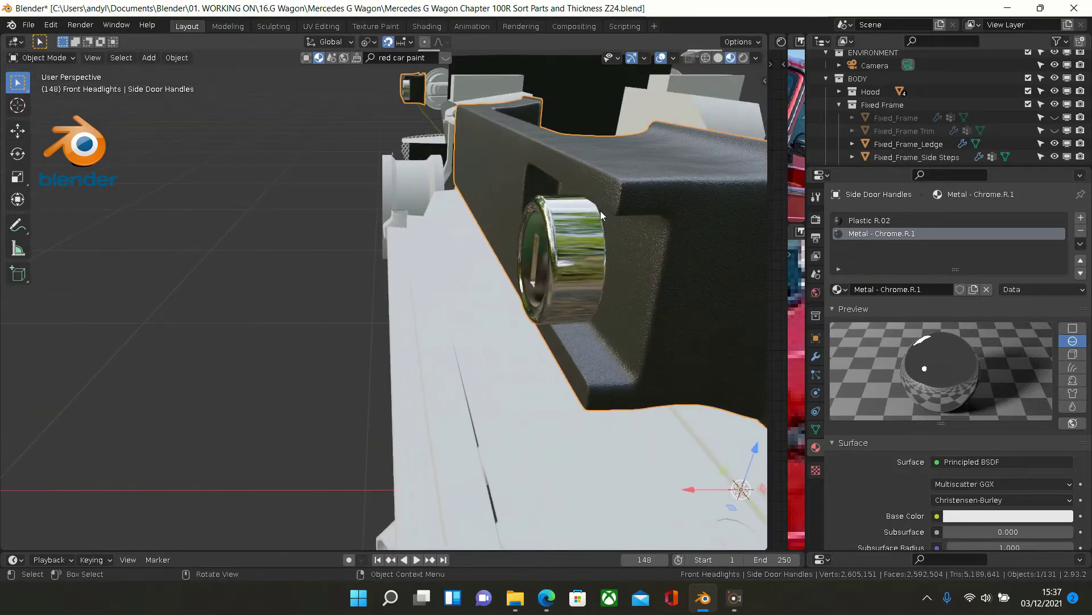
left_click(565, 244)
left_click(565, 254)
key("Tab")
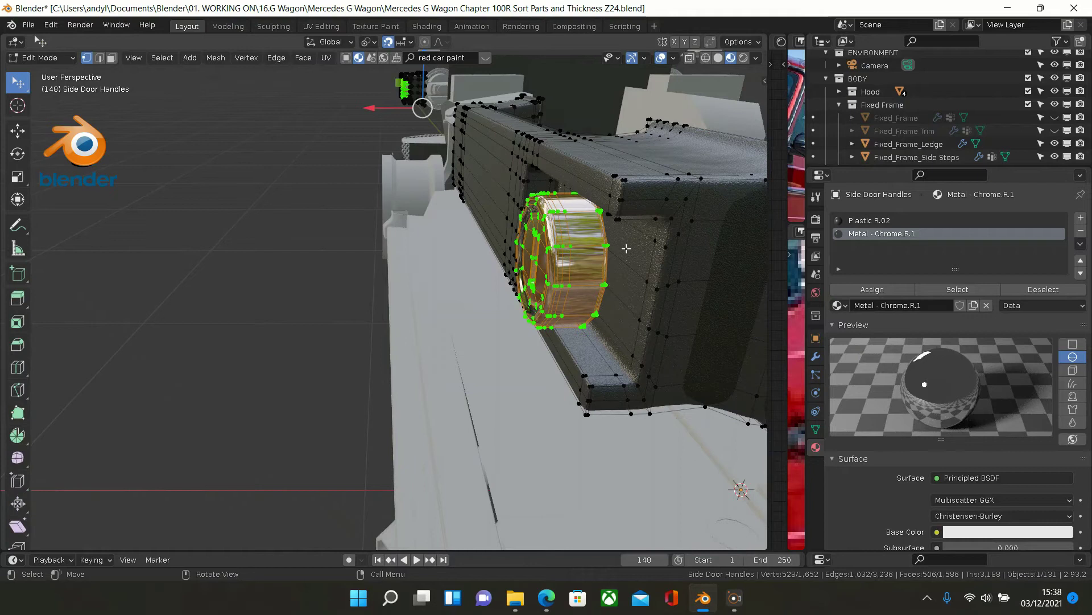
- Select only the linked geometry of the chrome lock cylinder on the near door handle and move it along X toward the recess
middle_click_drag(515, 238, 562, 215)
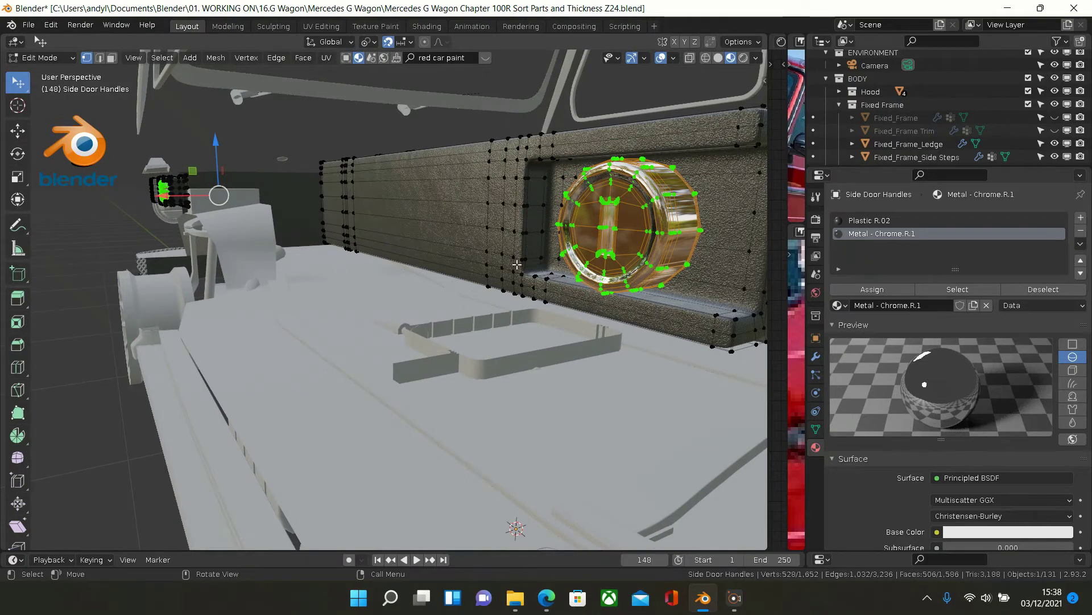
key("alt+a")
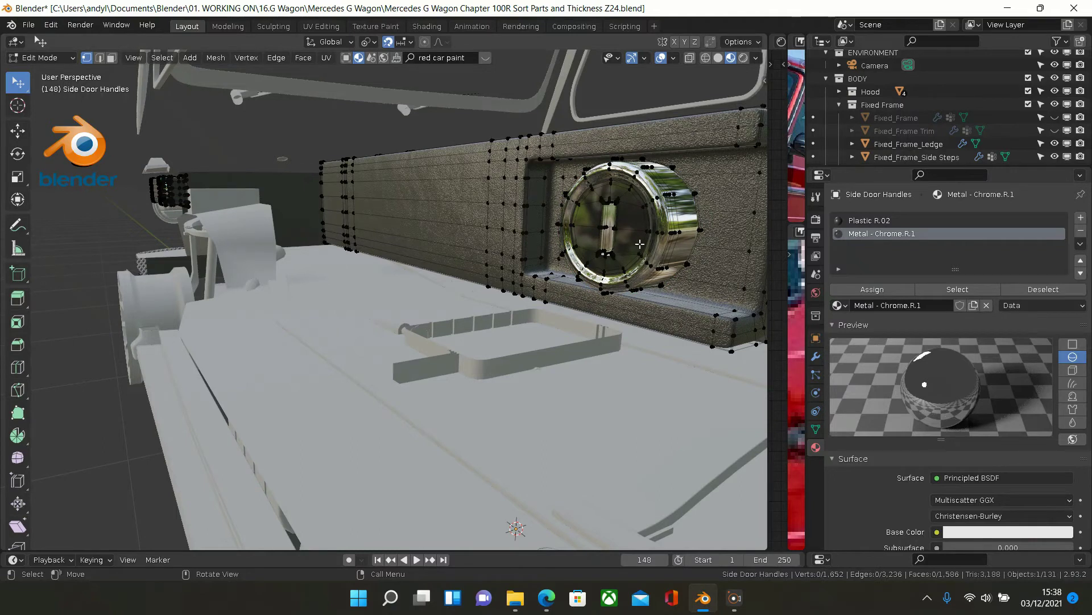
key("l")
middle_click_drag(640, 243, 569, 241)
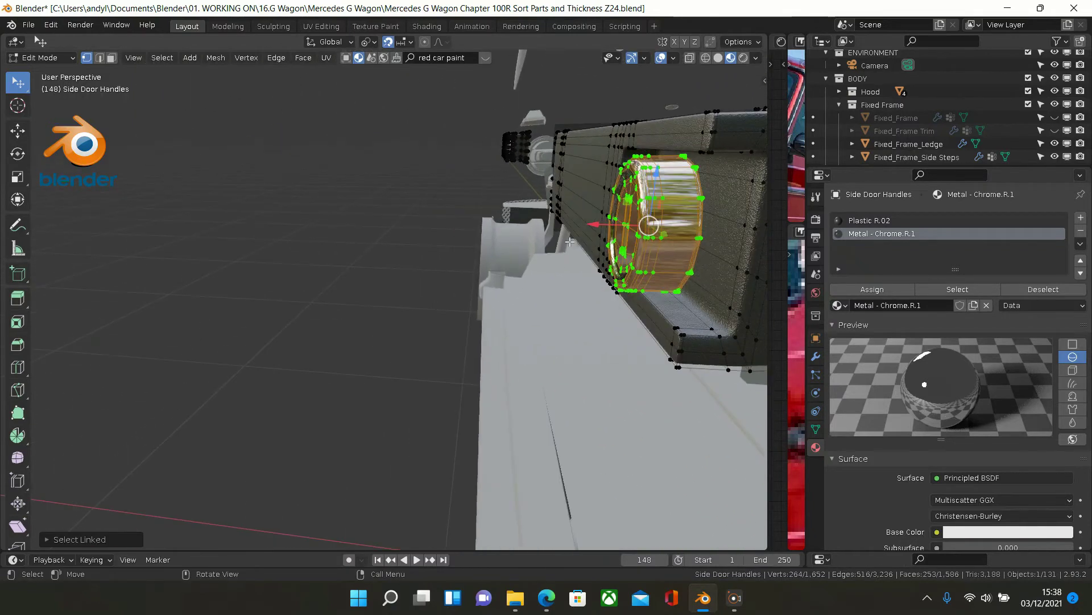
left_click_drag(589, 225, 617, 223)
middle_click_drag(653, 219, 609, 221)
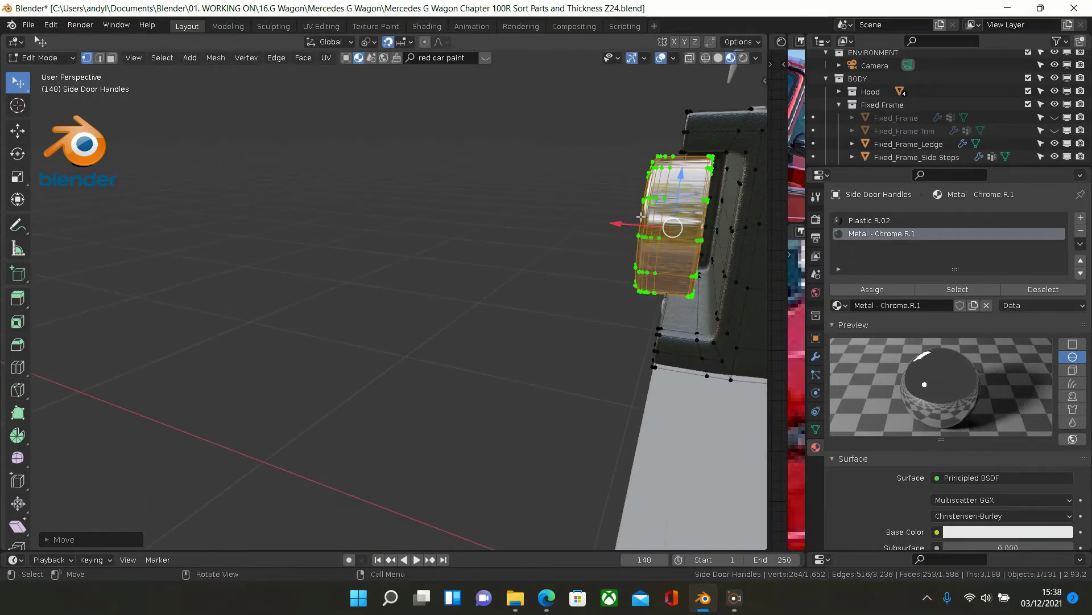
- Try to move the selected lock cylinder farther along X into the handle recess
left_click(816, 357)
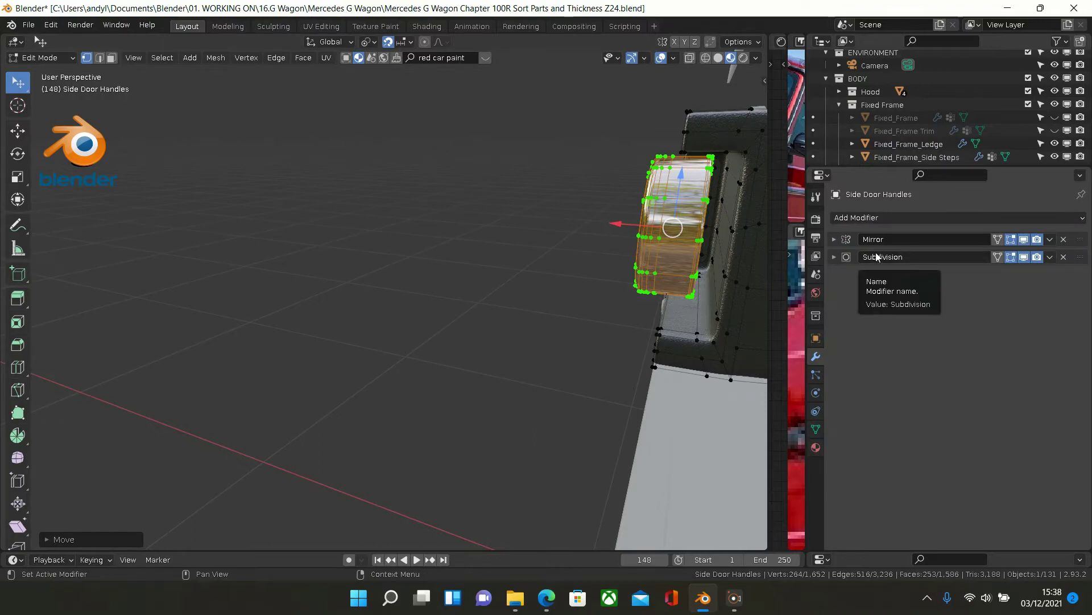
middle_click_drag(767, 238, 193, 218)
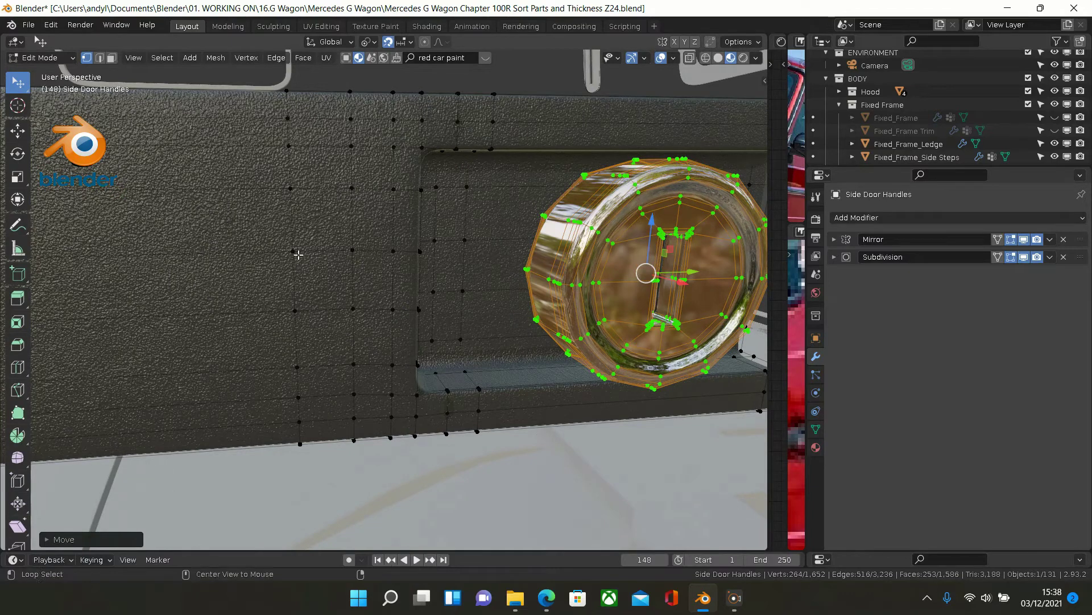
middle_click_drag(299, 254, 290, 277)
scroll(231, 275, "down", 5)
scroll(290, 277, "up", 4)
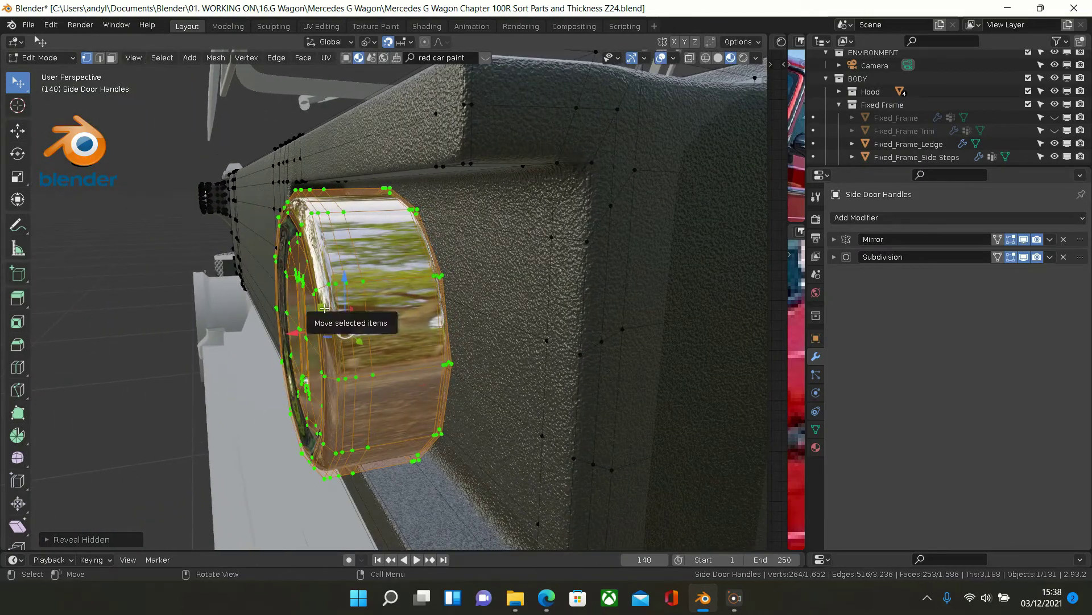
middle_click_drag(340, 295, 320, 328)
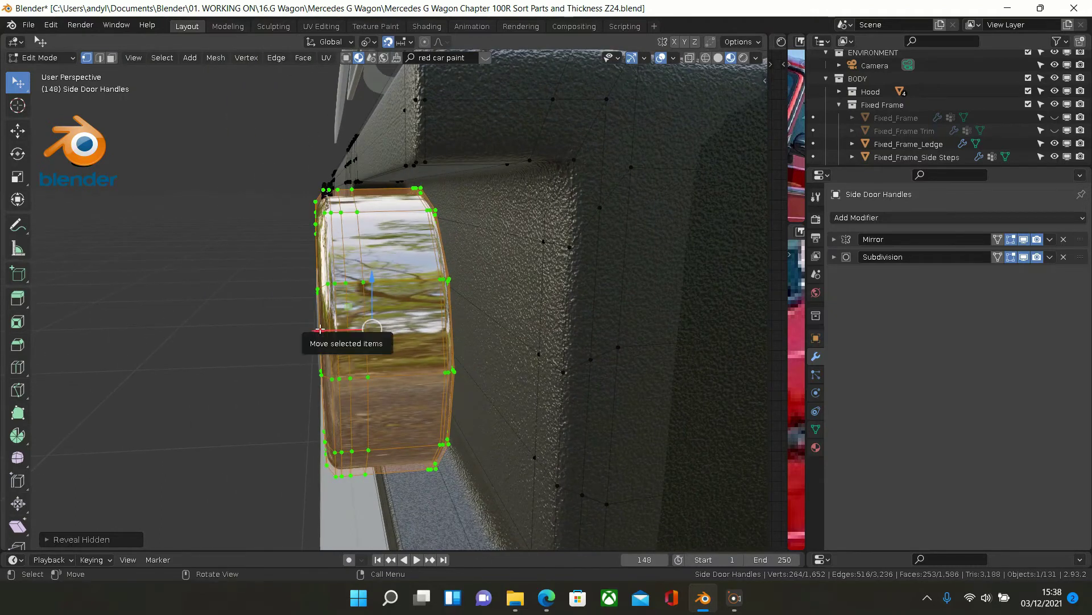
left_click_drag(322, 329, 390, 328)
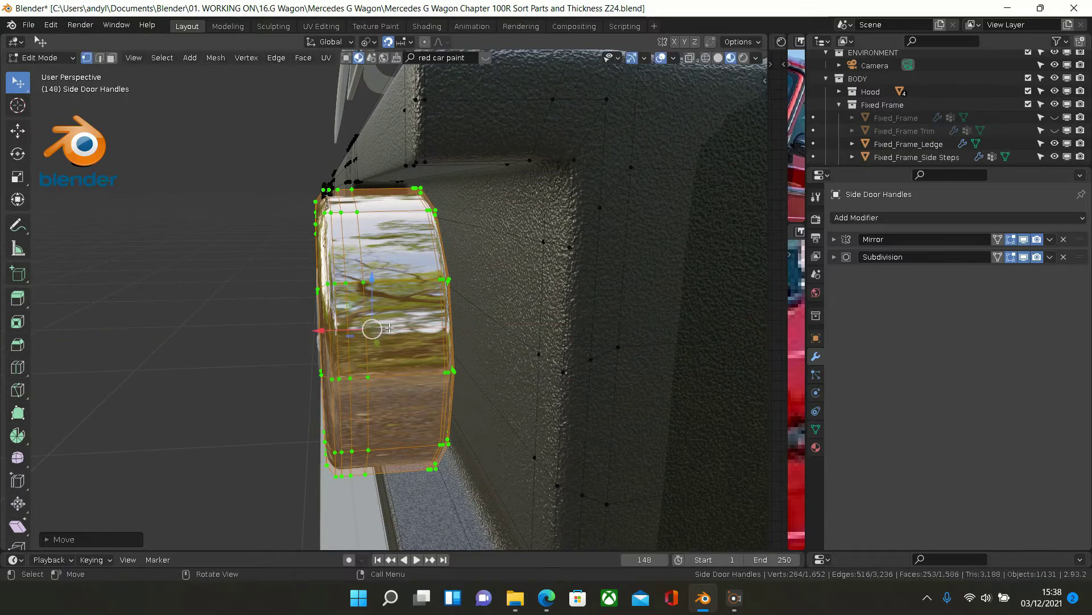
middle_click_drag(362, 325, 438, 323)
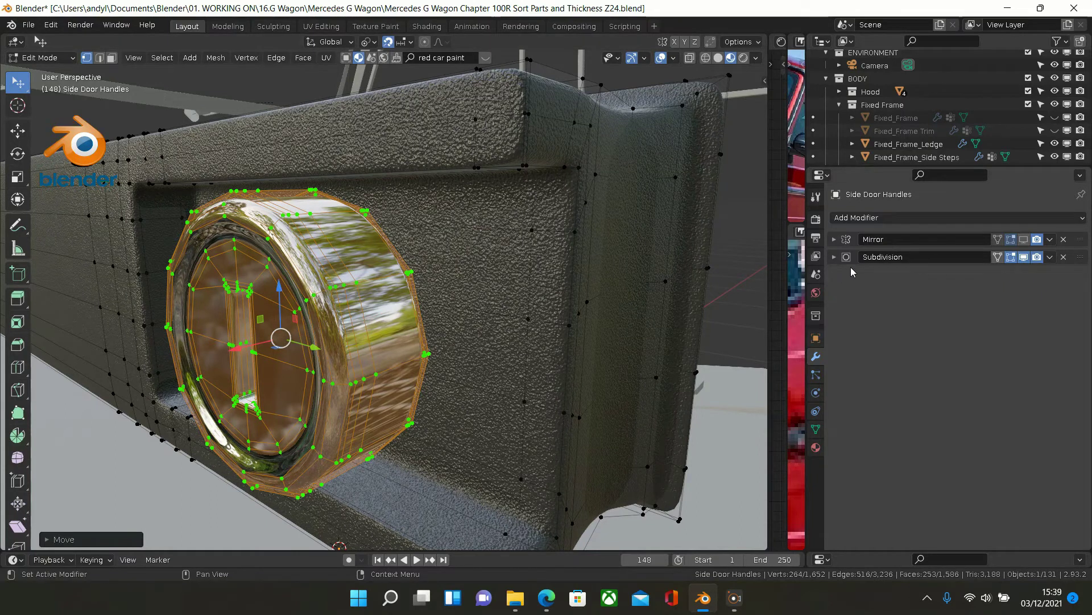
- Select the edge loops around the lock cylinder's back rim, move them along X toward the recess wall, and turn off snapping
scroll(433, 319, "down", 5)
mouse_move(433, 319)
middle_mouse_down()
mouse_move(472, 312)
mouse_move(411, 253)
mouse_move(535, 289)
mouse_move(423, 290)
mouse_move(429, 316)
middle_mouse_up()
scroll(429, 317, "up", 2)
scroll(403, 319, "up", 4)
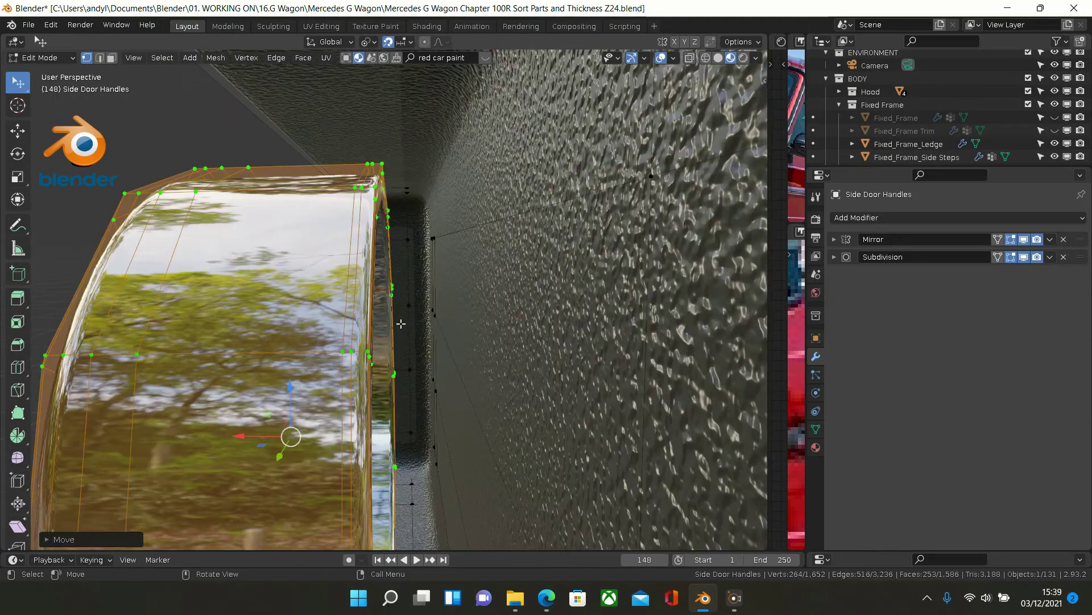
middle_click_drag(374, 338, 338, 241)
mouse_move(334, 153)
middle_mouse_down()
mouse_move(330, 187)
mouse_move(329, 134)
middle_mouse_up()
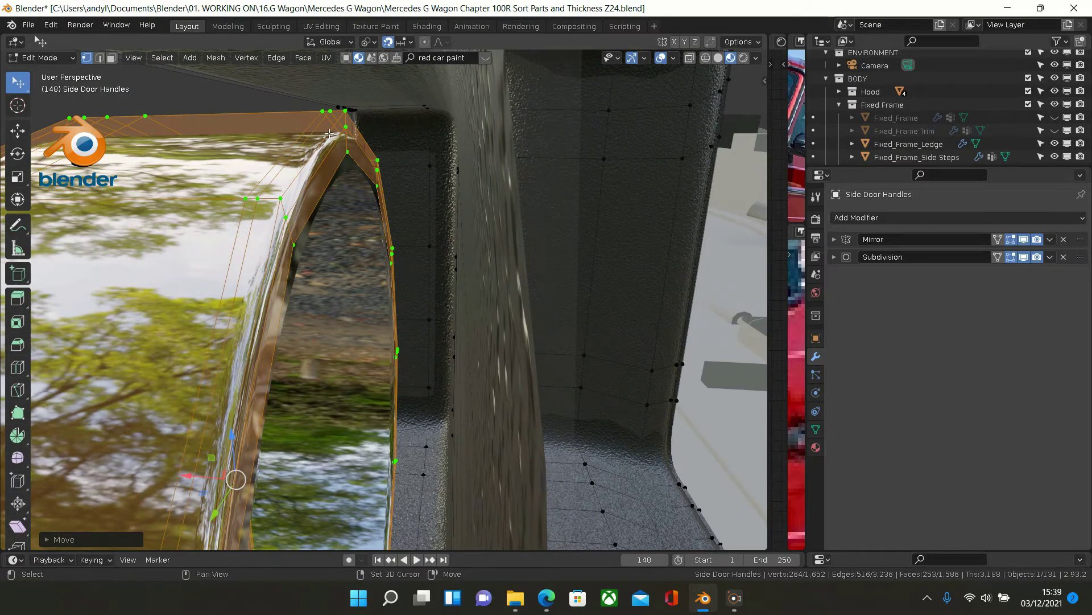
left_click(328, 134, "alt")
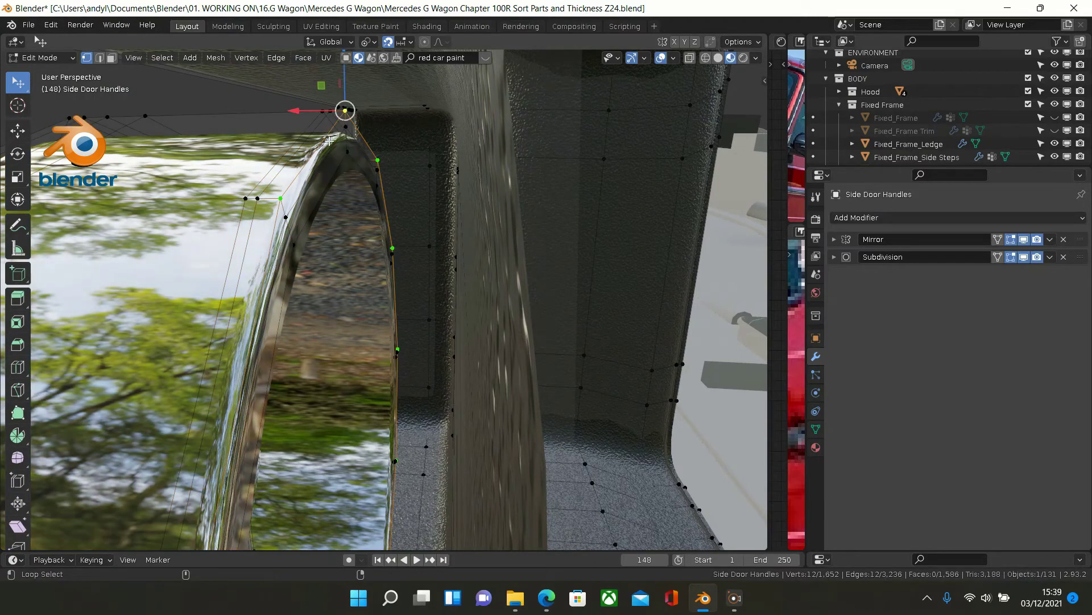
left_click(331, 146, "alt+shift")
left_click(331, 160, "alt+shift")
left_click(333, 163, "alt+shift")
left_click(334, 145, "alt+shift")
scroll(346, 158, "up", 4)
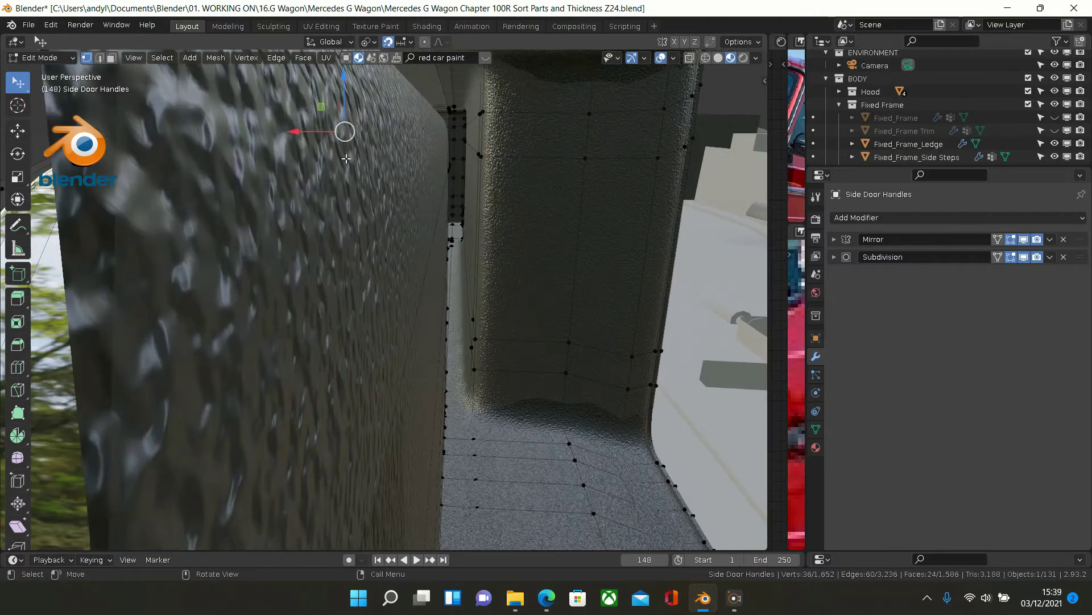
middle_click_drag(311, 162, 196, 162)
left_click_drag(114, 129, 144, 127)
middle_click_drag(143, 127, 205, 152)
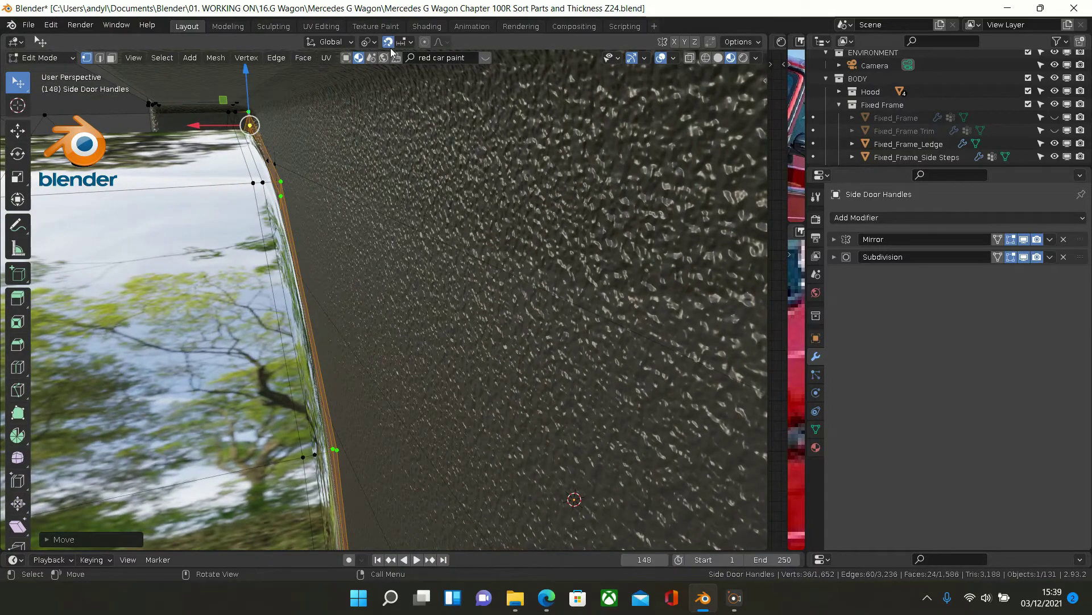
scroll(278, 122, "down", 5)
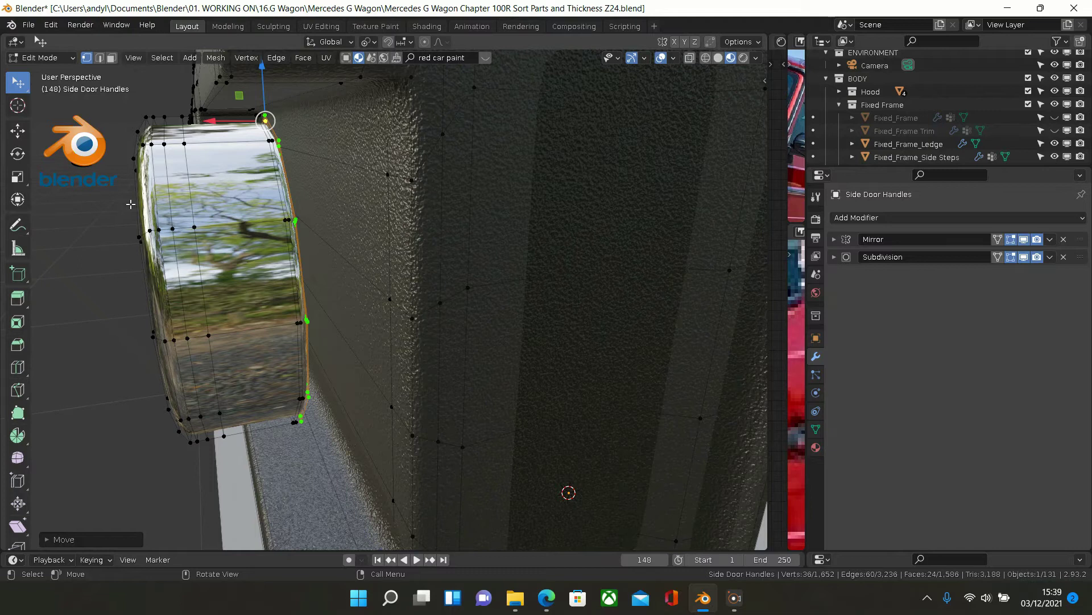
- Select the whole linked lock cylinder and shift it along global X into the recess in two small moves, the second about -0.002 m
left_click(130, 203)
key("l")
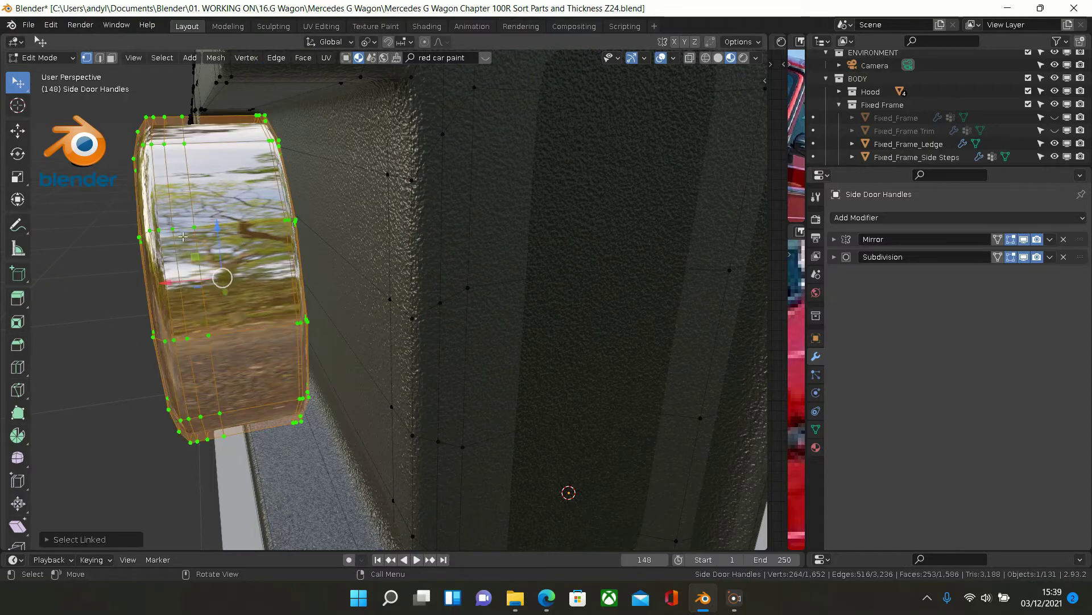
key("g")
key("x")
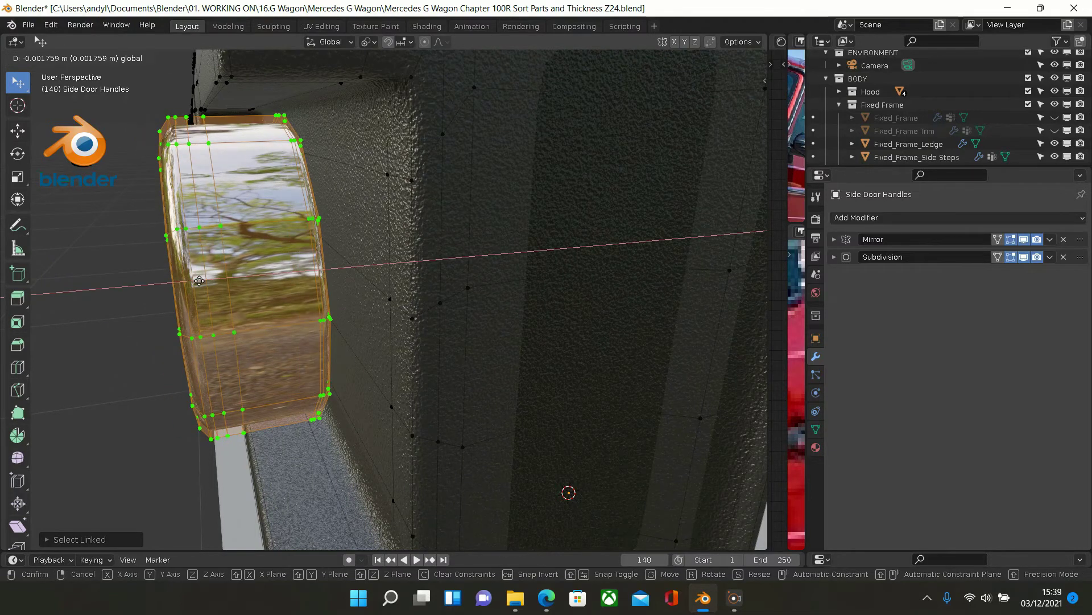
left_click(193, 281)
middle_click_drag(193, 281, 167, 274)
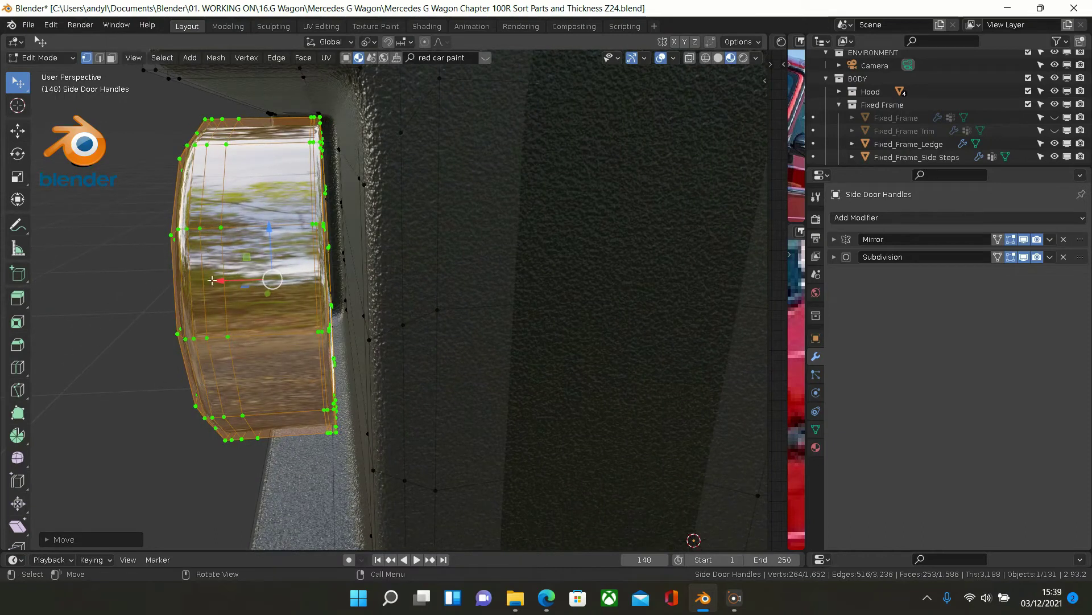
key("g")
key("x")
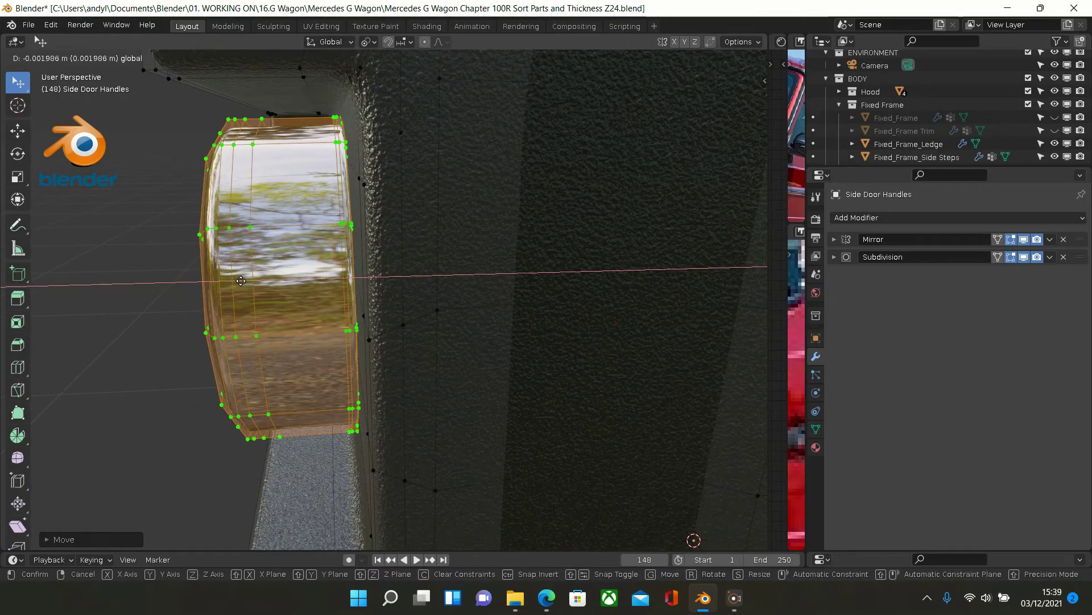
left_click(242, 281)
- Clear the selection and examine how the lock cylinder sits in the door handle's recess from several angles
middle_click_drag(241, 281, 285, 251)
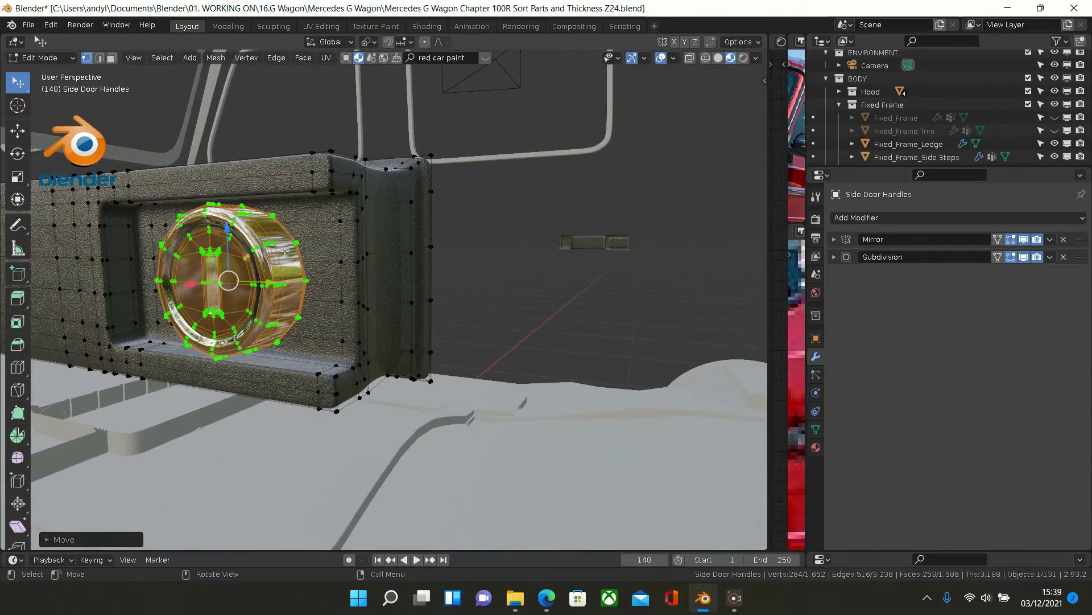
middle_click_drag(186, 252, 323, 261)
left_click(529, 209)
scroll(329, 220, "down", 5)
scroll(423, 225, "up", 5)
scroll(323, 260, "up", 2)
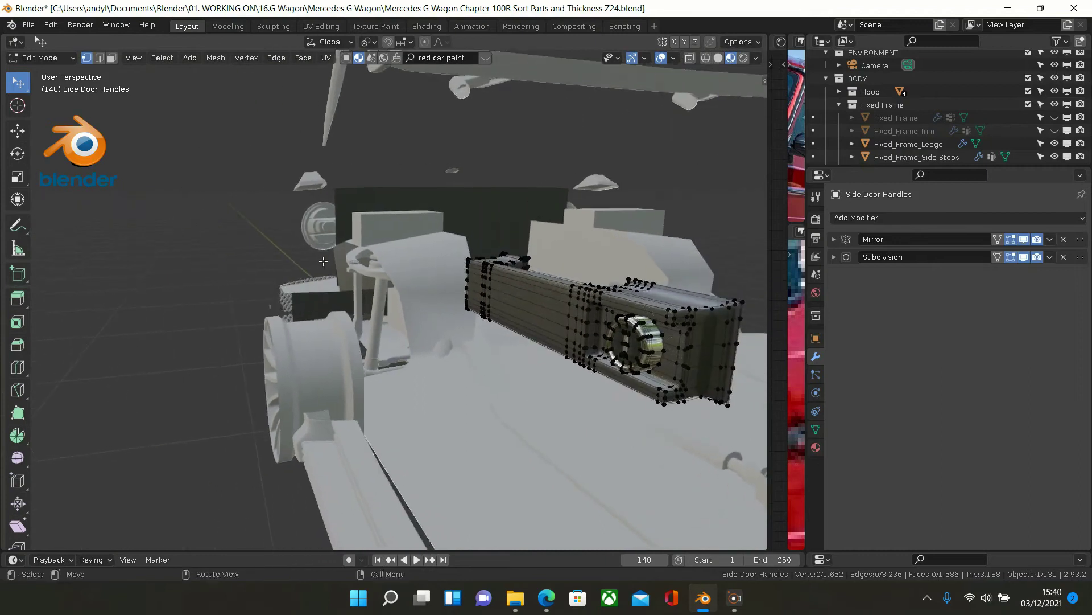
middle_click_drag(574, 274, 529, 265)
scroll(358, 273, "up", 3)
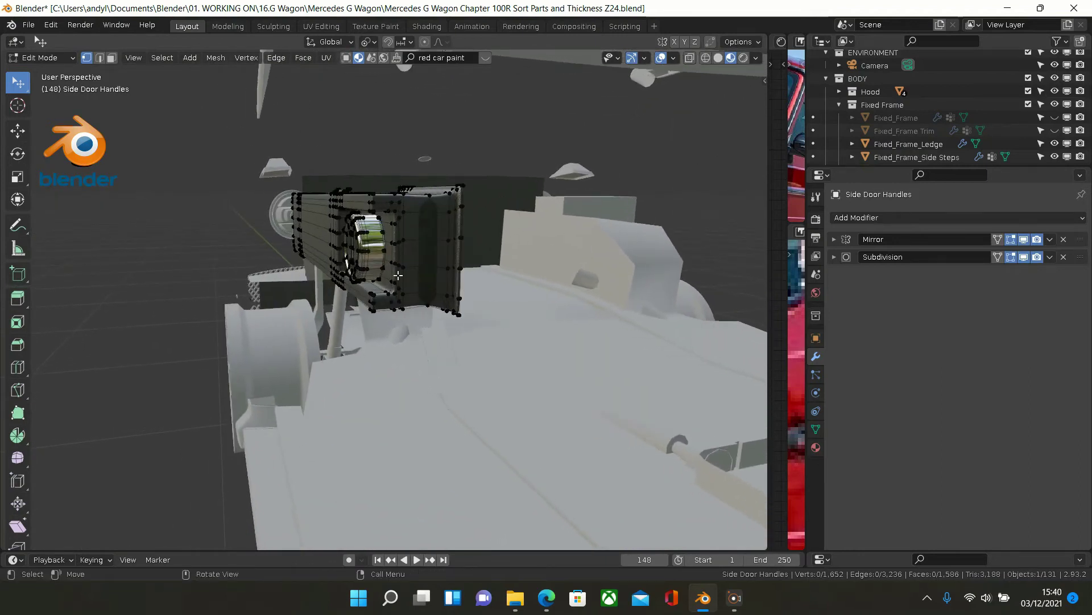
scroll(358, 274, "up", 5)
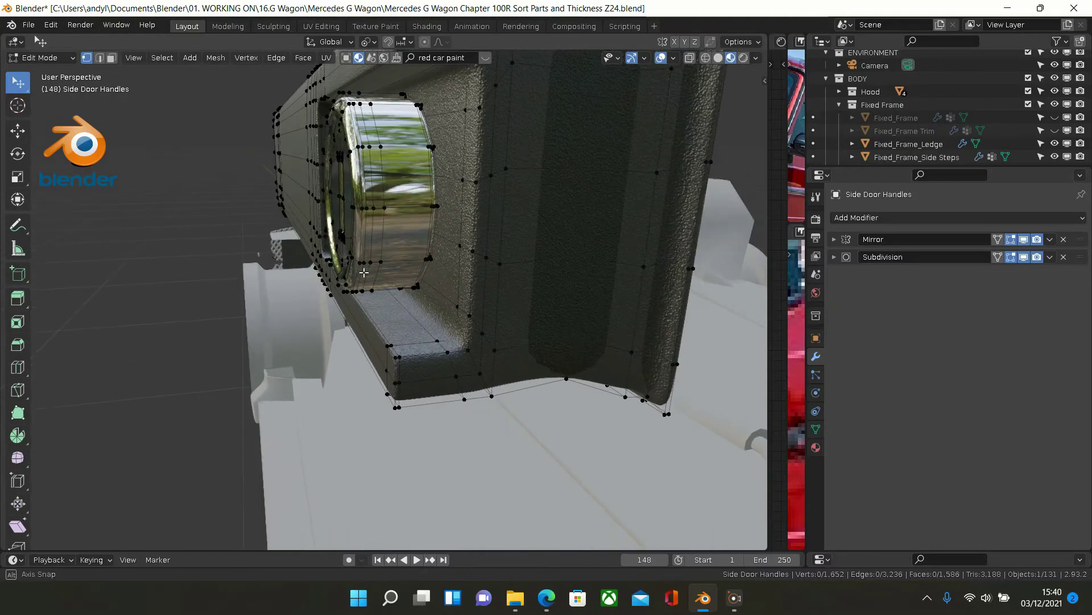
middle_click_drag(353, 275, 555, 256)
scroll(478, 242, "down", 5)
scroll(645, 274, "up", 6)
scroll(483, 276, "down", 3)
- Leave mesh editing and hide the Side Door Handles object
key("Tab")
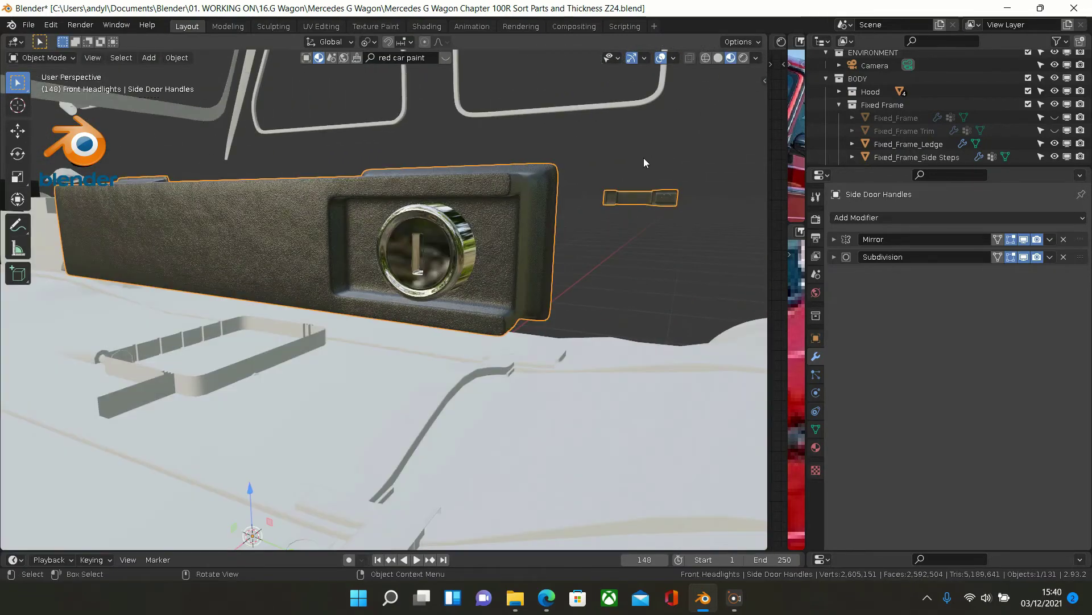
middle_click_drag(573, 169, 605, 193)
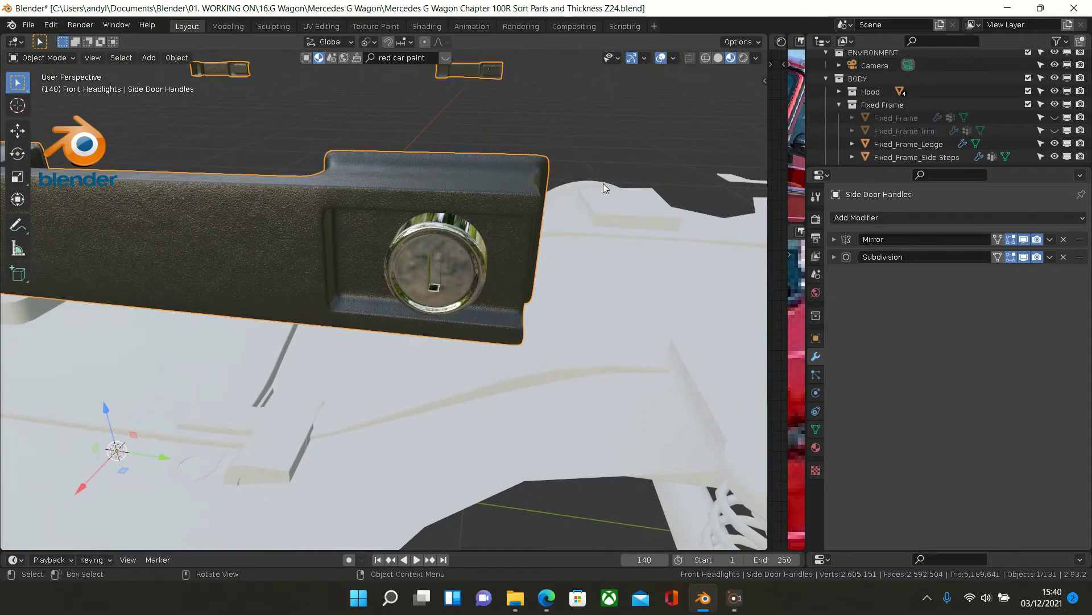
scroll(603, 185, "down", 6)
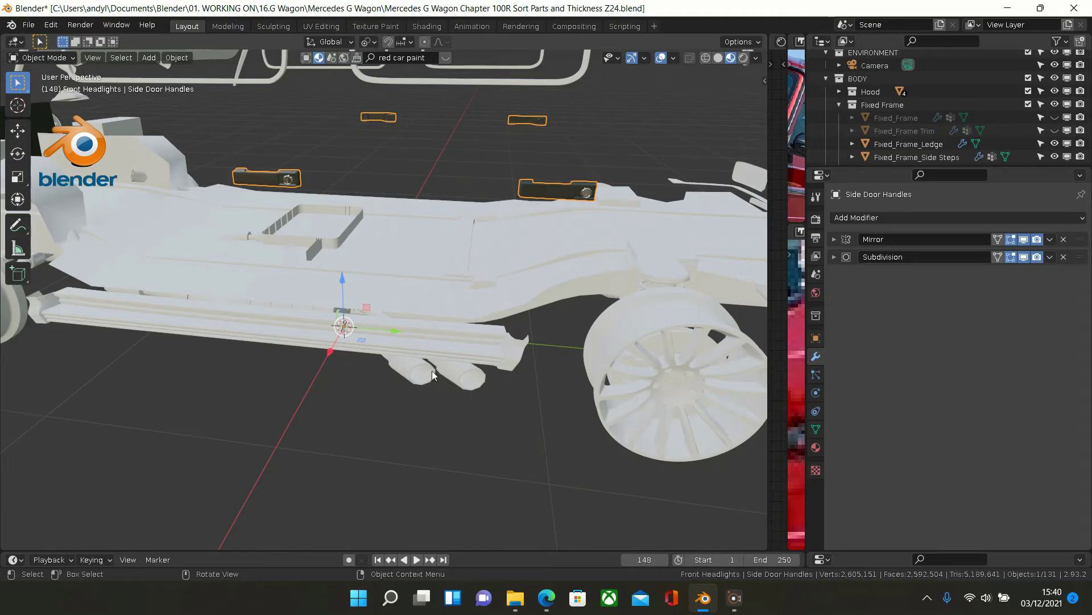
key("Delete")
- Select the trunk handle at the rear of the car and give it the existing Plastic R.02 material
scroll(531, 409, "down", 4)
middle_click_drag(531, 410, 416, 392)
scroll(543, 371, "up", 3)
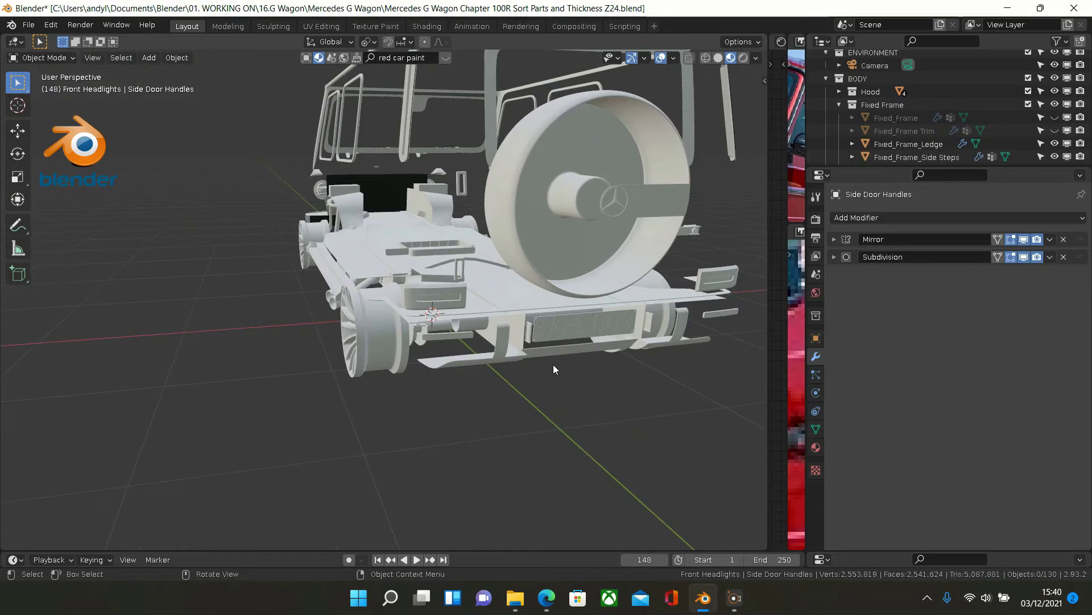
middle_click_drag(547, 367, 504, 348)
scroll(504, 347, "up", 4)
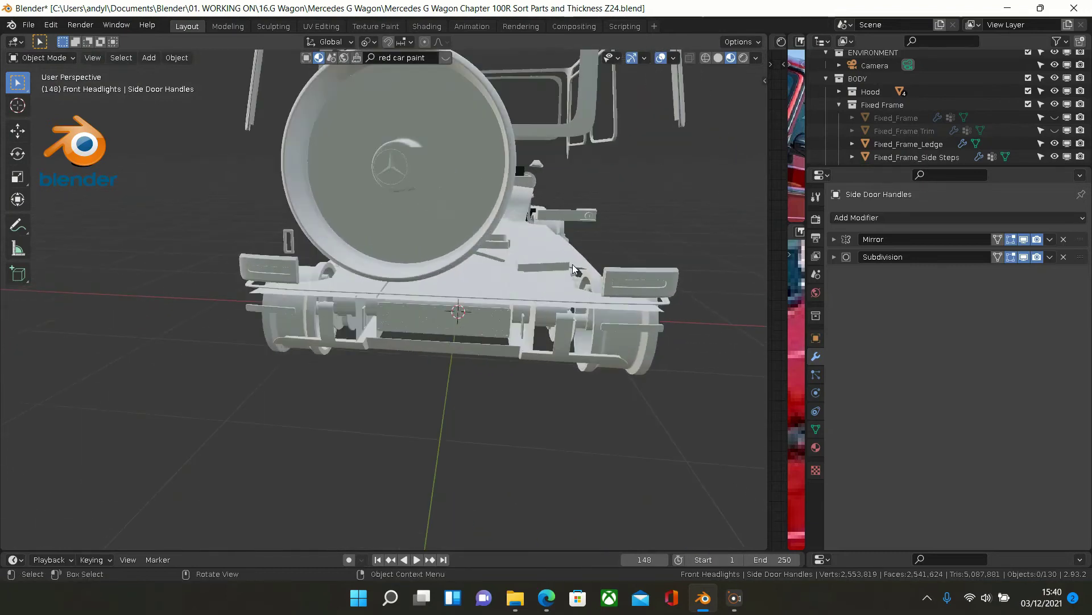
scroll(571, 250, "up", 1)
middle_click_drag(570, 244, 491, 241)
left_click(340, 304)
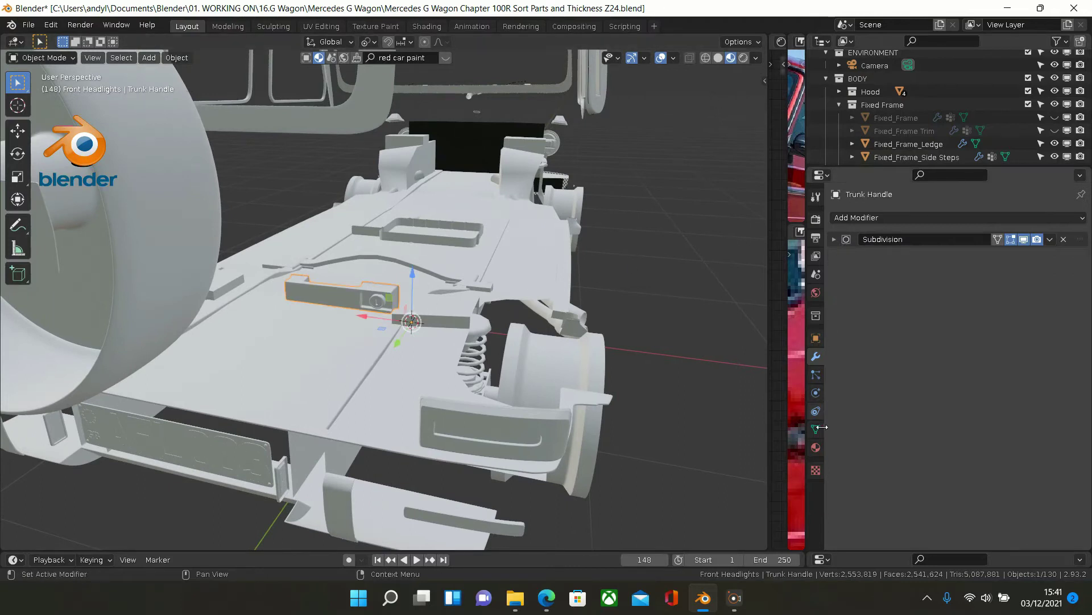
left_click(818, 448)
left_click(838, 259)
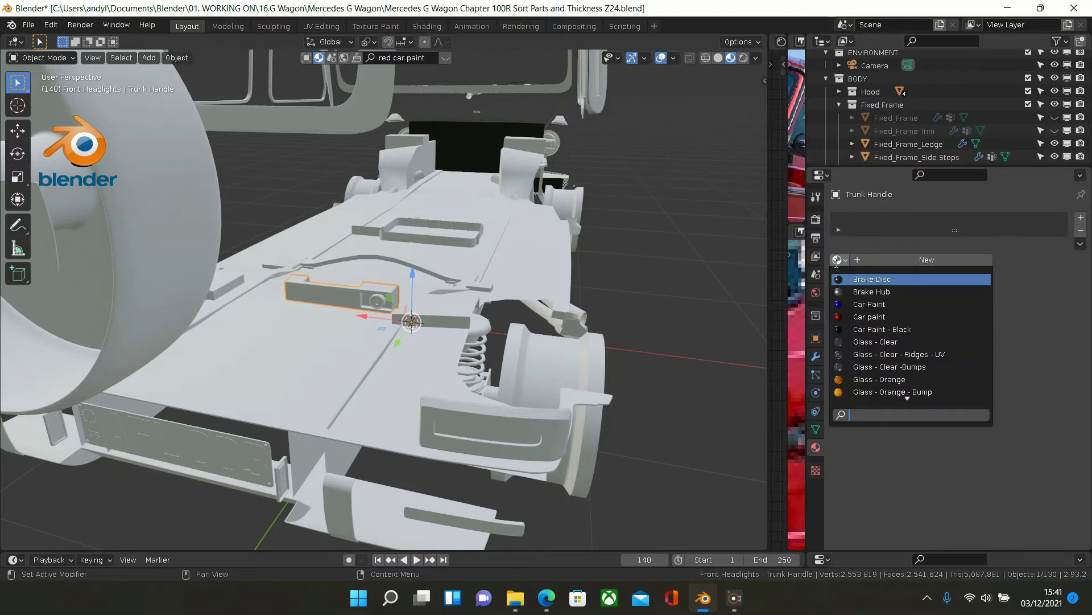
key("Down")
key("Down")
key("Down")
key("Down")
key("Down")
key("Down")
key("Down")
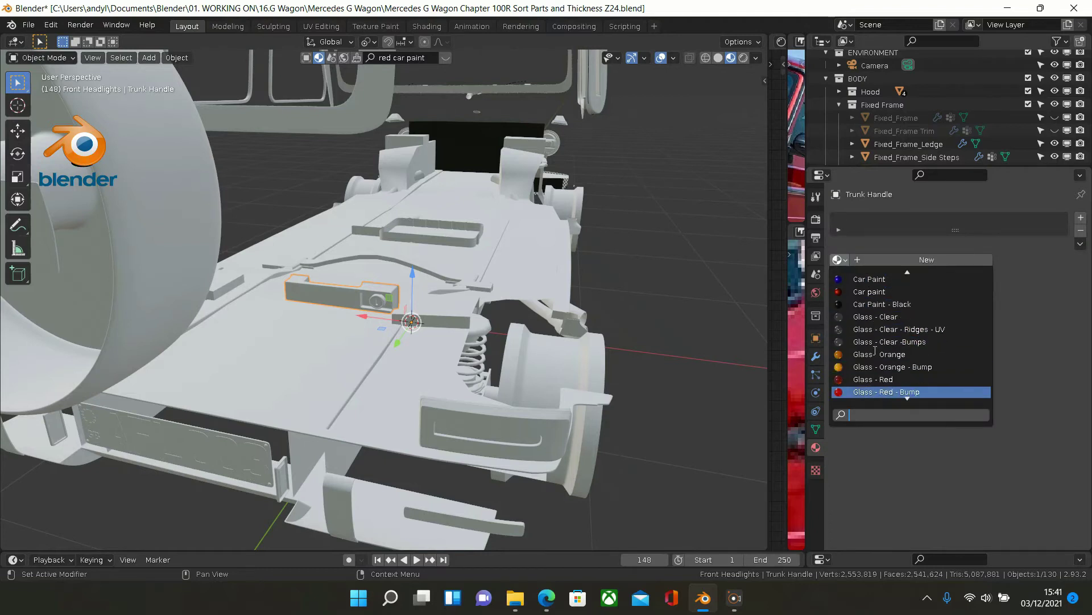
key("Down")
key("Down")
key("Down")
key("Down")
key("Down")
key("Down")
key("Down")
key("Down")
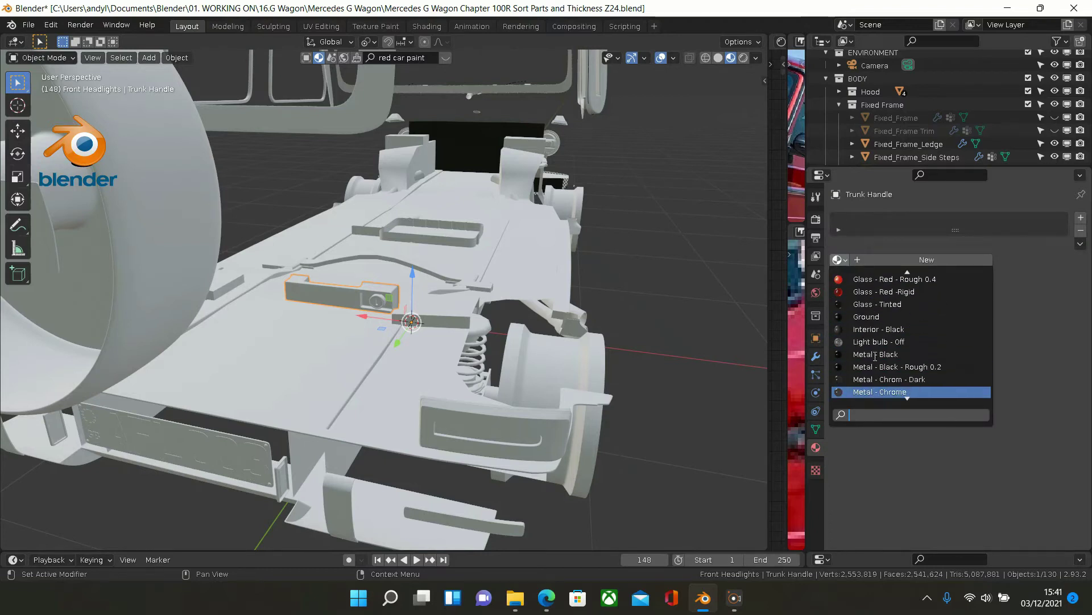
key("Down")
key("Down")
key("Down")
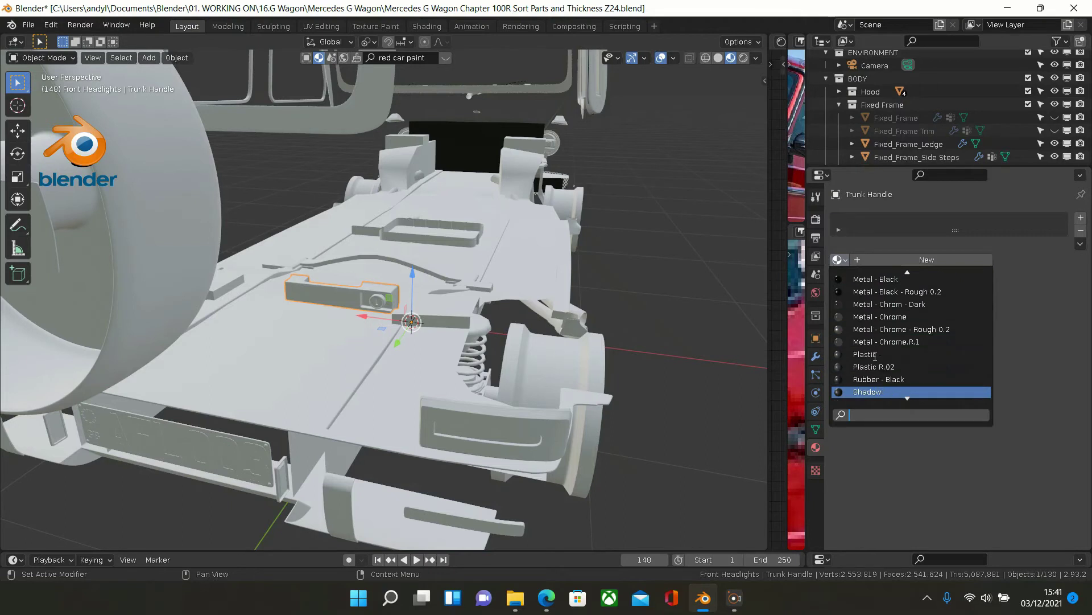
key("Up")
key("Up")
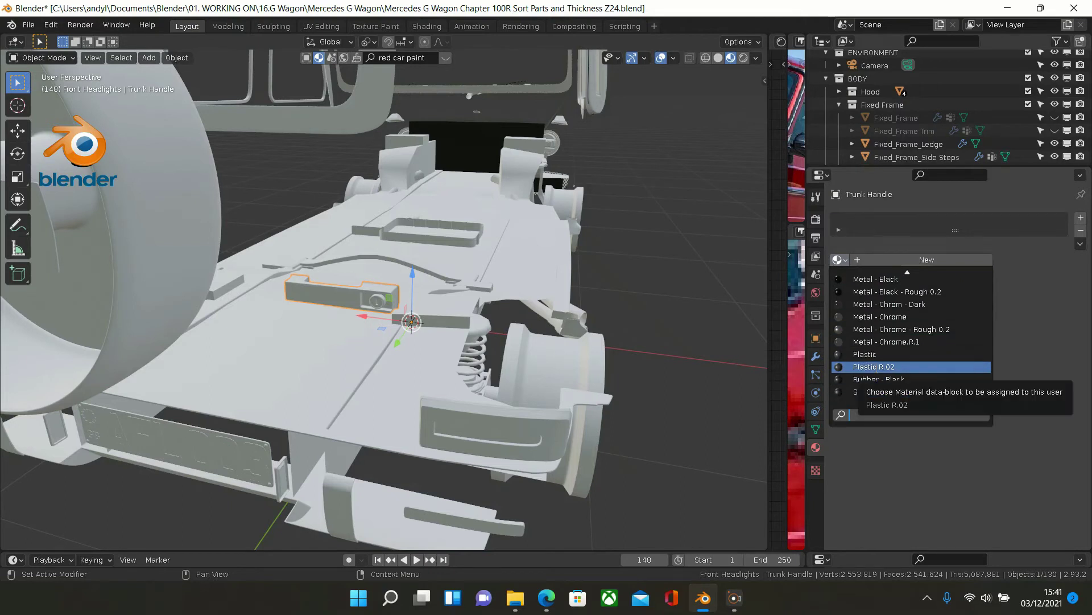
left_click(876, 367)
- Add a second material slot to the trunk handle and fill it with the Metal - Chrome.R.1 material
scroll(391, 330, "up", 3)
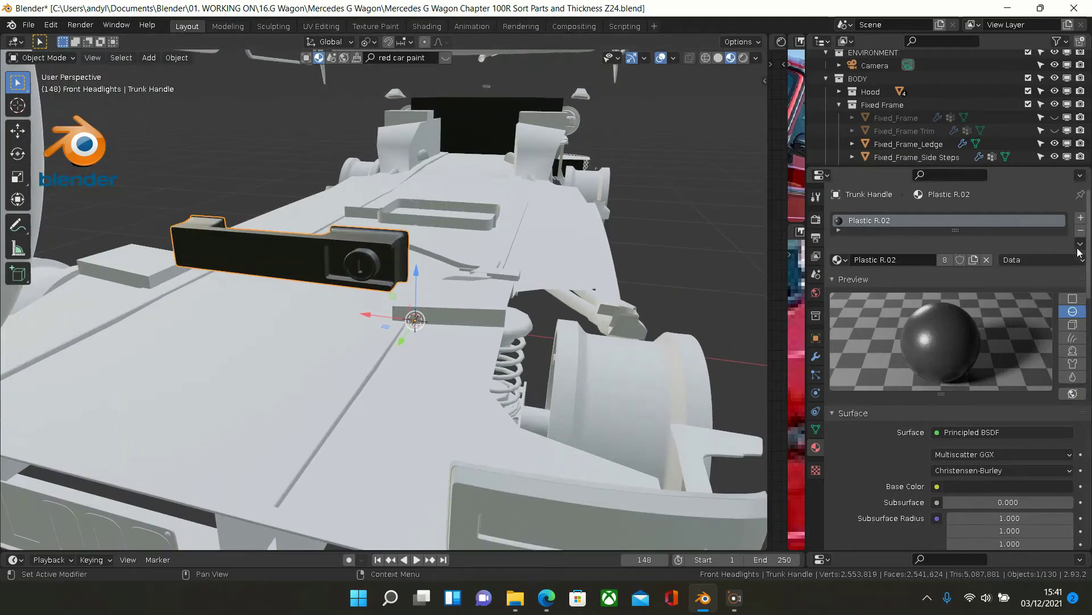
left_click(1080, 218)
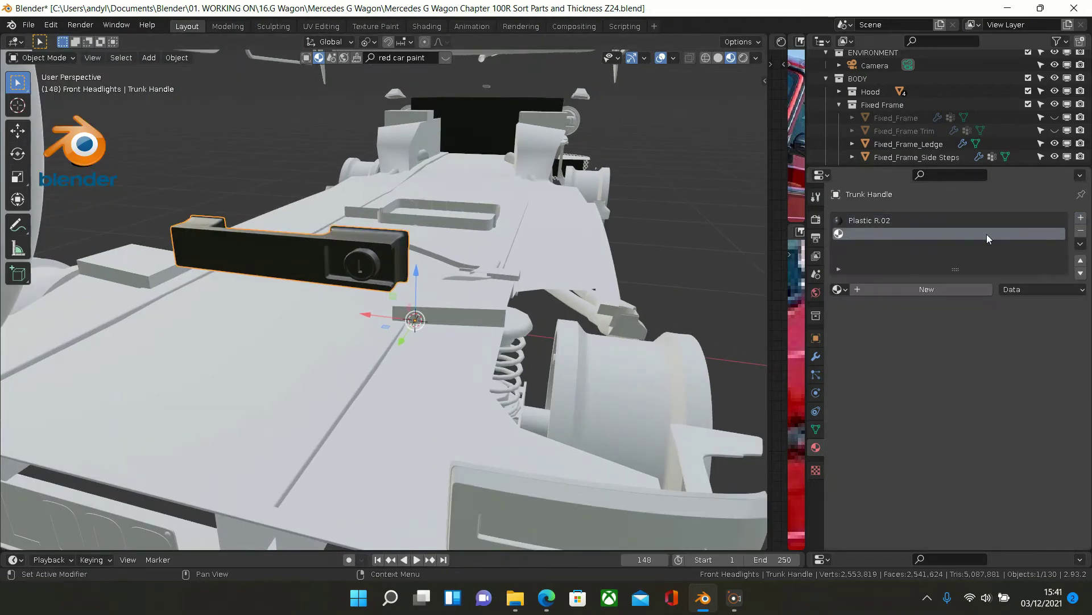
left_click(838, 289)
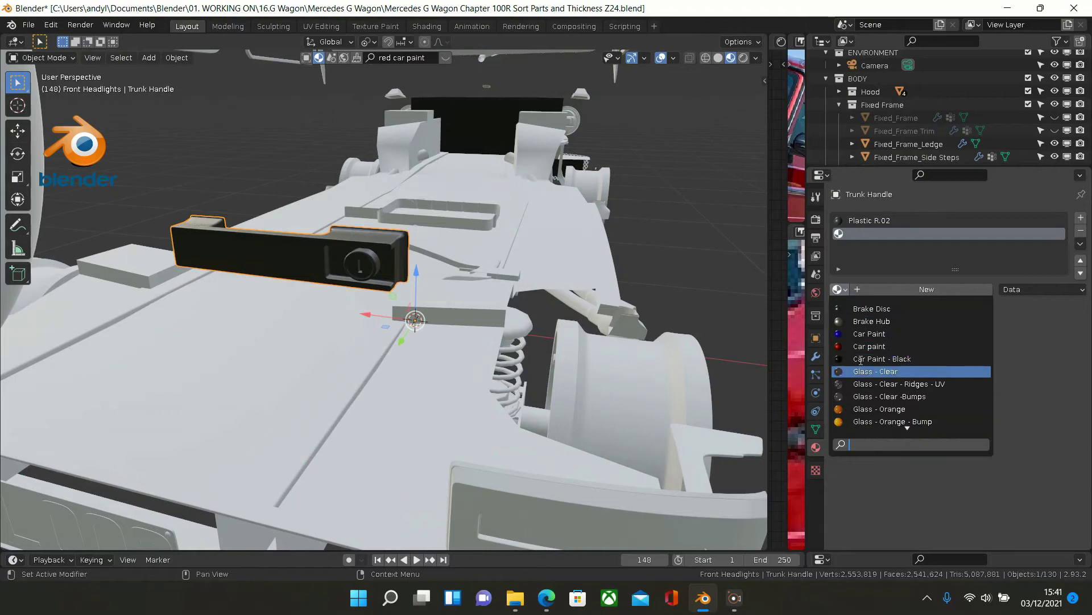
scroll(863, 364, "down", 18)
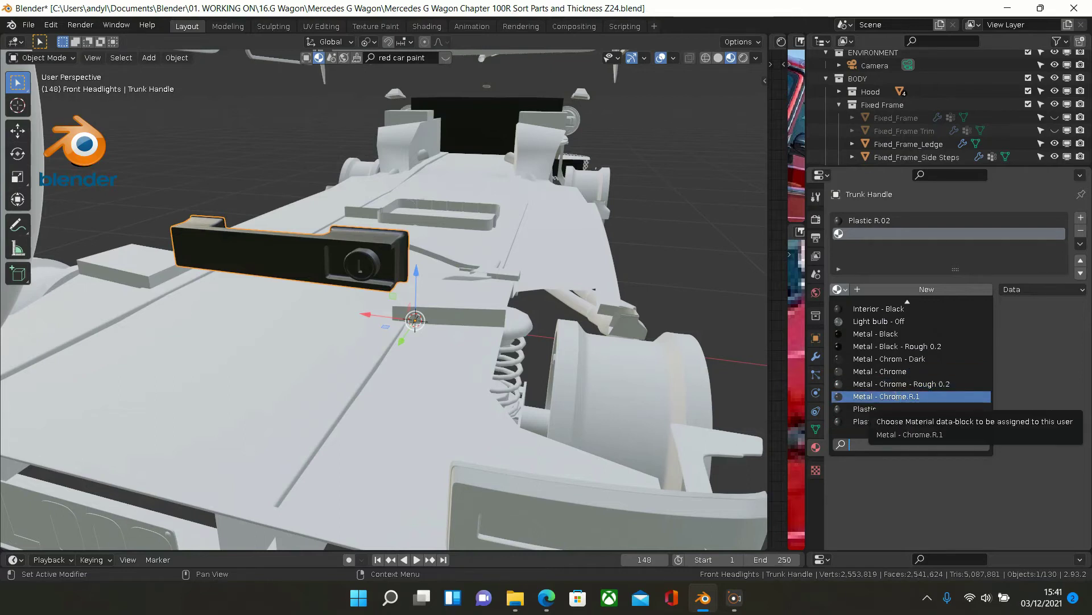
left_click(899, 396)
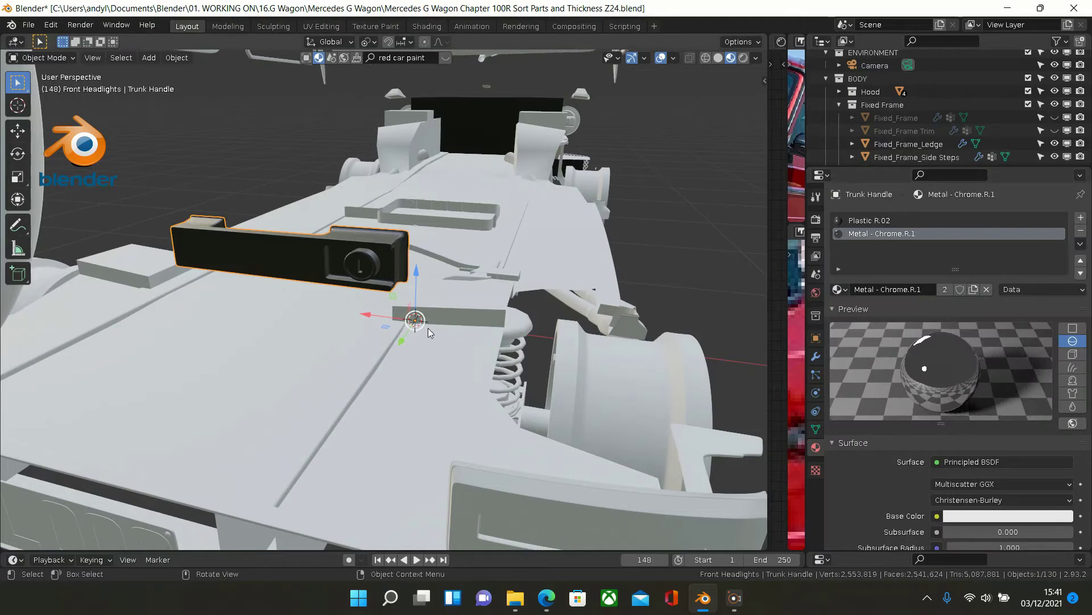
- Assign Metal - Chrome.R.1 to the whole linked lock cylinder in the trunk handle's mesh and return to Object Mode
key("Tab")
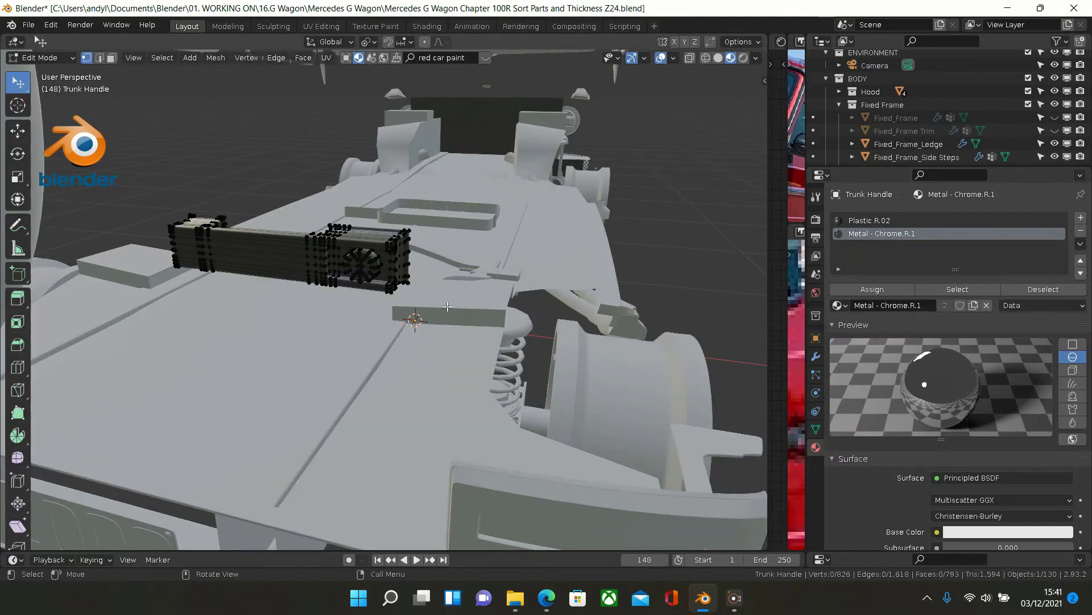
scroll(367, 260, "up", 2)
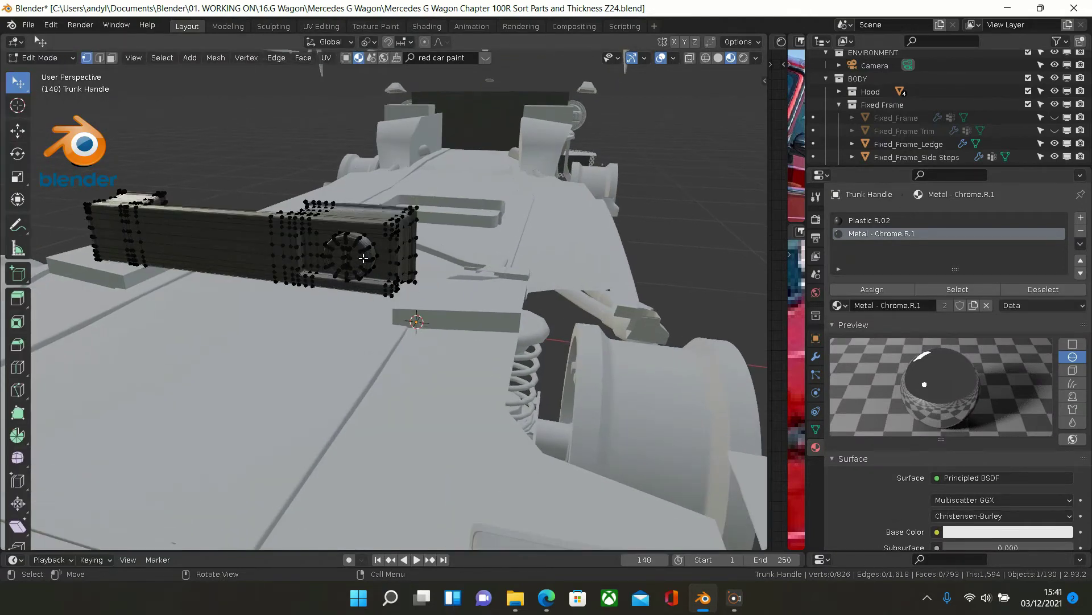
key("l")
left_click(869, 289)
key("Tab")
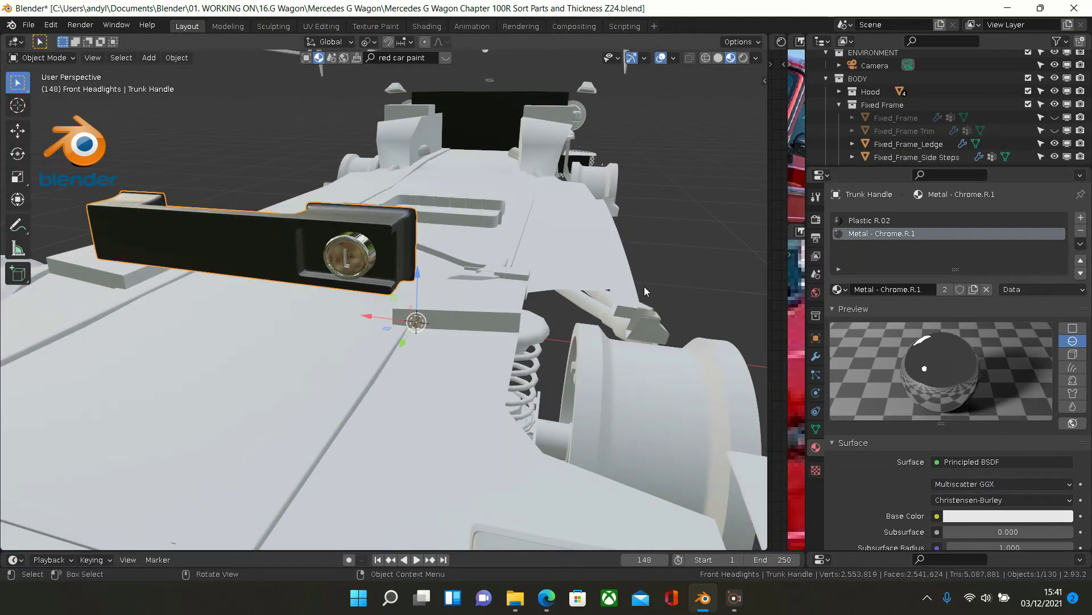
- Check the finished trunk handle from the rear and hide it
middle_click_drag(465, 272, 467, 268)
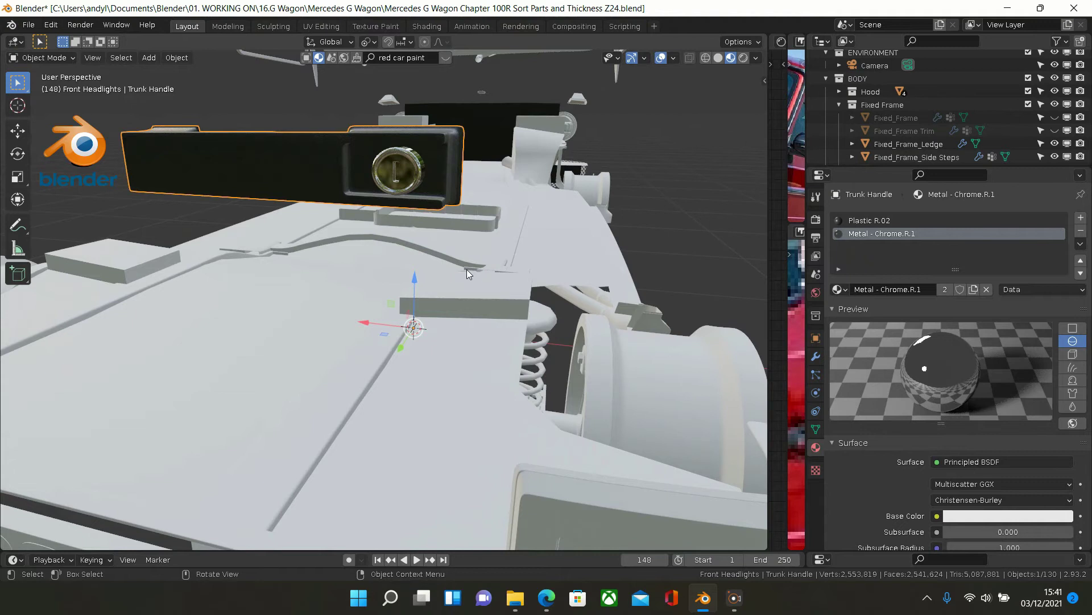
key("Delete")
scroll(470, 291, "down", 10)
middle_click_drag(517, 296, 639, 377)
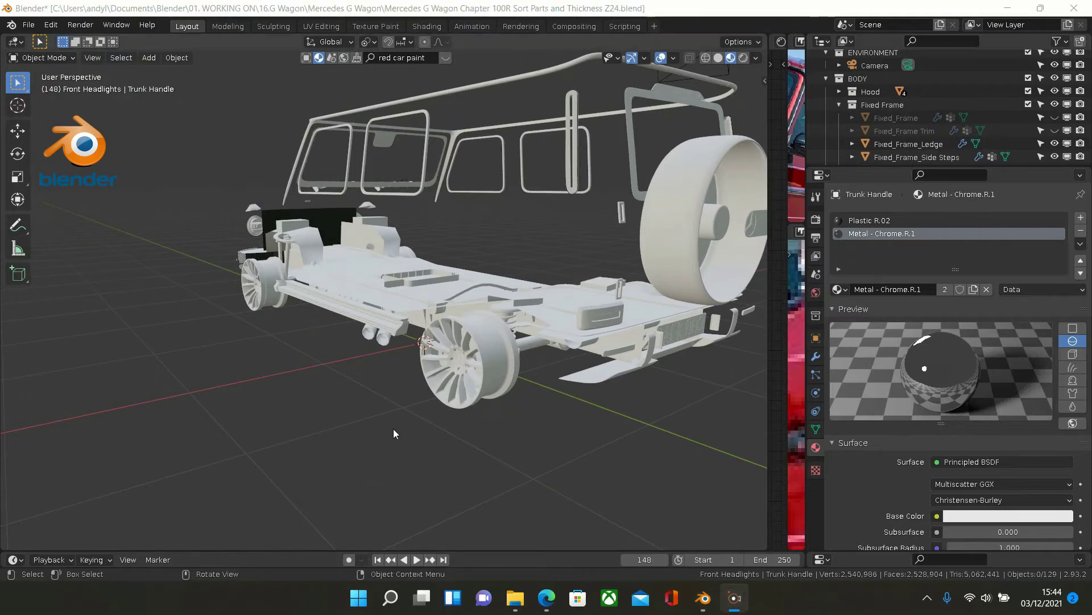
- Select the side window weatherstrips and give them the existing Rubber - Black material
middle_click_drag(387, 419, 473, 350)
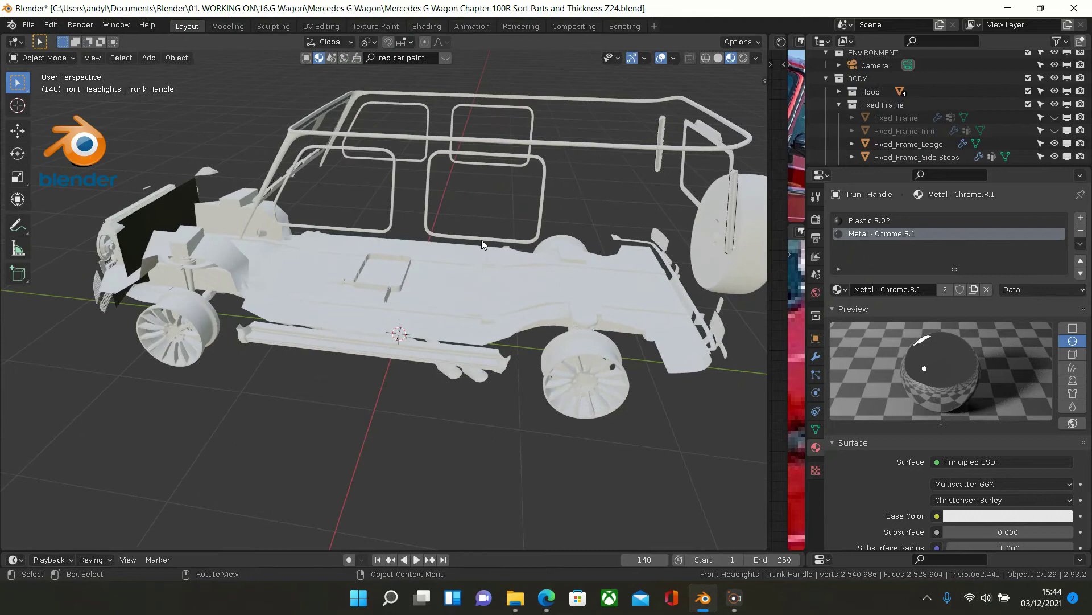
left_click(543, 209)
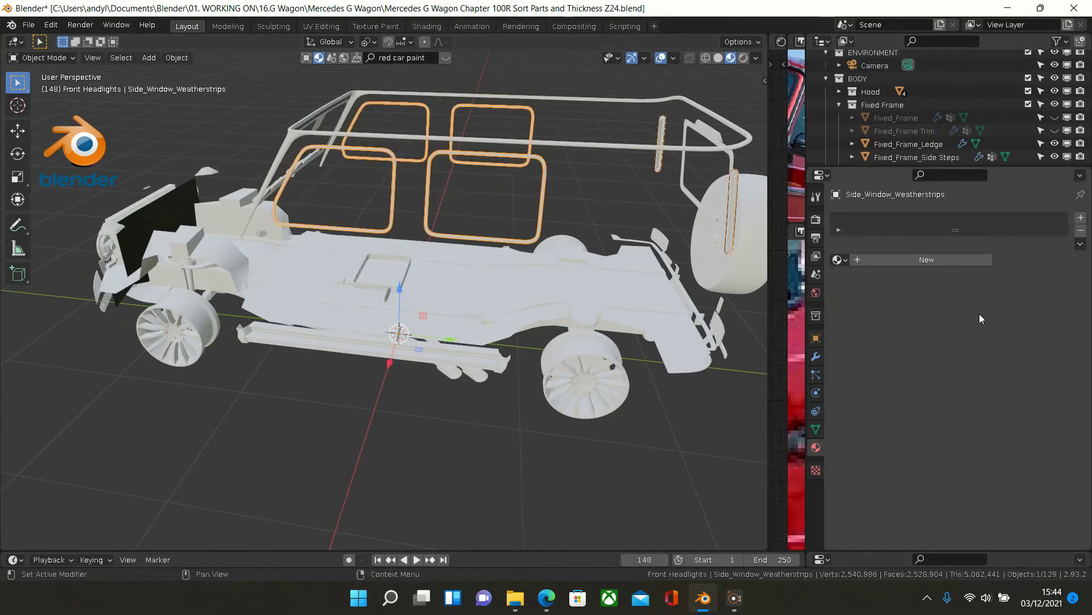
left_click(838, 260)
scroll(861, 354, "down", 10)
scroll(861, 354, "down", 15)
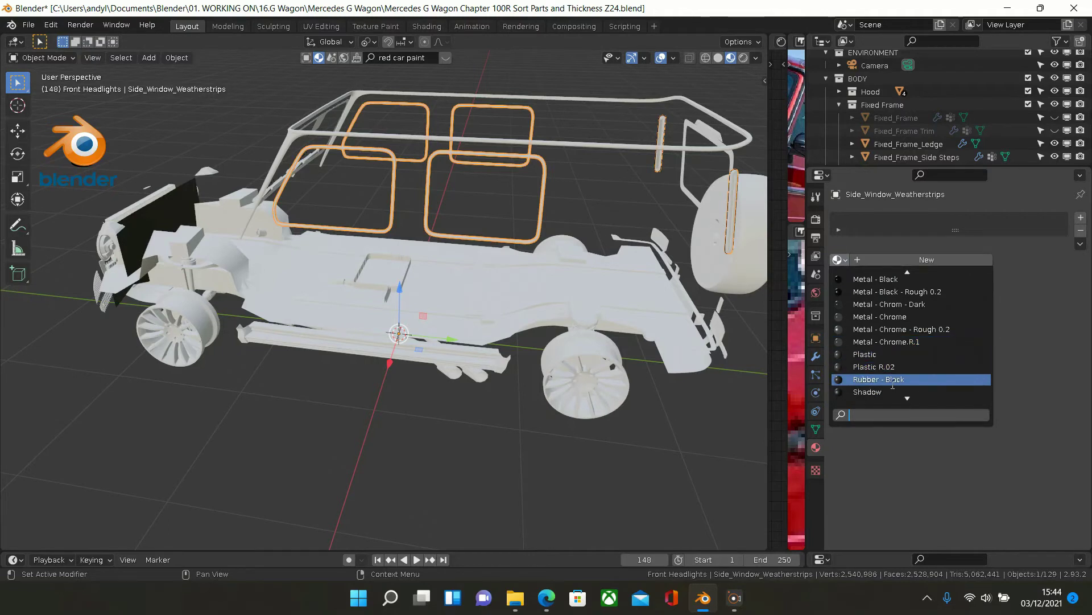
left_click(893, 380)
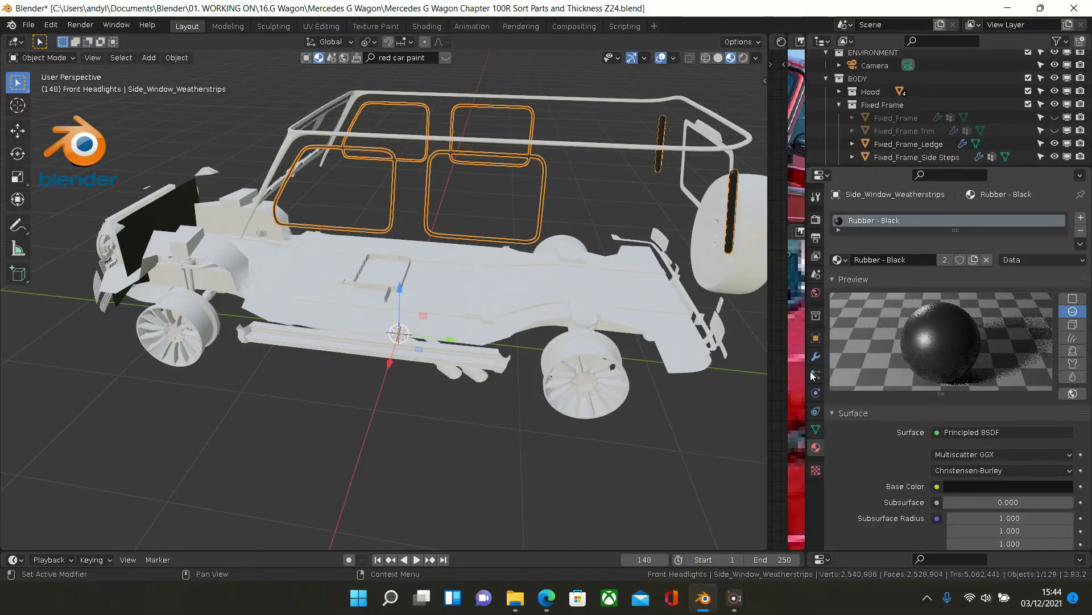
- Add a second material slot to the side window weatherstrips and fill it with the Plastic R.02 material
mouse_move(565, 326)
middle_mouse_down()
mouse_move(590, 313)
mouse_move(575, 294)
mouse_move(508, 307)
mouse_move(660, 220)
mouse_move(575, 237)
mouse_move(619, 217)
mouse_move(662, 224)
mouse_move(684, 248)
mouse_move(587, 245)
mouse_move(654, 237)
mouse_move(627, 225)
mouse_move(588, 231)
mouse_move(663, 233)
middle_mouse_up()
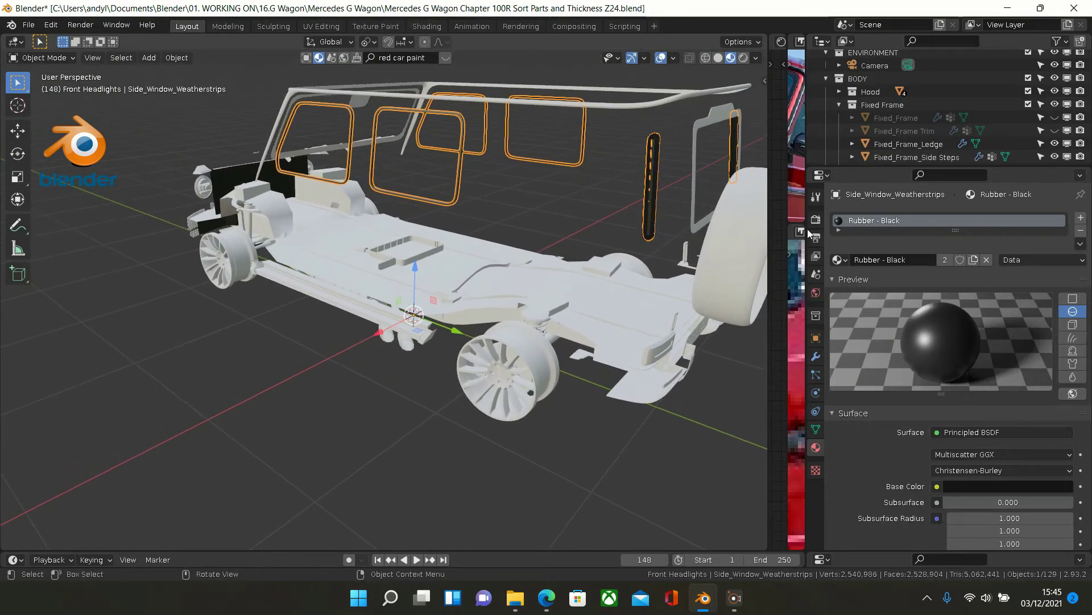
left_click(1080, 219)
left_click(839, 289)
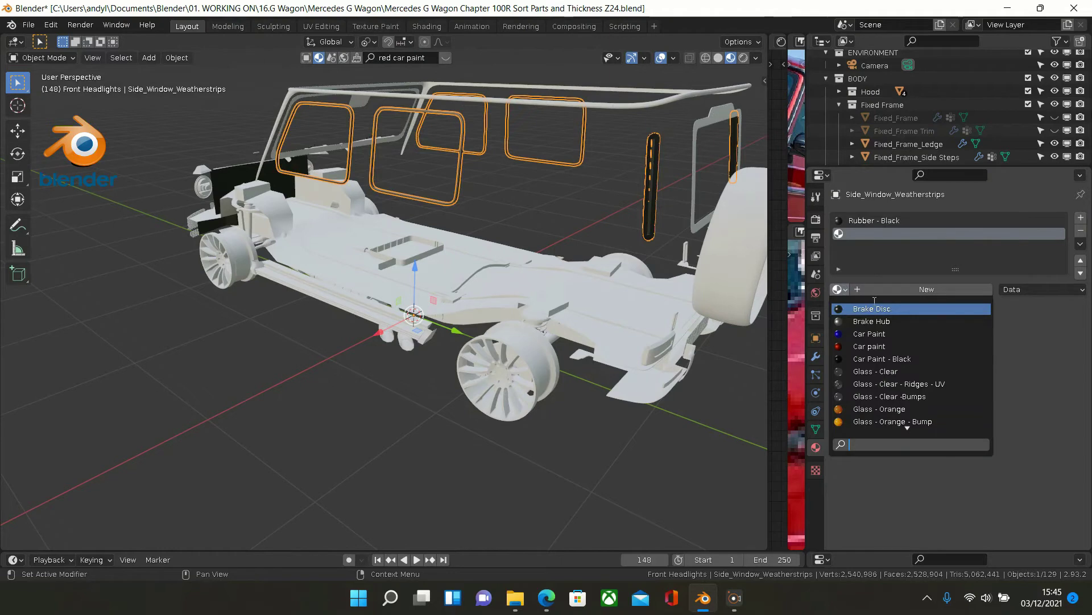
scroll(882, 357, "down", 17)
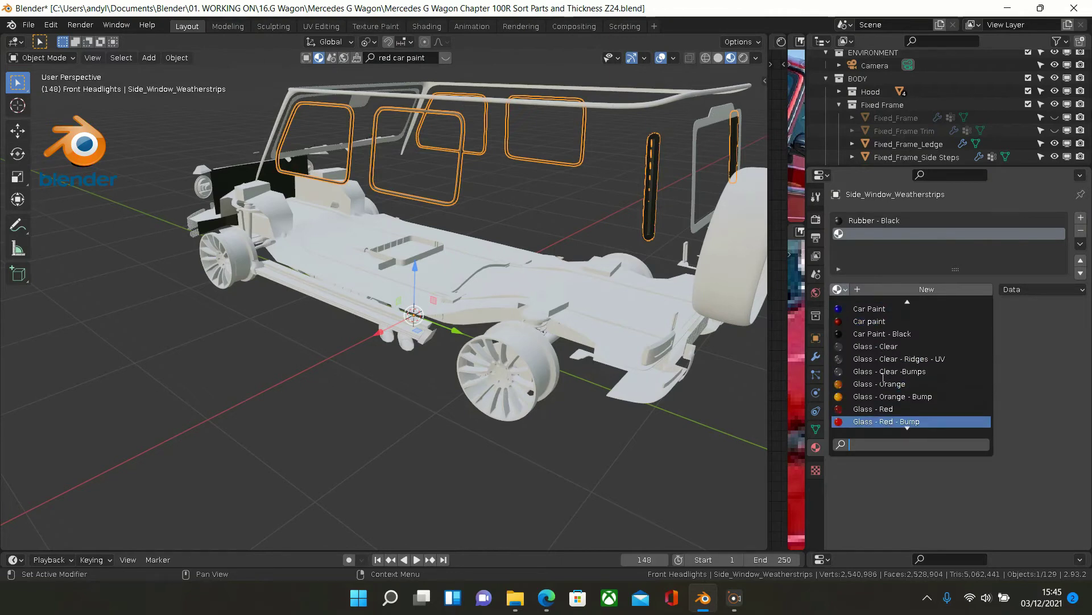
scroll(883, 380, "down", 5)
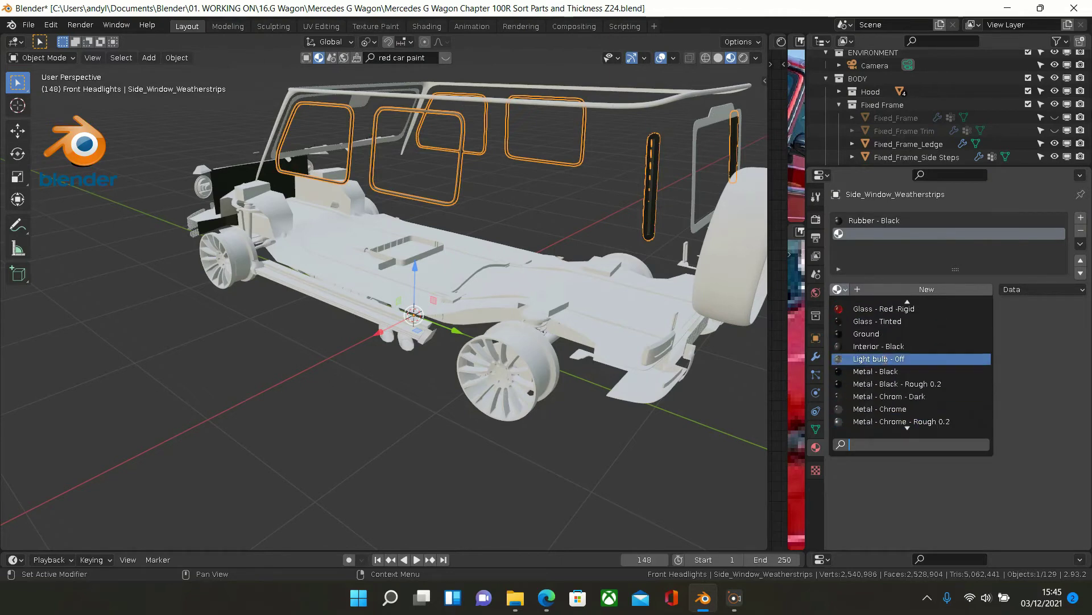
scroll(885, 367, "down", 4)
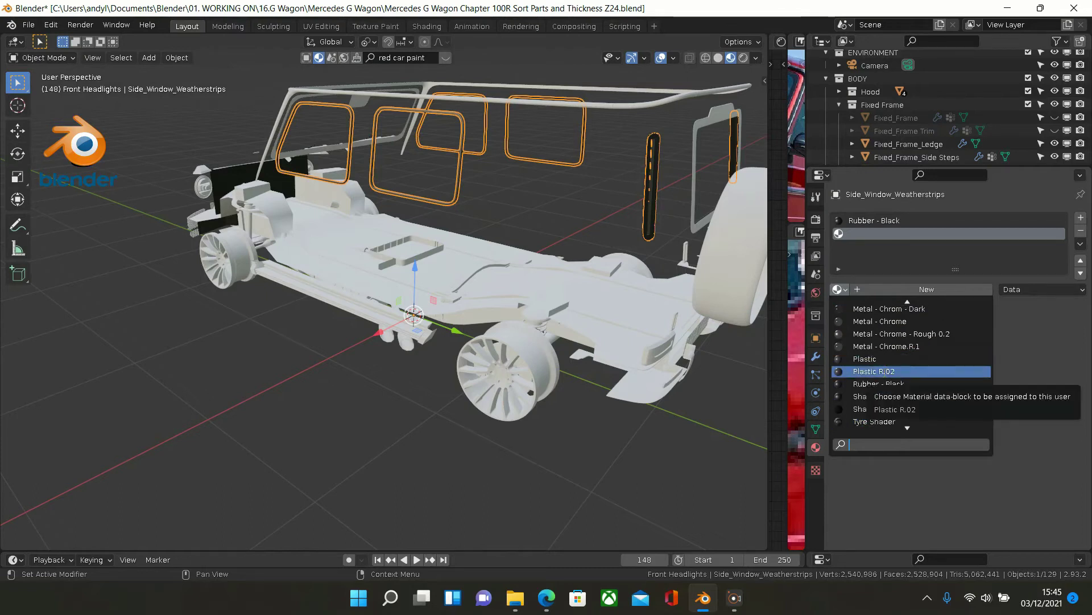
left_click(884, 371)
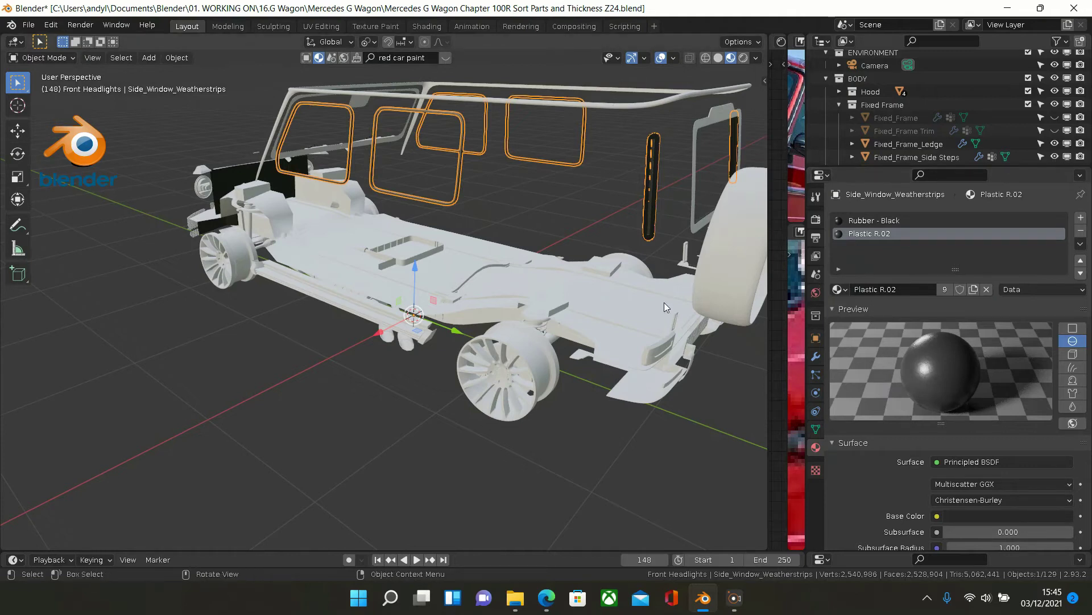
- Assign Plastic R.02 to the whole linked vertical strip at the rear of the weatherstrips mesh and return to Object Mode
key("Tab")
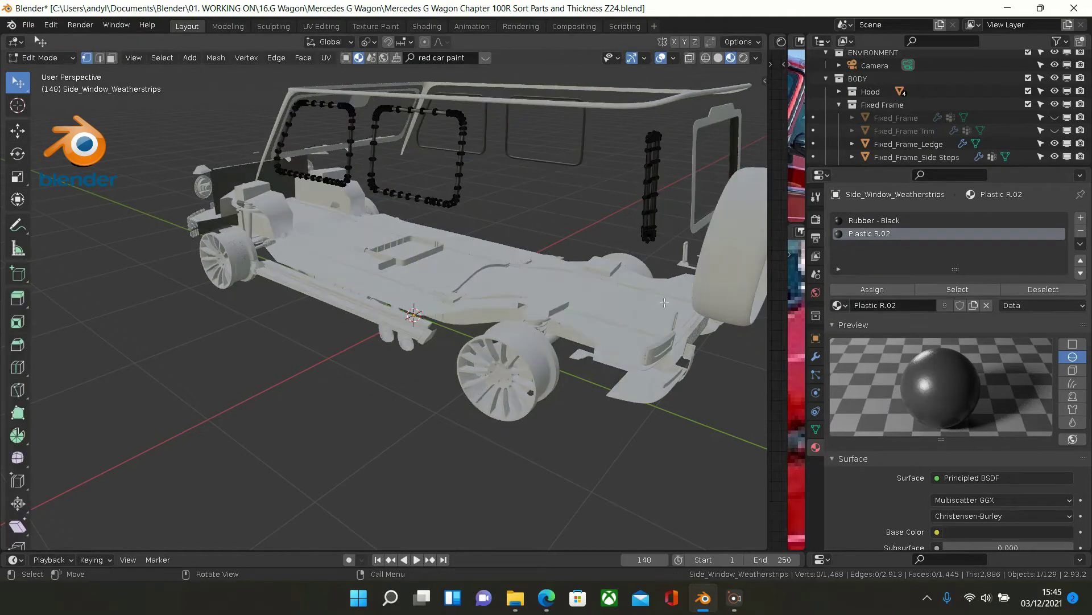
left_click(652, 231)
key("ctrl+l")
middle_click_drag(652, 231, 650, 245)
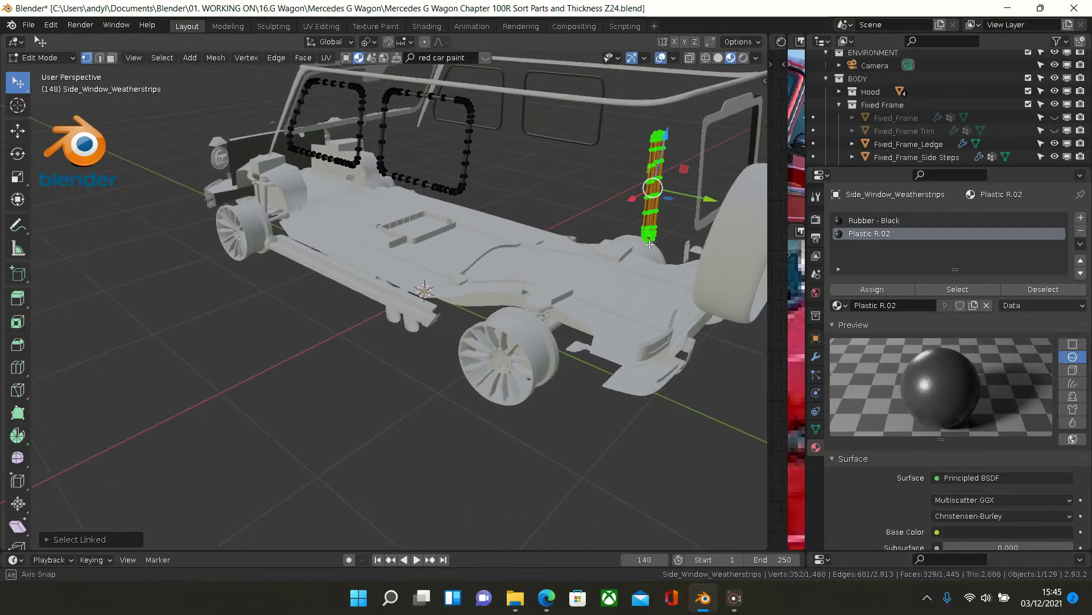
left_click(873, 290)
key("Tab")
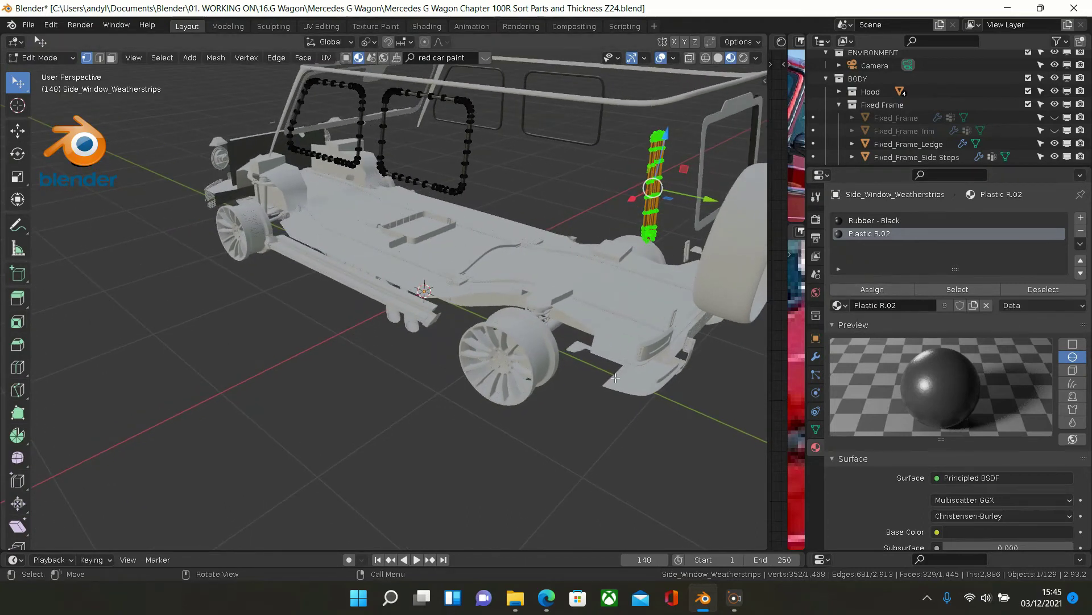
- Examine the material on the rear vertical strip up close, clear the selection, and look over the chassis from the side
middle_click_drag(615, 377, 596, 365)
scroll(616, 275, "up", 5)
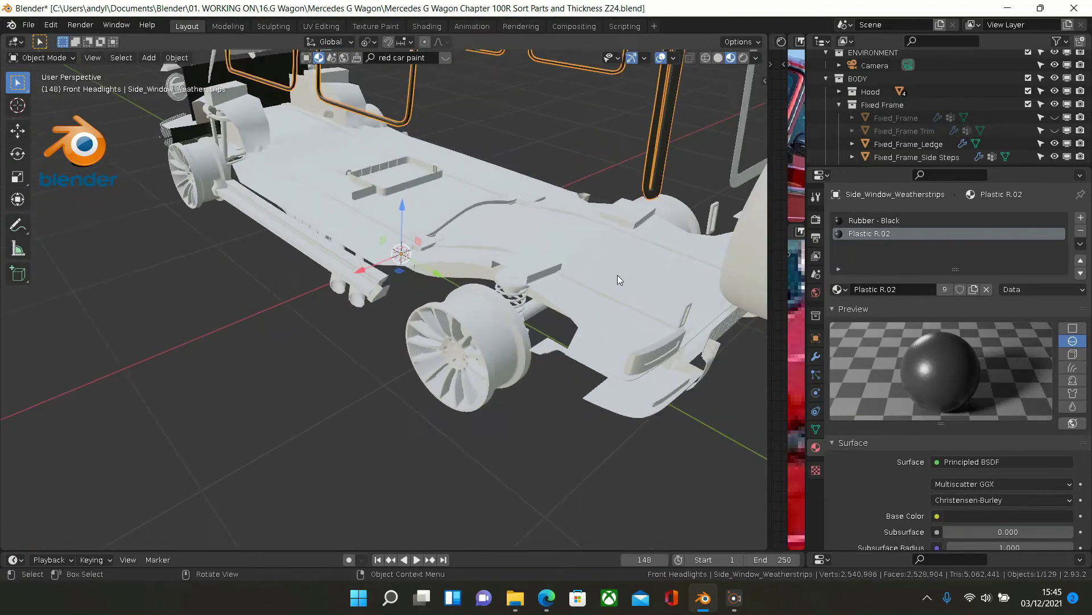
middle_click_drag(623, 254, 672, 244)
scroll(591, 251, "up", 3)
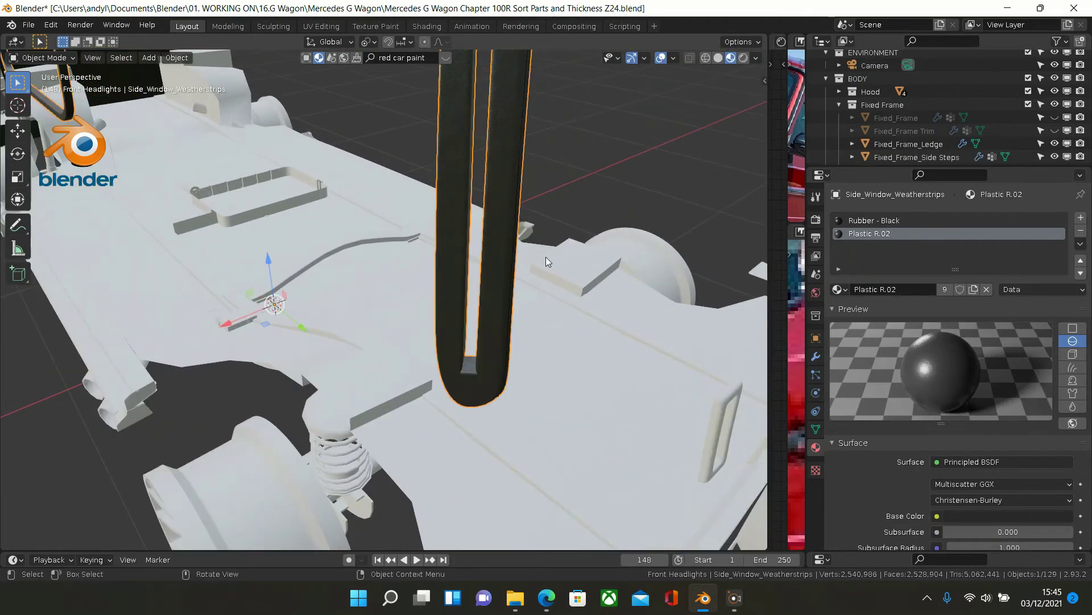
middle_click_drag(545, 257, 549, 247)
scroll(549, 248, "down", 5)
scroll(424, 271, "down", 3)
middle_click_drag(425, 271, 374, 257)
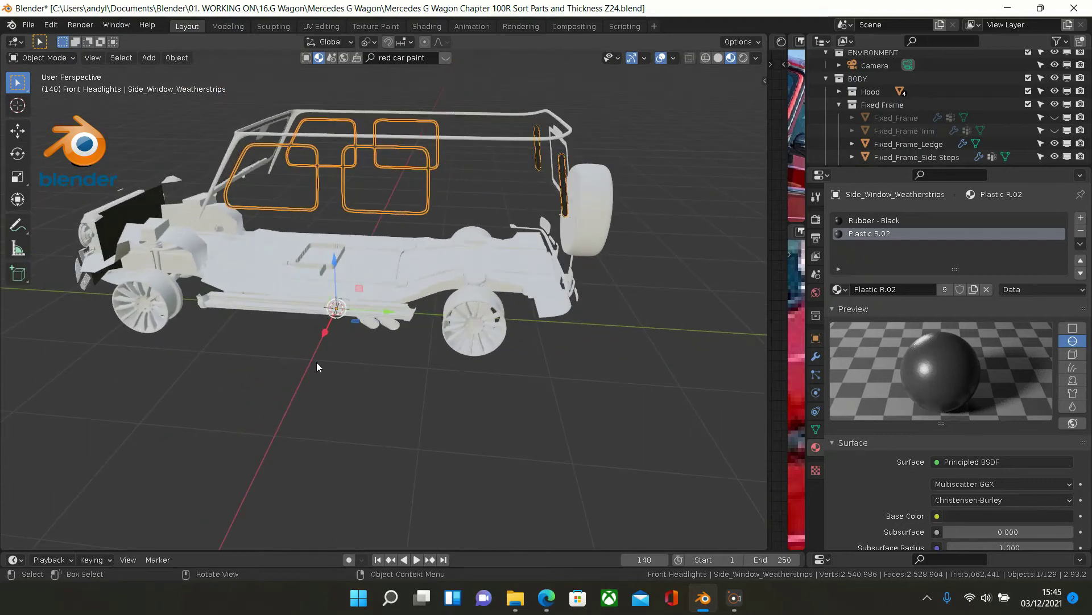
left_click(313, 347)
scroll(323, 290, "up", 5)
mouse_move(387, 194)
middle_mouse_down()
mouse_move(329, 217)
mouse_move(391, 194)
middle_mouse_up()
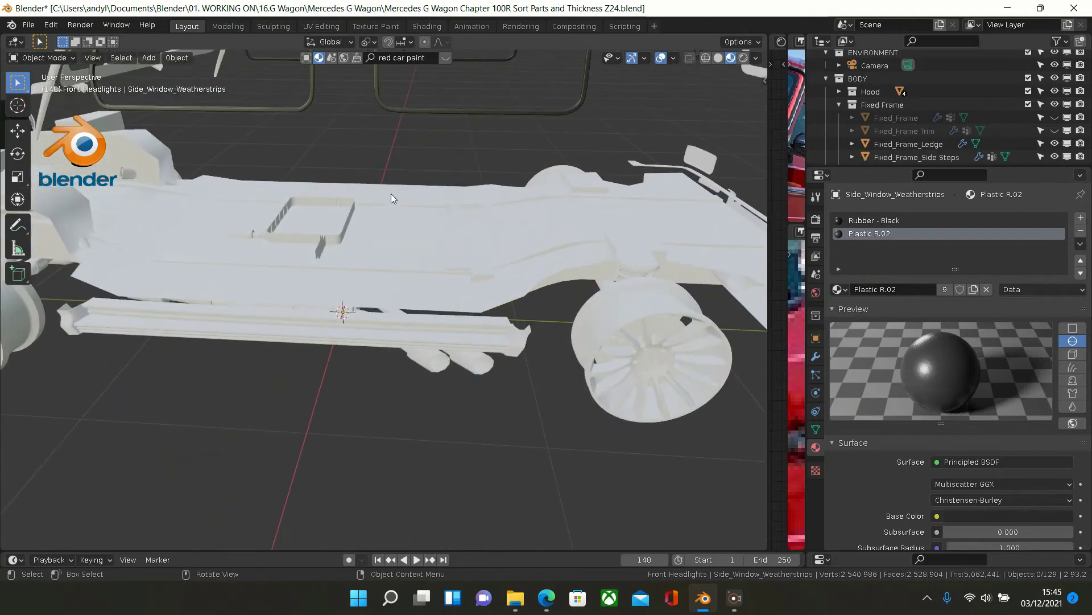
- Select the side window weatherstrips and hide them from the viewport
left_click(411, 112)
scroll(452, 150, "down", 6)
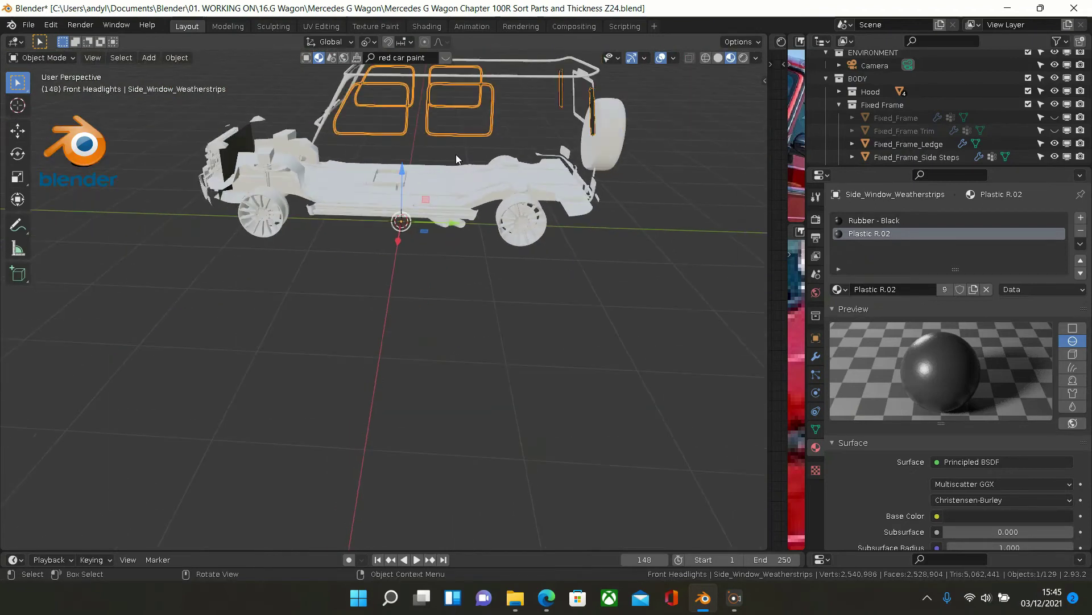
key("Delete")
- Assign the existing Plastic R.02 material to the fixed frame ledge around the roof and windscreen pillars, and hide the ledge
middle_click_drag(575, 293, 603, 272)
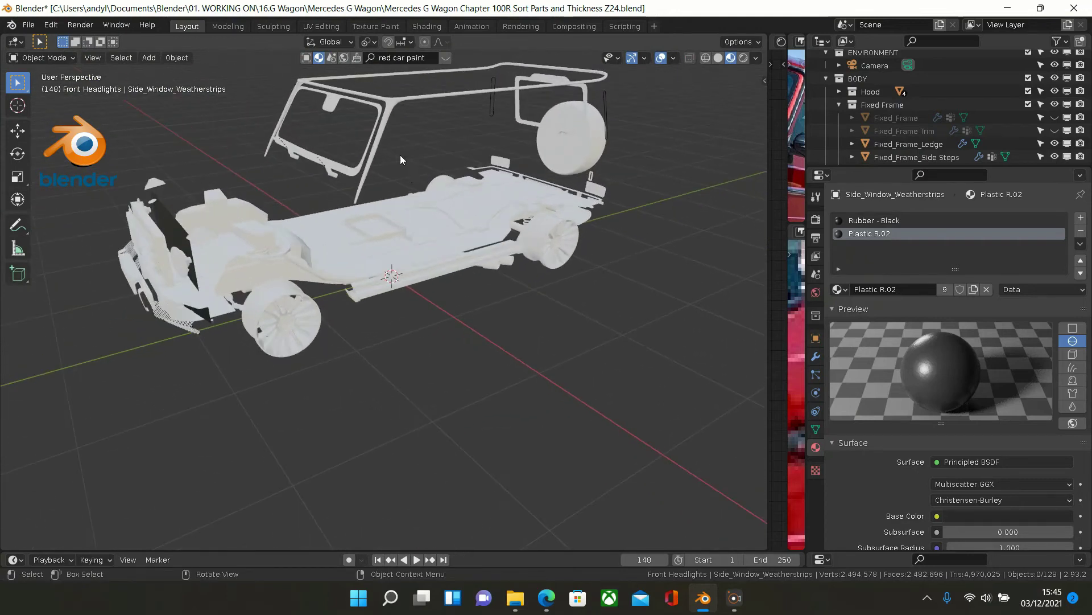
left_click(386, 129)
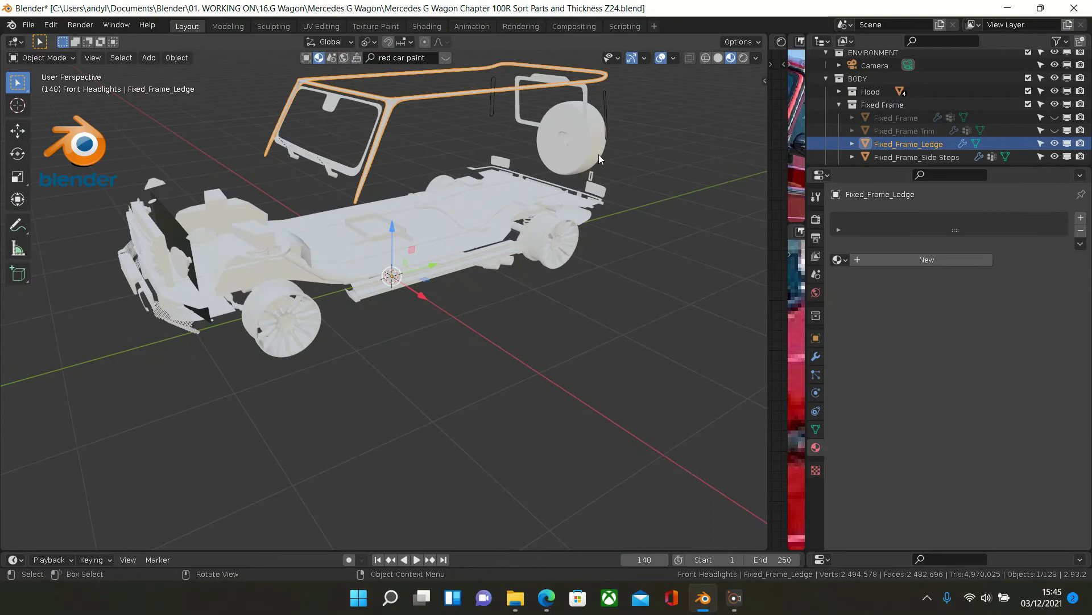
left_click(838, 262)
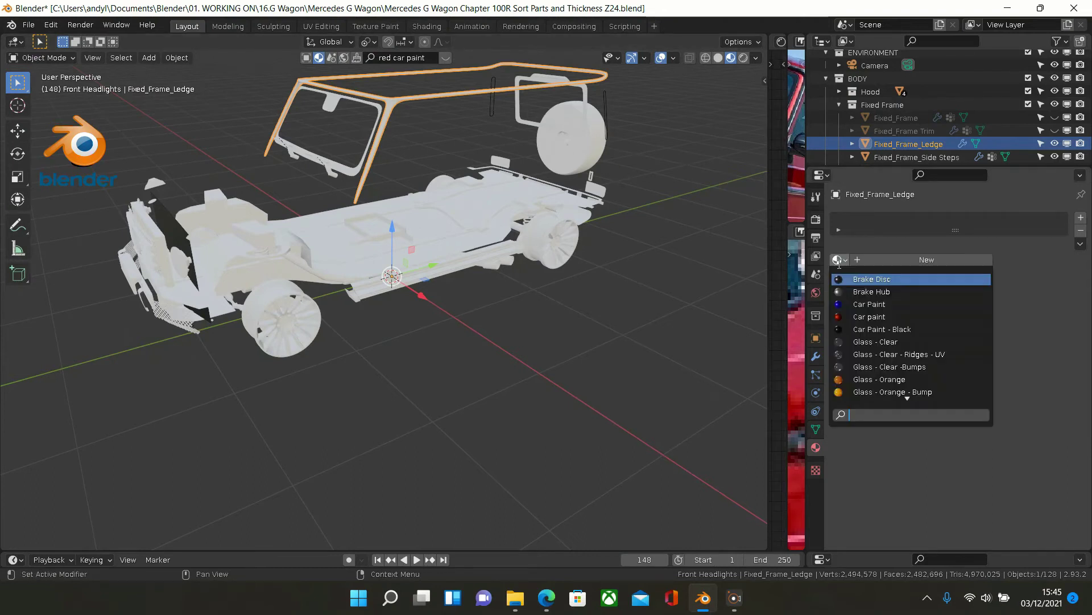
scroll(867, 360, "down", 20)
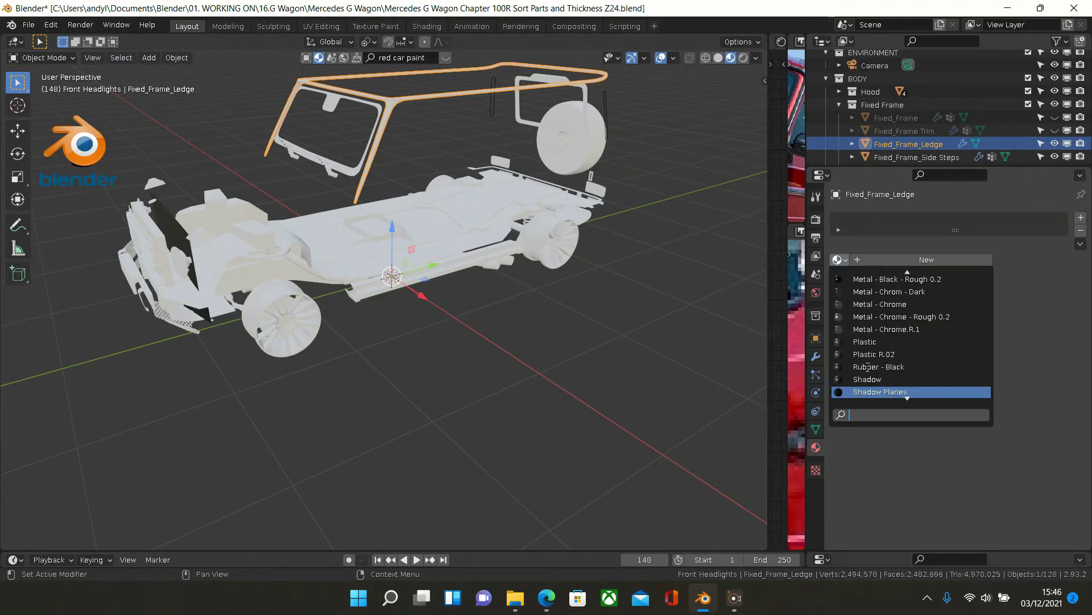
left_click(869, 355)
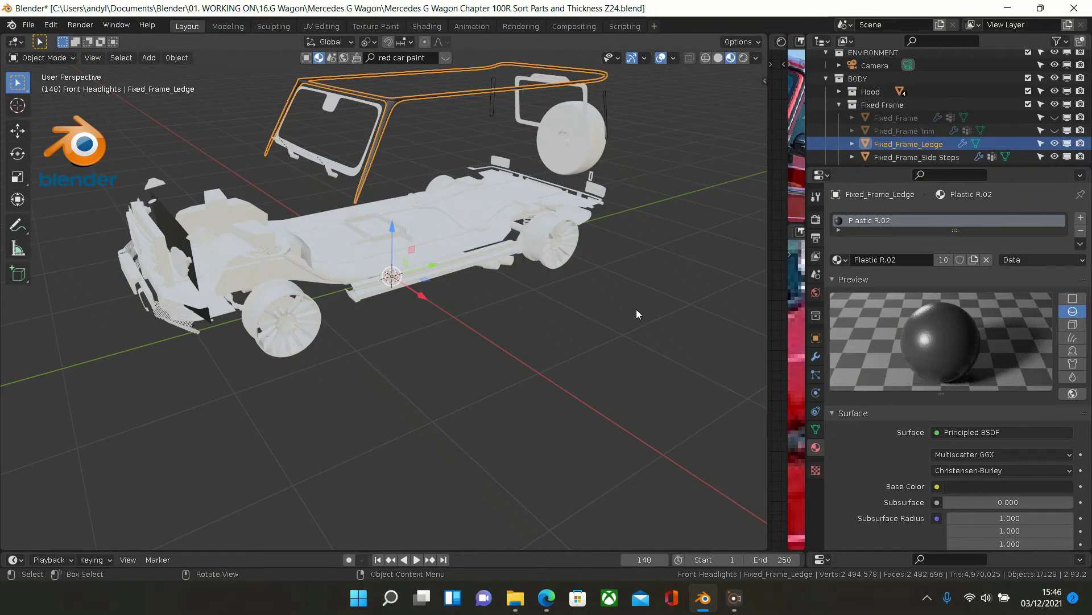
key("h")
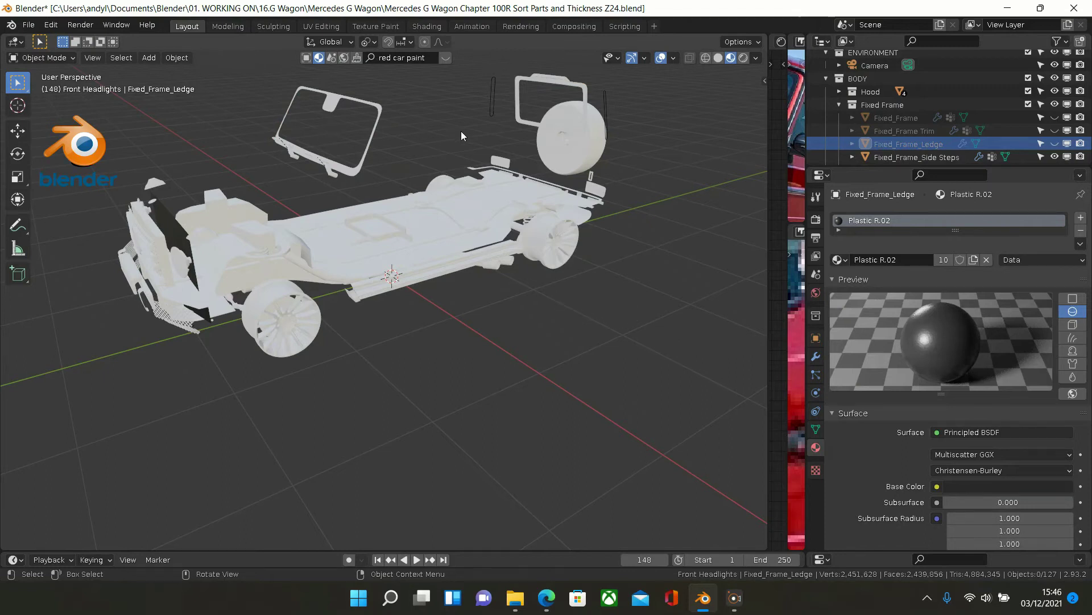
- Give the Rear Quarter Lights outlines the existing Metal - Black - Rough 0.2 material and hide them
middle_click_drag(448, 137, 339, 162)
scroll(413, 199, "up", 4)
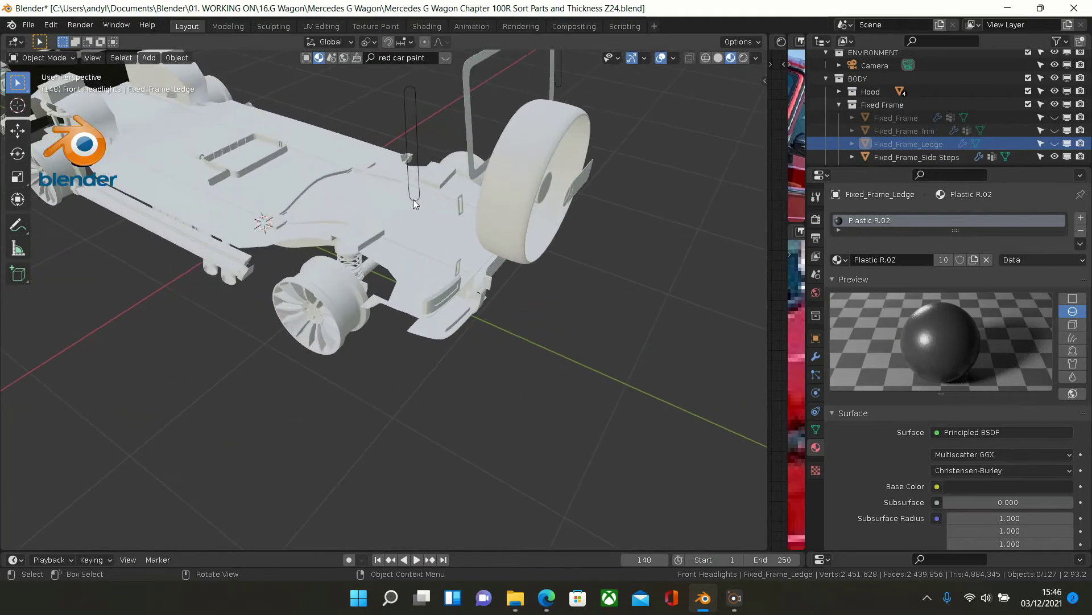
scroll(413, 199, "up", 4)
middle_click_drag(415, 185, 430, 177)
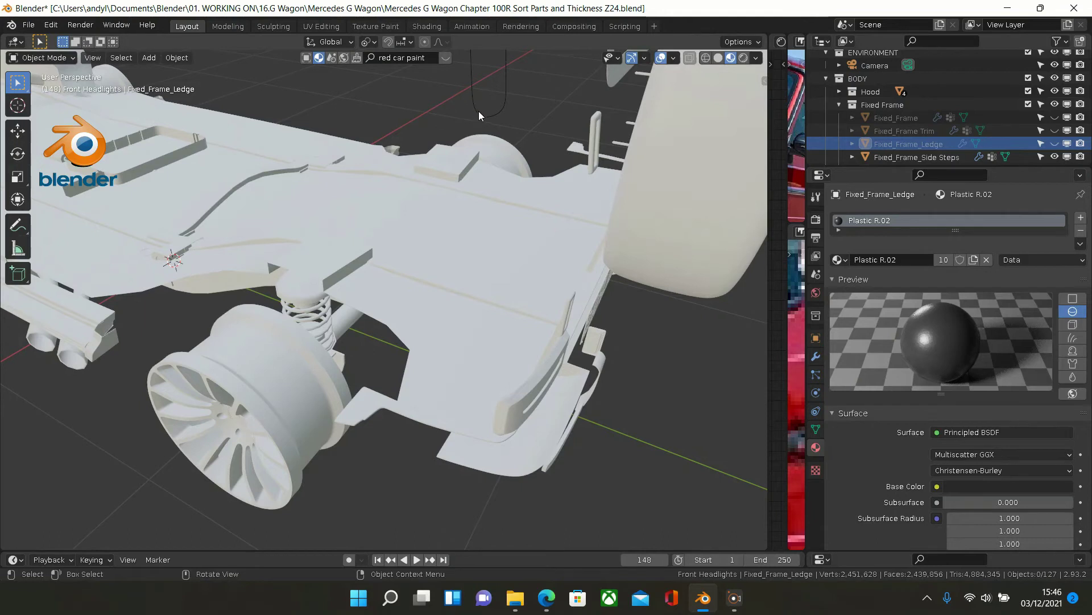
left_click(479, 112)
scroll(507, 118, "down", 2)
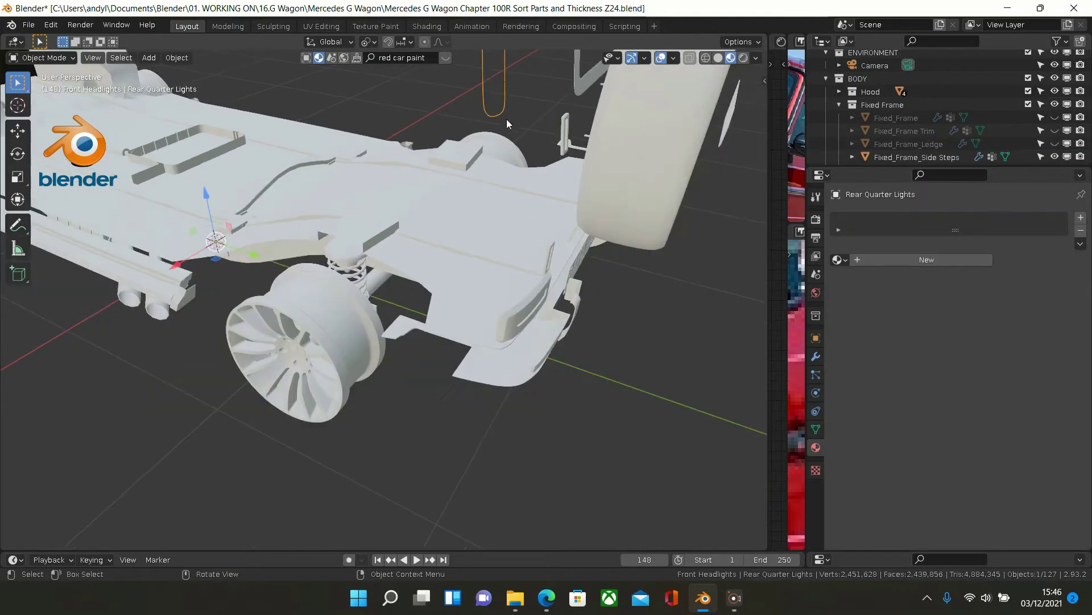
left_click(836, 260)
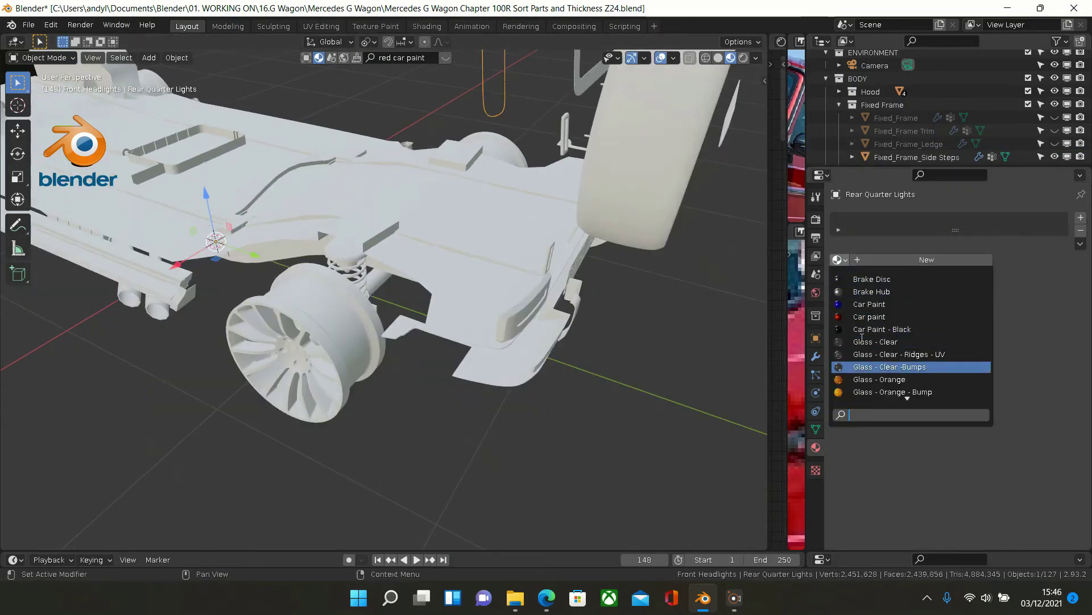
scroll(862, 340, "down", 12)
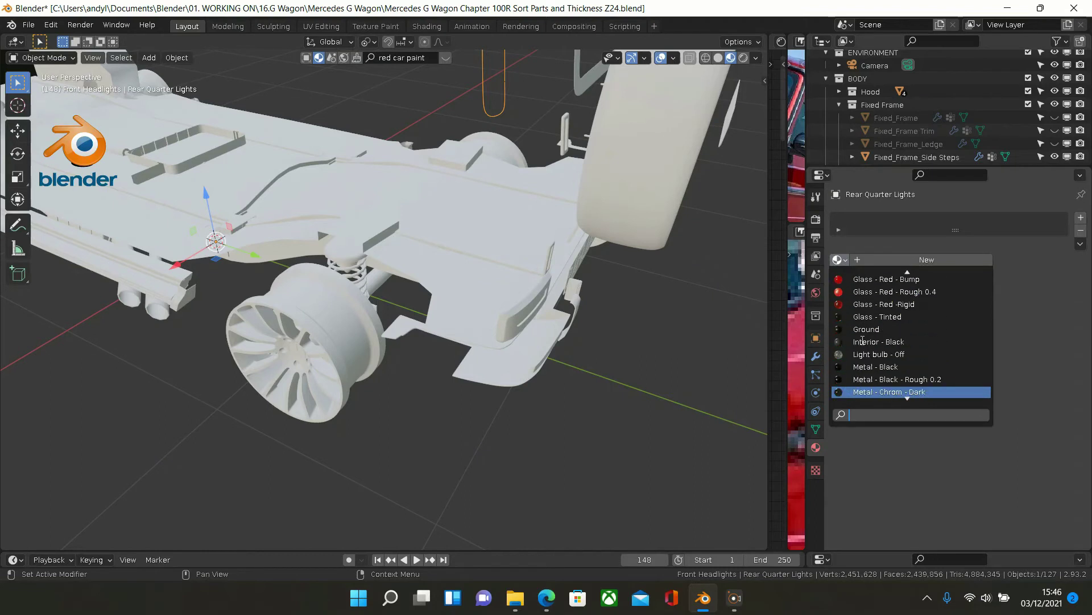
left_click(897, 379)
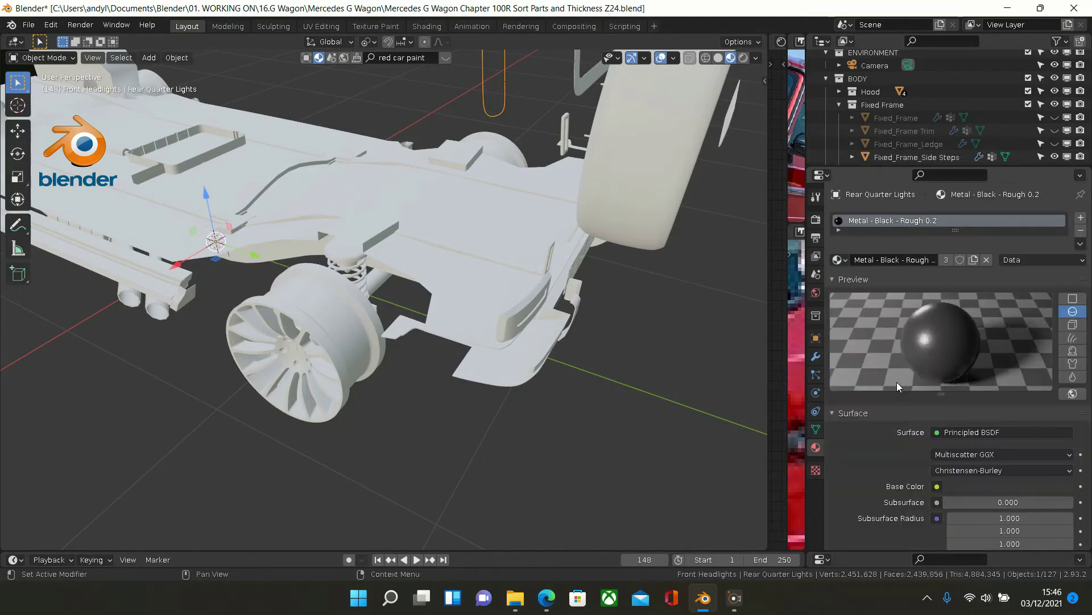
scroll(704, 354, "down", 4)
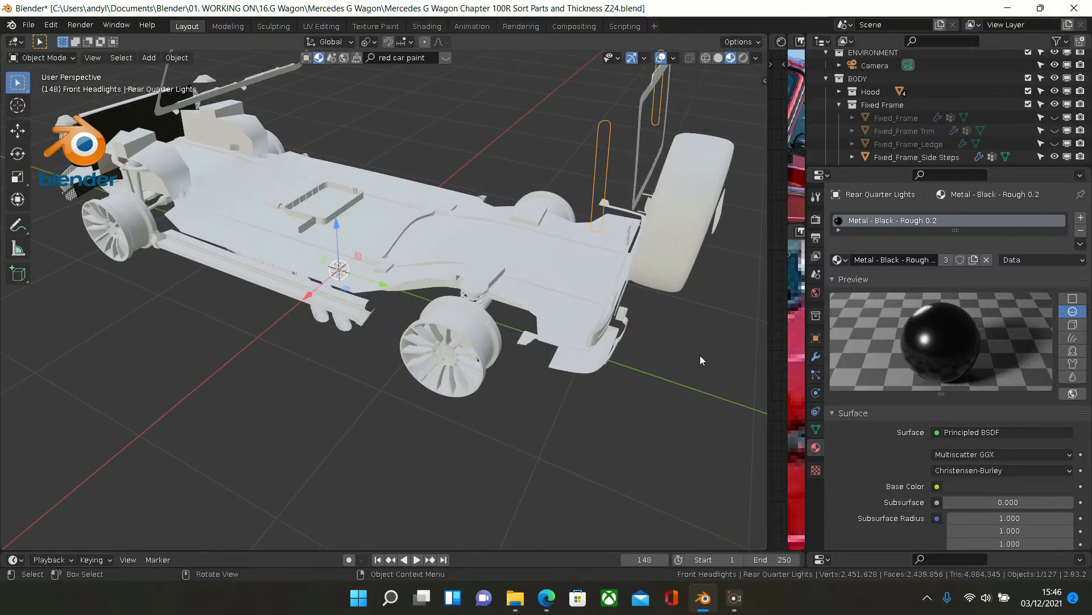
key("Delete")
- Select the front windscreen border and assign the existing Shadow Planes material to it
middle_click_drag(606, 306, 657, 304)
middle_click_drag(227, 217, 199, 210)
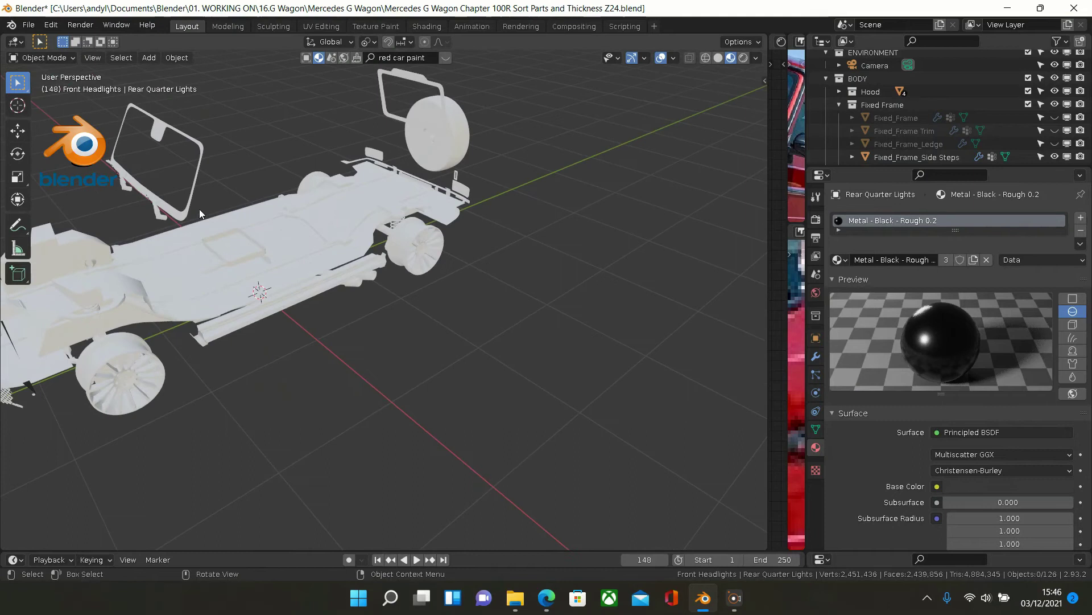
left_click(183, 213)
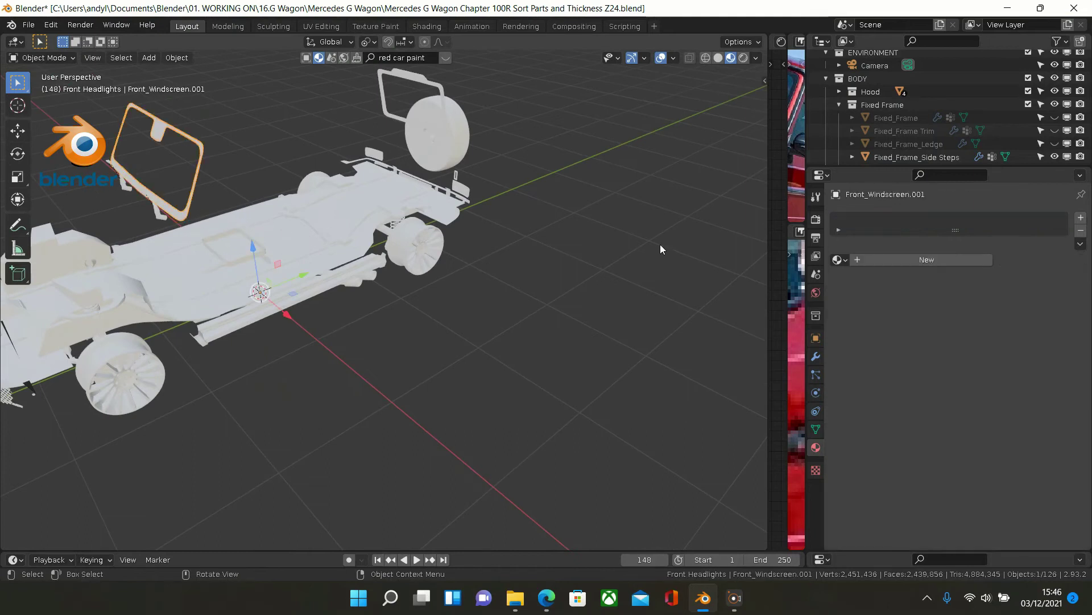
left_click(838, 259)
key("Down")
key("Down")
key("Down")
key("Down")
key("Down")
key("Down")
key("Down")
key("Down")
key("Down")
key("Down")
key("Down")
key("Down")
key("Down")
key("Down")
key("Down")
key("Down")
key("Down")
key("Down")
key("Down")
key("Down")
key("Down")
key("Down")
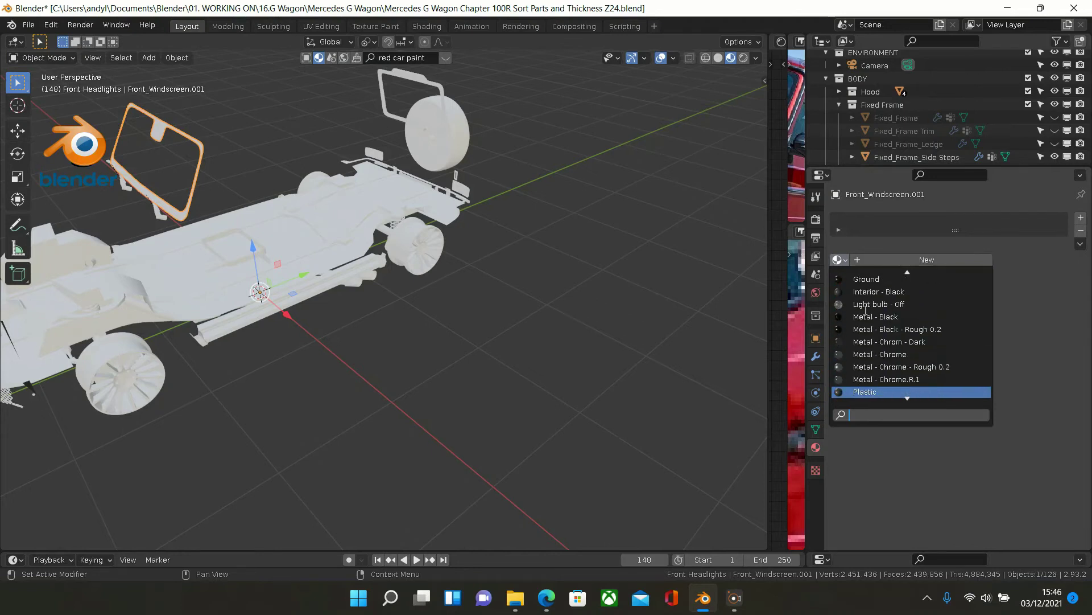
key("Up")
key("Up")
key("Up")
key("Up")
key("Up")
key("Up")
key("Up")
key("Up")
key("Up")
key("Up")
key("Up")
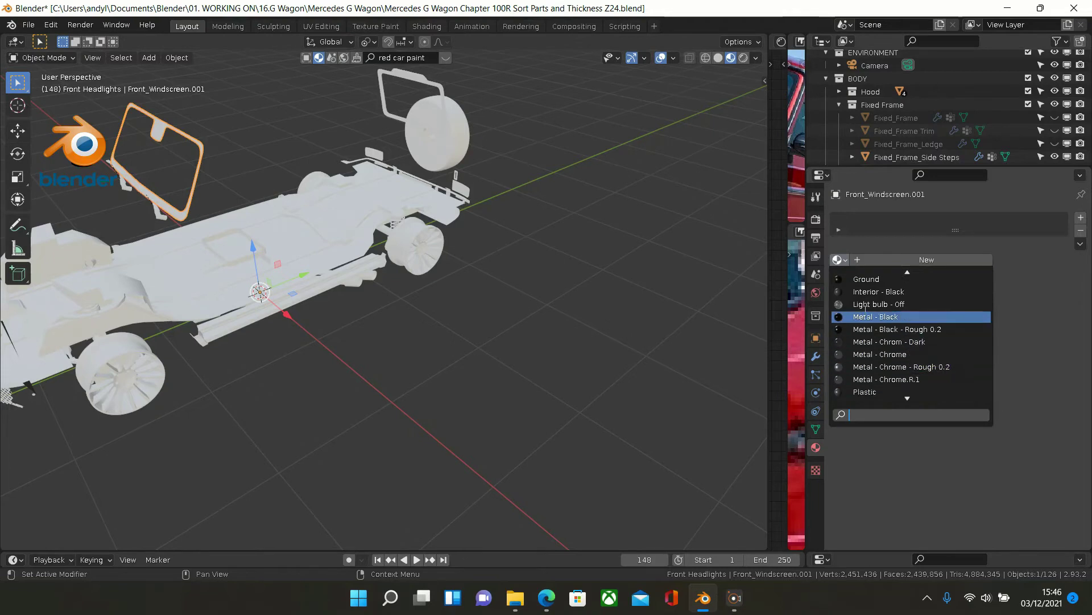
key("Up")
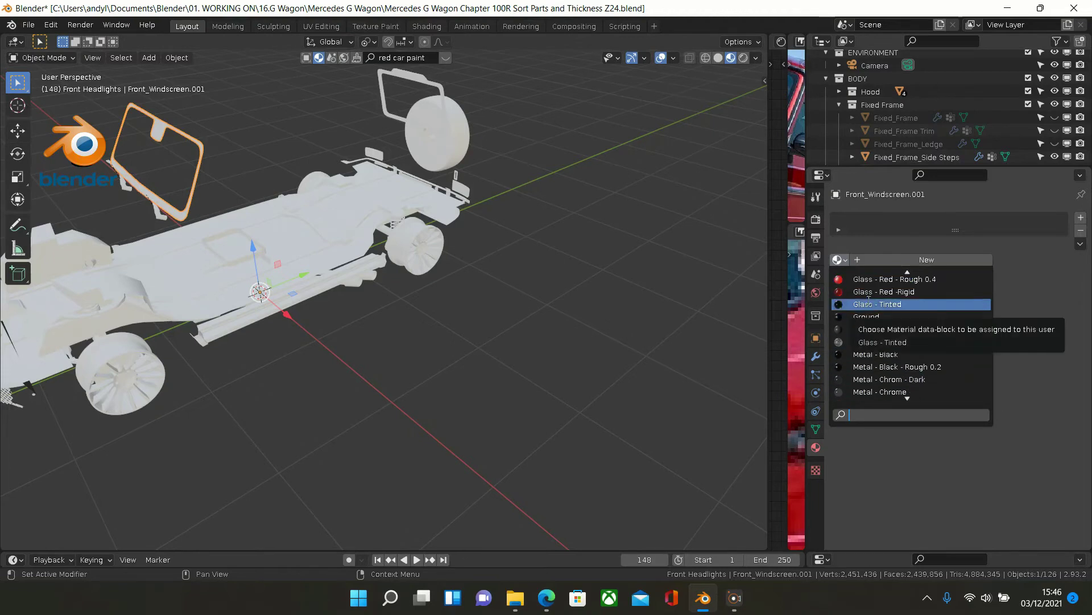
key("Down")
key("Down")
key("Down")
key("Down")
key("Down")
key("Down")
key("Down")
key("Down")
key("Down")
key("Down")
key("Down")
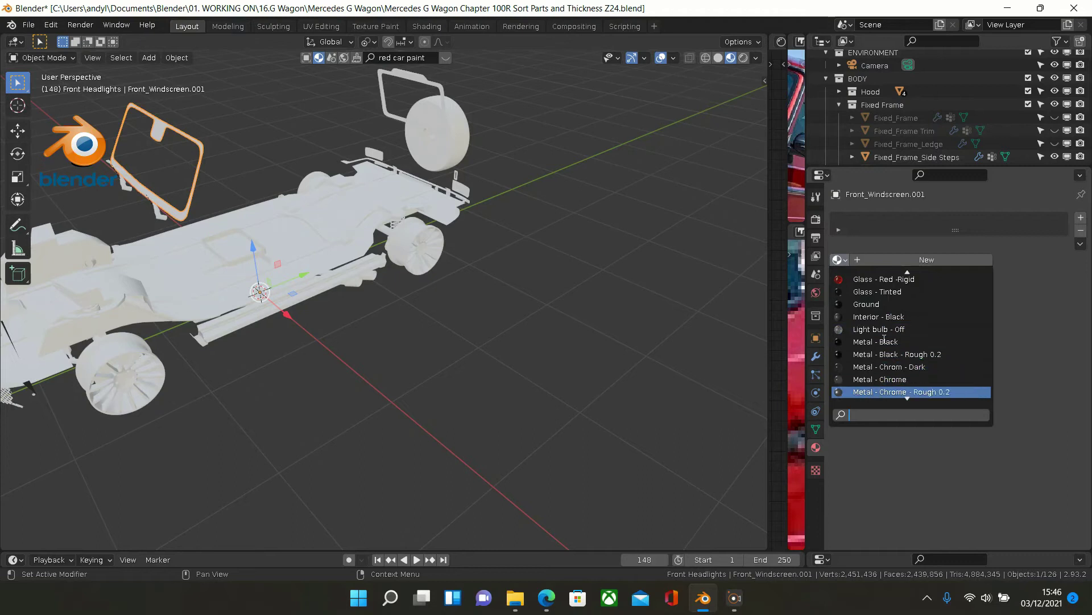
key("Down")
key("Down")
key("Down")
key("Down")
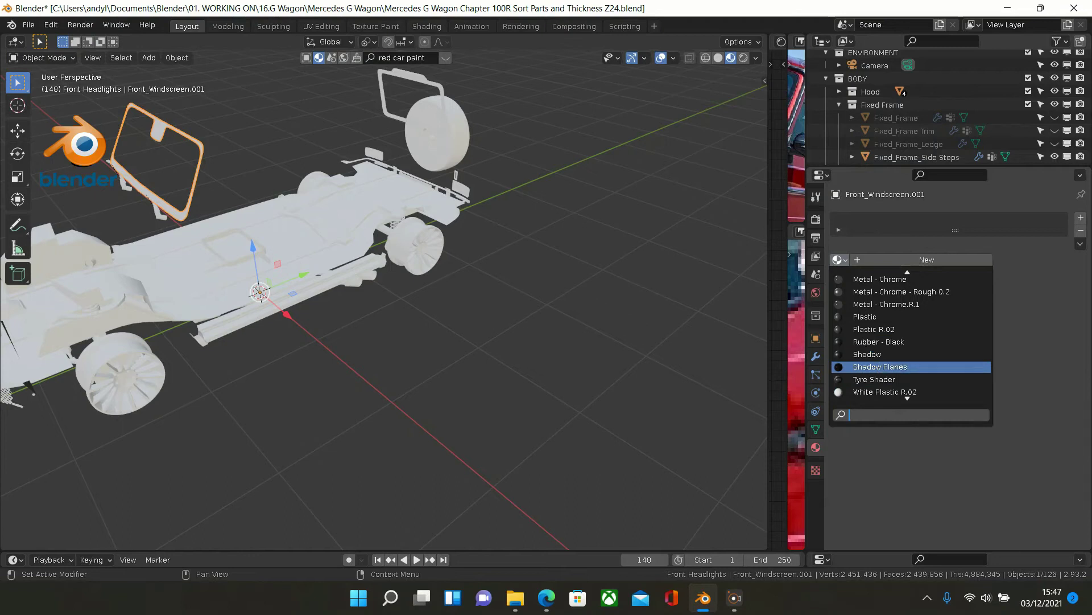
left_click(879, 368)
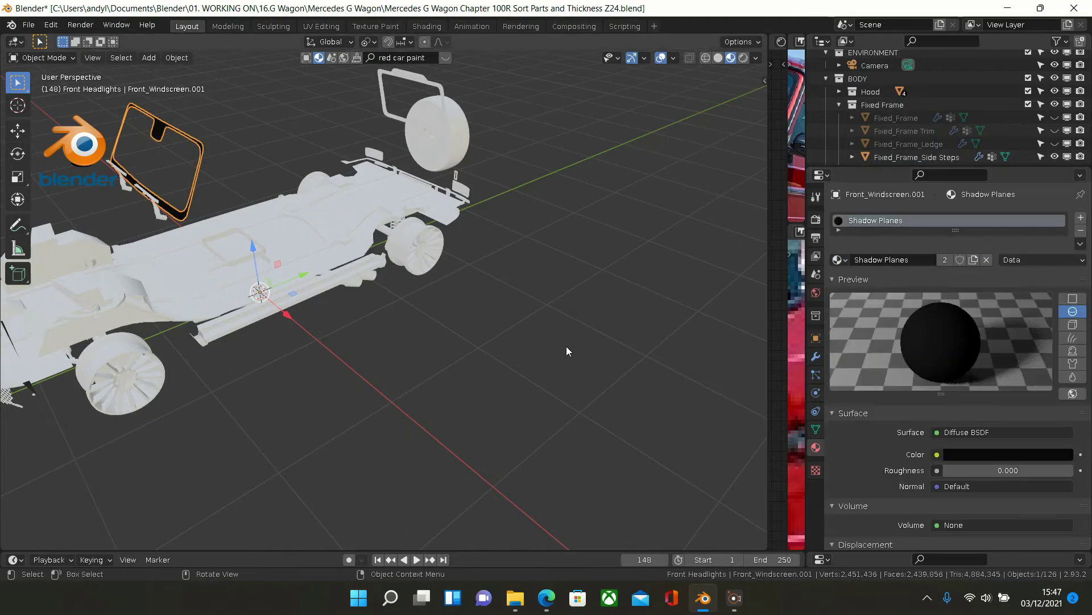
- Examine the black windscreen border up close and compare it with the windscreen in the enlarged reference photos
middle_click_drag(348, 316, 648, 320)
scroll(288, 220, "up", 4)
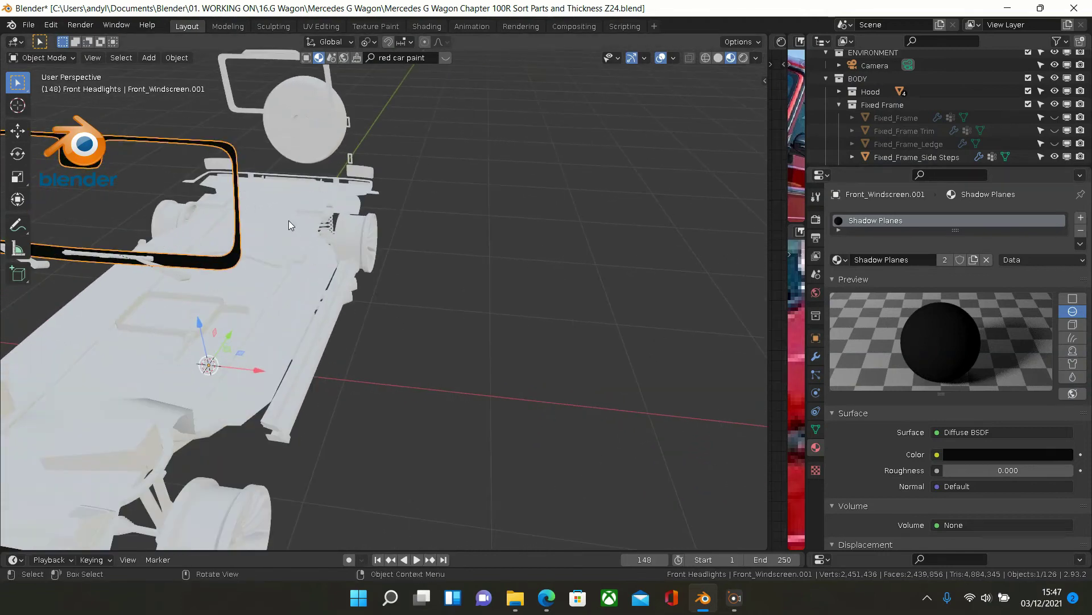
scroll(211, 215, "down", 5)
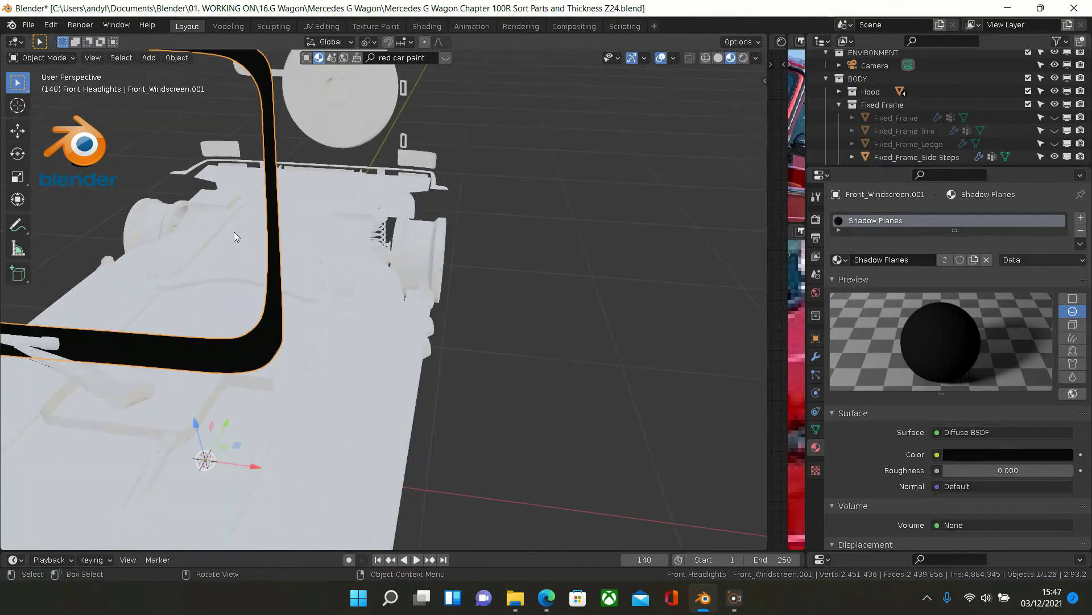
middle_click_drag(255, 243, 434, 231)
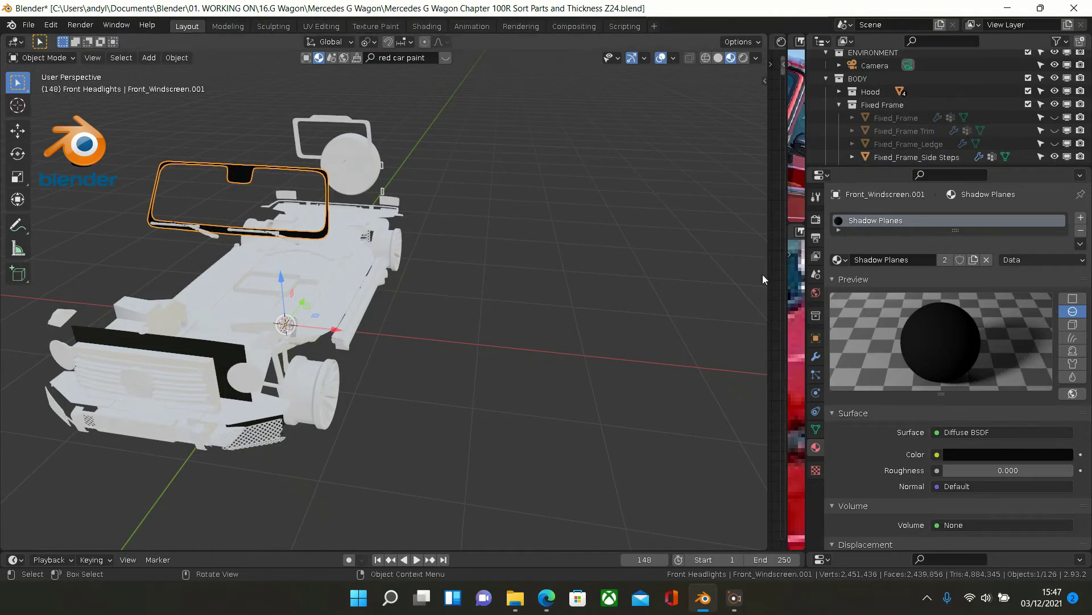
left_click_drag(765, 275, 493, 281)
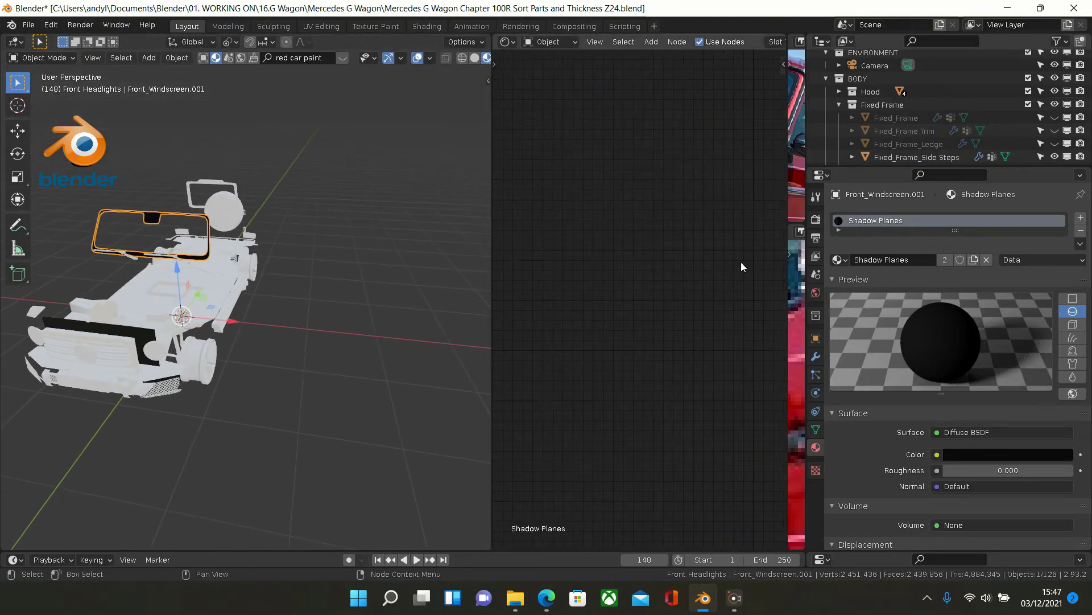
left_click_drag(787, 267, 472, 280)
scroll(659, 326, "up", 4)
scroll(659, 326, "down", 5)
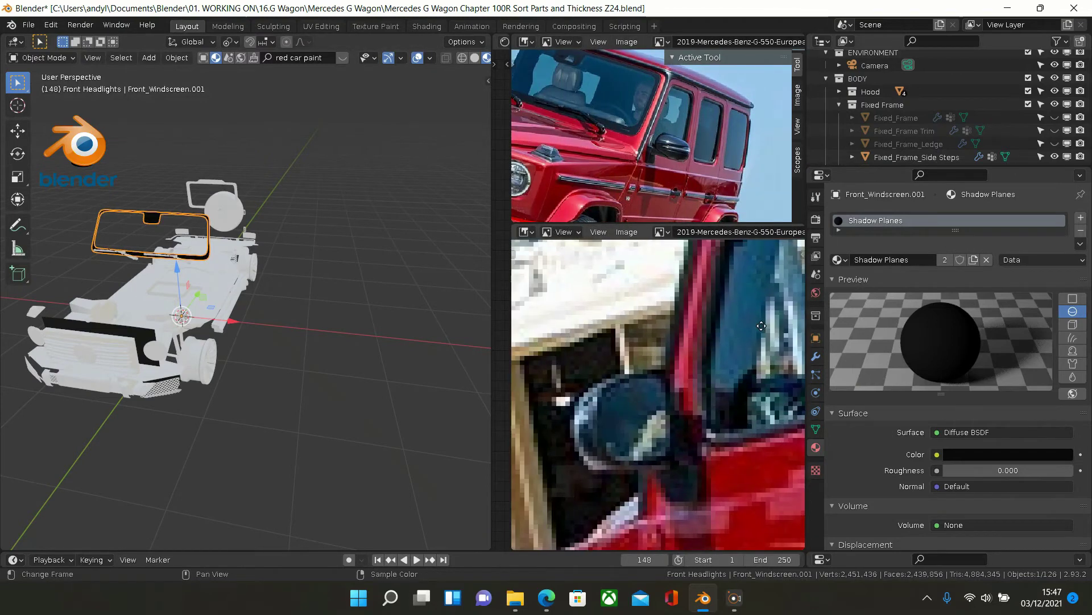
scroll(632, 80, "up", 4)
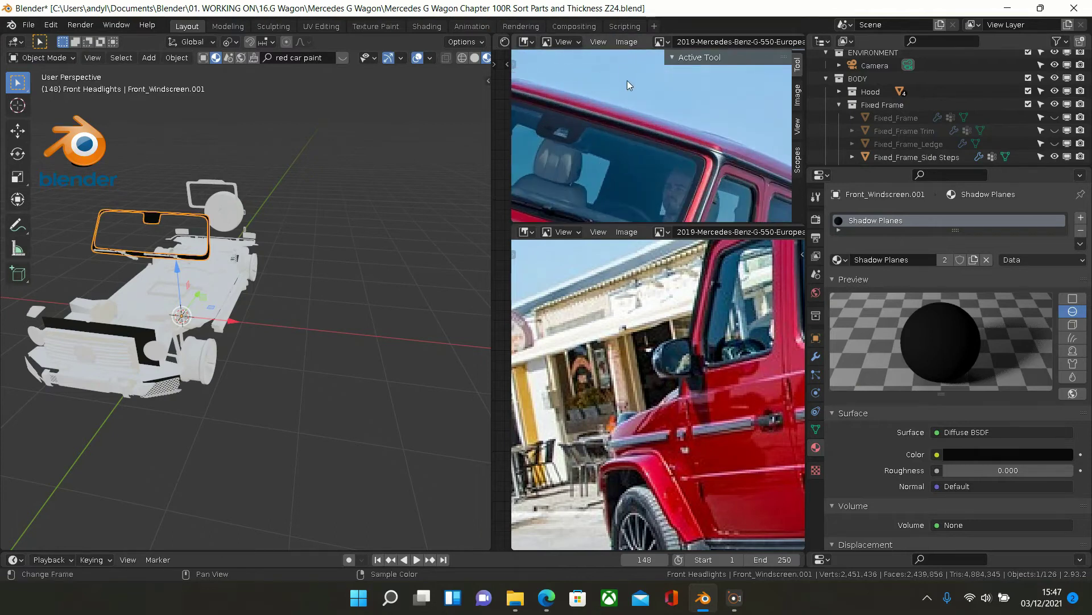
scroll(628, 91, "up", 3)
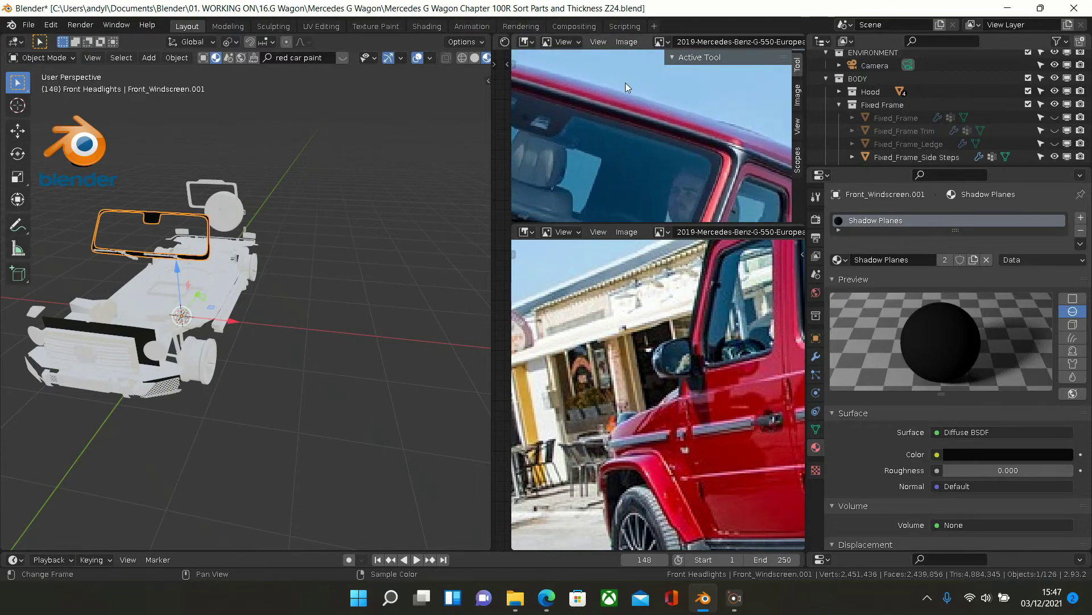
middle_click_drag(712, 169, 675, 110)
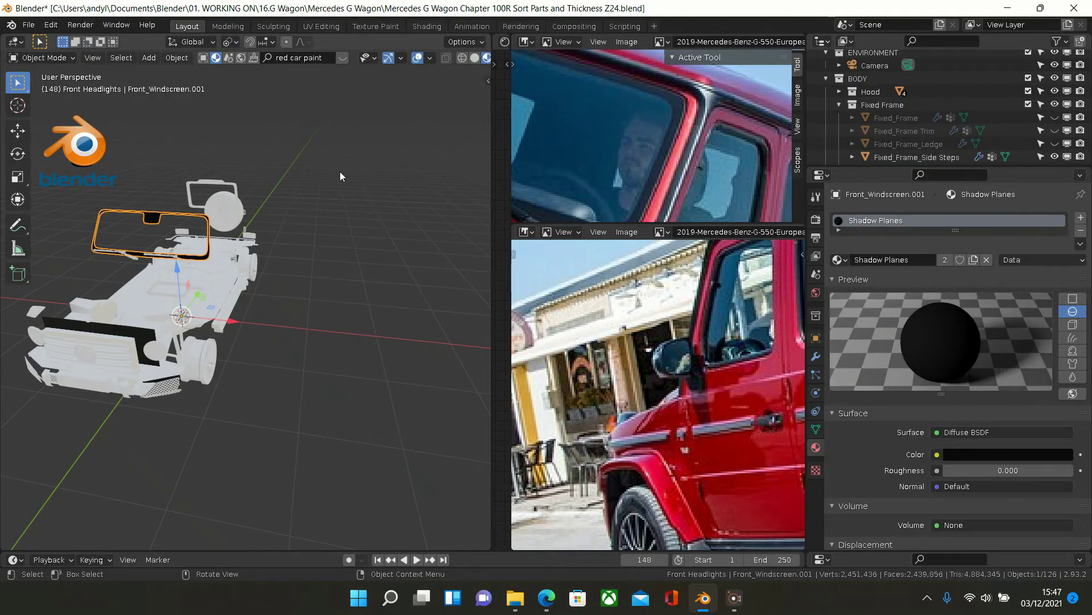
- Hide the front windscreen border and widen the 3D viewport back over the reference photos and node editor
key("Delete")
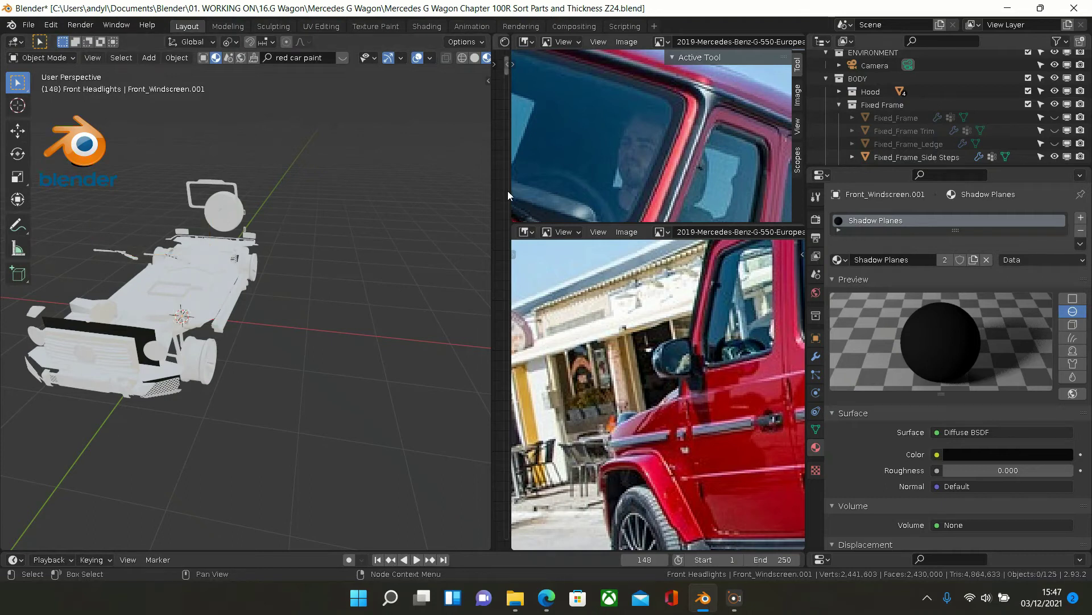
left_click_drag(511, 185, 788, 185)
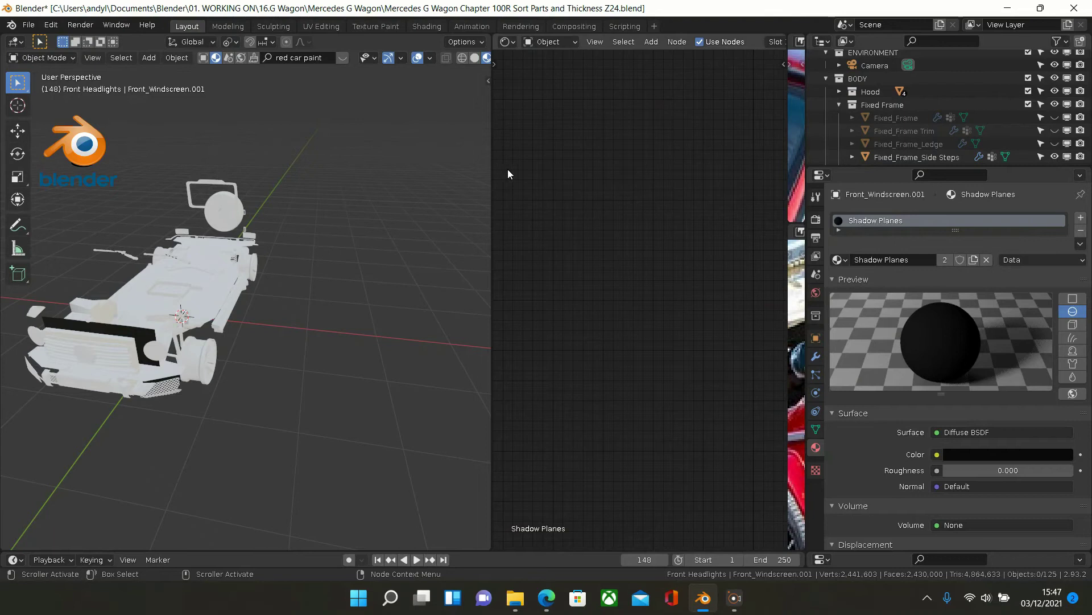
left_click_drag(491, 168, 768, 179)
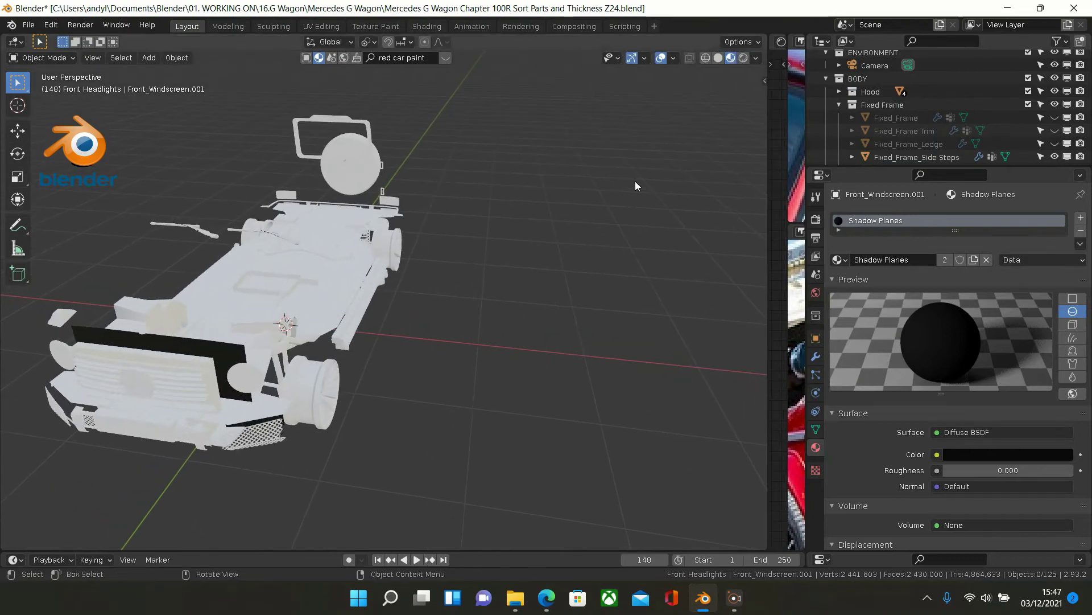
middle_click_drag(515, 193, 432, 180)
middle_click_drag(355, 184, 398, 166)
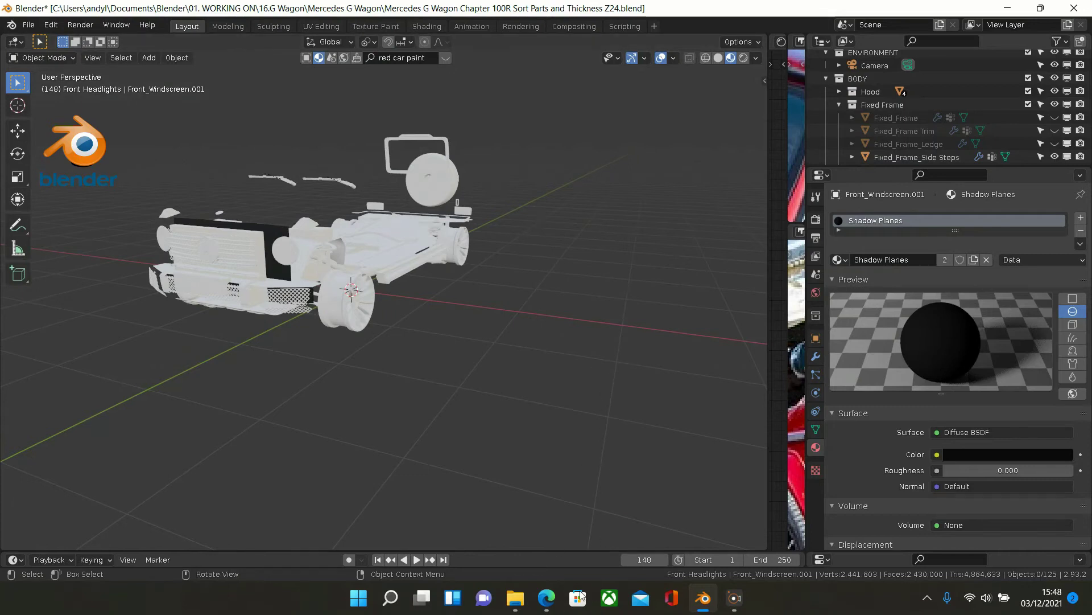
scroll(334, 353, "up", 2)
mouse_move(288, 284)
middle_mouse_down()
mouse_move(325, 338)
mouse_move(292, 332)
mouse_move(273, 292)
middle_mouse_up()
scroll(312, 177, "up", 6)
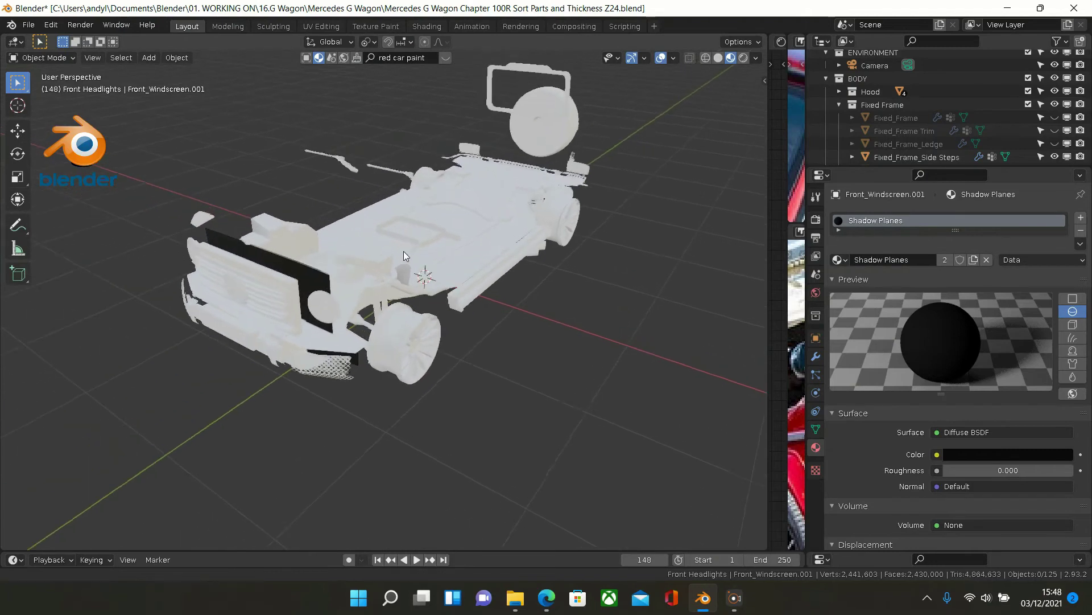
- Select the front windscreen wiper nearer the middle of the car and assign the existing Metal - Black - Rough 0.2 material to it
scroll(377, 243, "up", 4)
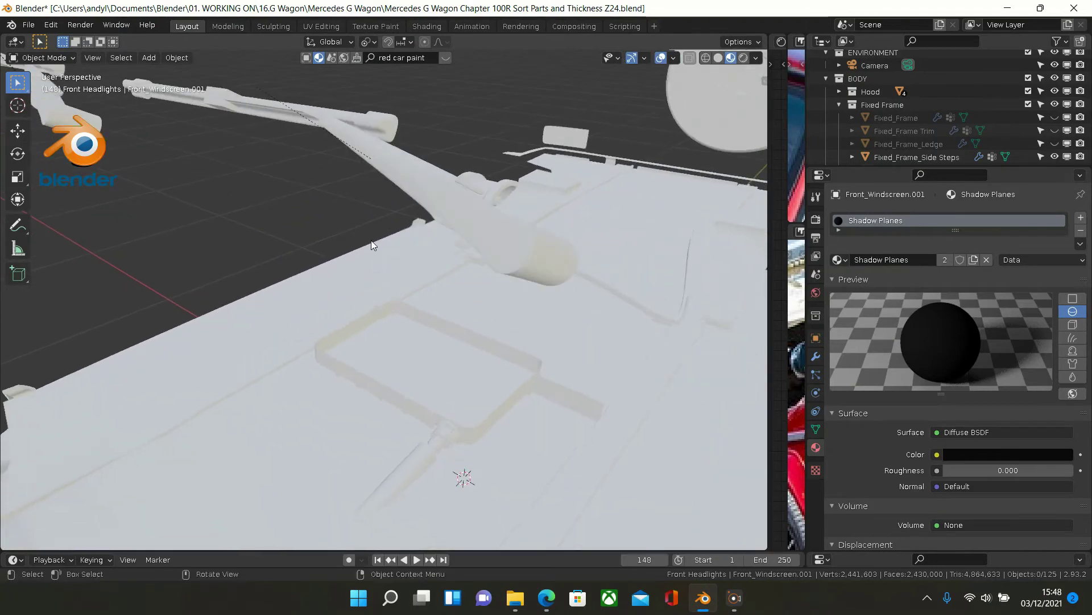
left_click(495, 256)
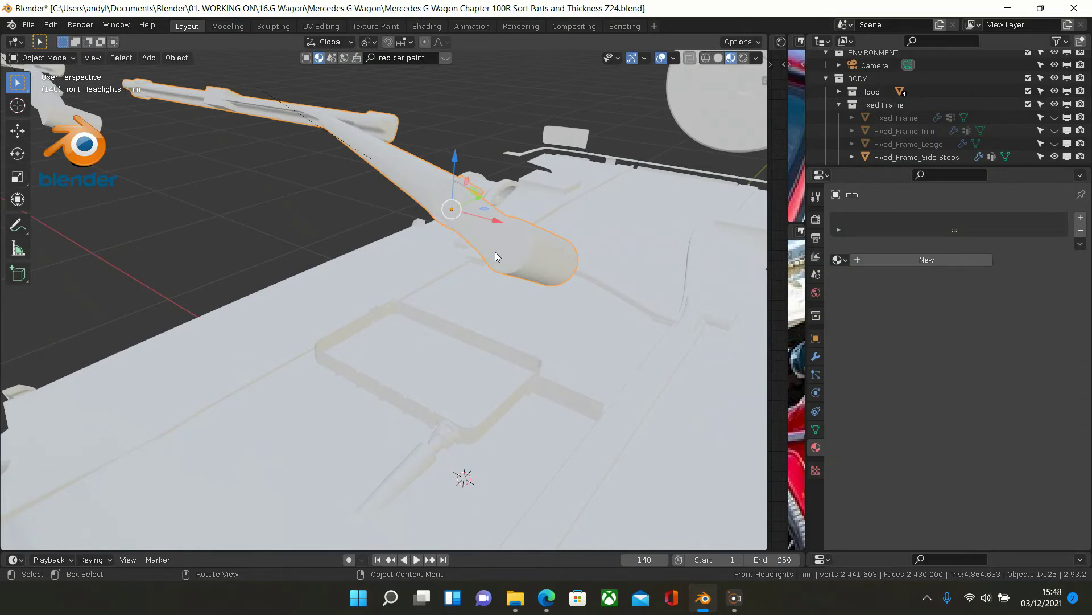
scroll(495, 257, "down", 1)
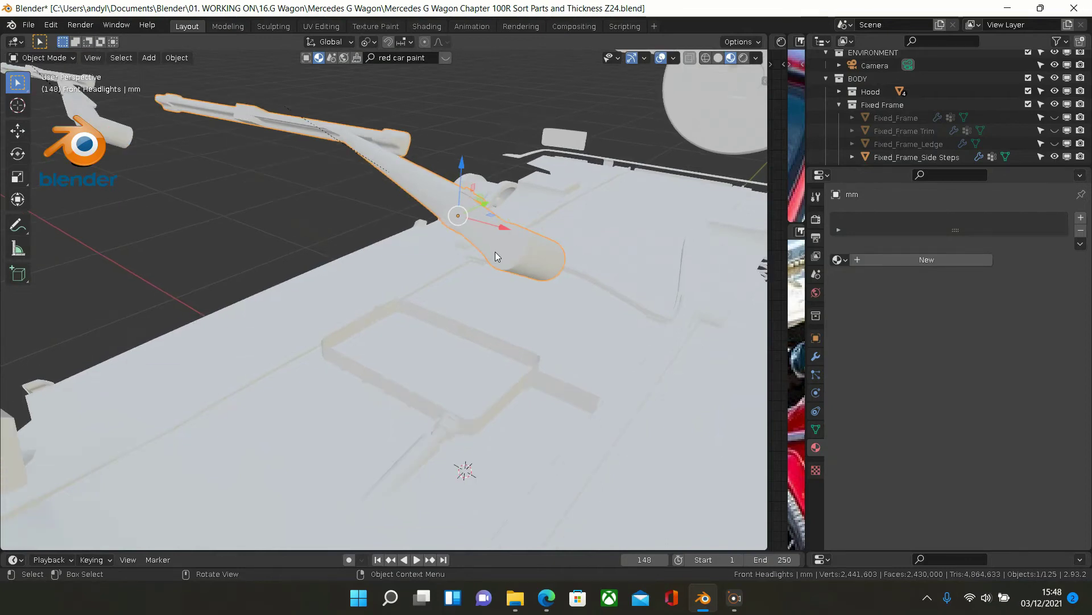
mouse_move(495, 265)
middle_mouse_down()
mouse_move(462, 321)
mouse_move(445, 297)
mouse_move(492, 257)
mouse_move(508, 251)
mouse_move(512, 261)
middle_mouse_up()
left_click(838, 260)
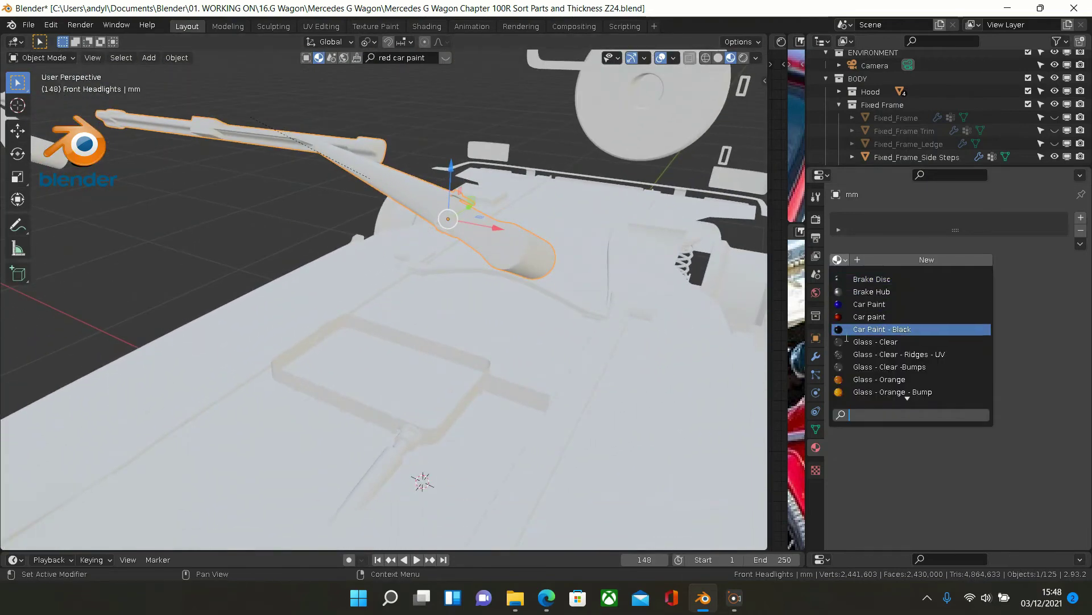
scroll(874, 348, "down", 12)
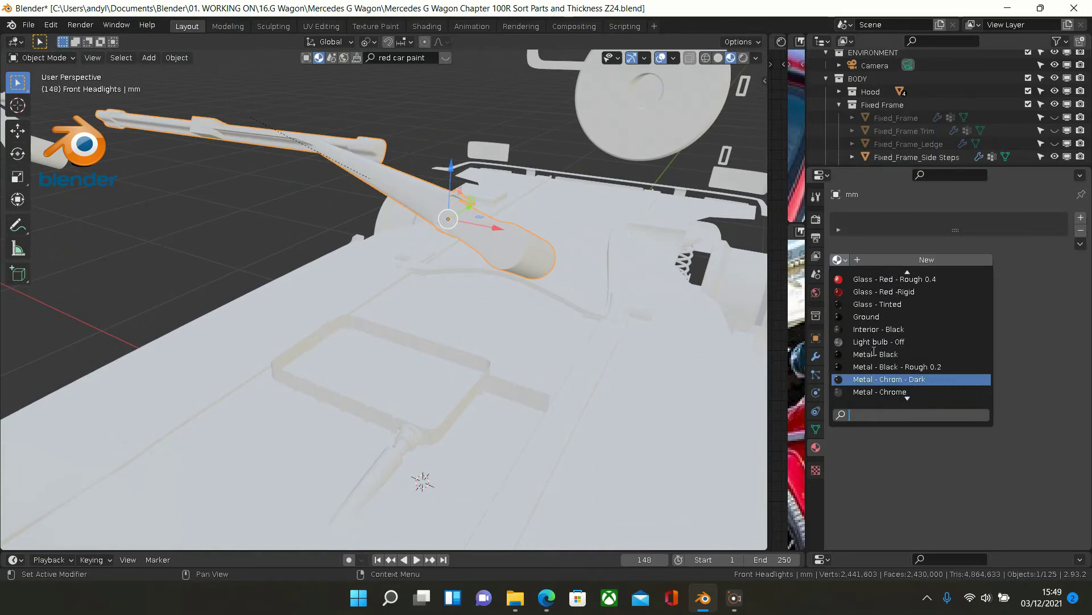
scroll(874, 355, "down", 3)
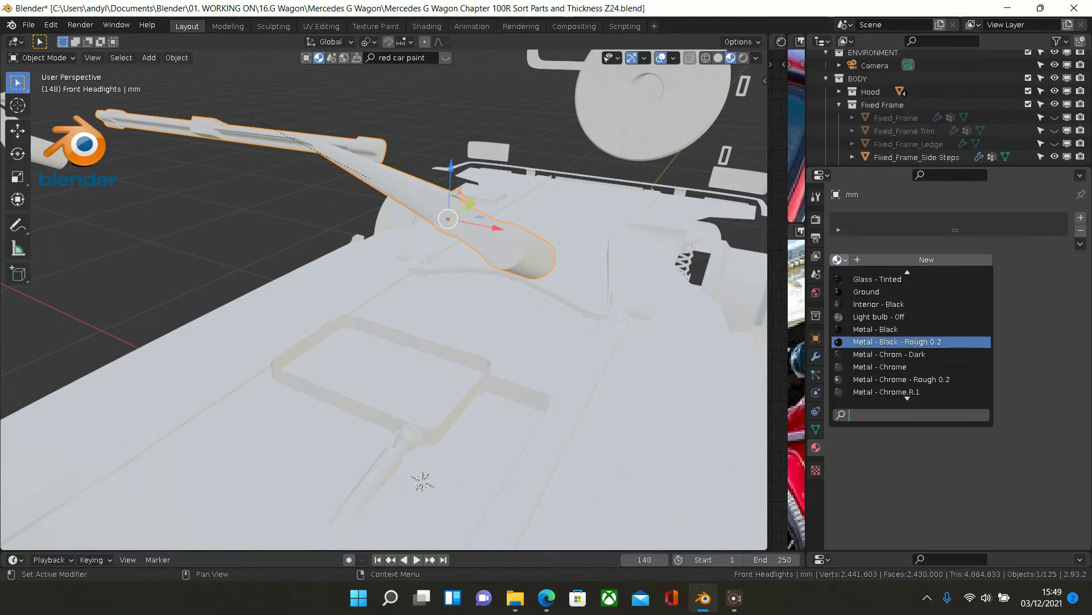
left_click(913, 340)
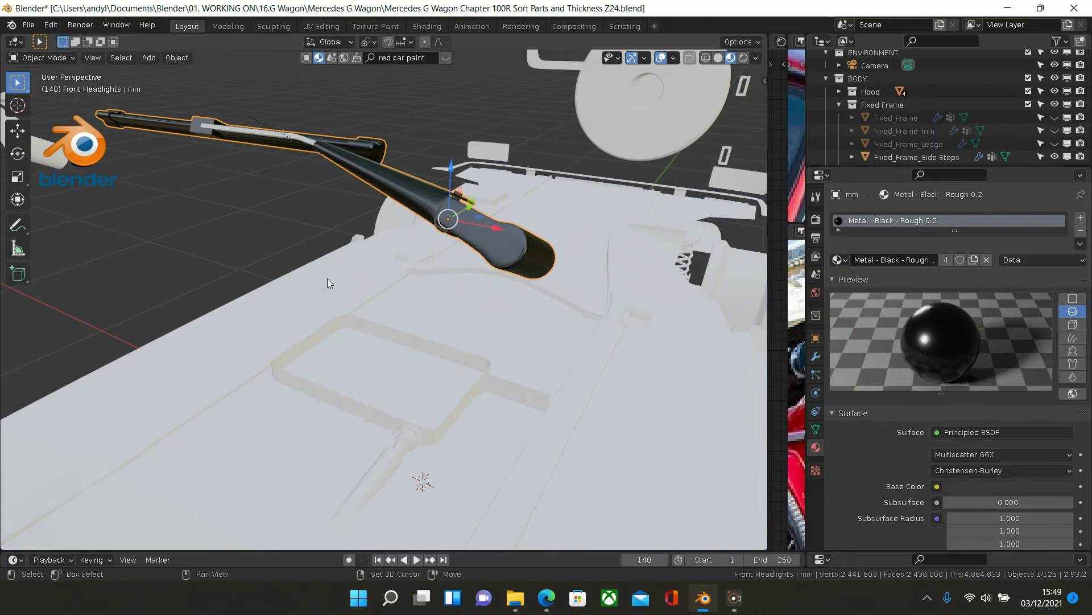
- Give the pivot end piece of the other windscreen wiper the existing Metal - Black - Rough 0.2 material
middle_click_drag(349, 297, 387, 267)
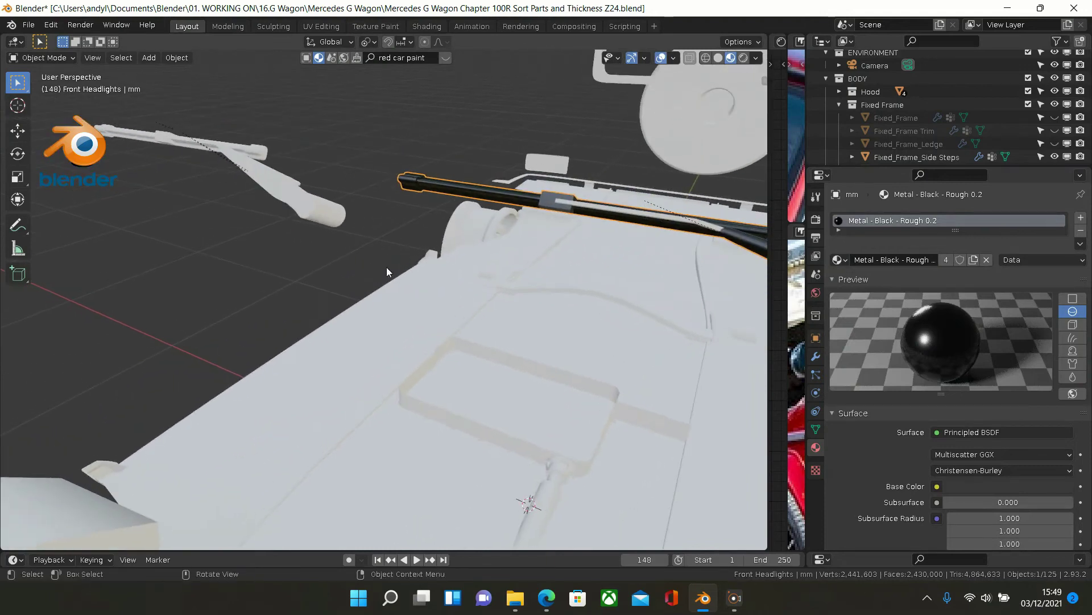
left_click(324, 219)
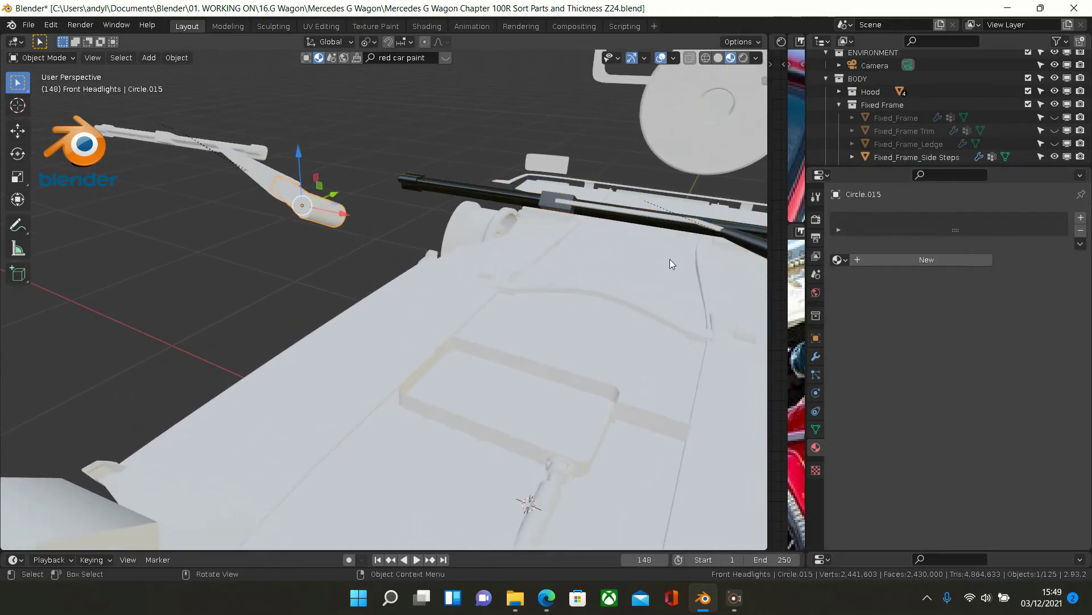
left_click(840, 259)
scroll(856, 338, "down", 14)
scroll(856, 338, "down", 8)
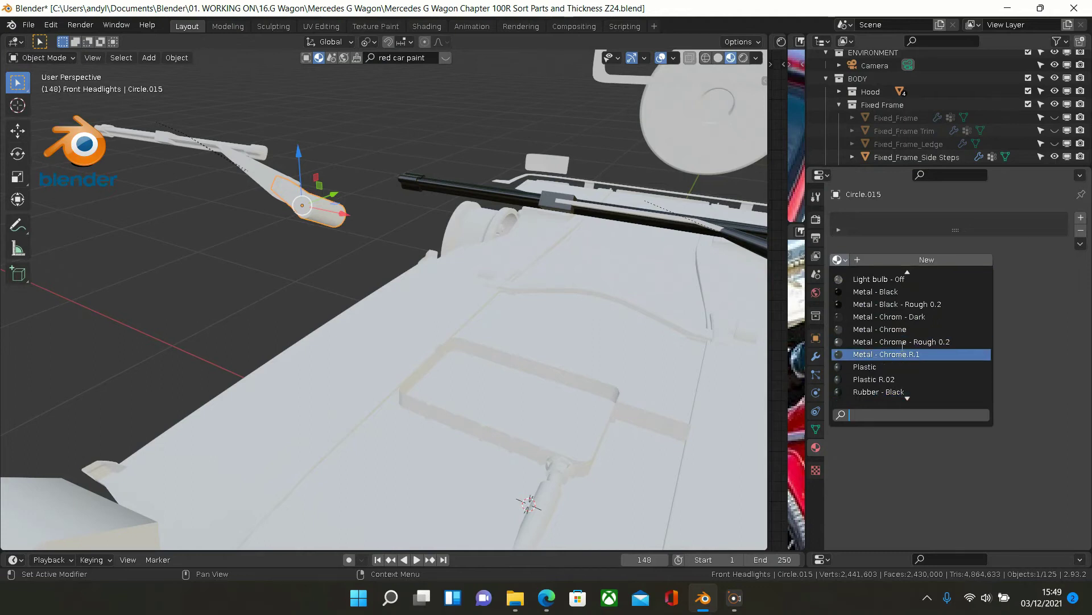
left_click(902, 309)
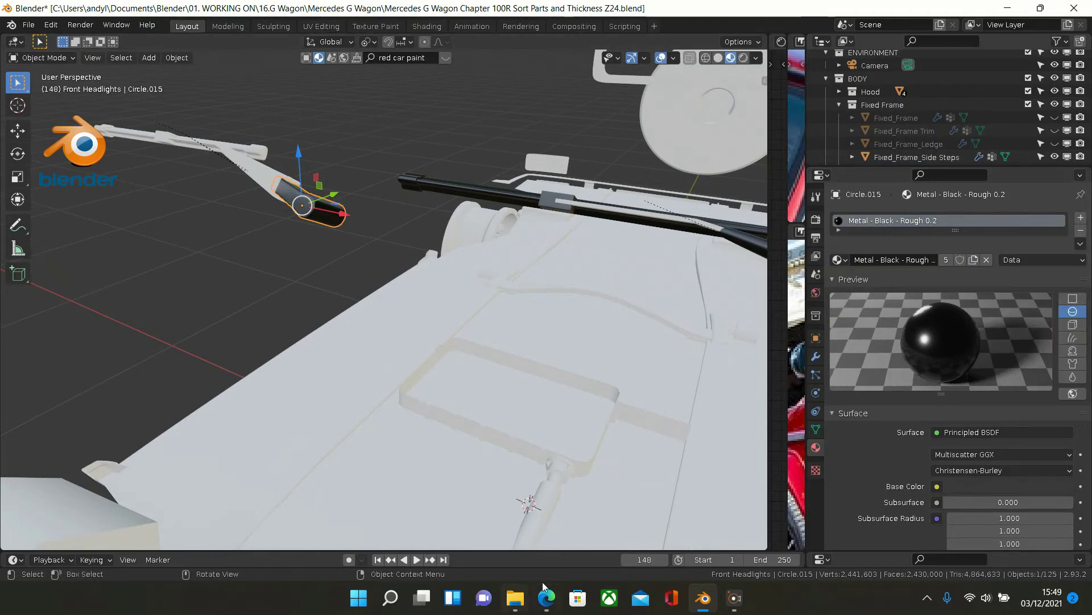
- Select the tapered arm joined to that pivot piece and assign the existing Metal - Black - Rough 0.2 material
left_click(258, 176)
middle_click_drag(268, 190, 313, 232)
scroll(320, 279, "up", 3)
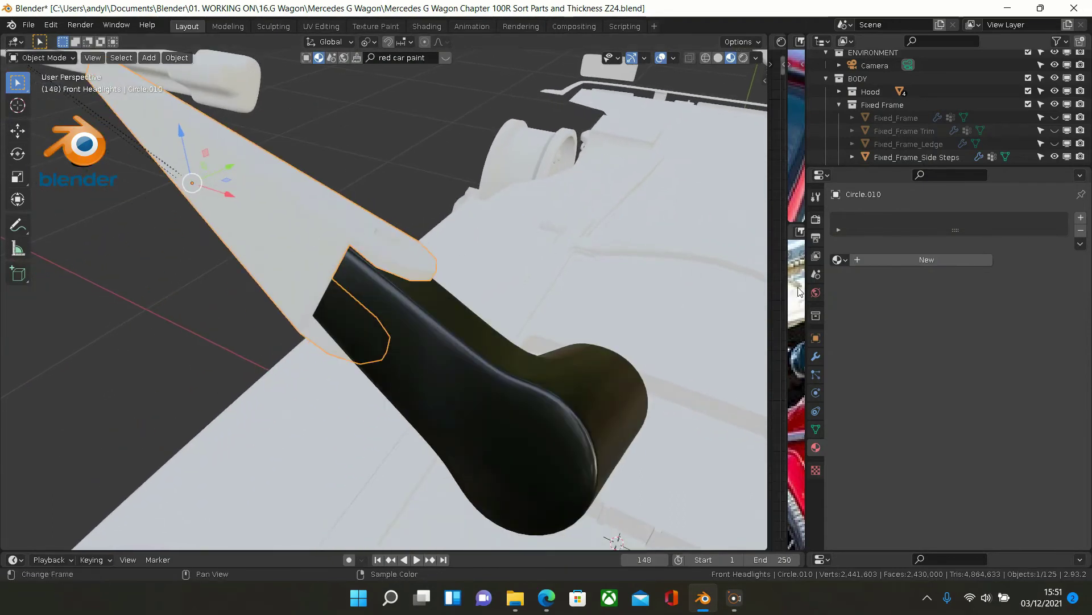
left_click(839, 260)
scroll(848, 350, "down", 7)
scroll(848, 336, "down", 6)
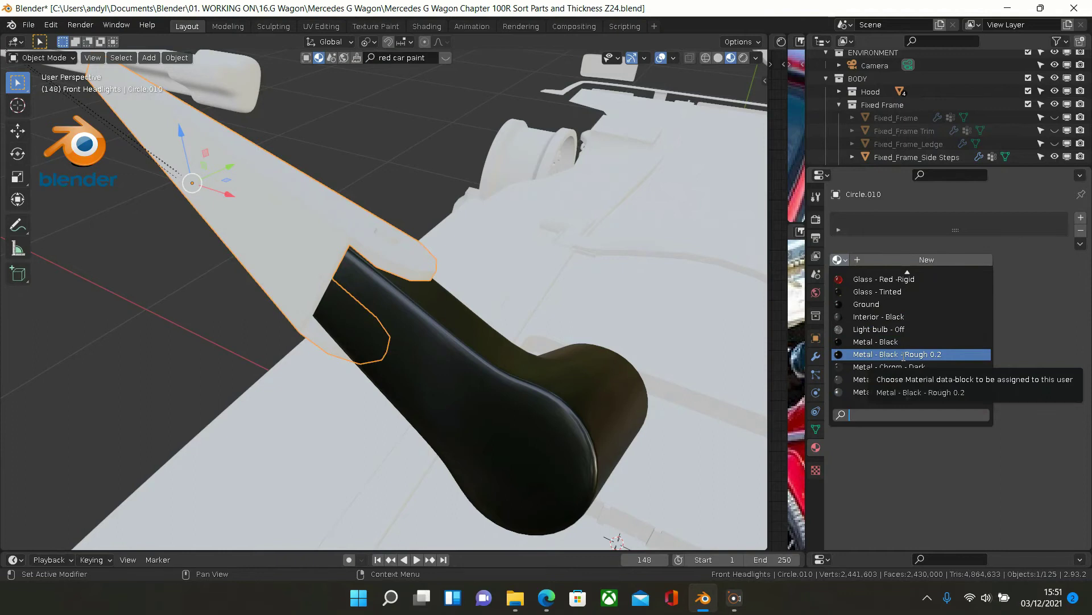
left_click(904, 354)
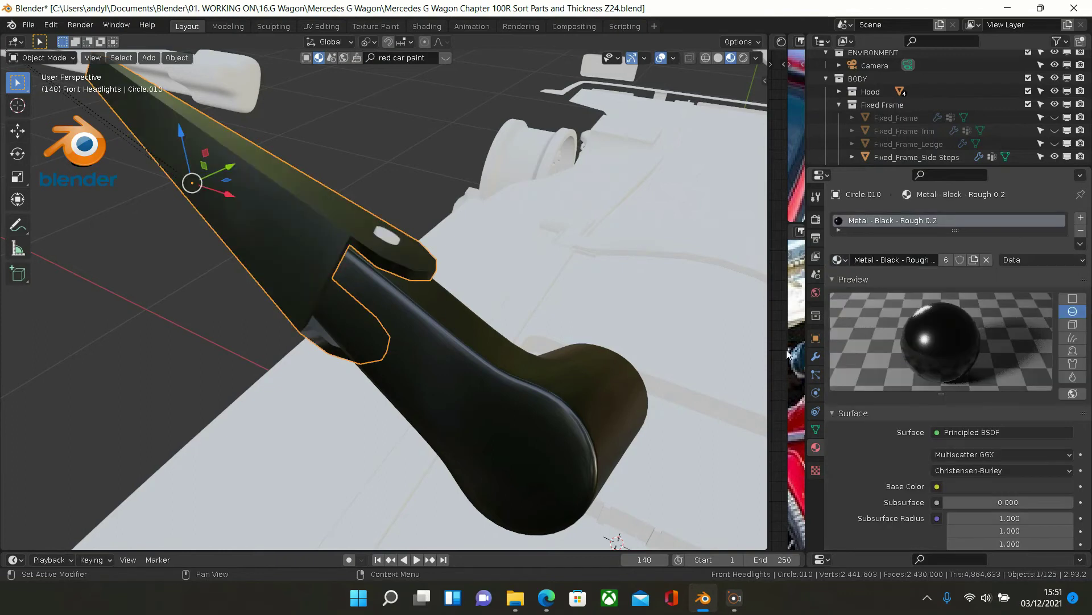
- Assign the existing Metal - Black - Rough 0.2 material to the small hinge pin between the wiper arm and its pivot piece
left_click(392, 239)
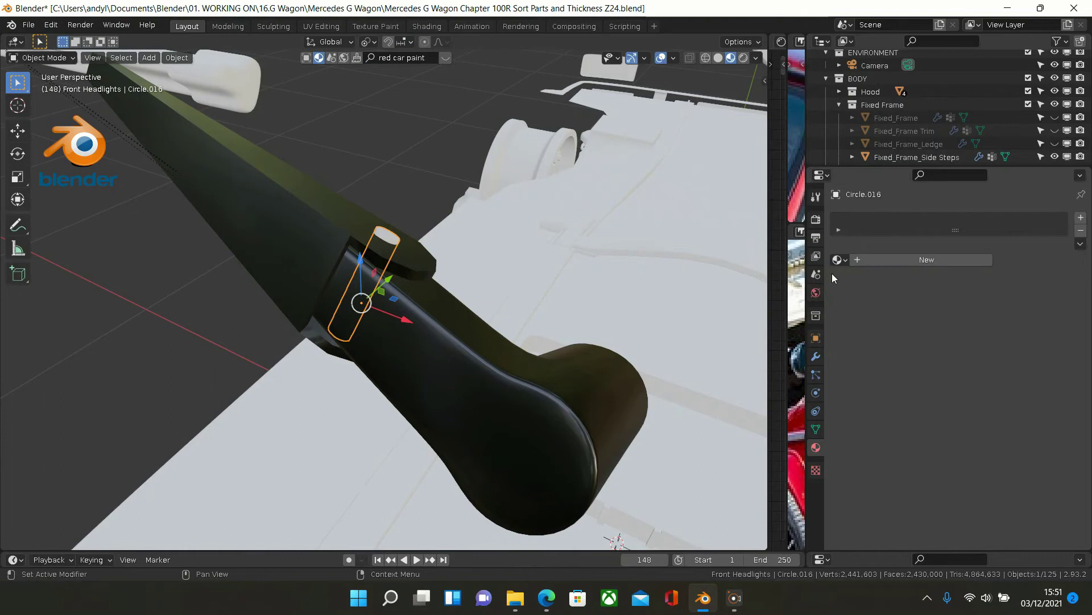
left_click(838, 259)
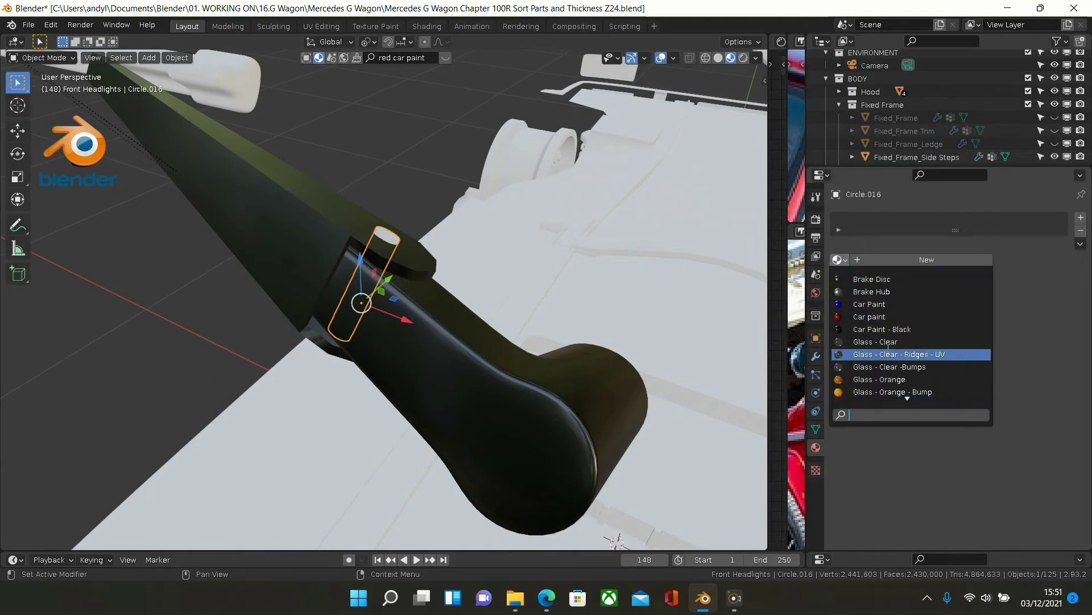
scroll(888, 346, "down", 15)
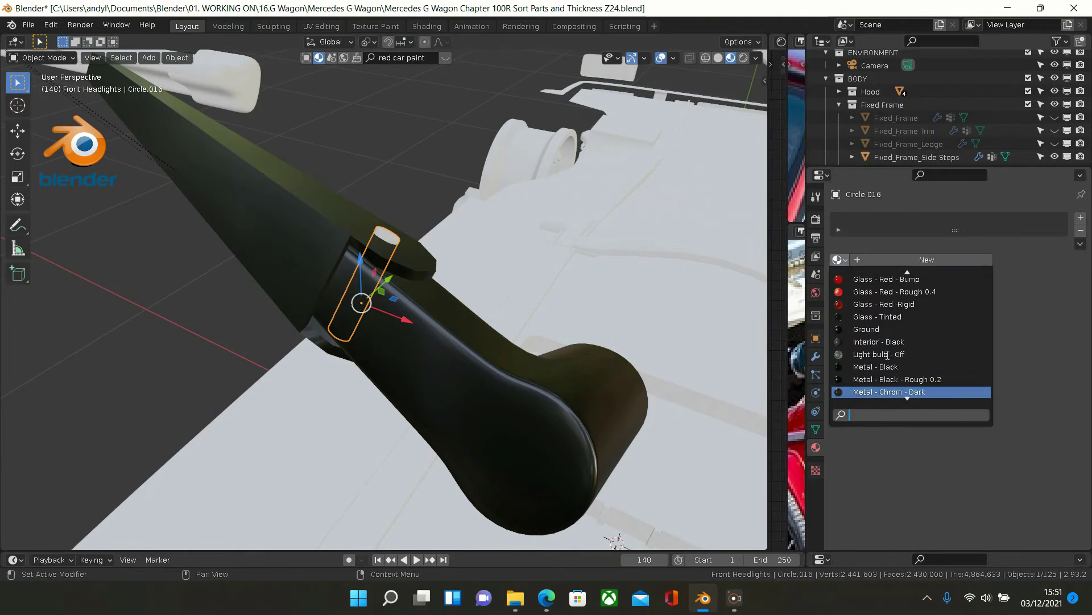
scroll(888, 375, "down", 1)
left_click(888, 367)
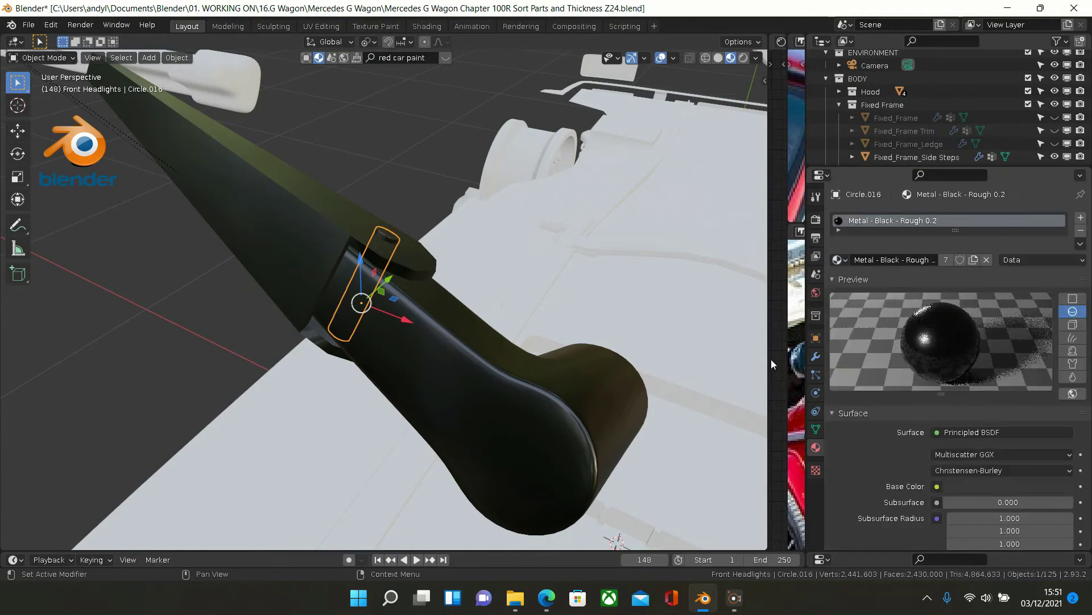
- Examine the unshaded wiper blade and compare it with the black wiper, inspecting the black wiper's mesh in Edit Mode
middle_click_drag(265, 258, 336, 304)
scroll(334, 287, "down", 4)
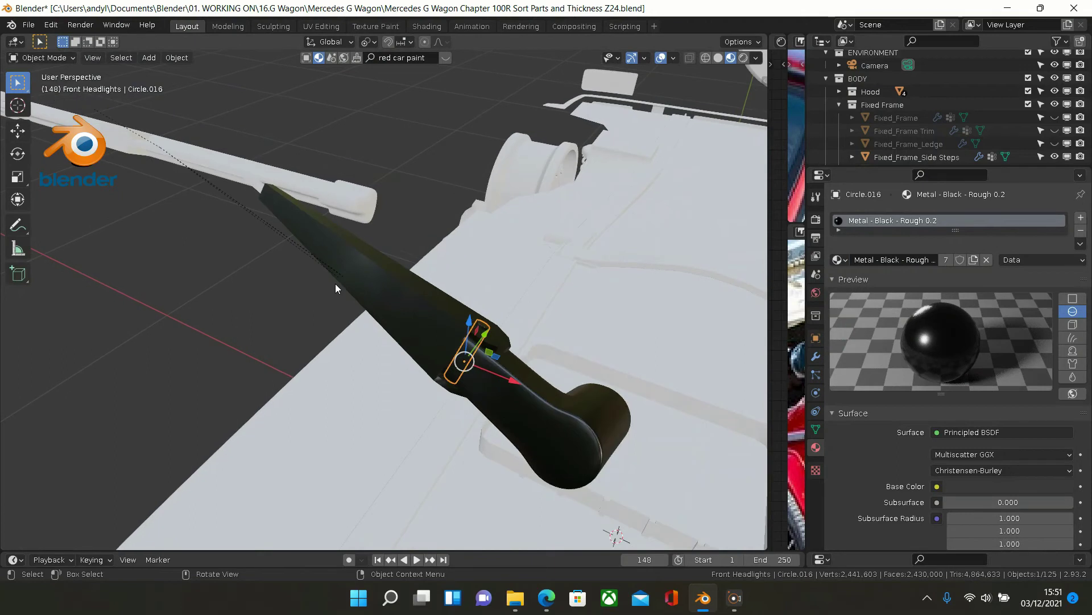
left_click(354, 226)
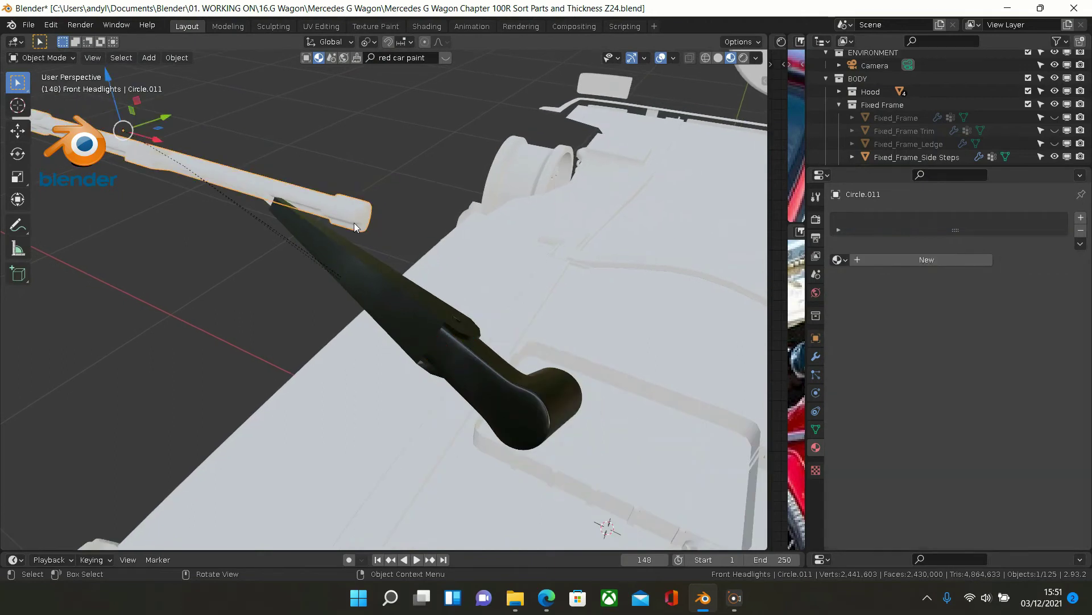
scroll(336, 224, "down", 1)
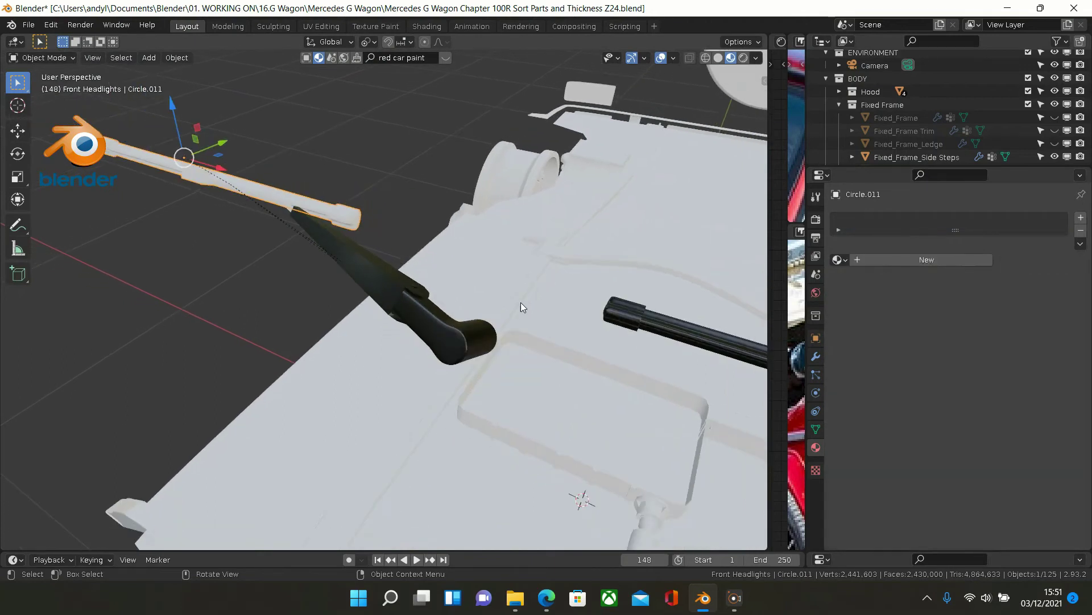
scroll(545, 293, "up", 5)
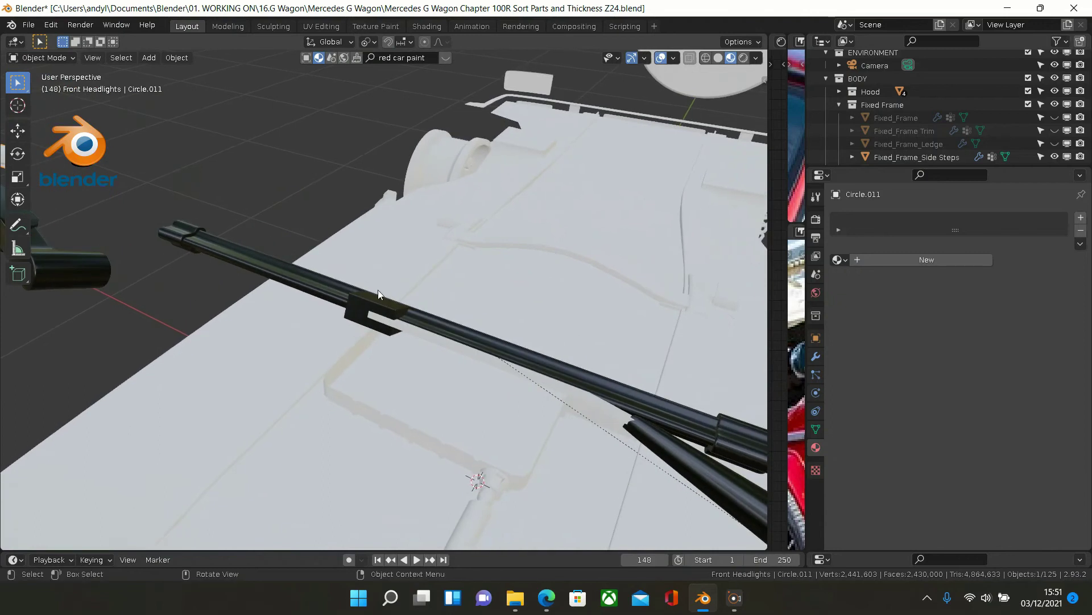
left_click(289, 279)
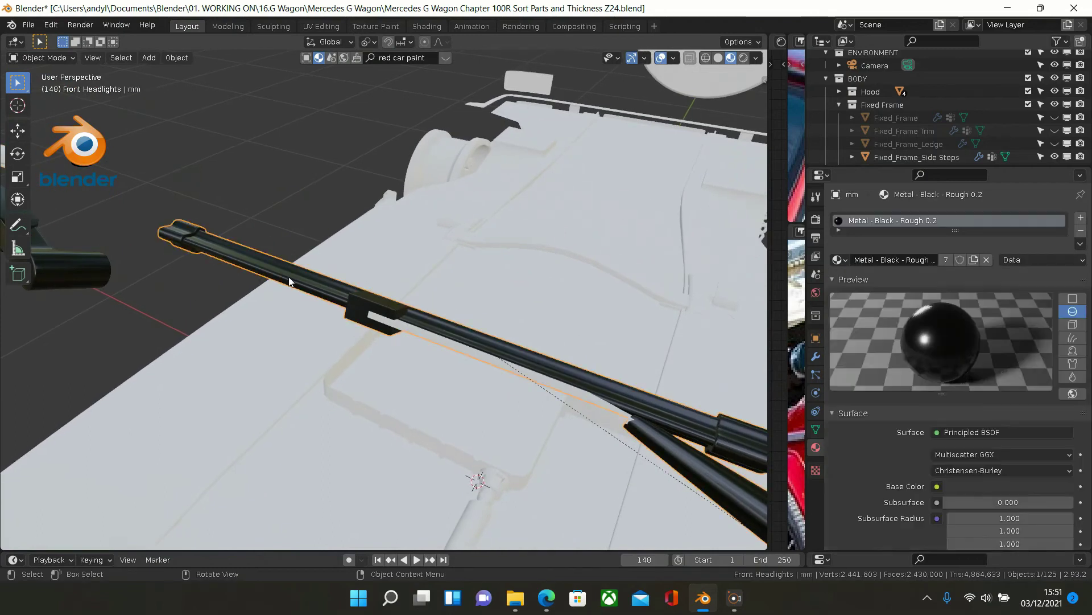
key("Tab")
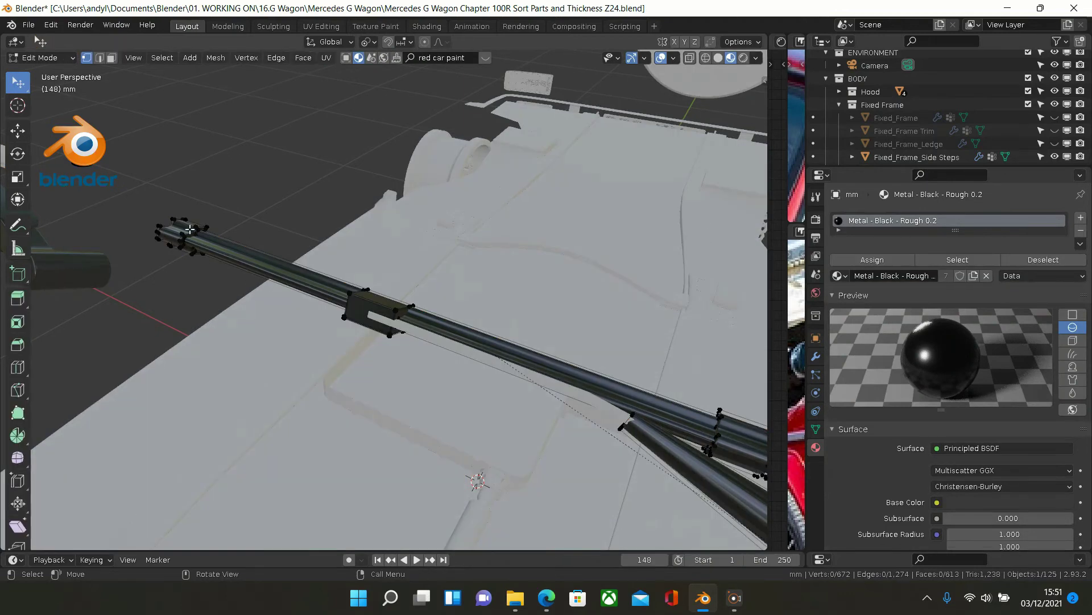
middle_click_drag(348, 292, 455, 213)
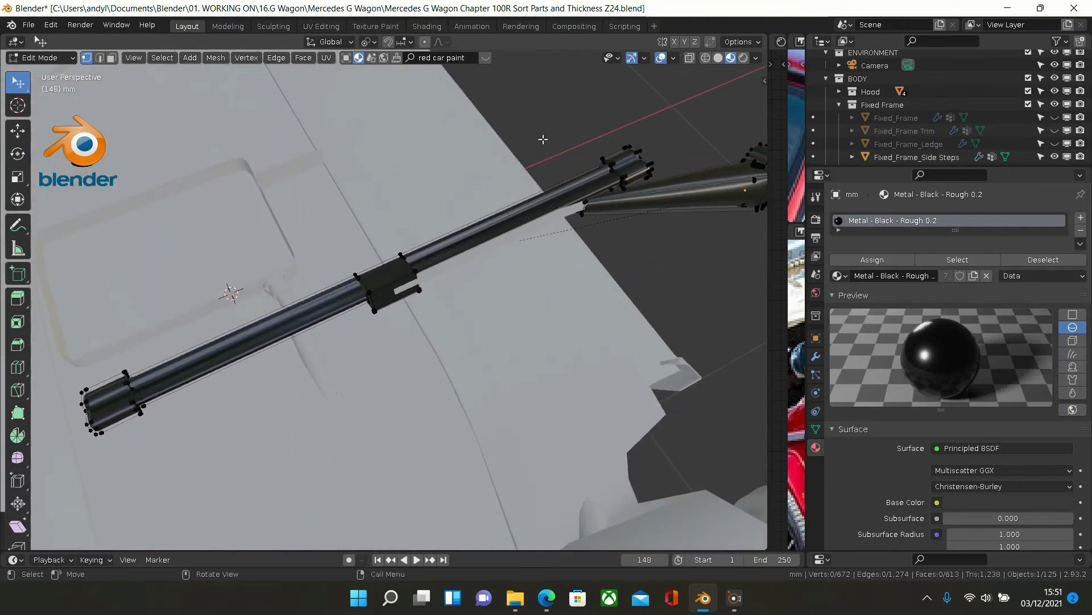
key("Tab")
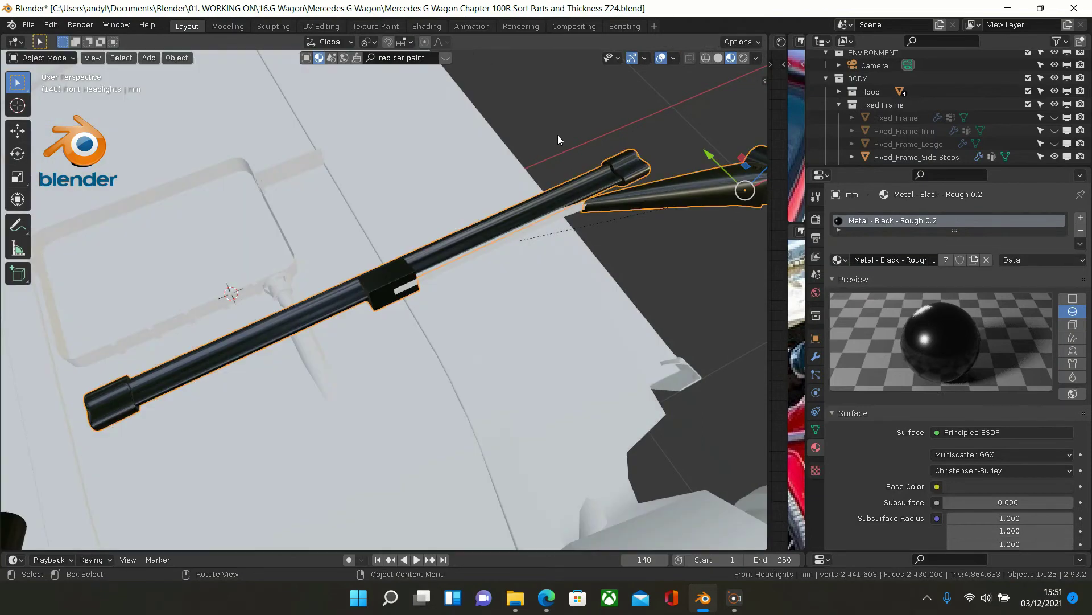
- Assign the existing Metal - Black - Rough 0.2 material to the thin rod linking the black wiper's arm to its blade clip
left_click(565, 211)
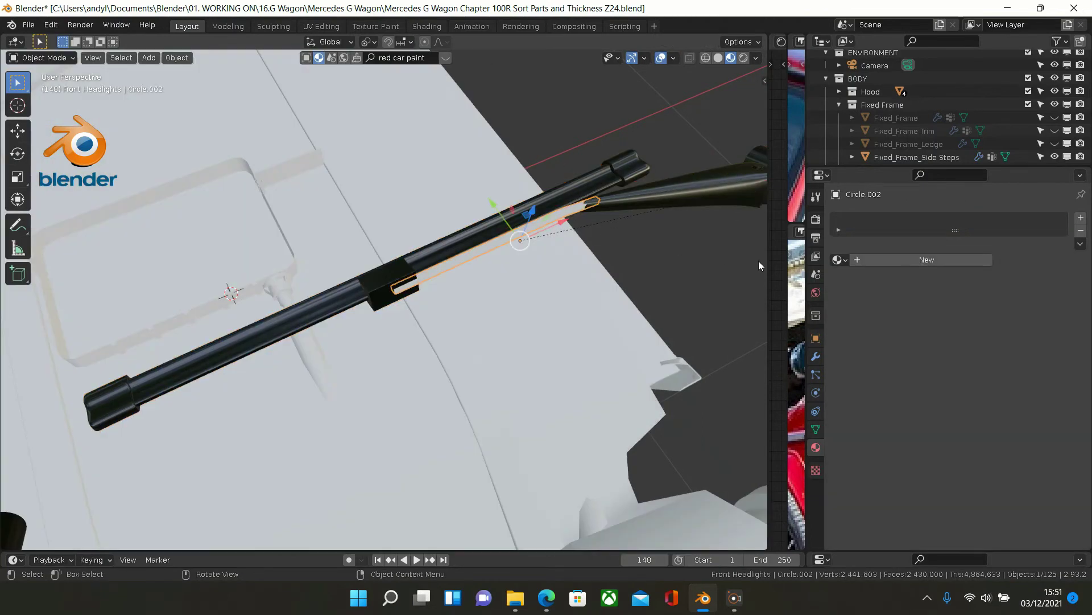
left_click(837, 260)
scroll(864, 332, "down", 10)
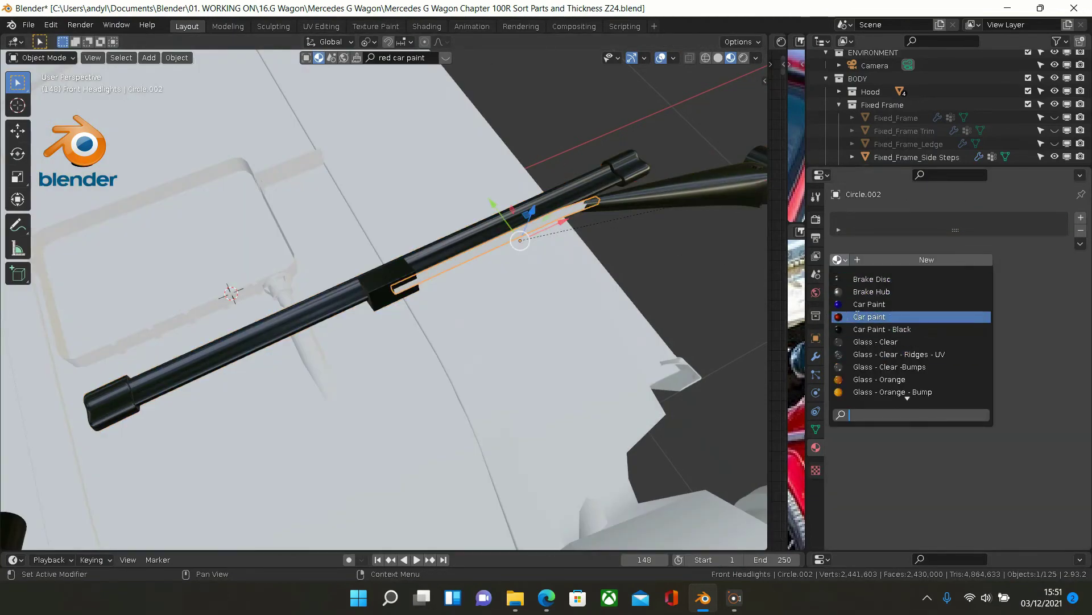
scroll(864, 332, "down", 10)
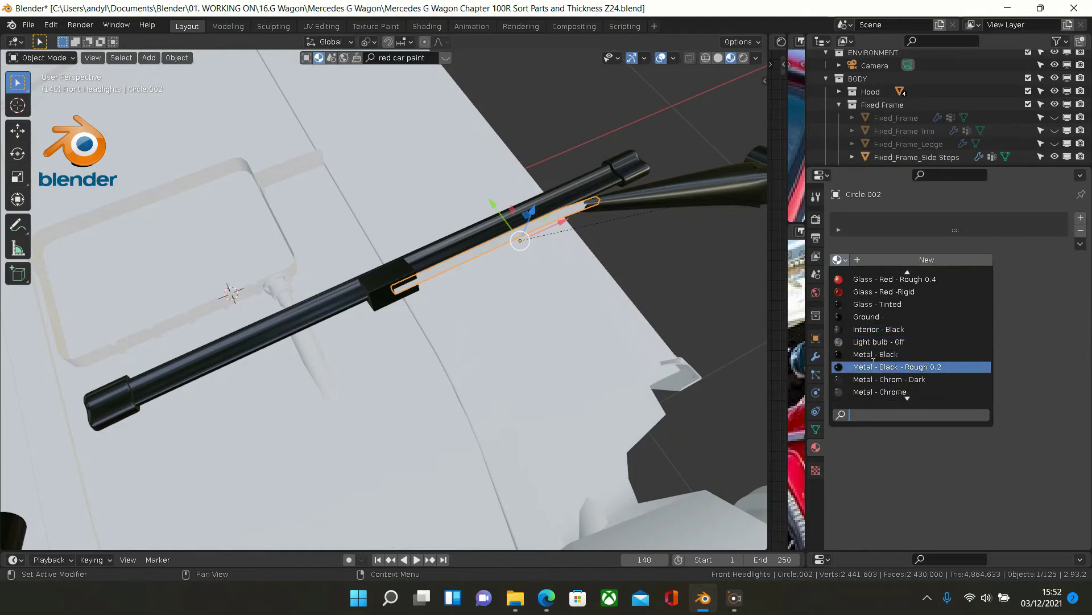
left_click(894, 366)
middle_click_drag(534, 246, 514, 241)
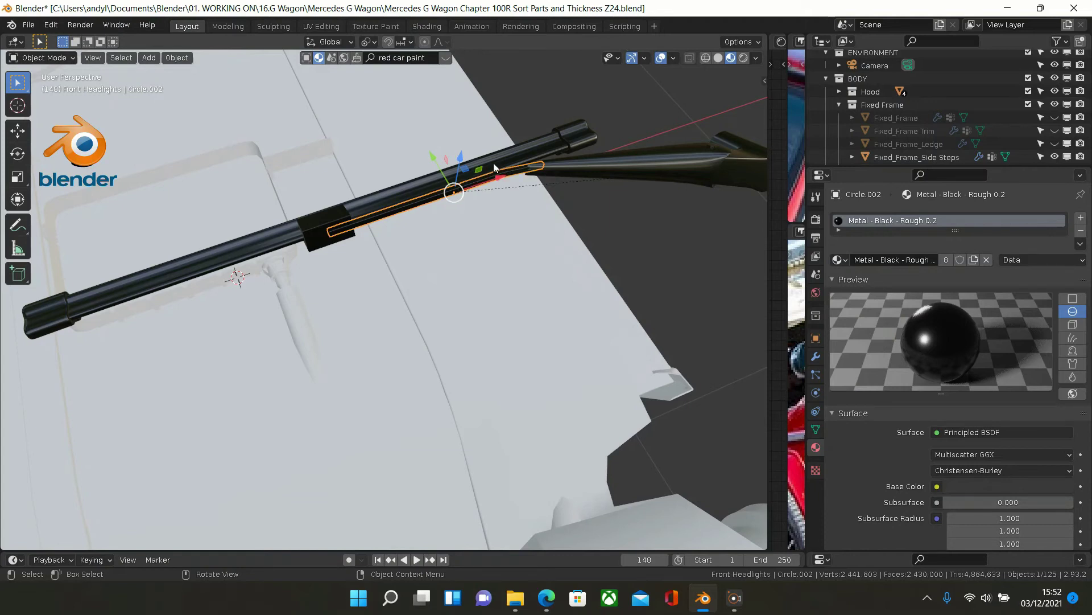
- Select the long blade strip of the black wiper as linked geometry in Edit Mode
left_click(537, 100)
left_click(578, 144)
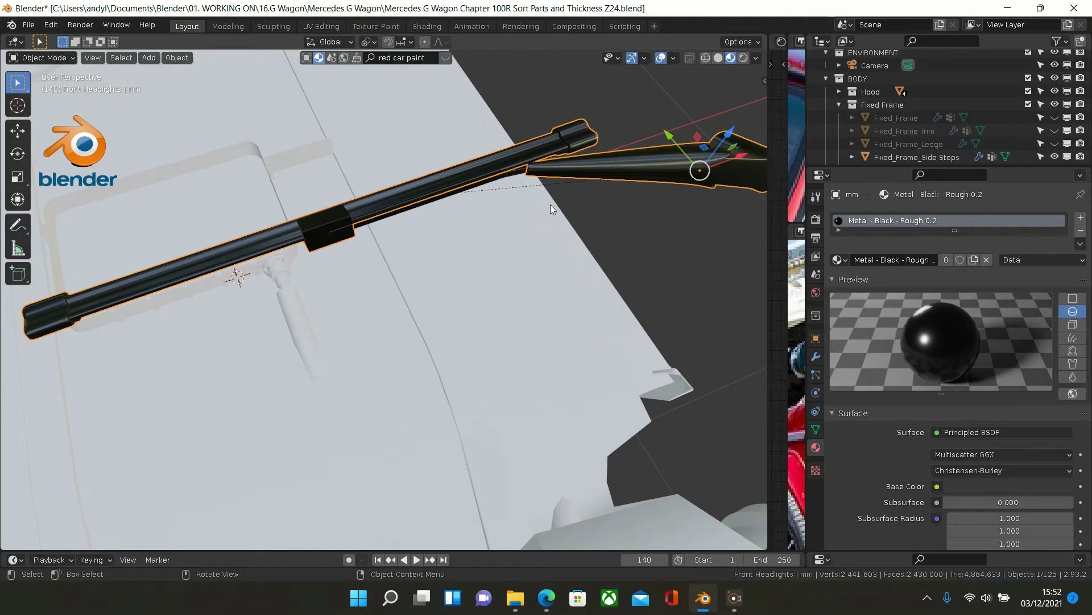
key("Tab")
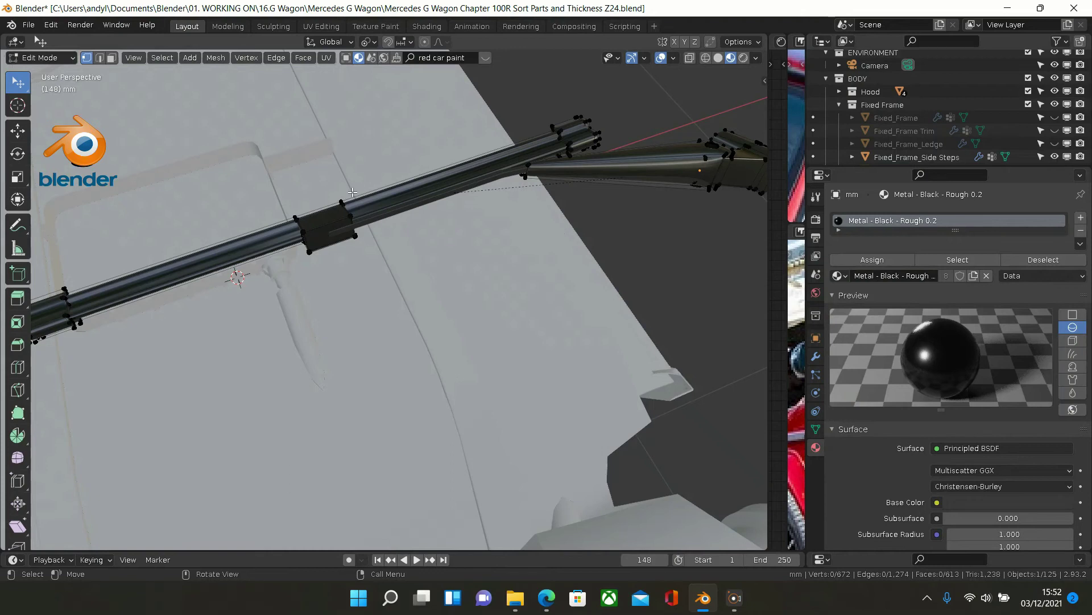
key("l")
middle_click_drag(354, 207, 319, 228)
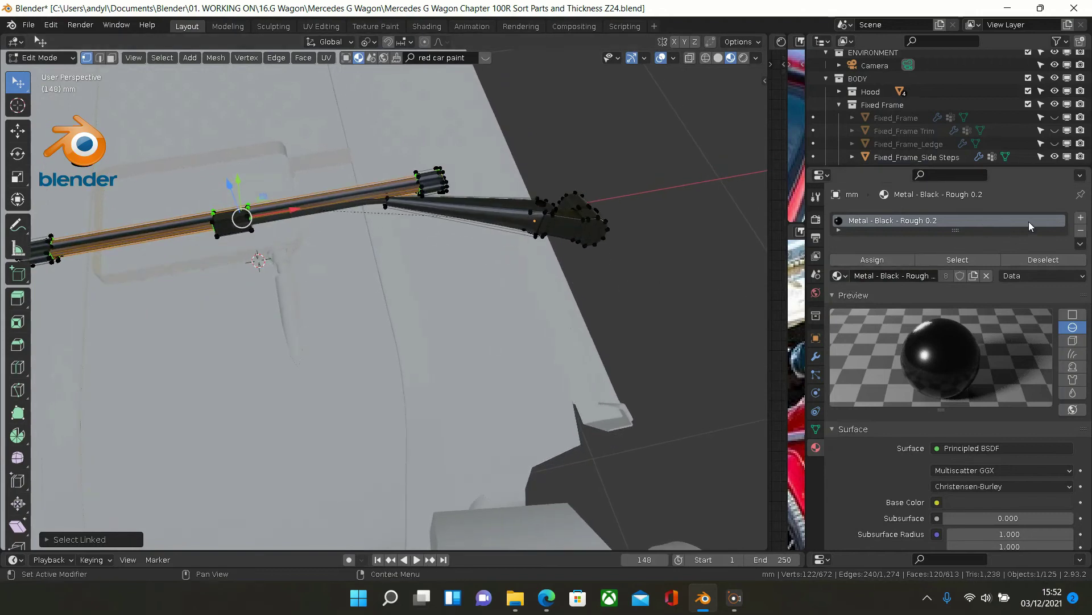
- Add a second material slot to that wiper, set it to the existing Plastic R.02 material, and return to Object Mode
left_click(1081, 218)
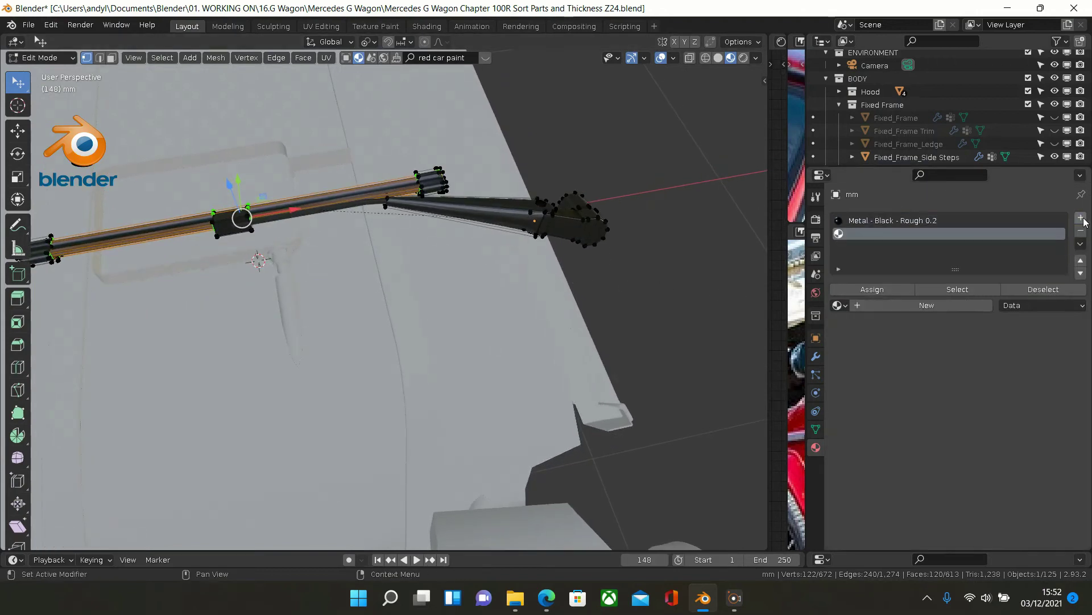
left_click(839, 305)
scroll(893, 342, "down", 15)
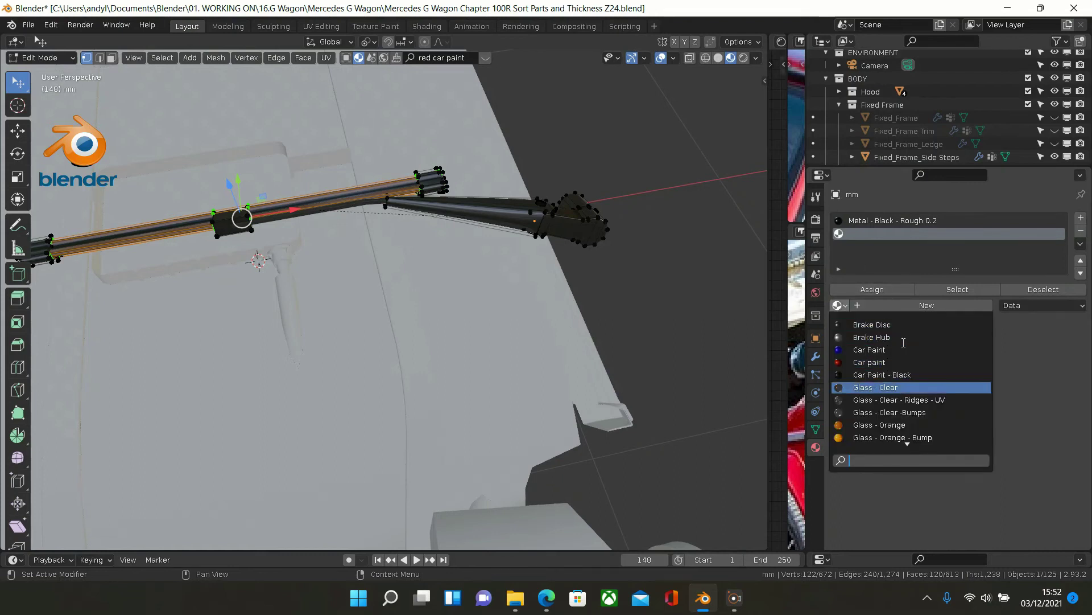
scroll(903, 342, "down", 10)
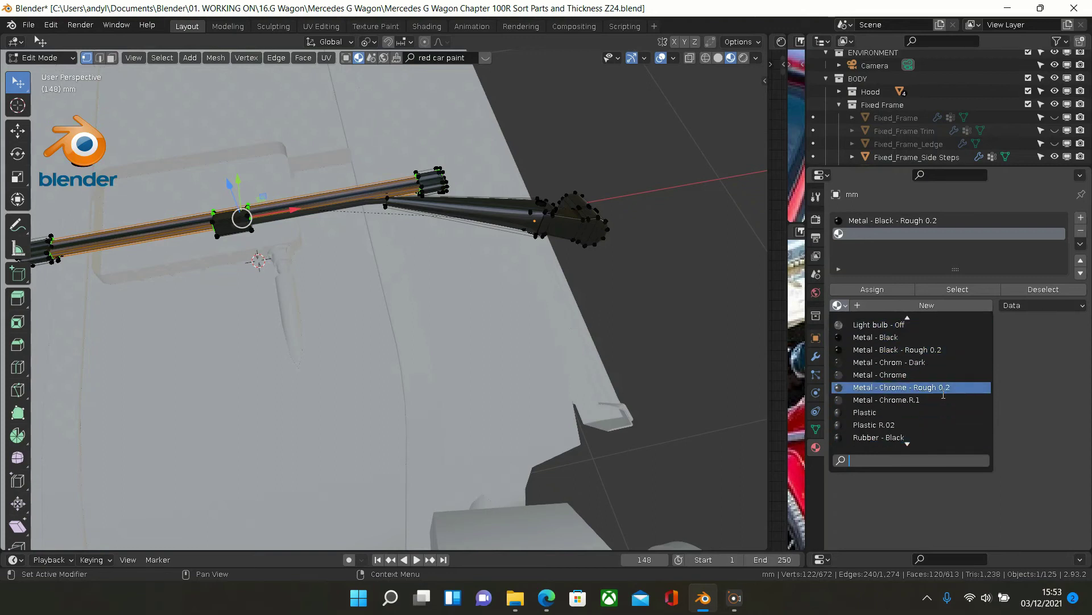
left_click(945, 425)
middle_click_drag(637, 342, 470, 230)
key("Tab")
- Assign the existing Metal - Black - Rough 0.2 material to the other wiper's unshaded blade
scroll(315, 250, "up", 5)
middle_click_drag(354, 227, 481, 288, "shift")
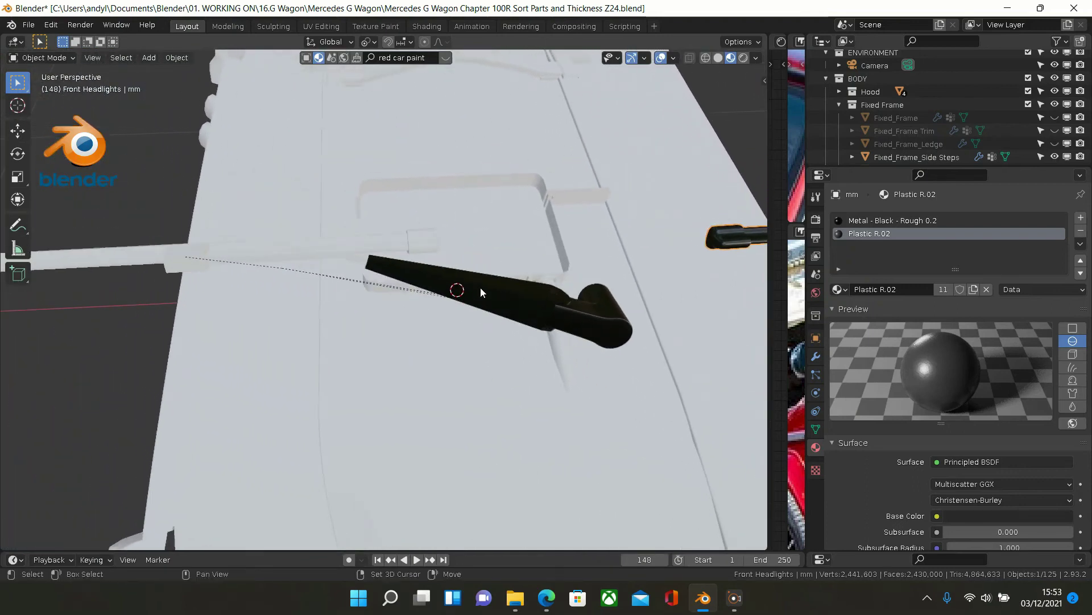
left_click(265, 253)
middle_click_drag(265, 255, 340, 308)
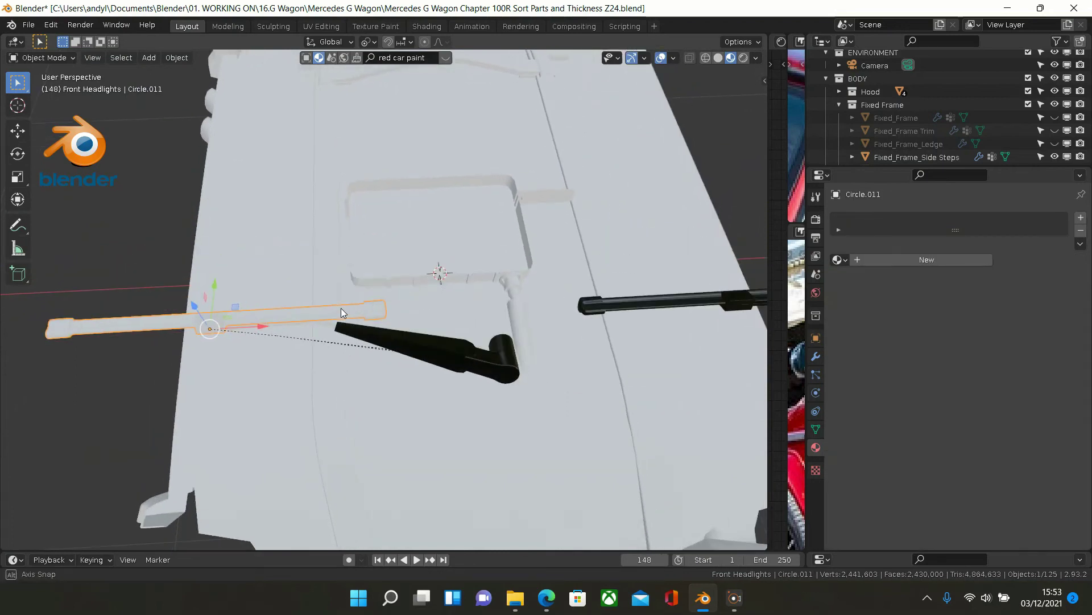
left_click(838, 260)
scroll(857, 335, "down", 10)
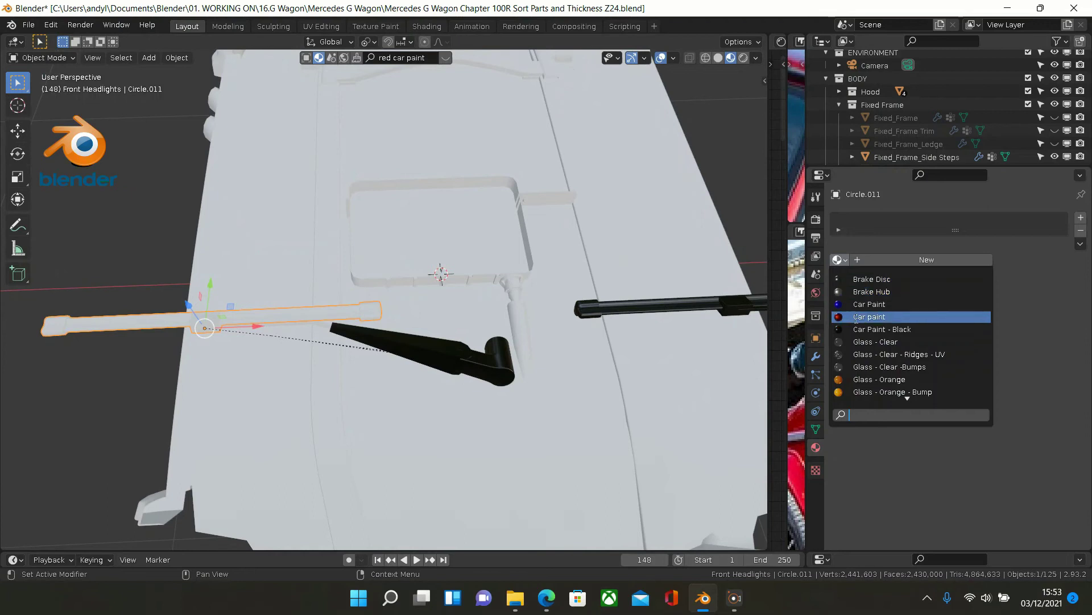
scroll(858, 336, "down", 8)
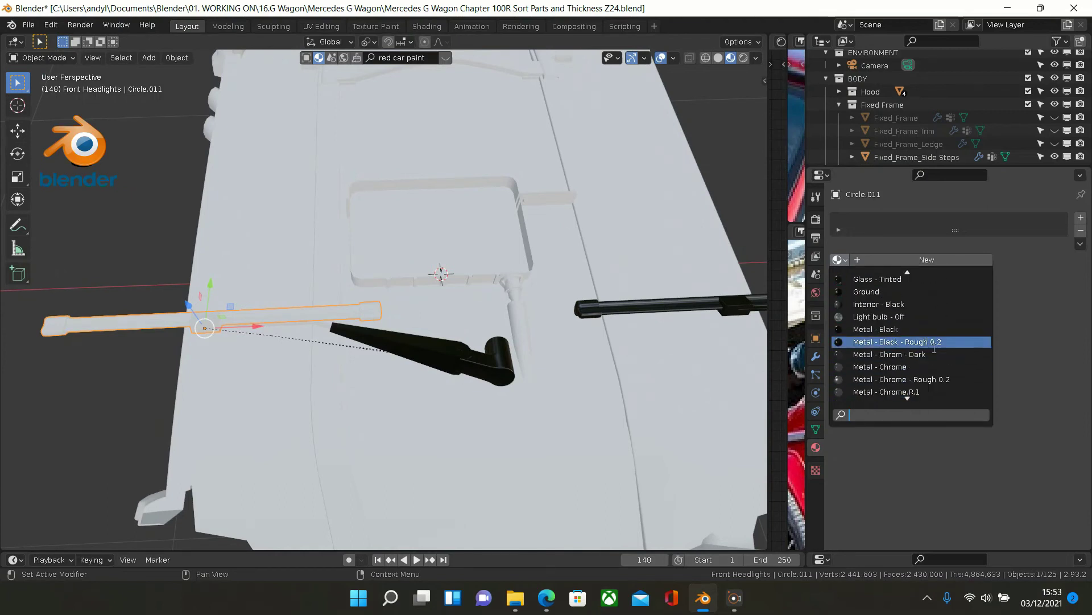
left_click(934, 343)
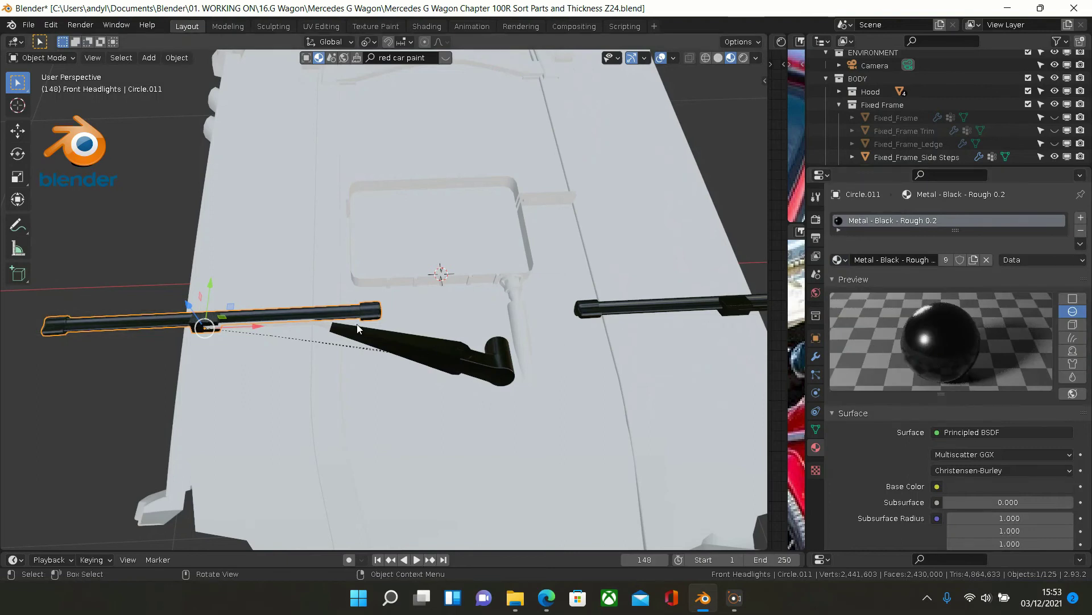
- Assign the existing Metal - Black - Rough 0.2 material to the bent rod linking this second wiper's arm and blade clip
key("Tab")
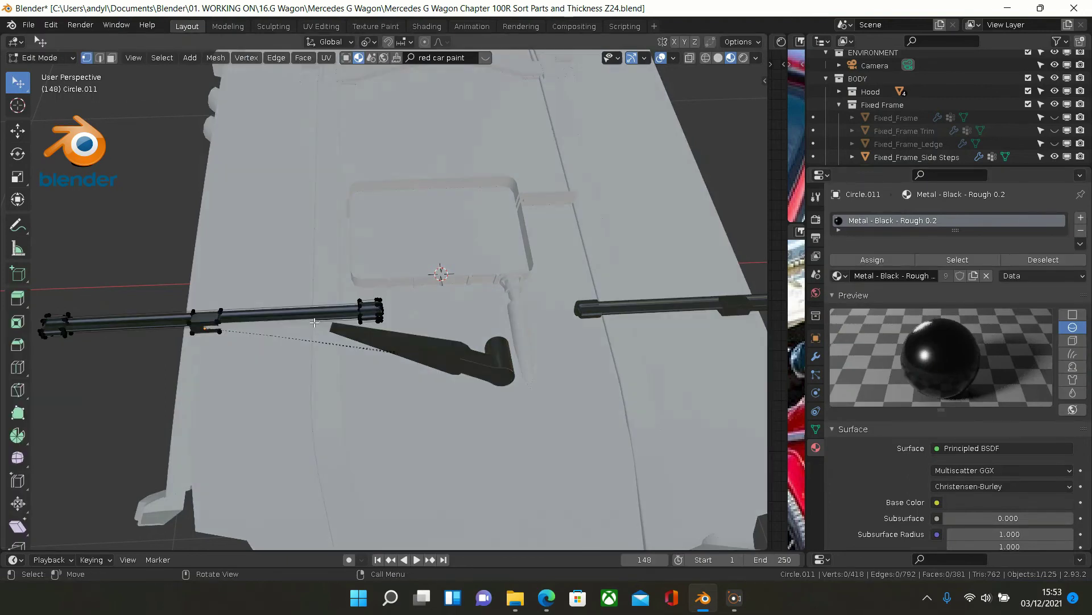
scroll(315, 322, "up", 3)
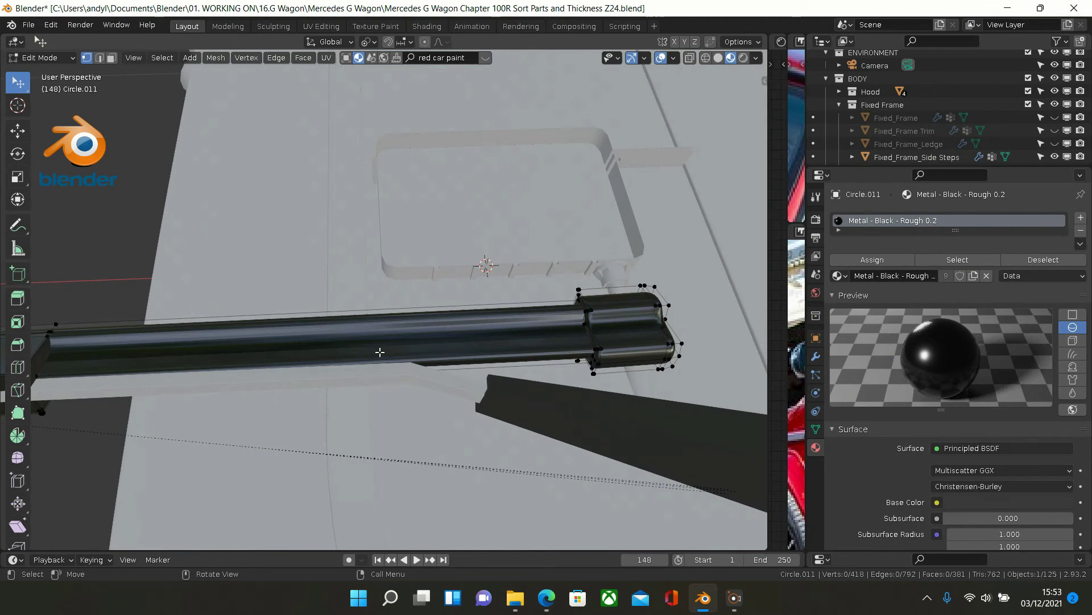
key("Tab")
left_click(431, 380)
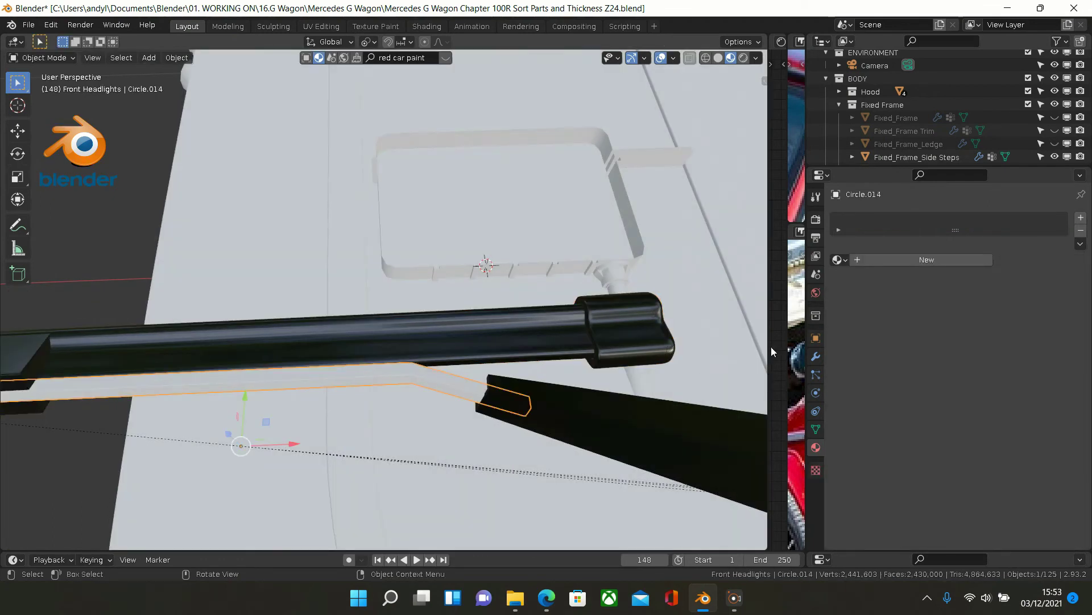
left_click(837, 261)
scroll(859, 363, "down", 8)
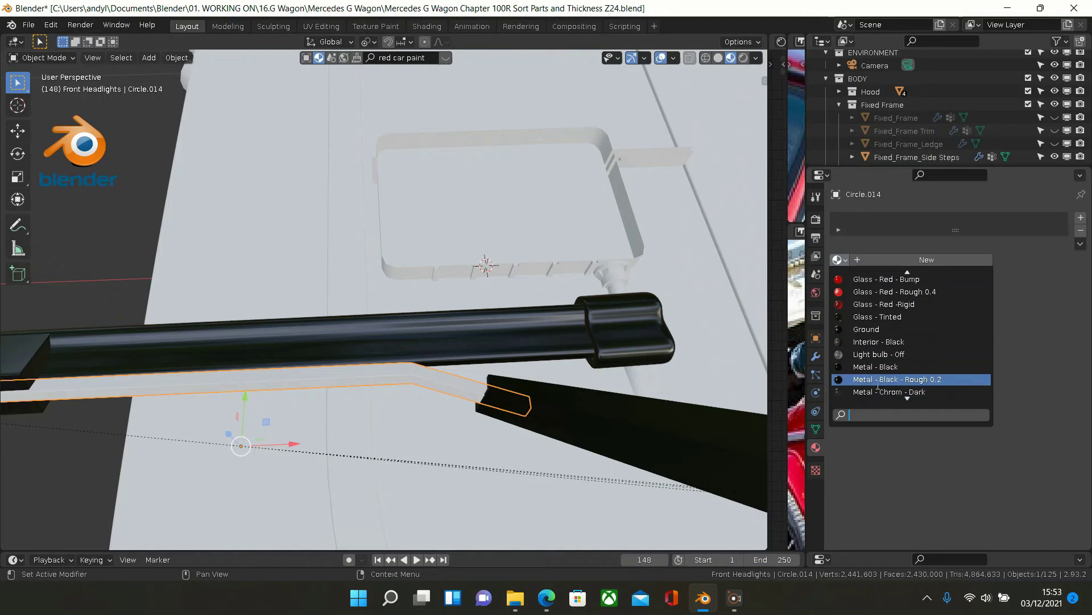
left_click(878, 381)
- Inspect the bent rod's mesh in Edit Mode by selecting its linked geometry
scroll(383, 352, "down", 1)
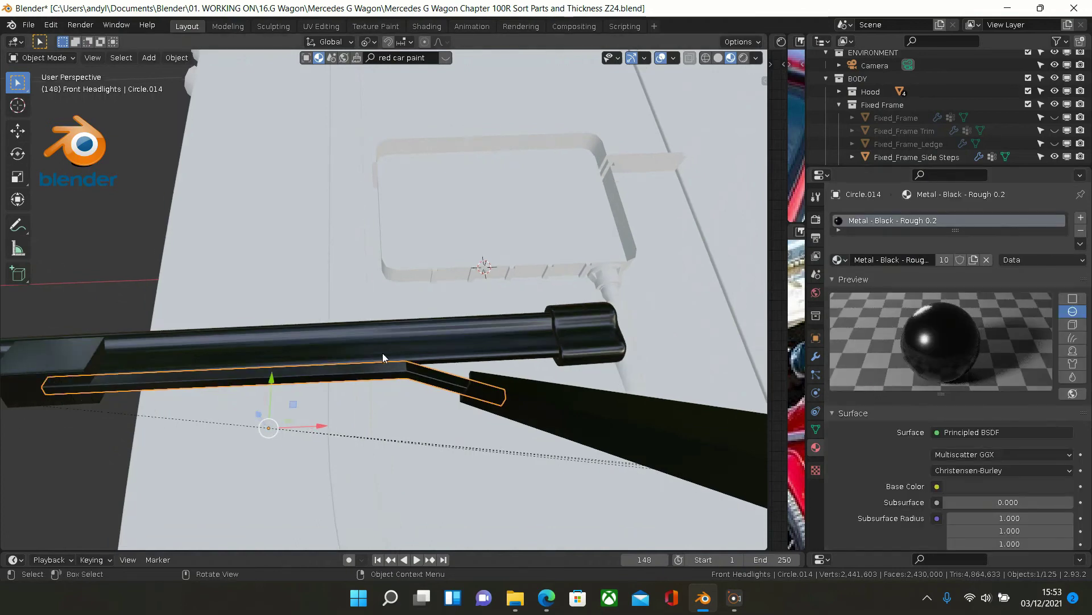
middle_click_drag(438, 323, 589, 302, "shift")
middle_click_drag(463, 312, 427, 306)
key("Tab")
key("Tab")
key("Tab")
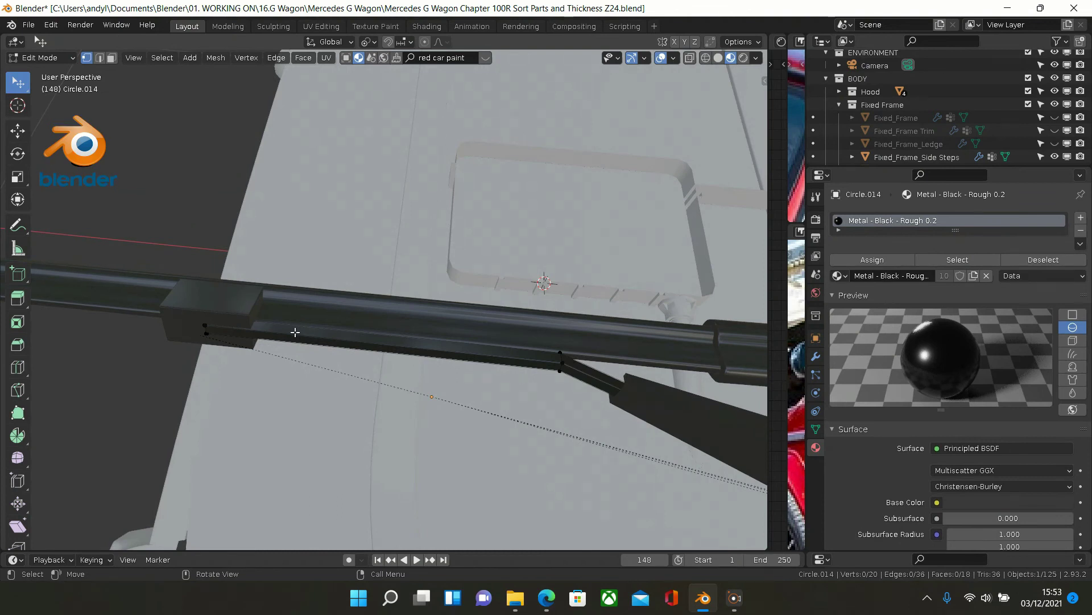
key("l")
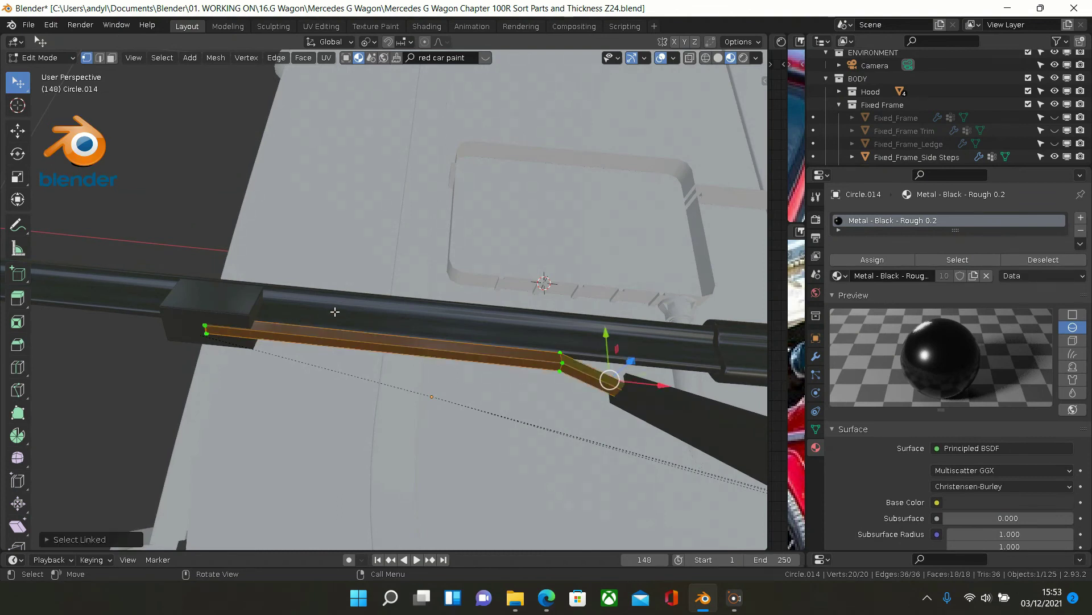
key("Tab")
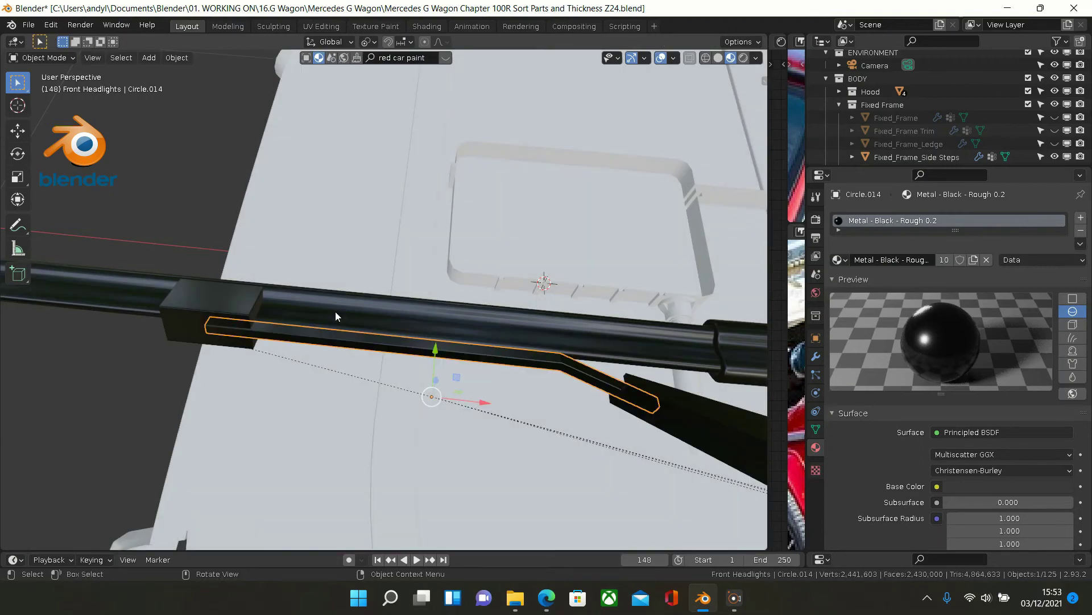
- Examine the second wiper blade in Edit Mode, testing linked selection on its centre clip and outer end cap
left_click(336, 312)
key("Tab")
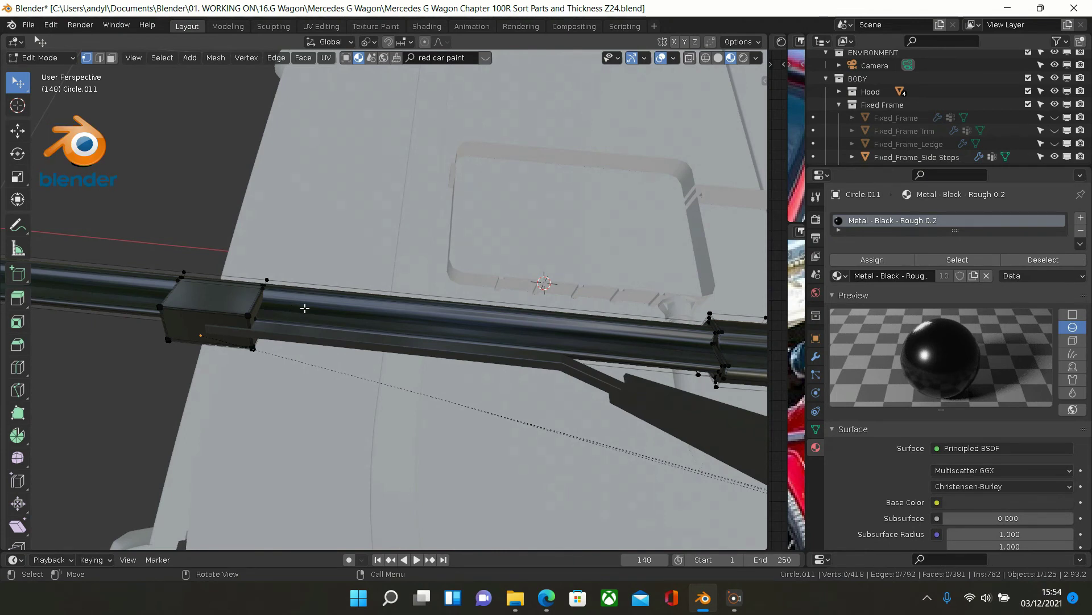
key("l")
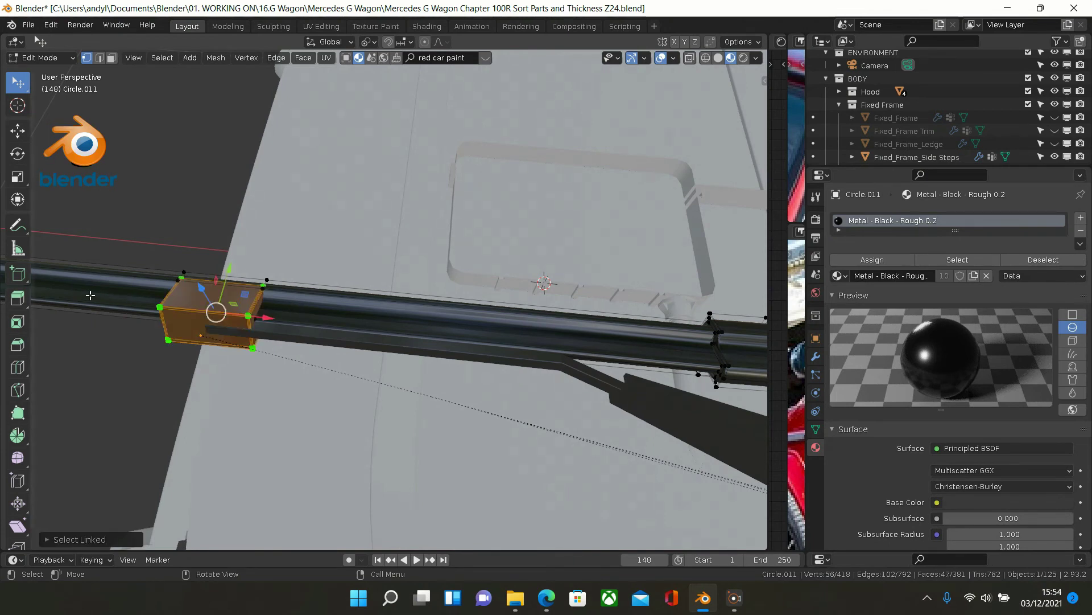
left_click(167, 205)
middle_click_drag(168, 219, 128, 233)
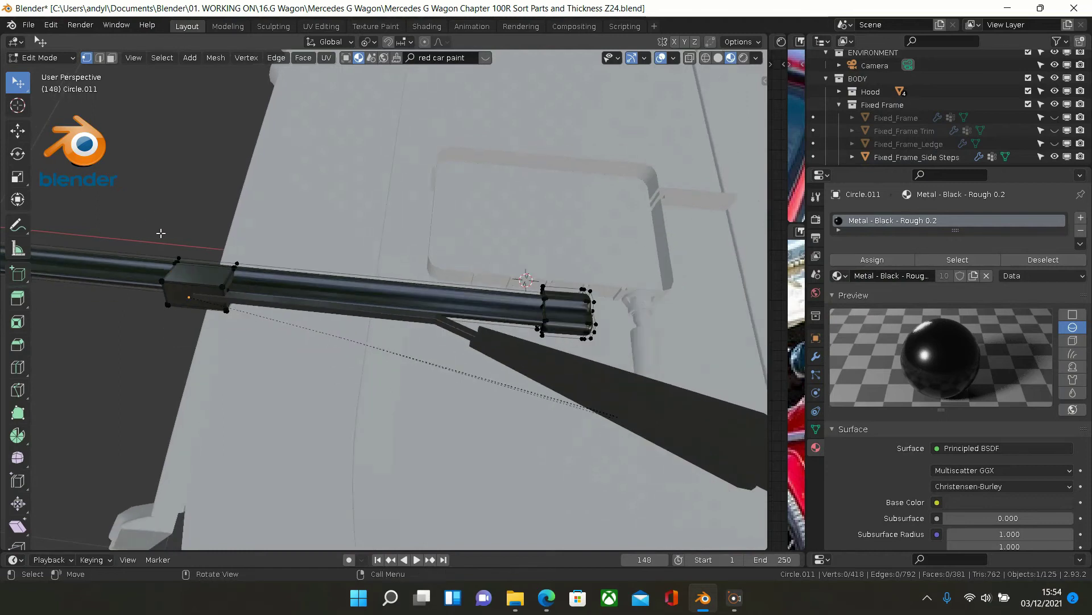
scroll(251, 231, "down", 6)
scroll(239, 233, "up", 10)
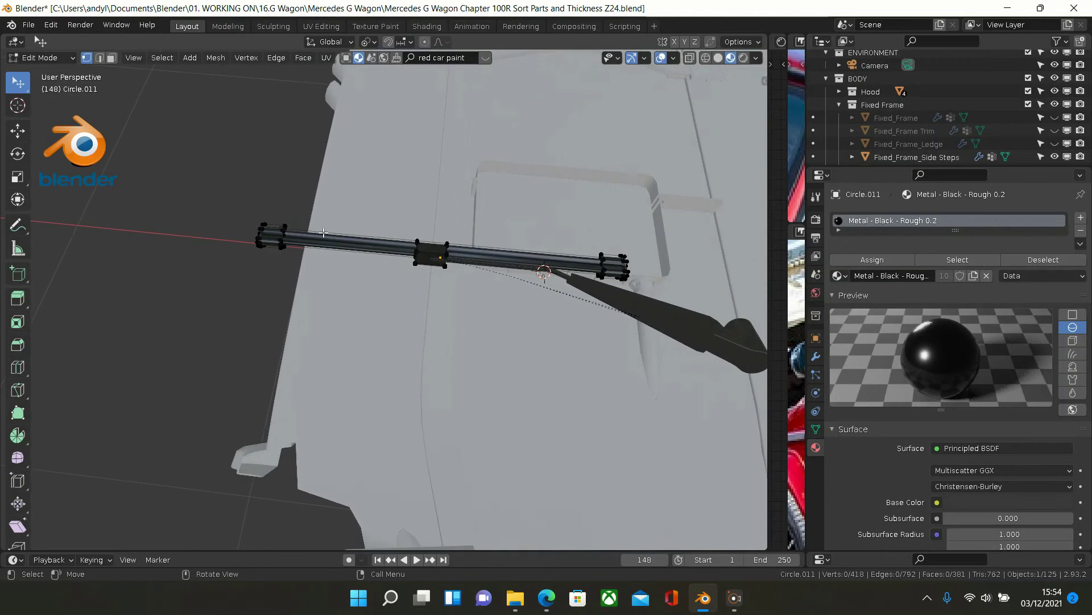
scroll(325, 243, "down", 2)
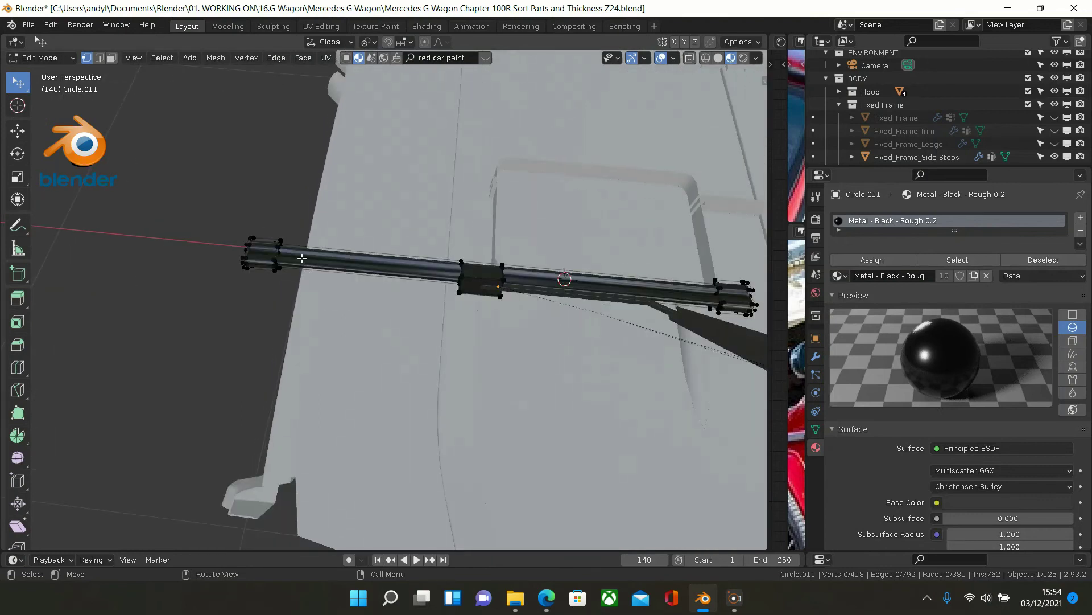
key("l")
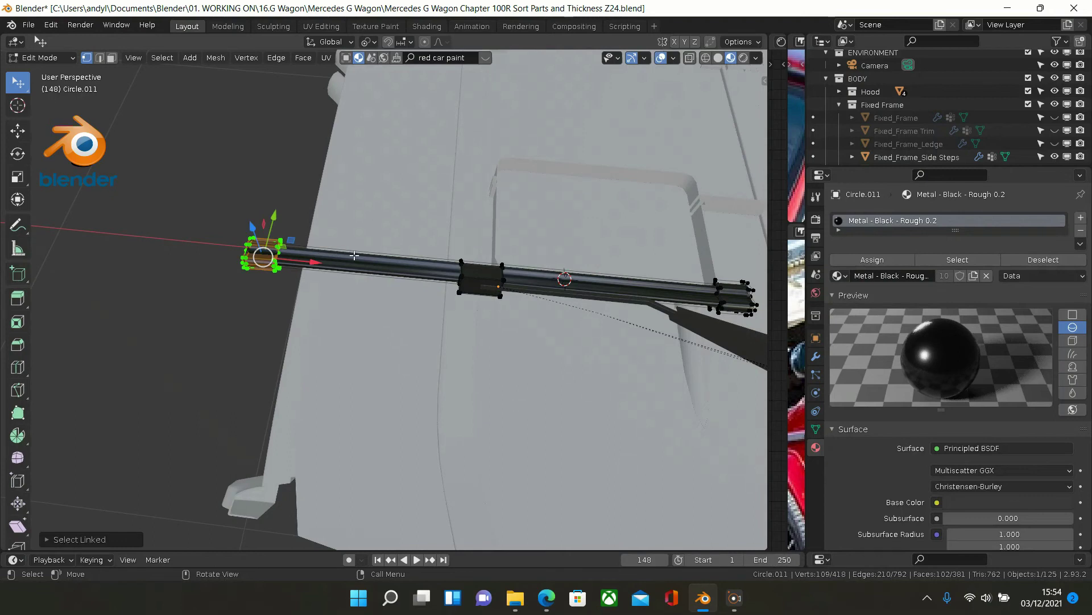
key("alt+a")
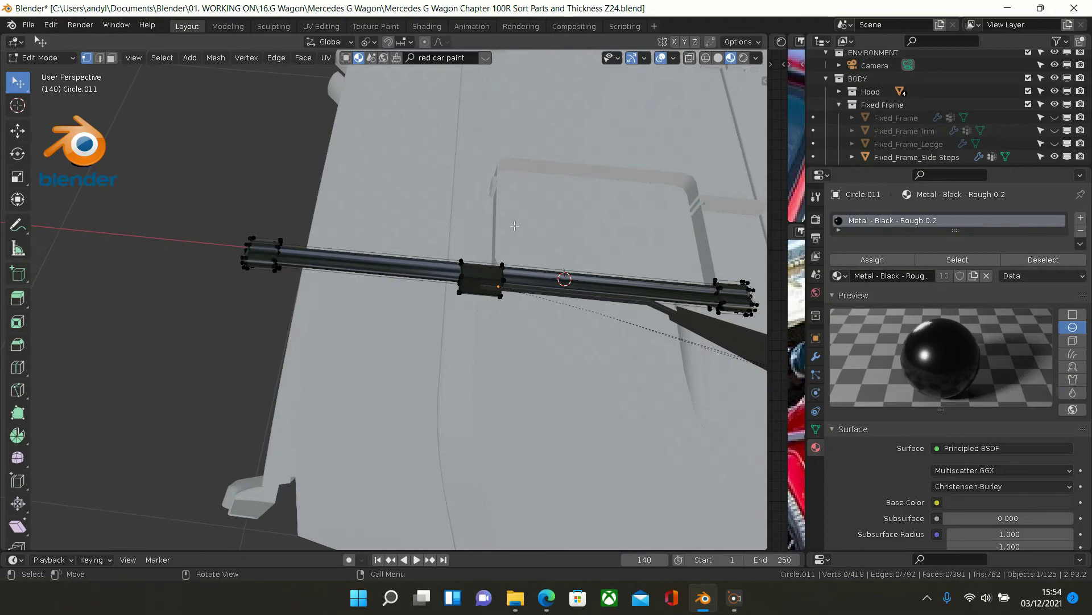
key("Tab")
- Reselect the second wiper blade and check up close which geometry is linked to its outer end cap
left_click(372, 259)
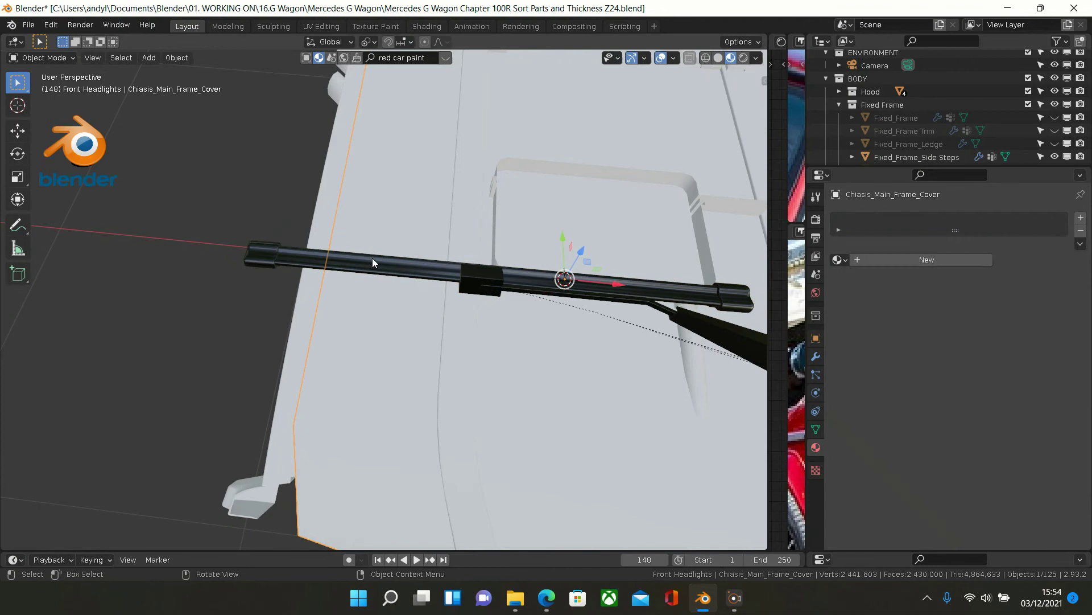
left_click(367, 262)
middle_click_drag(368, 262, 306, 243)
scroll(329, 246, "up", 5)
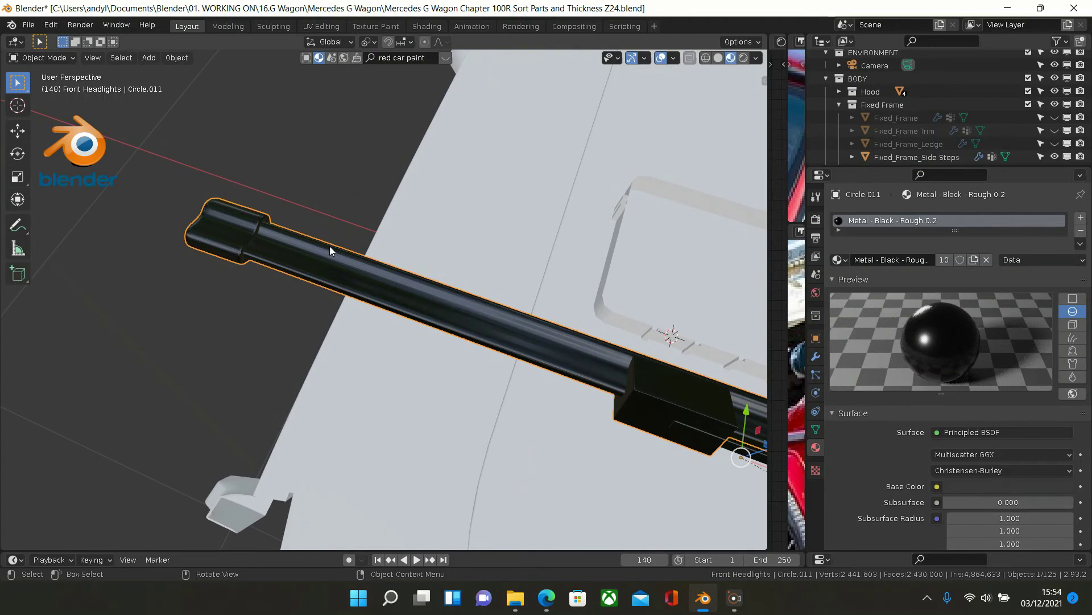
key("Tab")
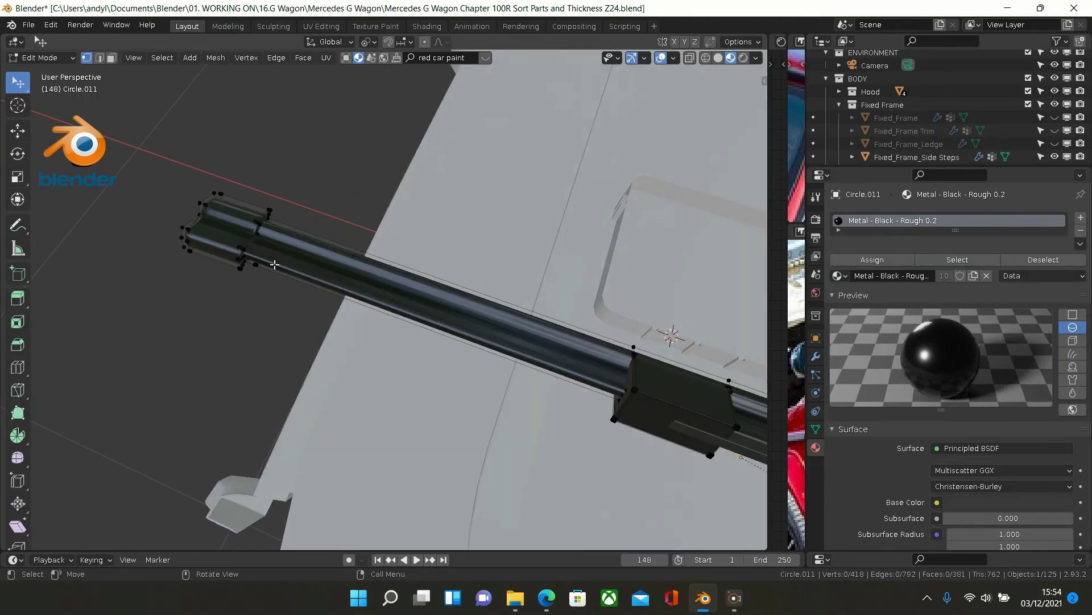
key("l")
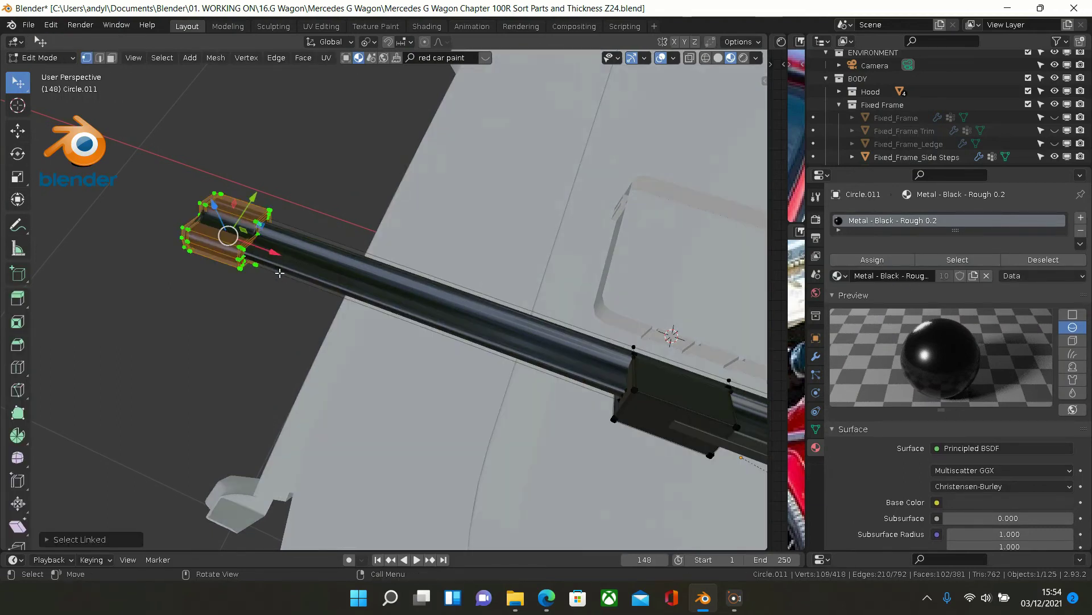
key("ctrl+z")
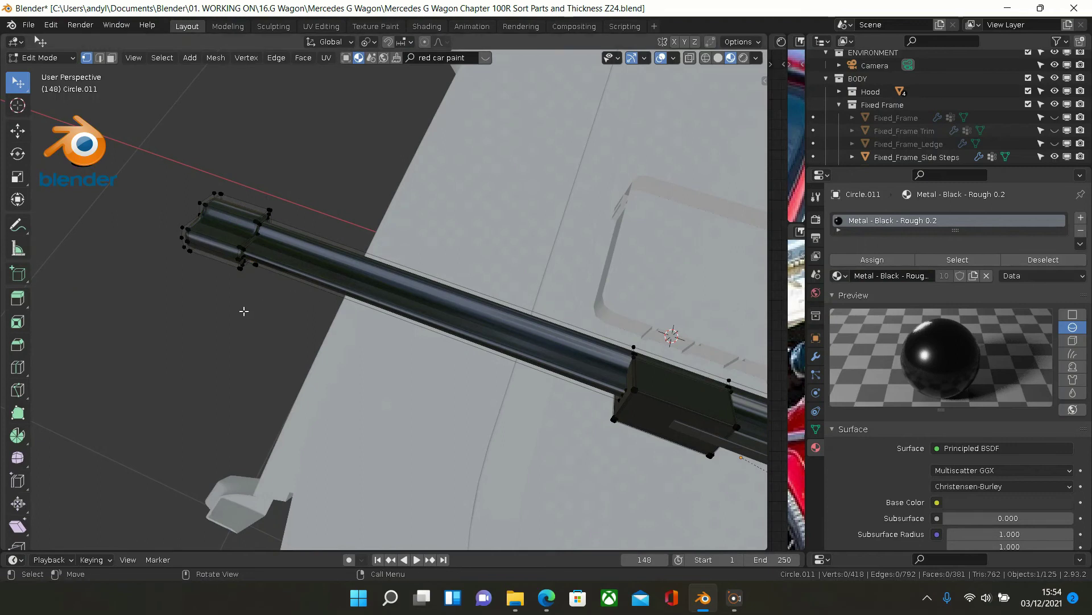
key("Tab")
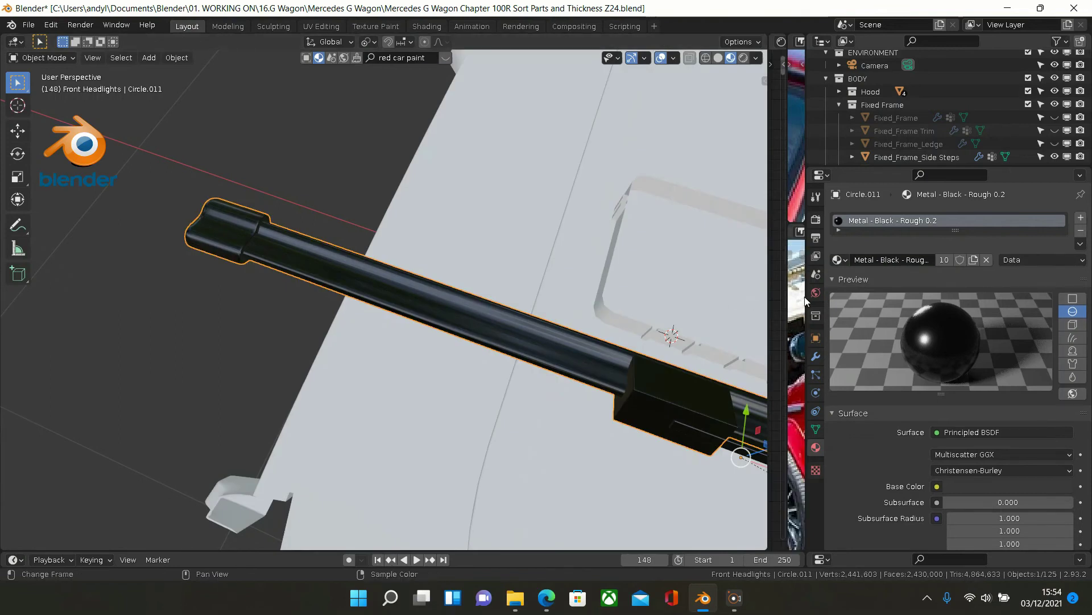
- Display the second wiper blade's modifiers and enlarge the outliner to list more of the scene's collections
scroll(856, 281, "down", 1)
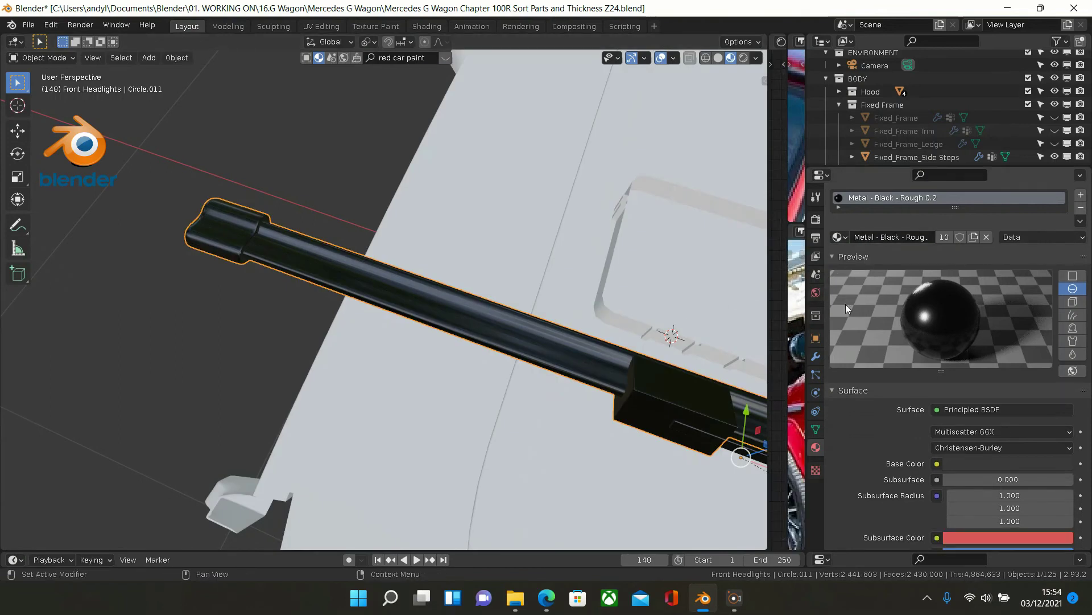
left_click(816, 357)
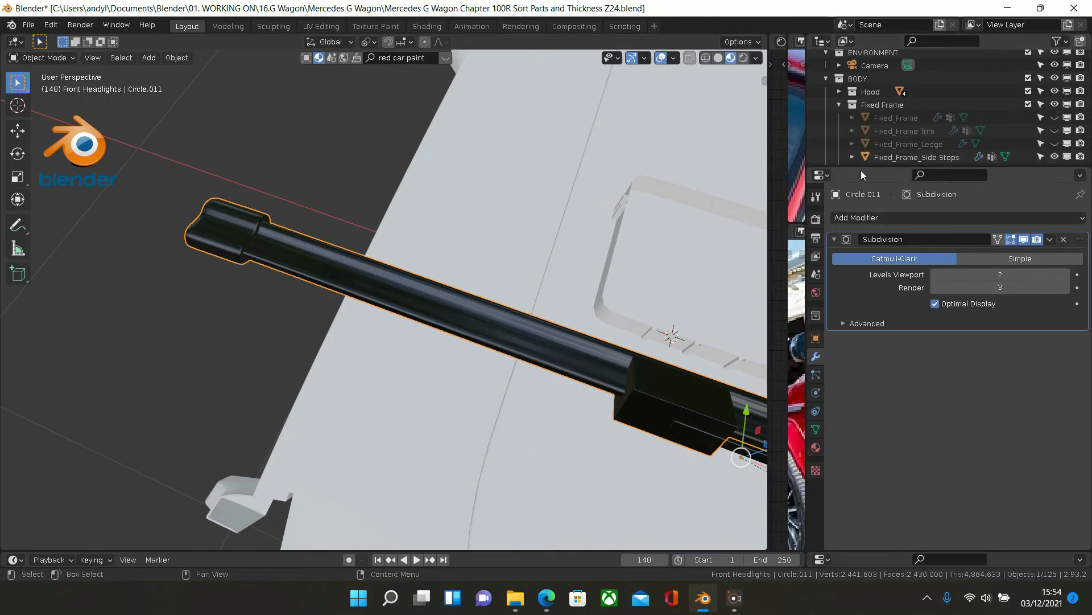
left_click_drag(861, 164, 861, 325)
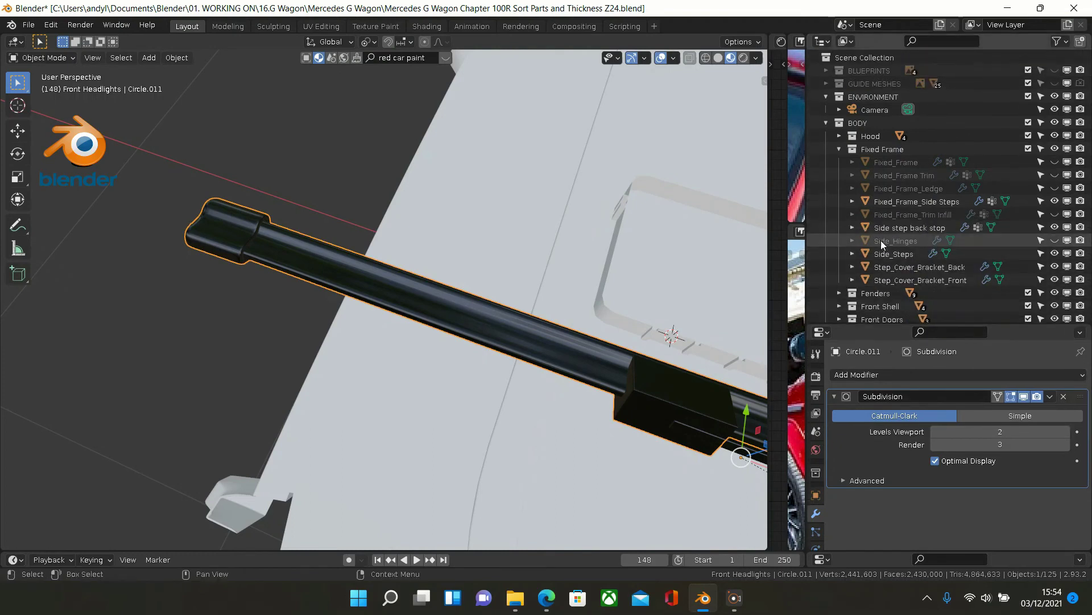
- Collapse the Fixed Frame collection, expand Greenhouse and look through its contents for the wiper objects
left_click(844, 149)
scroll(856, 170, "down", 3)
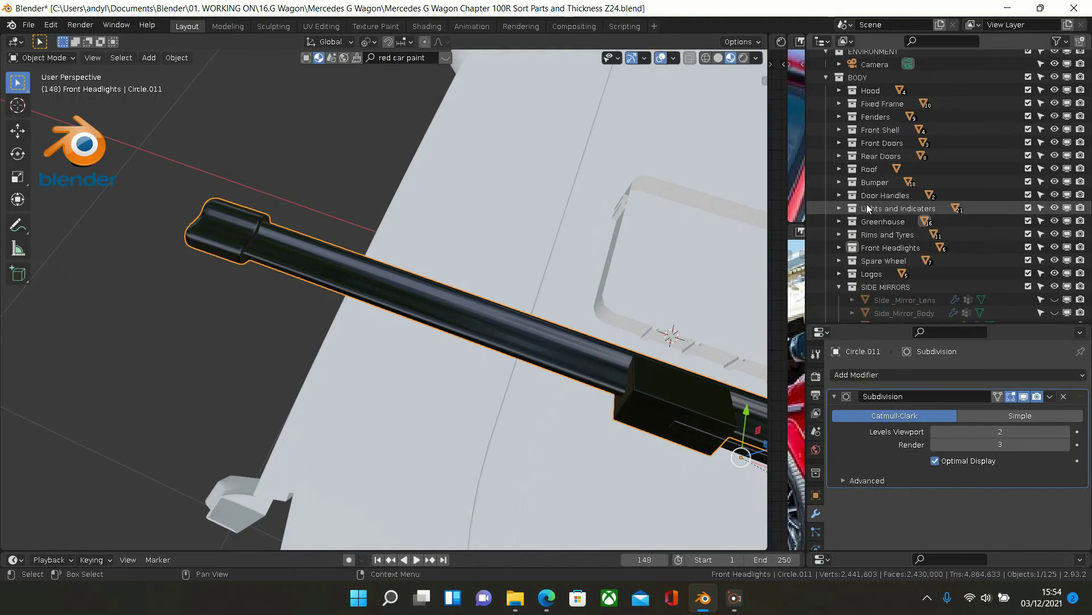
left_click(840, 221)
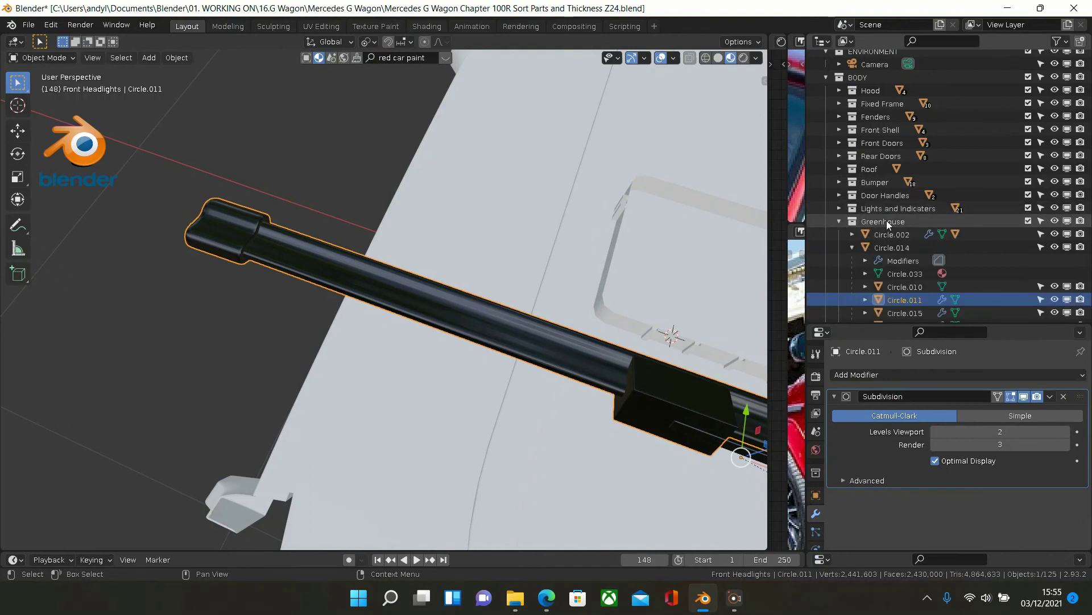
scroll(887, 221, "down", 2)
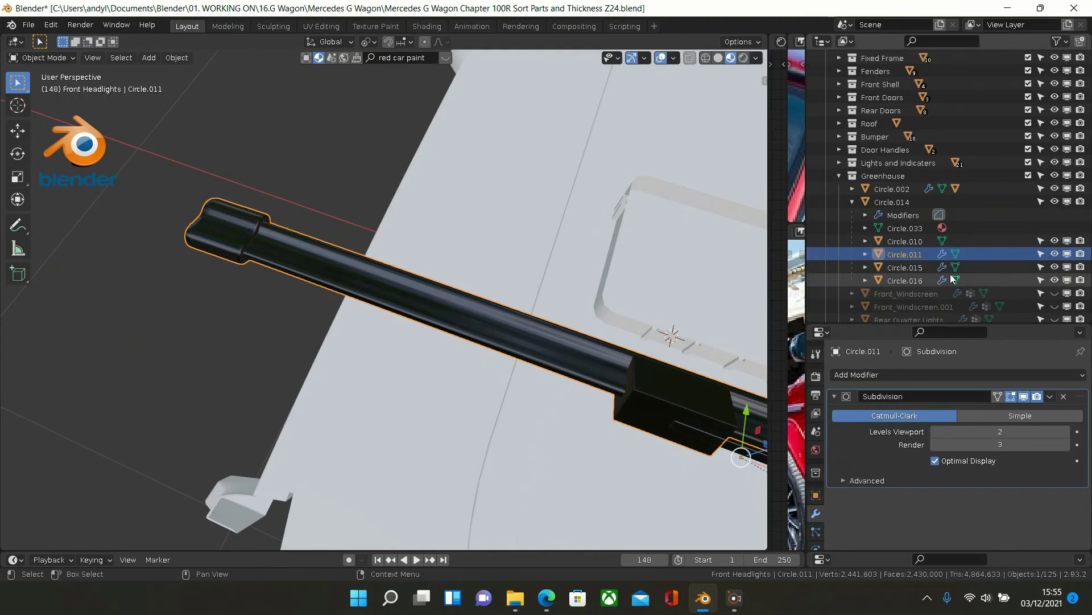
scroll(950, 278, "down", 3)
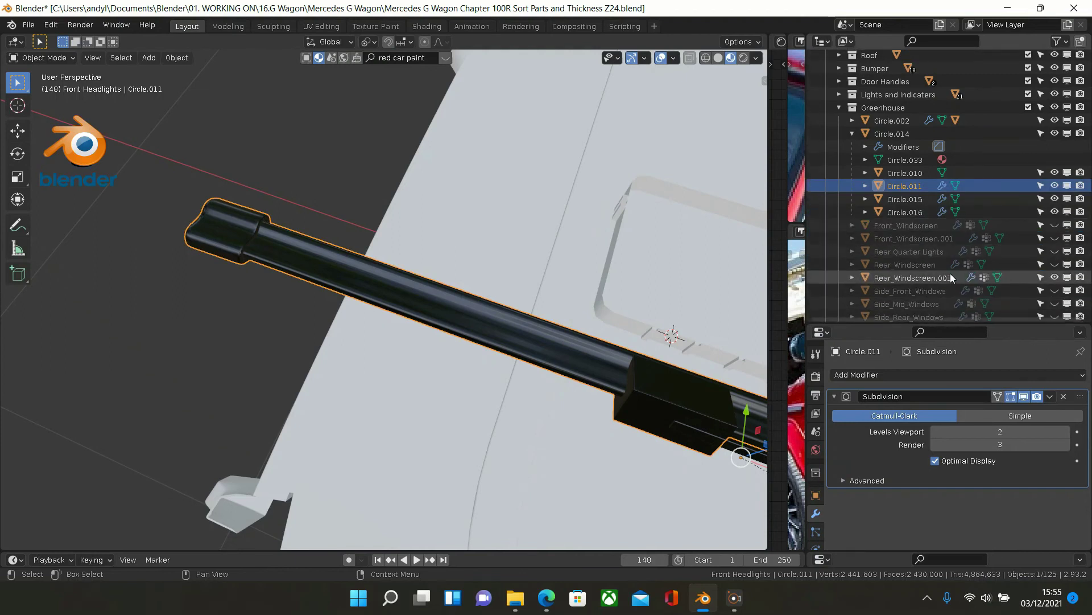
scroll(951, 278, "down", 2)
scroll(950, 278, "down", 2)
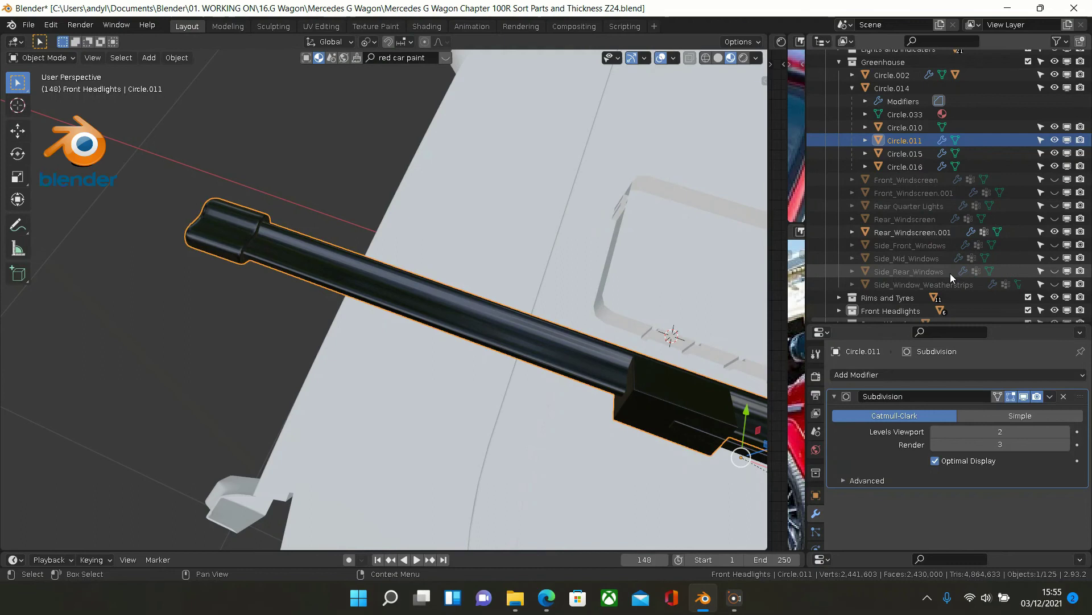
scroll(951, 277, "up", 2)
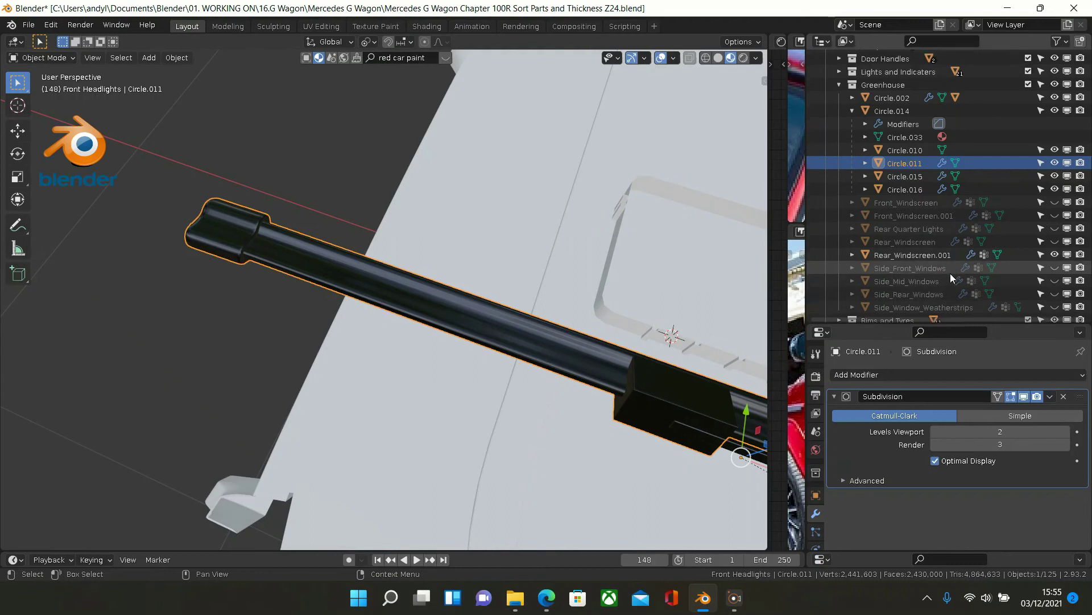
scroll(950, 277, "up", 2)
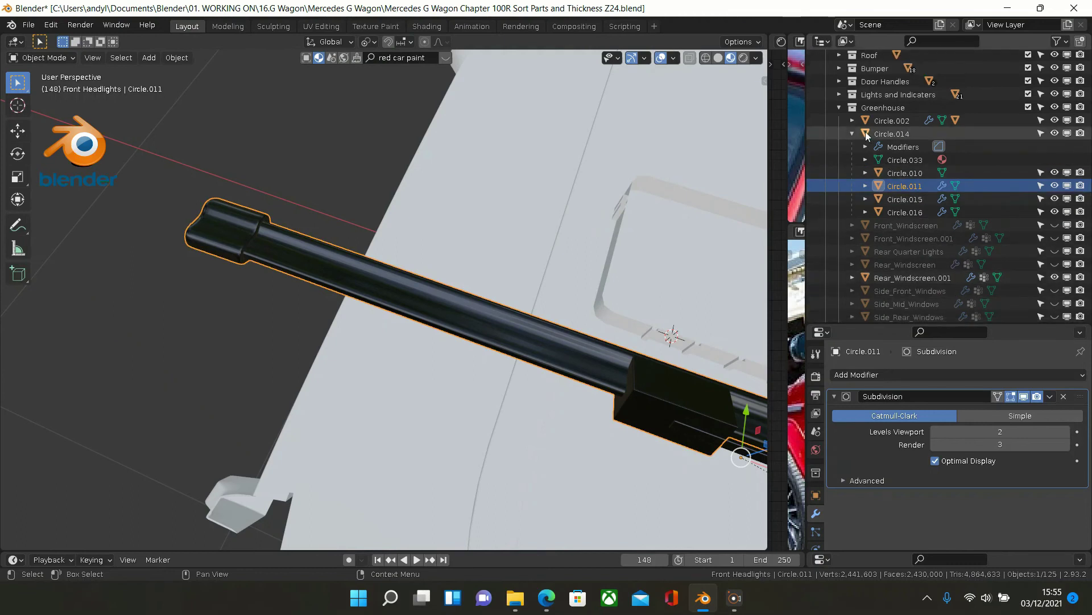
- Check what is parented under Circle.002 in the Greenhouse collection and review the neighbouring windscreen entries
left_click(851, 122)
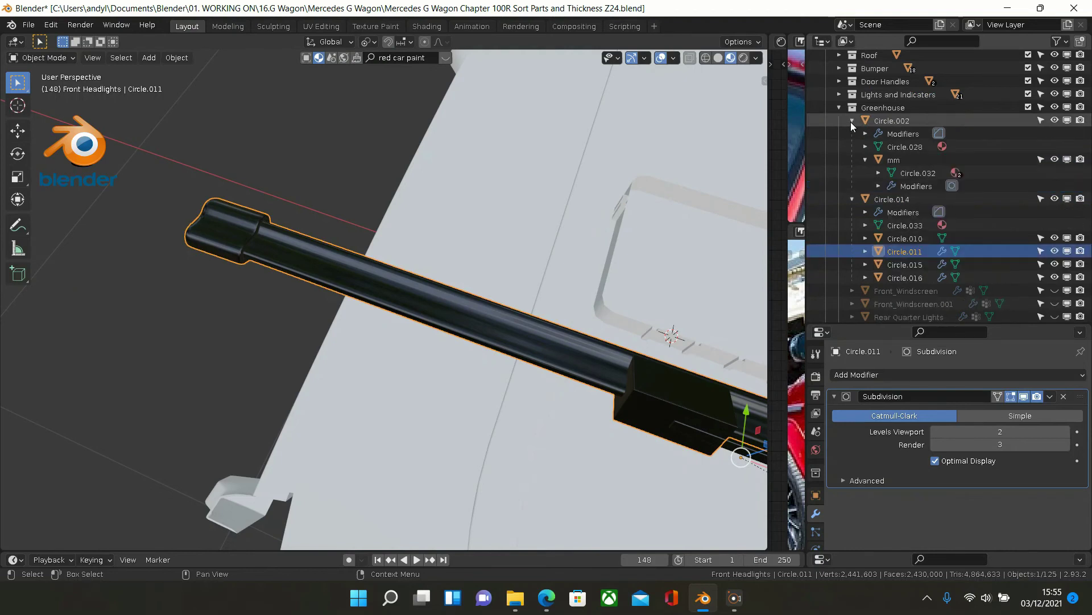
left_click(852, 121)
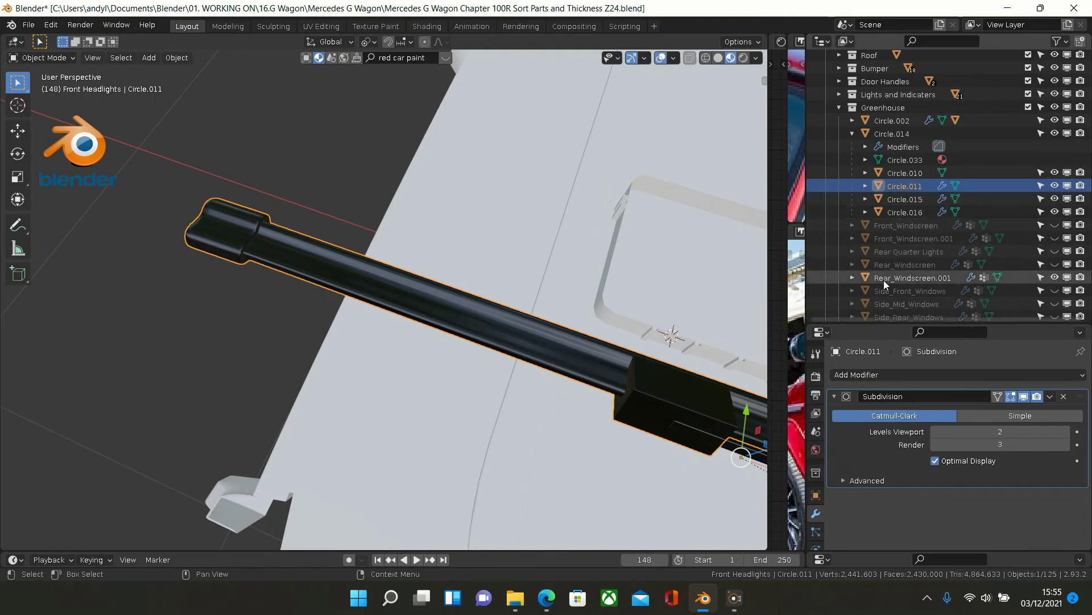
scroll(889, 254, "down", 1)
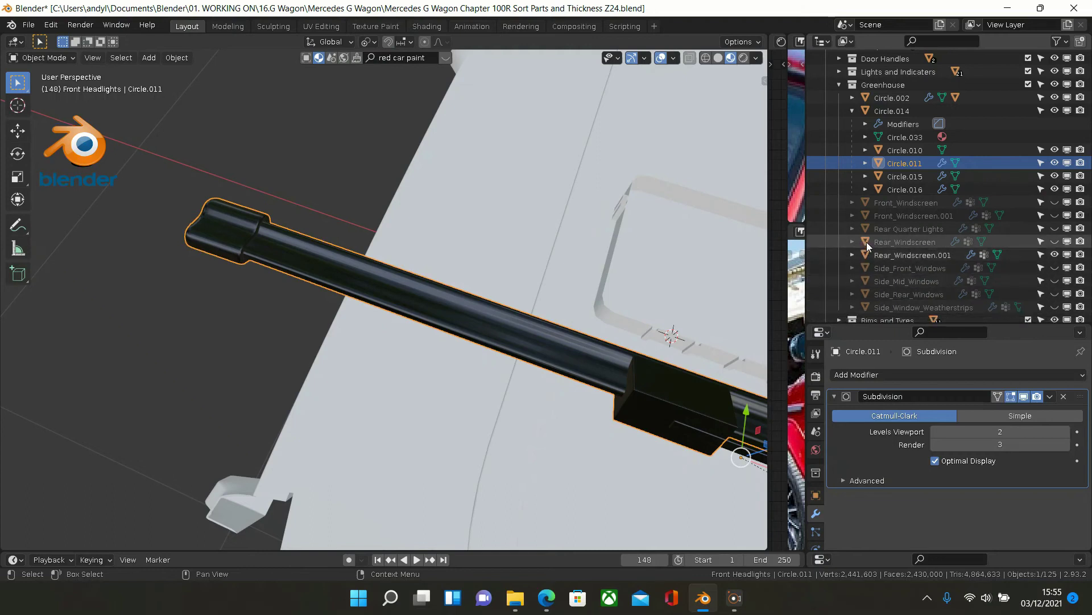
scroll(875, 224, "up", 1)
scroll(875, 224, "up", 1)
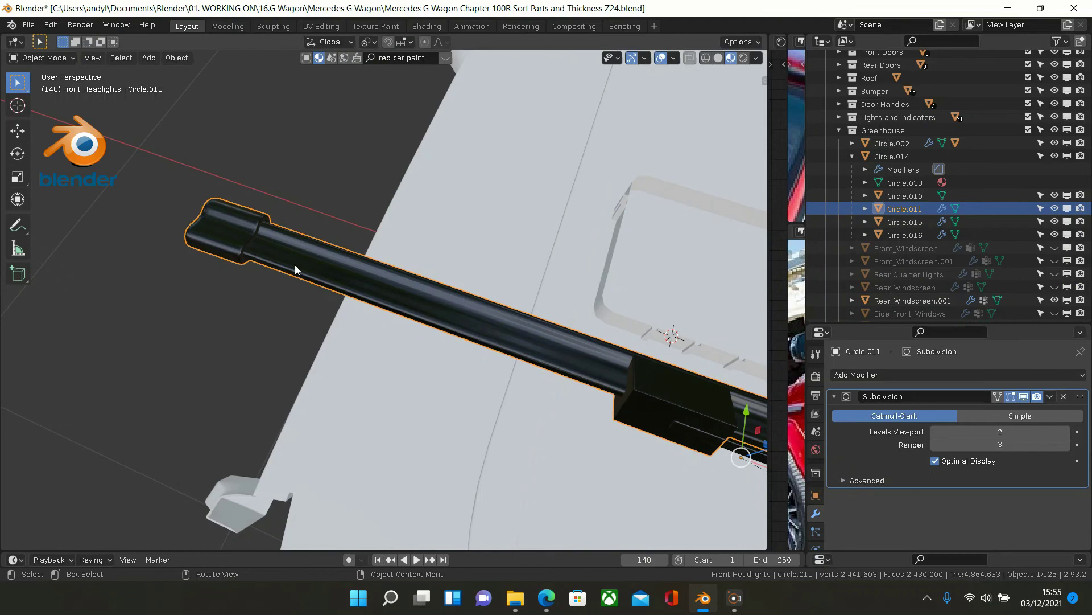
- Select the linked geometry of the second wiper blade's long strip in Edit Mode
key("Tab")
middle_click_drag(335, 271, 201, 228)
middle_click_drag(198, 288, 319, 243)
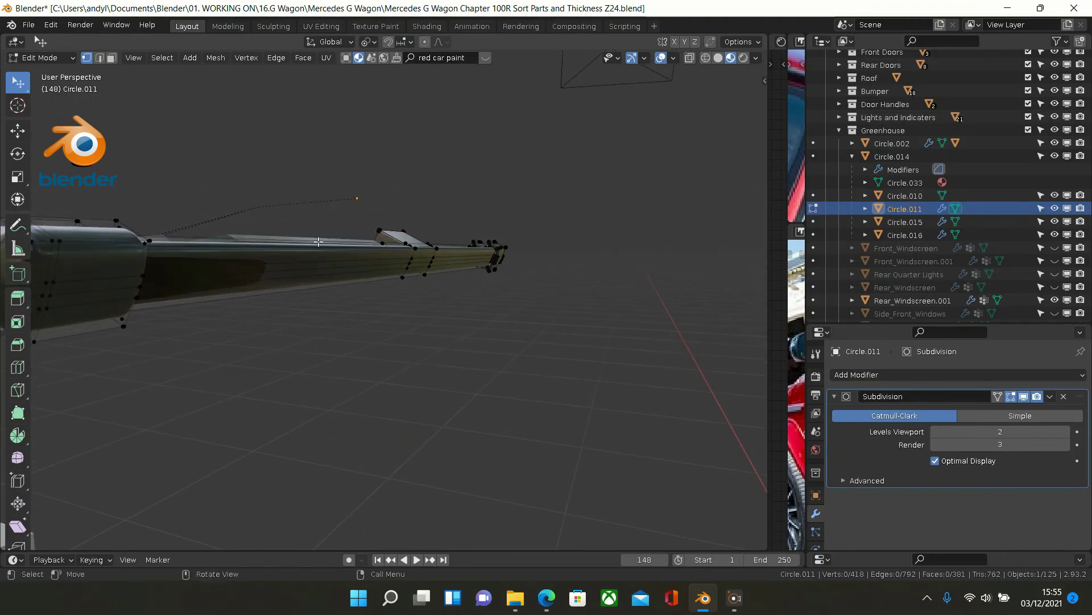
key("l")
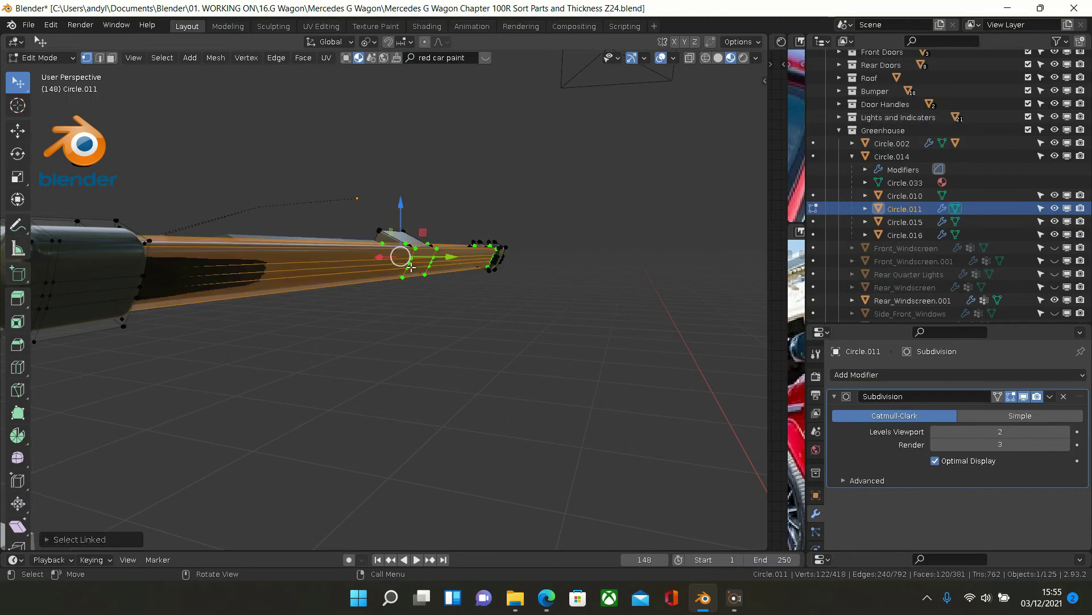
middle_click_drag(426, 292, 630, 301)
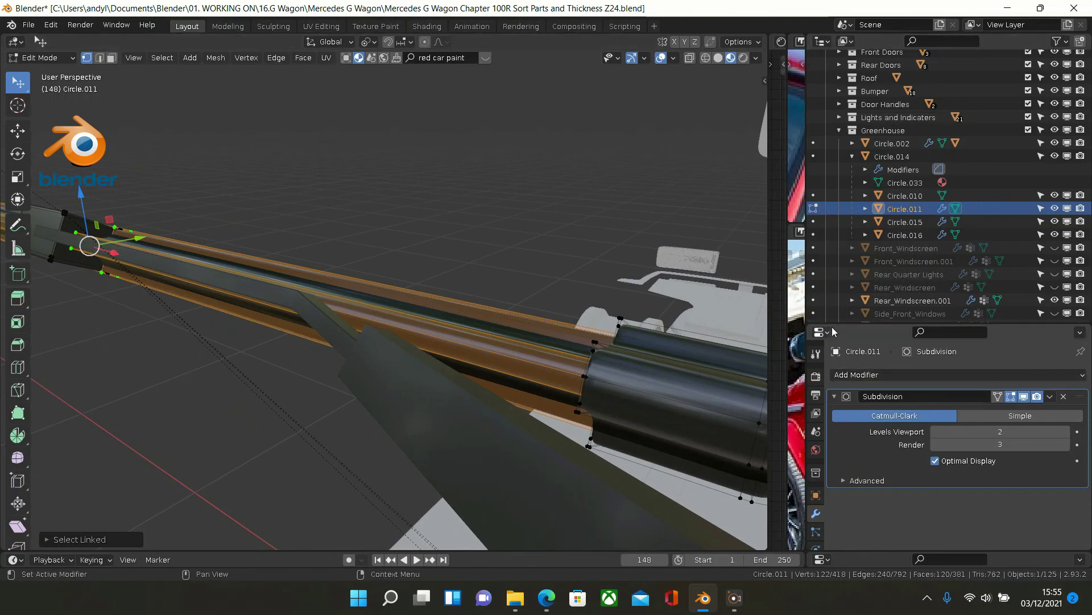
- Enlarge the properties area, add a second material slot with Plastic R.02 to the second wiper blade, and return to Object Mode
left_click_drag(854, 323, 846, 159)
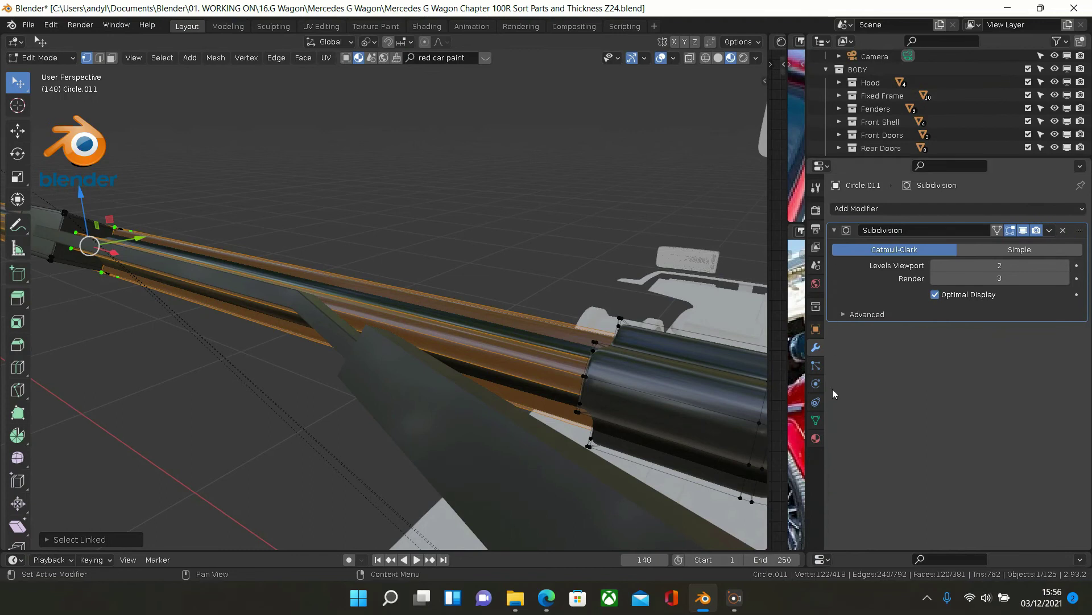
left_click(816, 438)
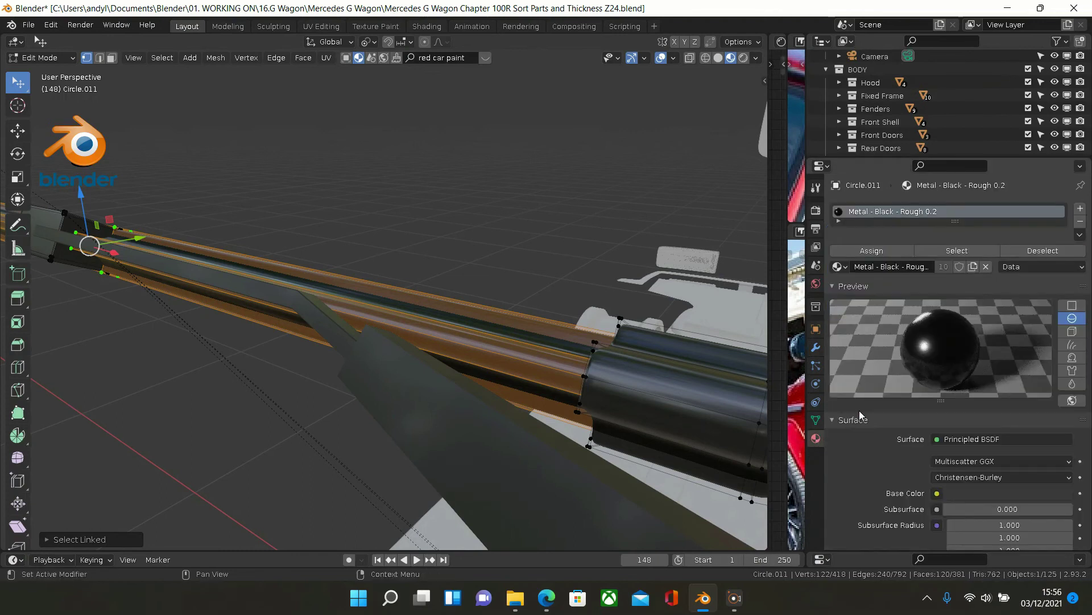
scroll(897, 223, "down", 1)
scroll(897, 219, "up", 1)
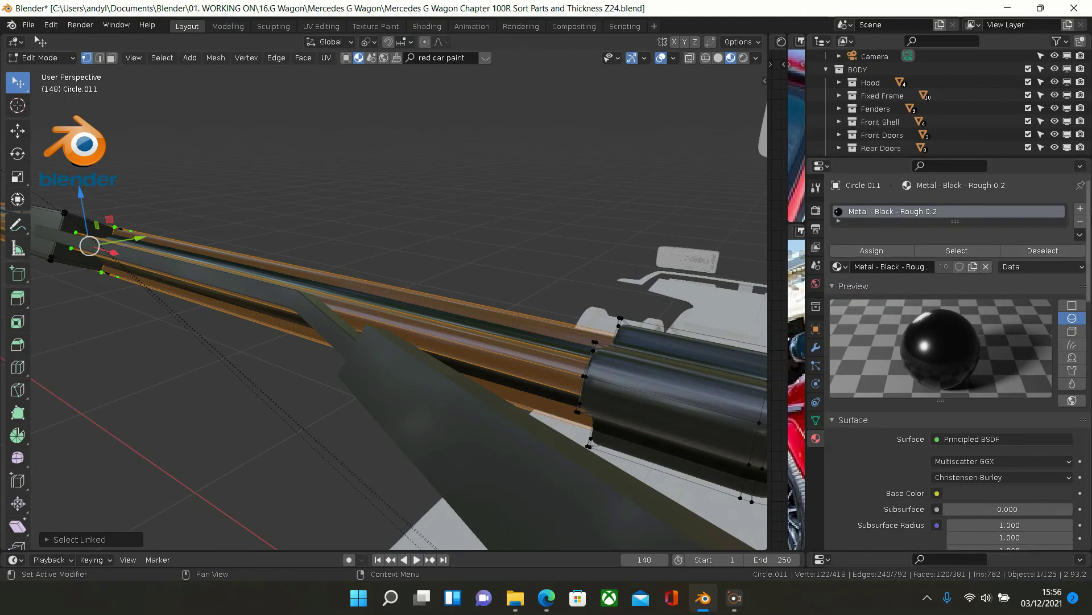
left_click(1080, 208)
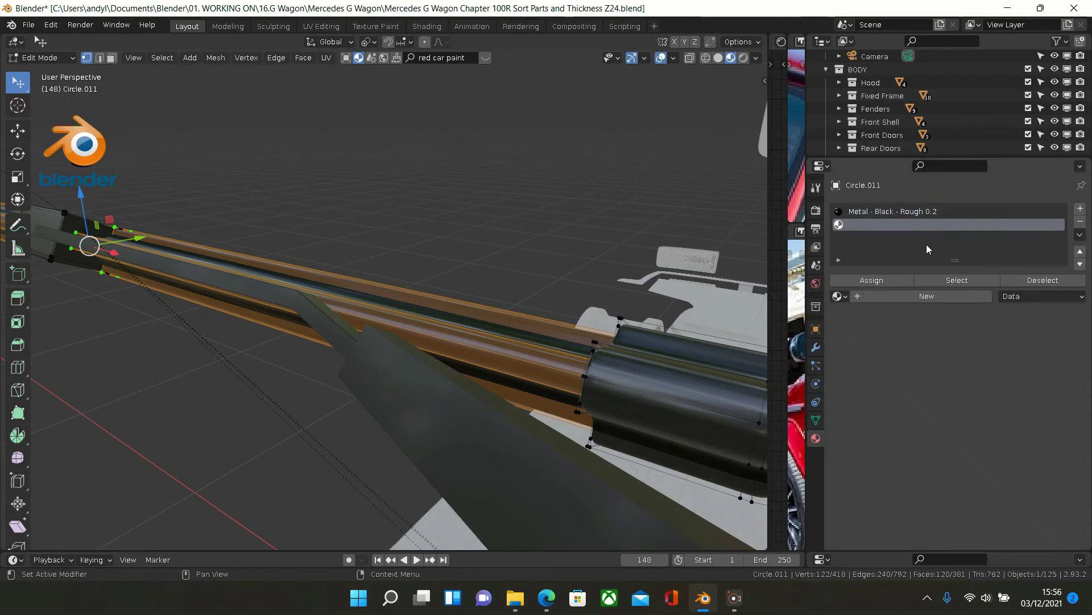
left_click(849, 296)
scroll(870, 346, "down", 9)
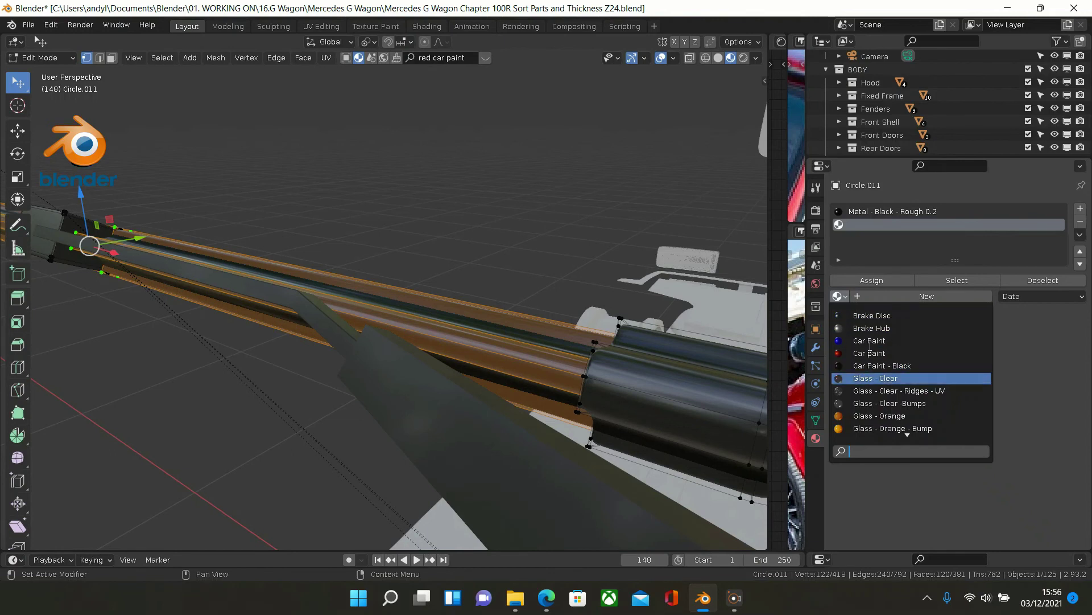
scroll(869, 346, "down", 20)
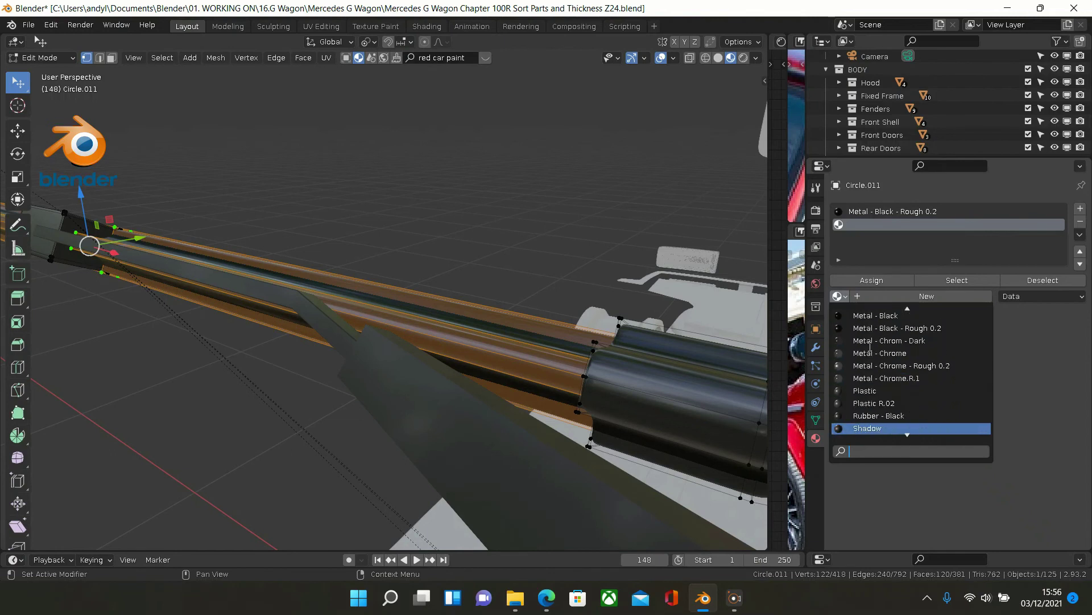
scroll(870, 346, "down", 3)
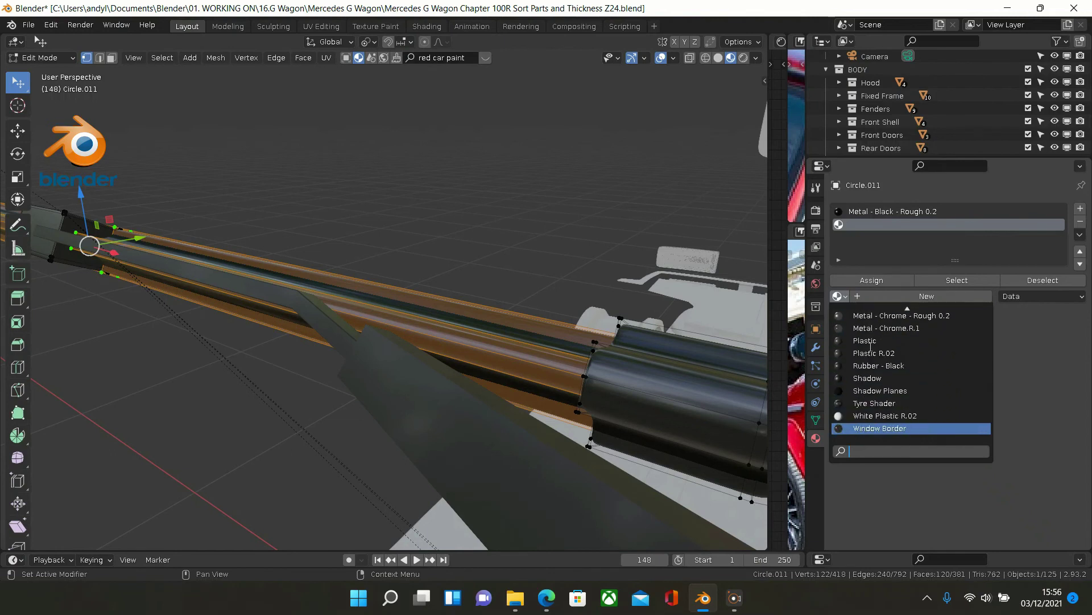
left_click(871, 352)
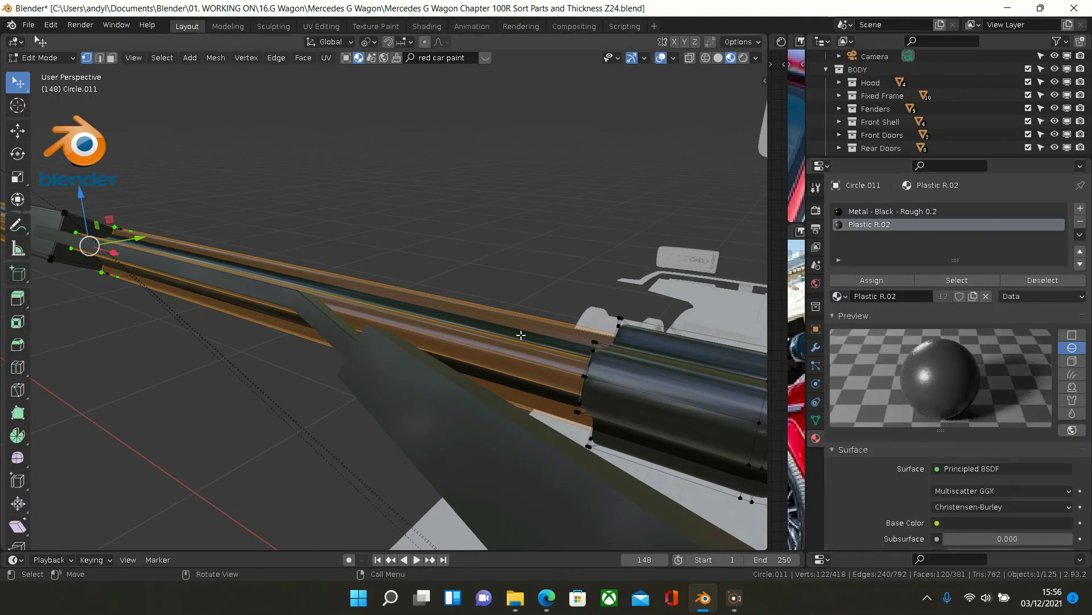
scroll(369, 311, "down", 2)
scroll(291, 320, "down", 2)
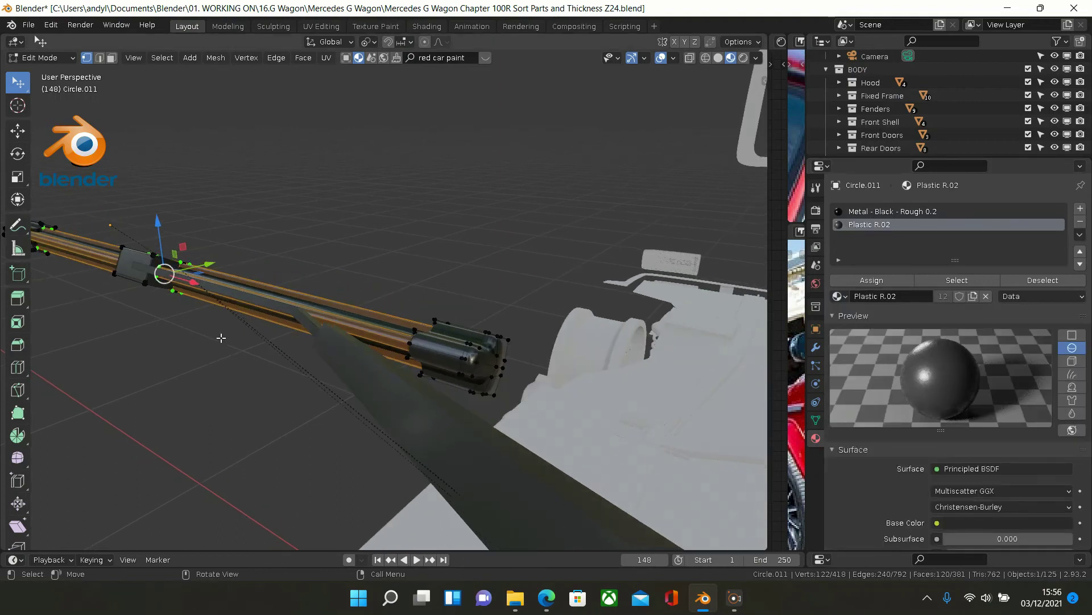
key("Tab")
- Hide the first front wiper by hiding its mm and Circle.002 objects
scroll(200, 365, "down", 2)
middle_click_drag(200, 363, 361, 347)
scroll(398, 339, "down", 8)
middle_click_drag(434, 334, 384, 345)
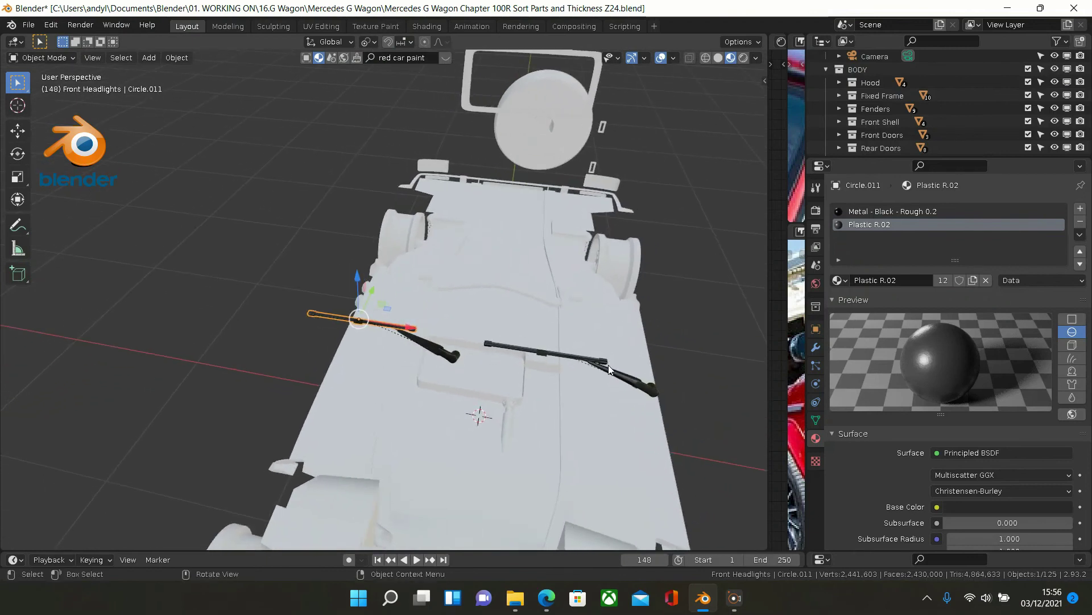
left_click(609, 368)
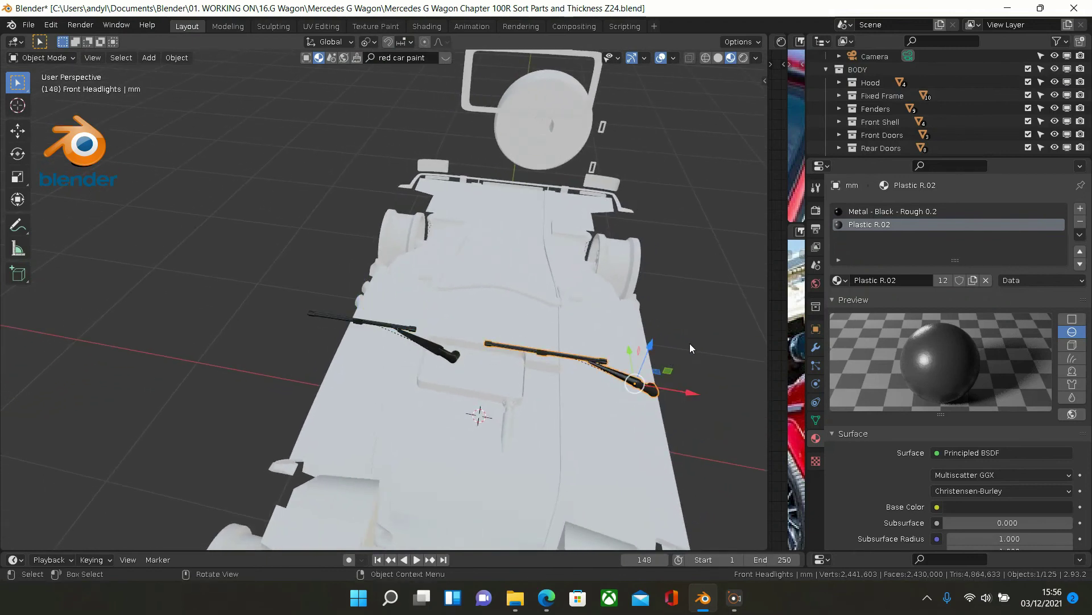
key("Delete")
left_click(574, 356)
key("Delete")
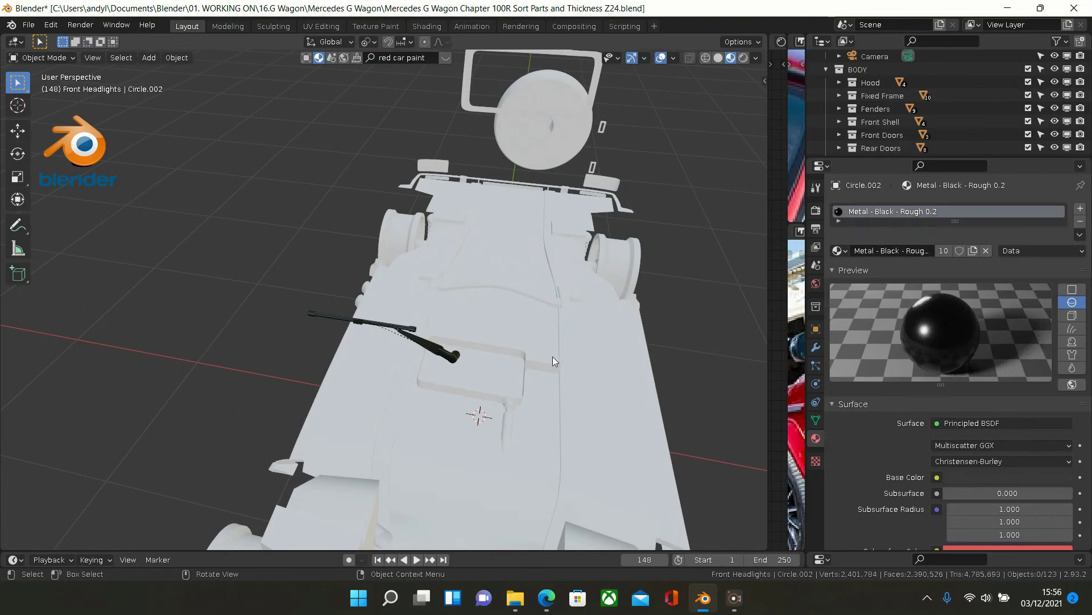
- Hide all parts of the second front wiper, including its arm, blade and the remaining small piece
left_click(442, 356)
left_click(396, 327)
key("Delete")
left_click(395, 327)
key("Delete")
scroll(473, 343, "up", 2)
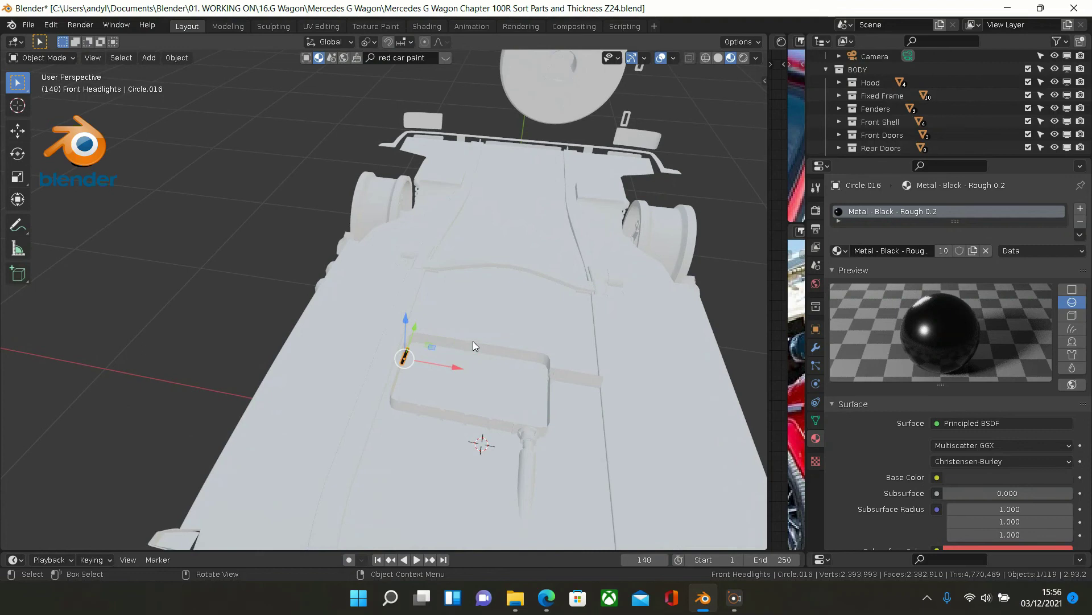
key("Delete")
- Assign the existing Shadow Planes material to the rear windscreen border and hide the finished border
middle_click_drag(451, 349, 398, 312)
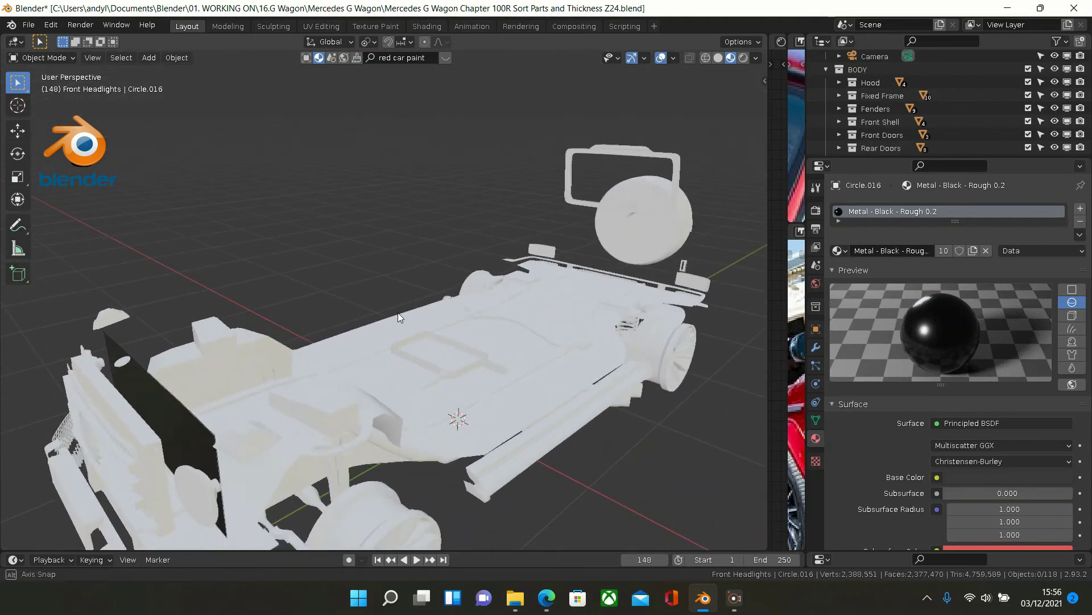
scroll(433, 303, "down", 3)
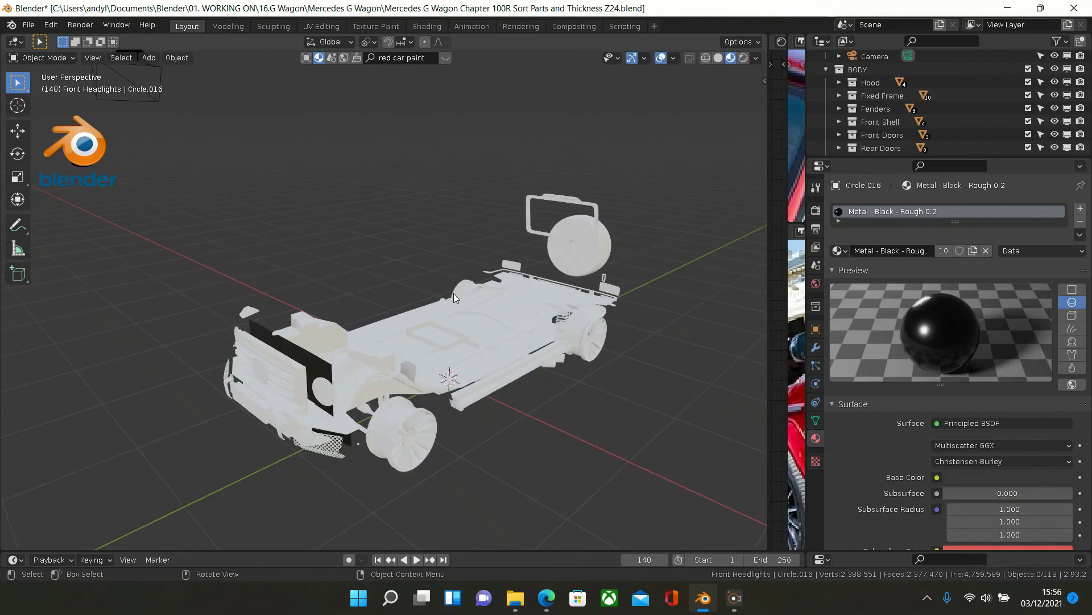
middle_click_drag(515, 291, 340, 294)
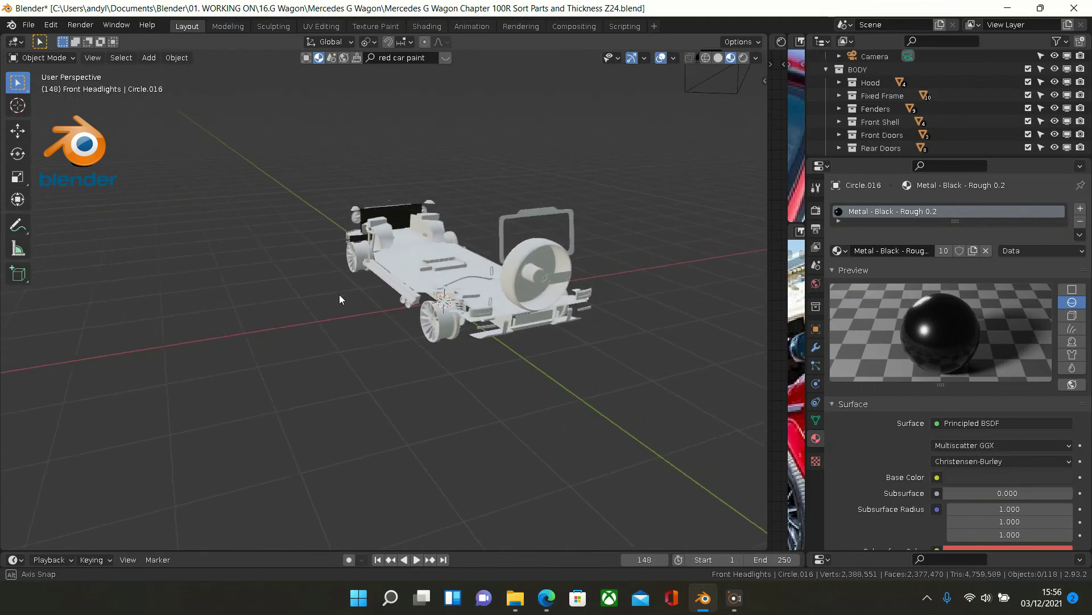
scroll(518, 233, "up", 5)
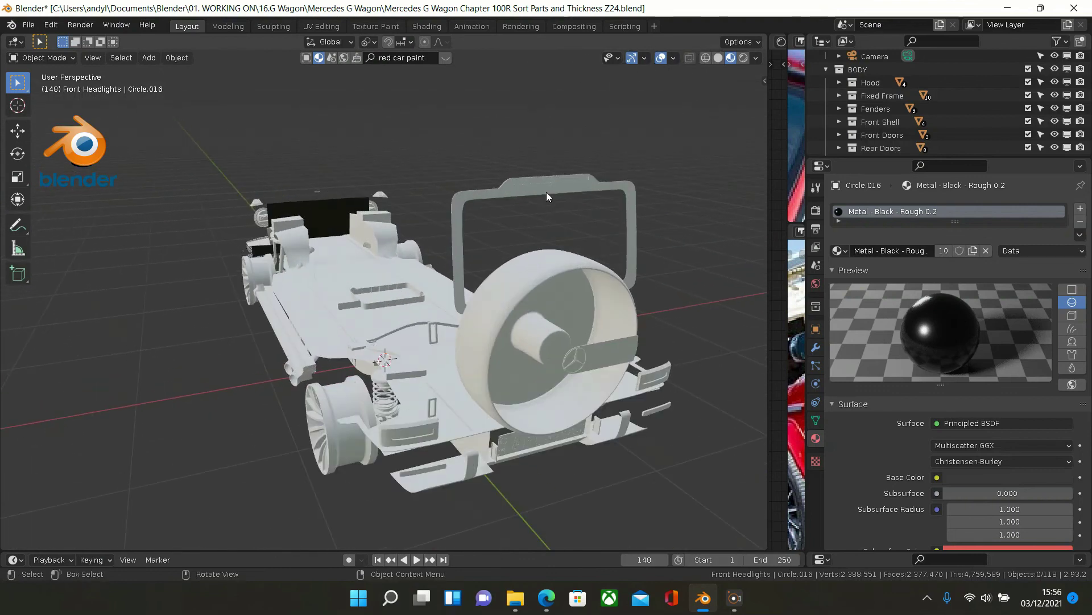
left_click(546, 196)
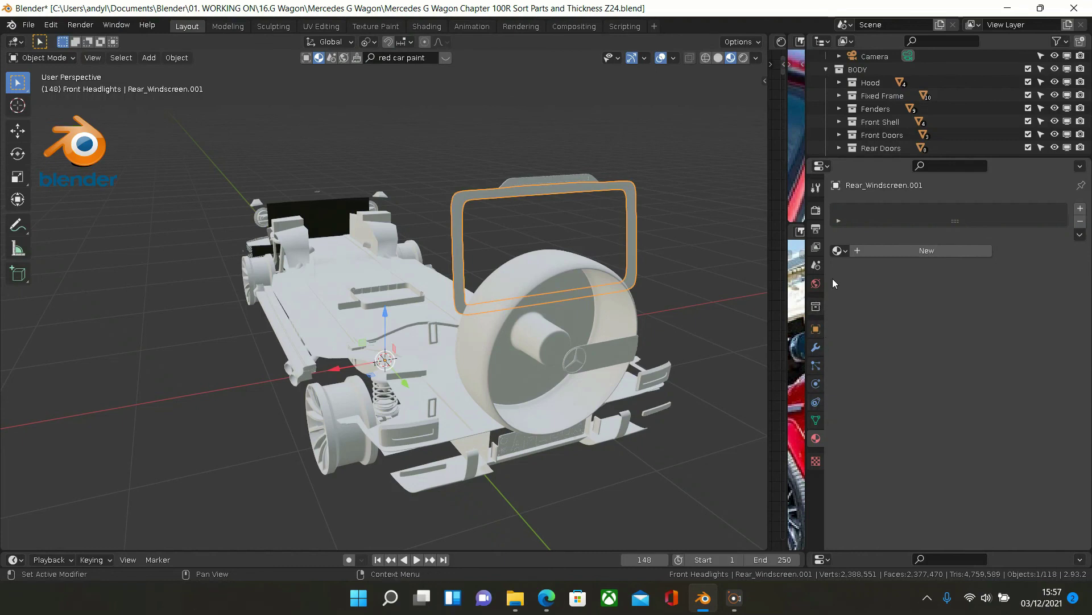
left_click(838, 251)
scroll(858, 325, "down", 10)
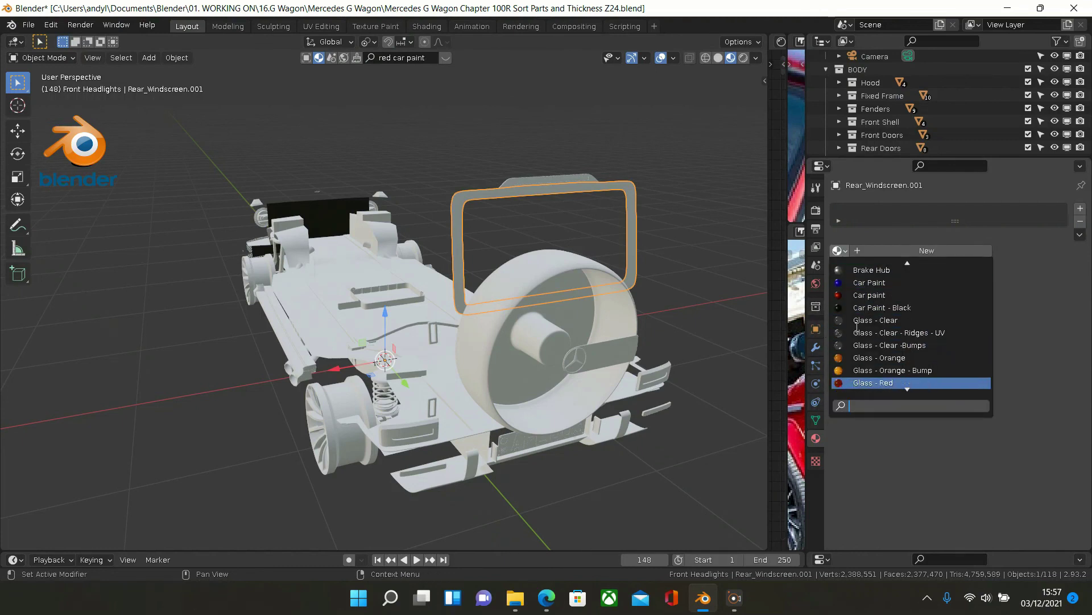
scroll(858, 325, "down", 15)
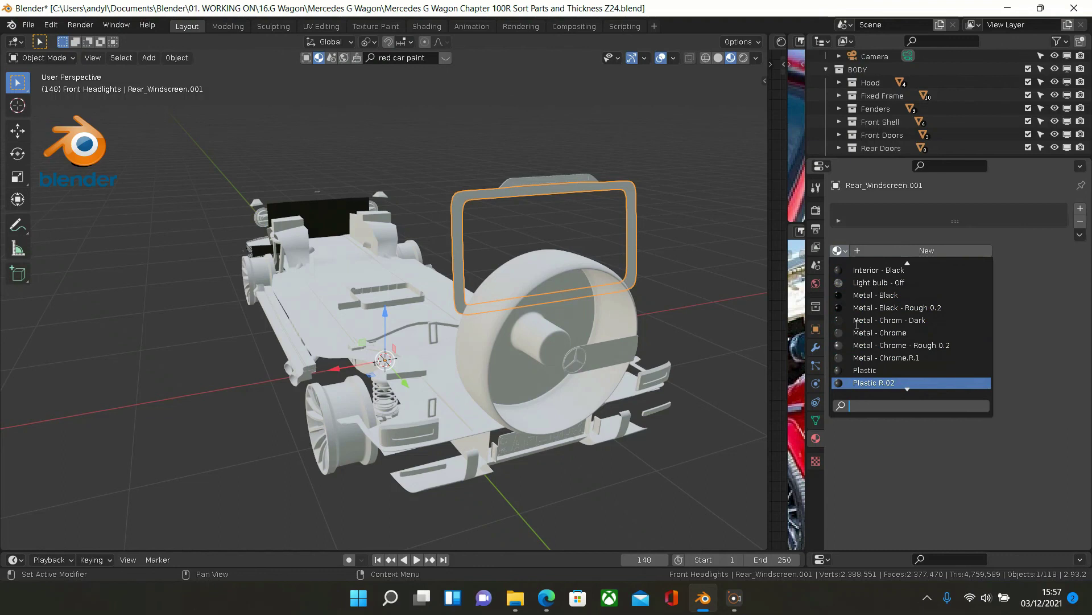
scroll(858, 324, "down", 2)
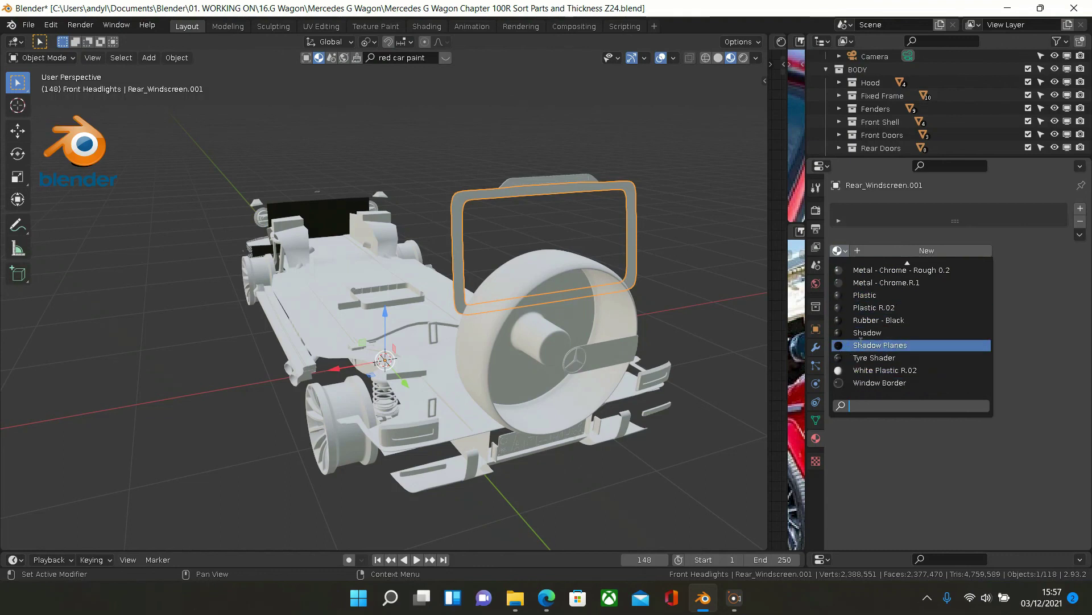
left_click(861, 345)
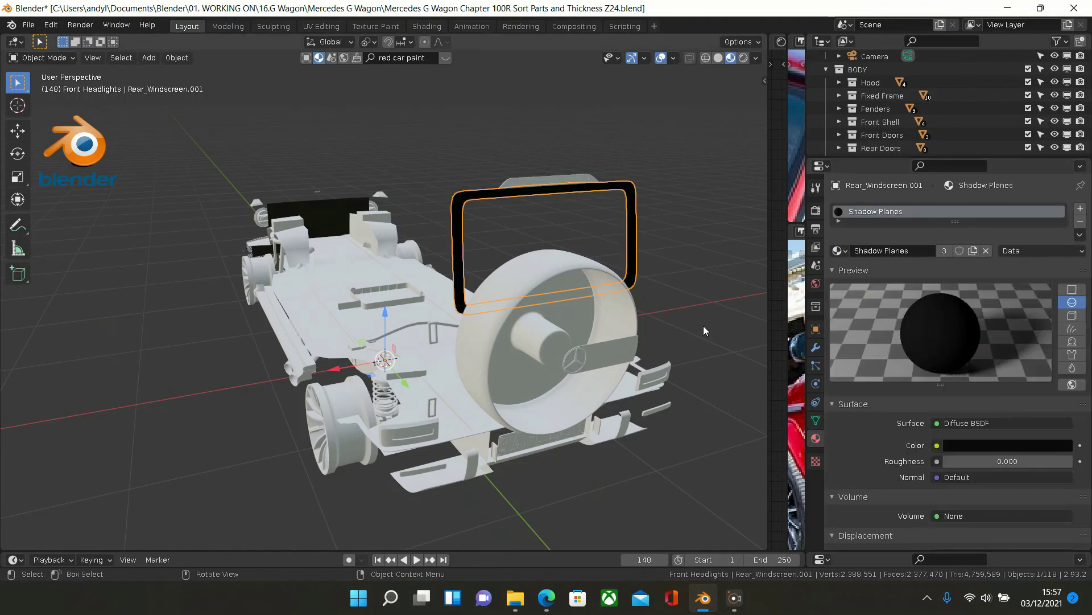
key("Delete")
- Select the upper and lower tailgate hinge pieces beside the spare wheel and join them into one object
middle_click_drag(594, 323, 633, 287)
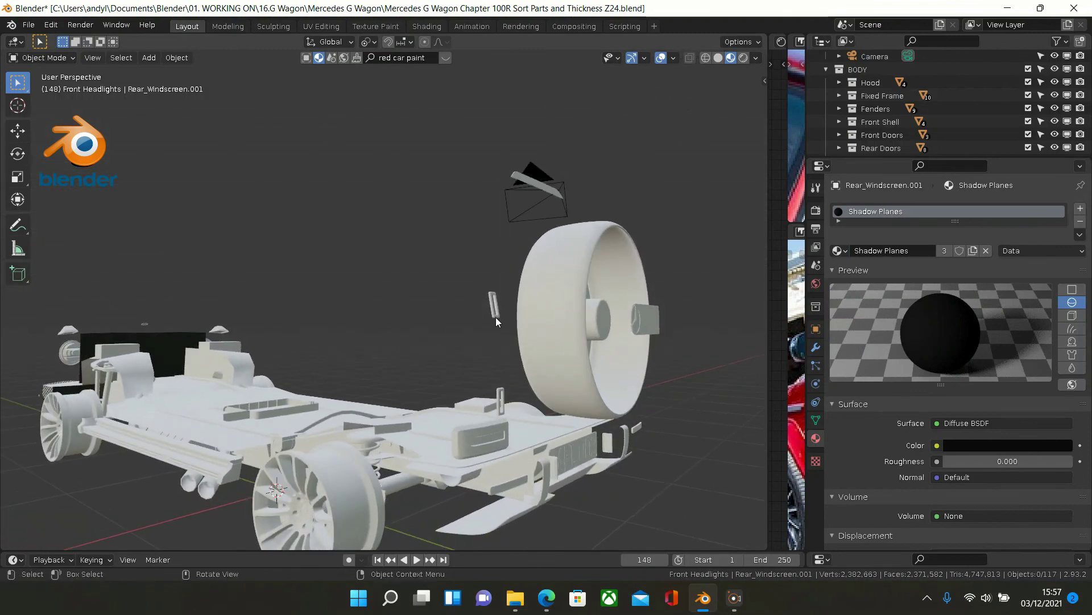
scroll(496, 316, "down", 1)
left_click(495, 311)
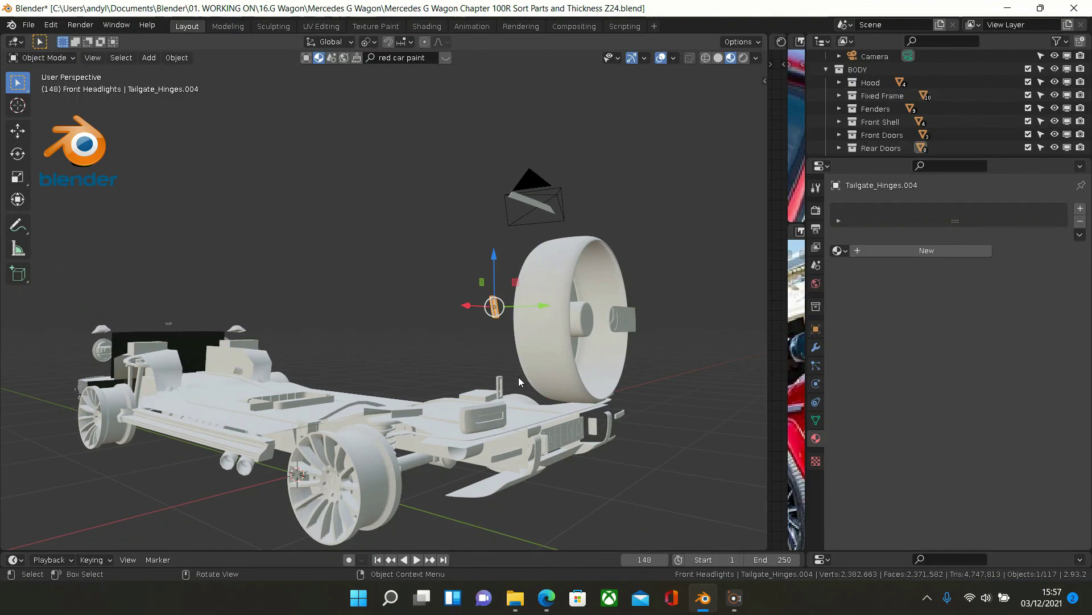
left_click(498, 387, "shift")
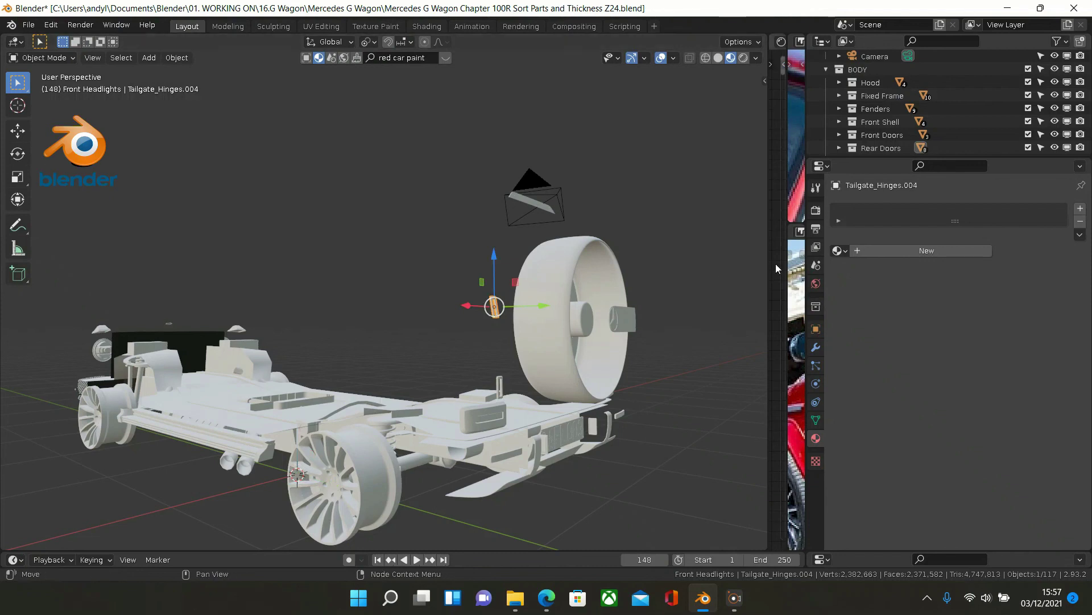
left_click(497, 381, "shift")
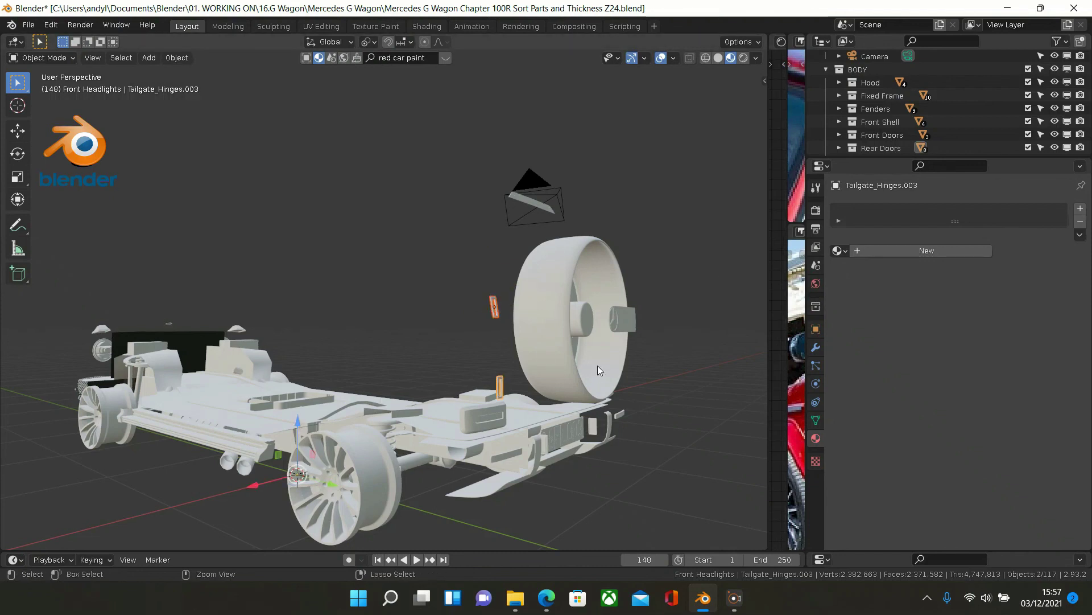
key("ctrl+j")
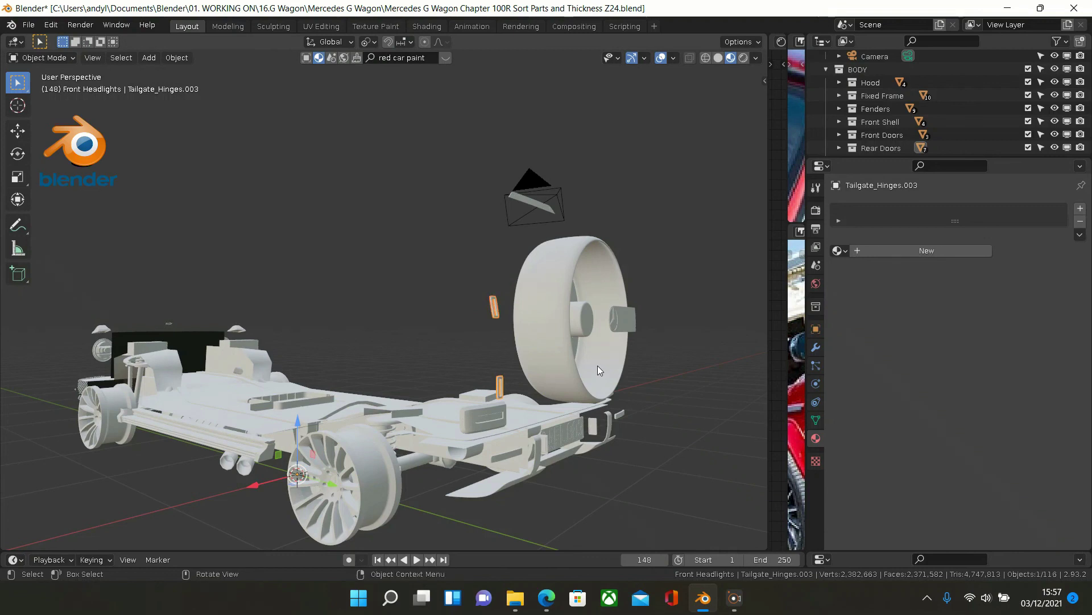
- Assign the existing Plastic R.02 material to the joined tailgate hinges and hide them
left_click(841, 251)
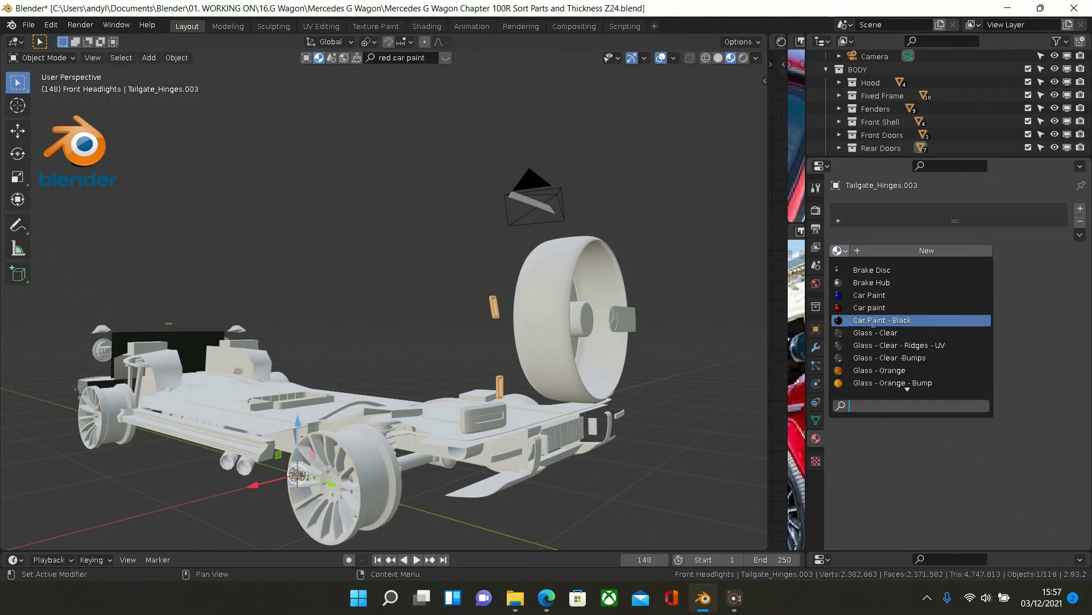
key("Down")
key("Down")
key("Down")
key("Down")
key("Down")
key("Down")
key("Down")
key("Down")
key("Down")
key("Down")
key("Down")
key("Down")
key("Down")
key("Down")
key("Down")
key("Down")
key("Down")
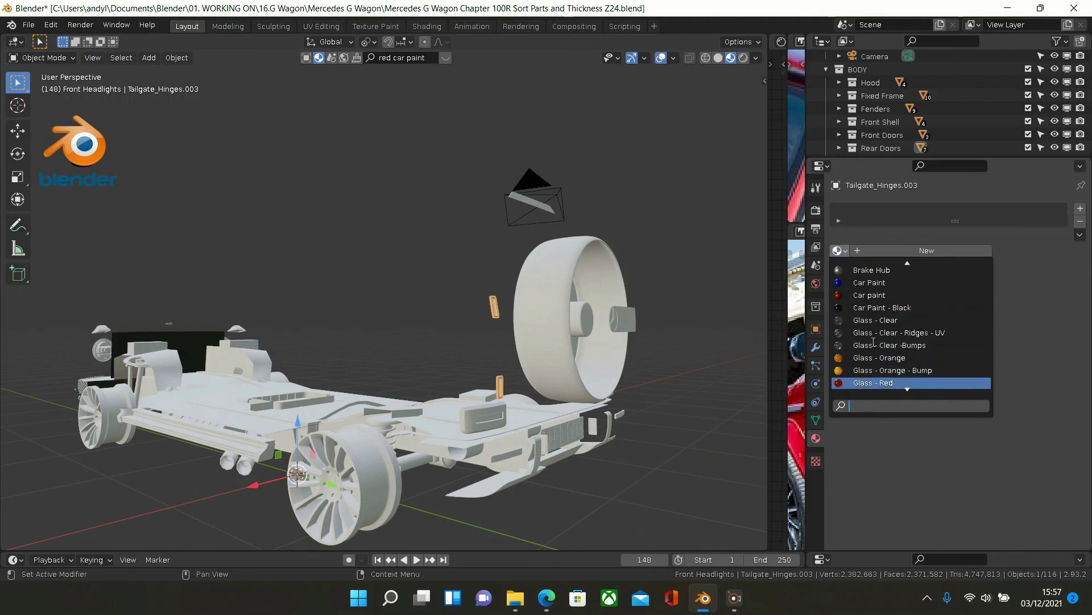
key("Down")
key("Down")
key("Down")
key("Down")
key("Down")
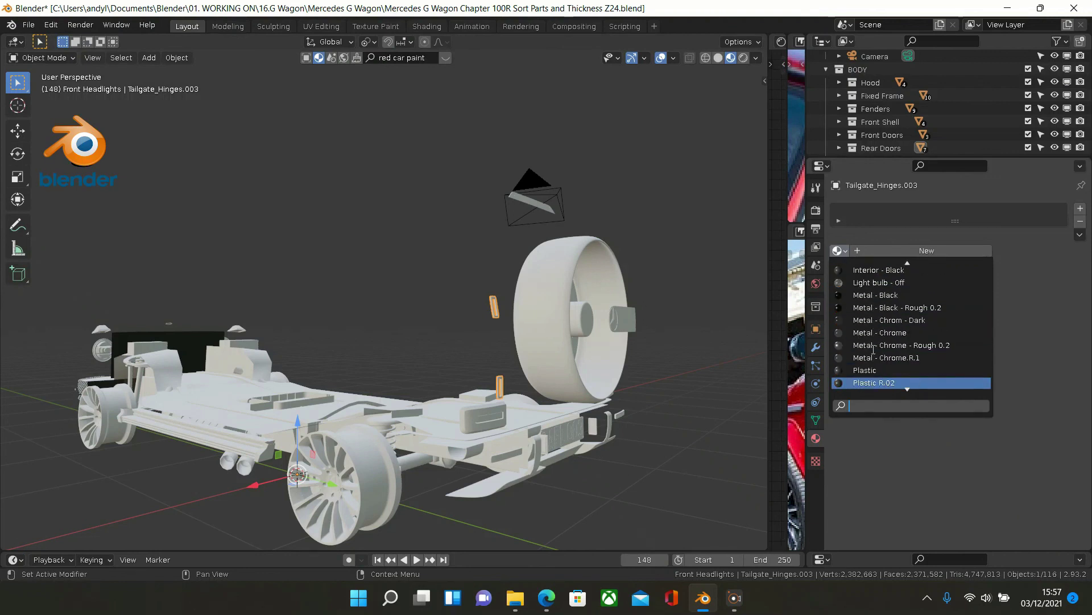
key("Down")
key("Down")
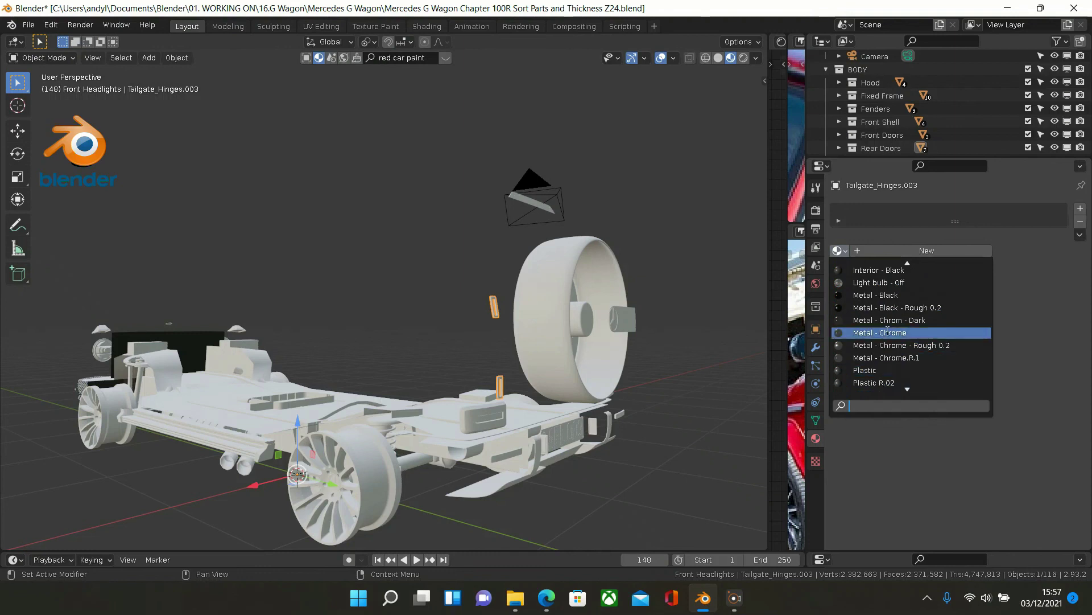
left_click(867, 383)
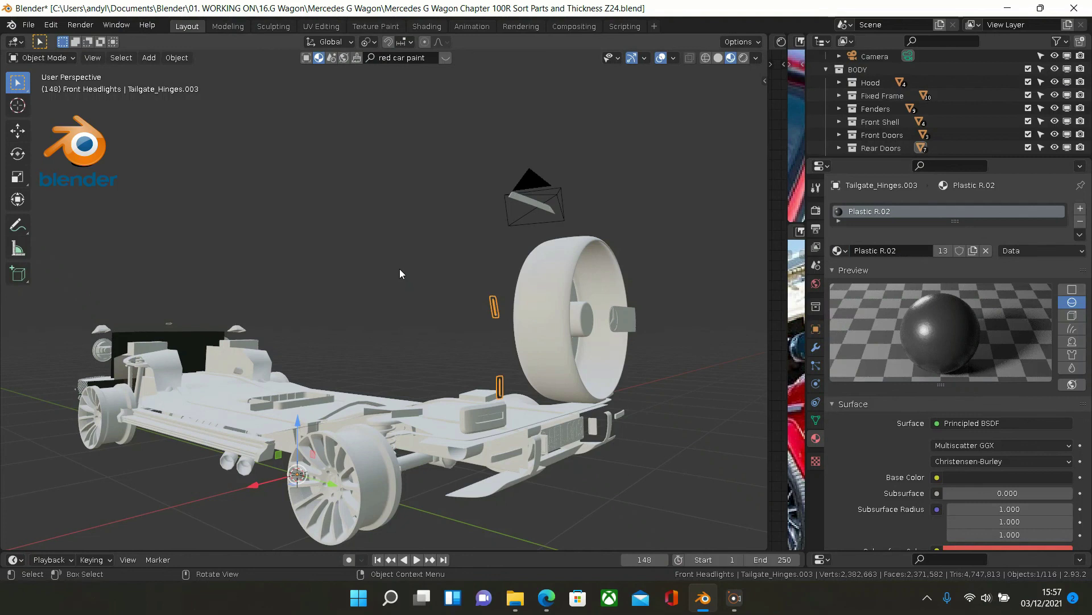
key("Delete")
- Hide the black Hood.001 shadow panel behind the front grille, which already has its material
mouse_move(403, 255)
middle_mouse_down()
mouse_move(433, 274)
mouse_move(405, 274)
middle_mouse_up()
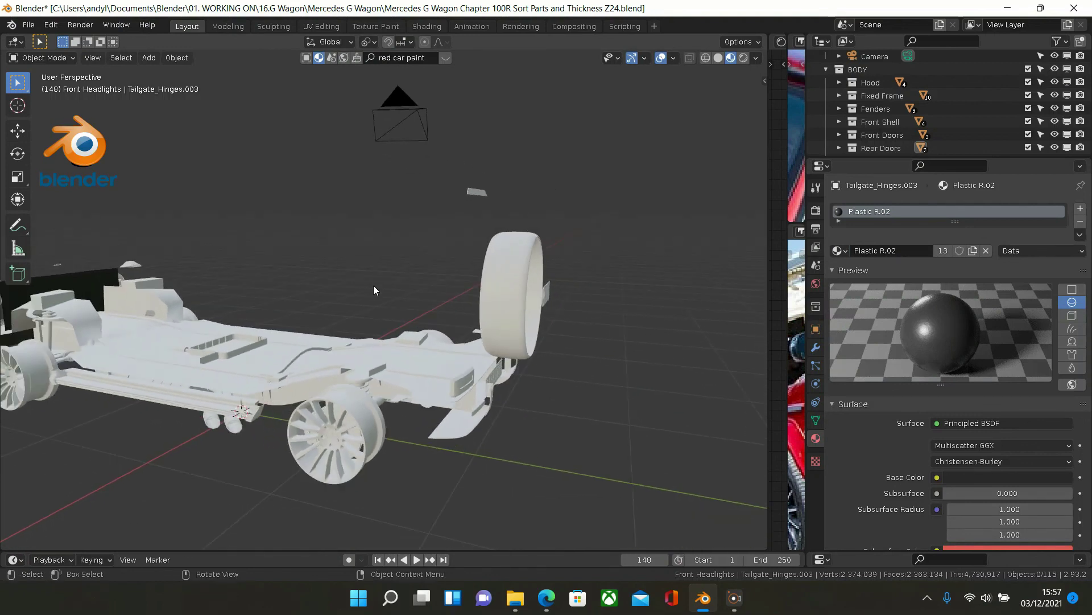
middle_click_drag(333, 292, 210, 265)
scroll(206, 287, "up", 4)
left_click(209, 263)
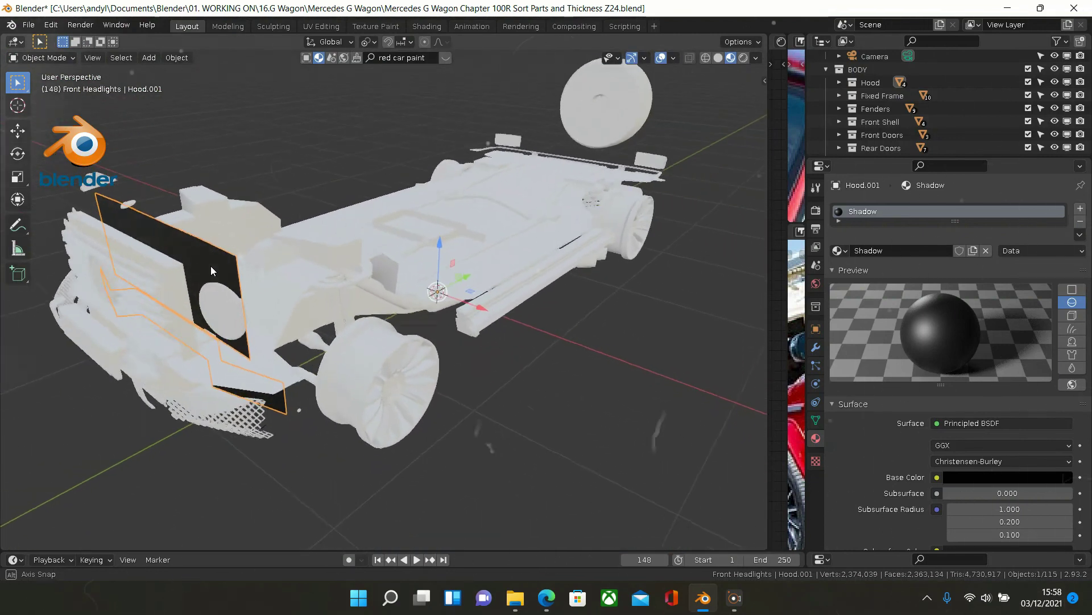
key("Delete")
middle_click_drag(463, 334, 483, 343)
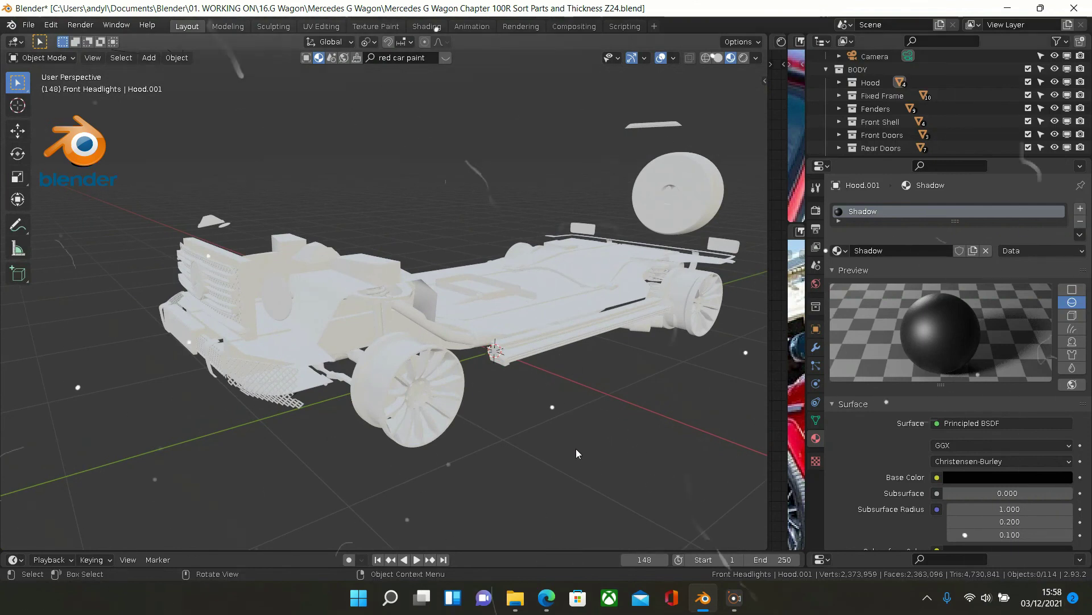